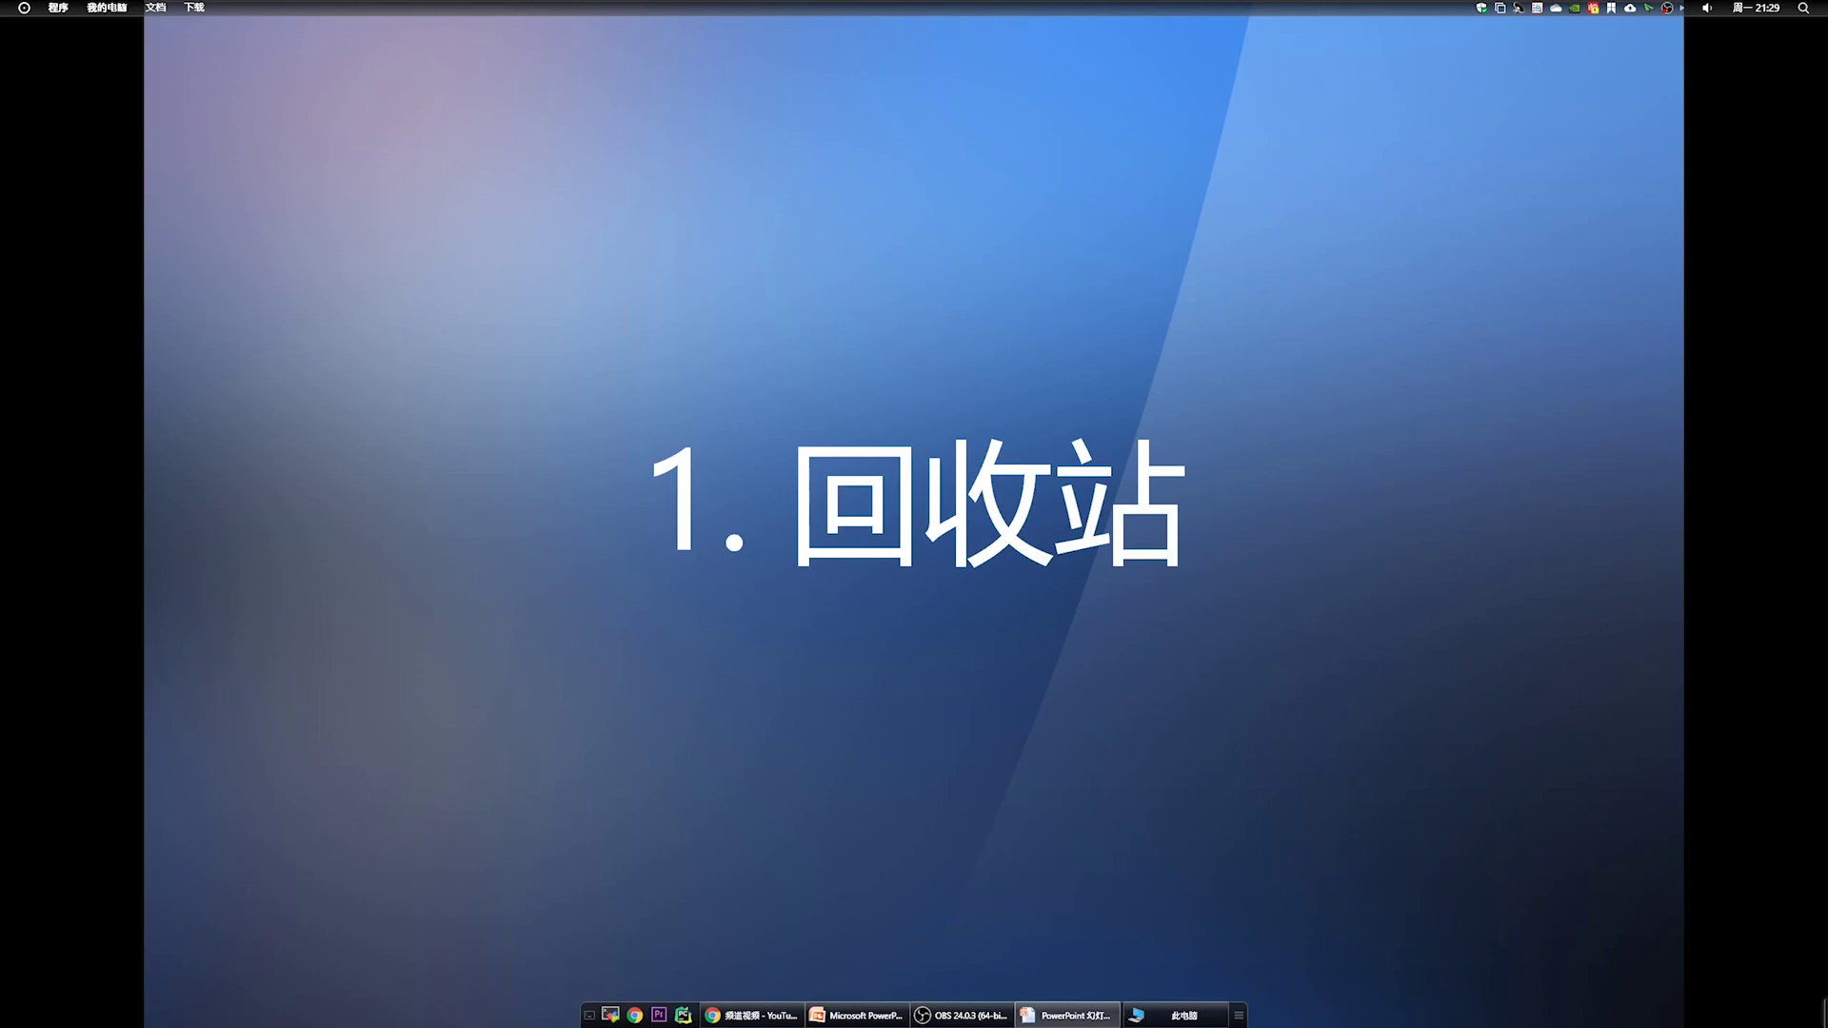
Advance to the temporary files slide and open the Windows Temp folder by running the command temp
key(Right)
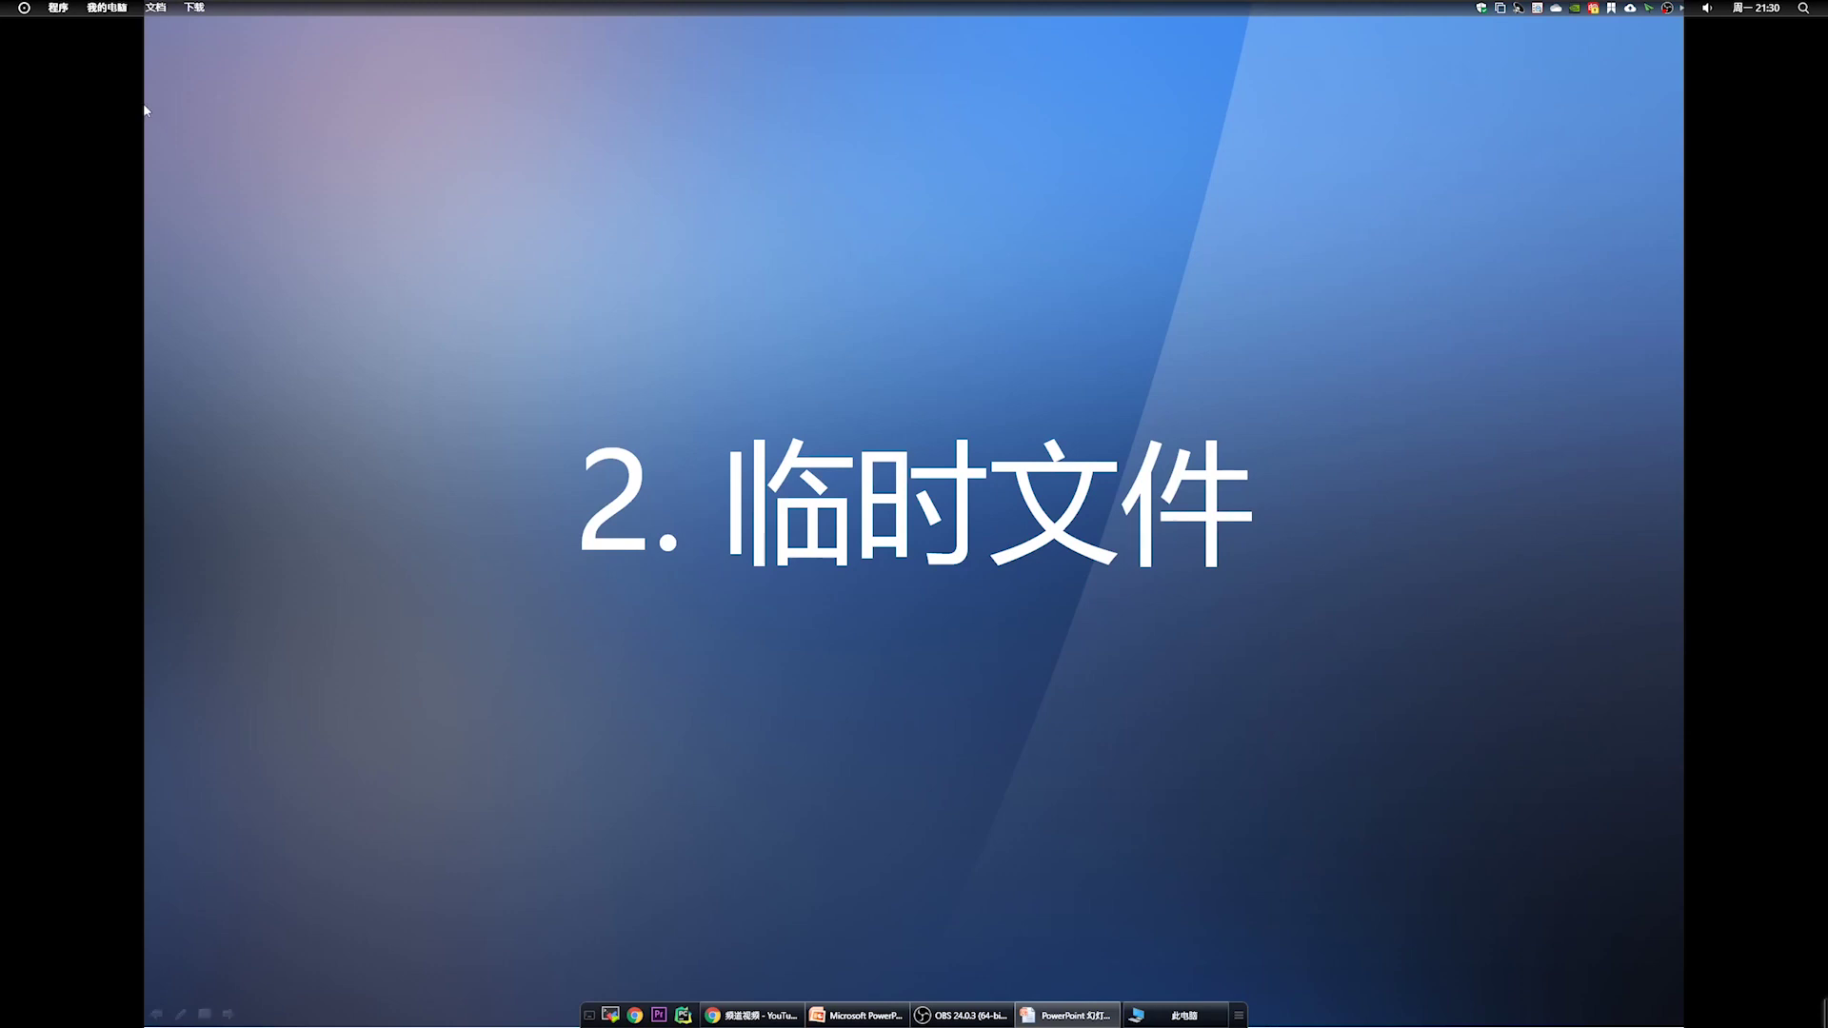
click(25, 8)
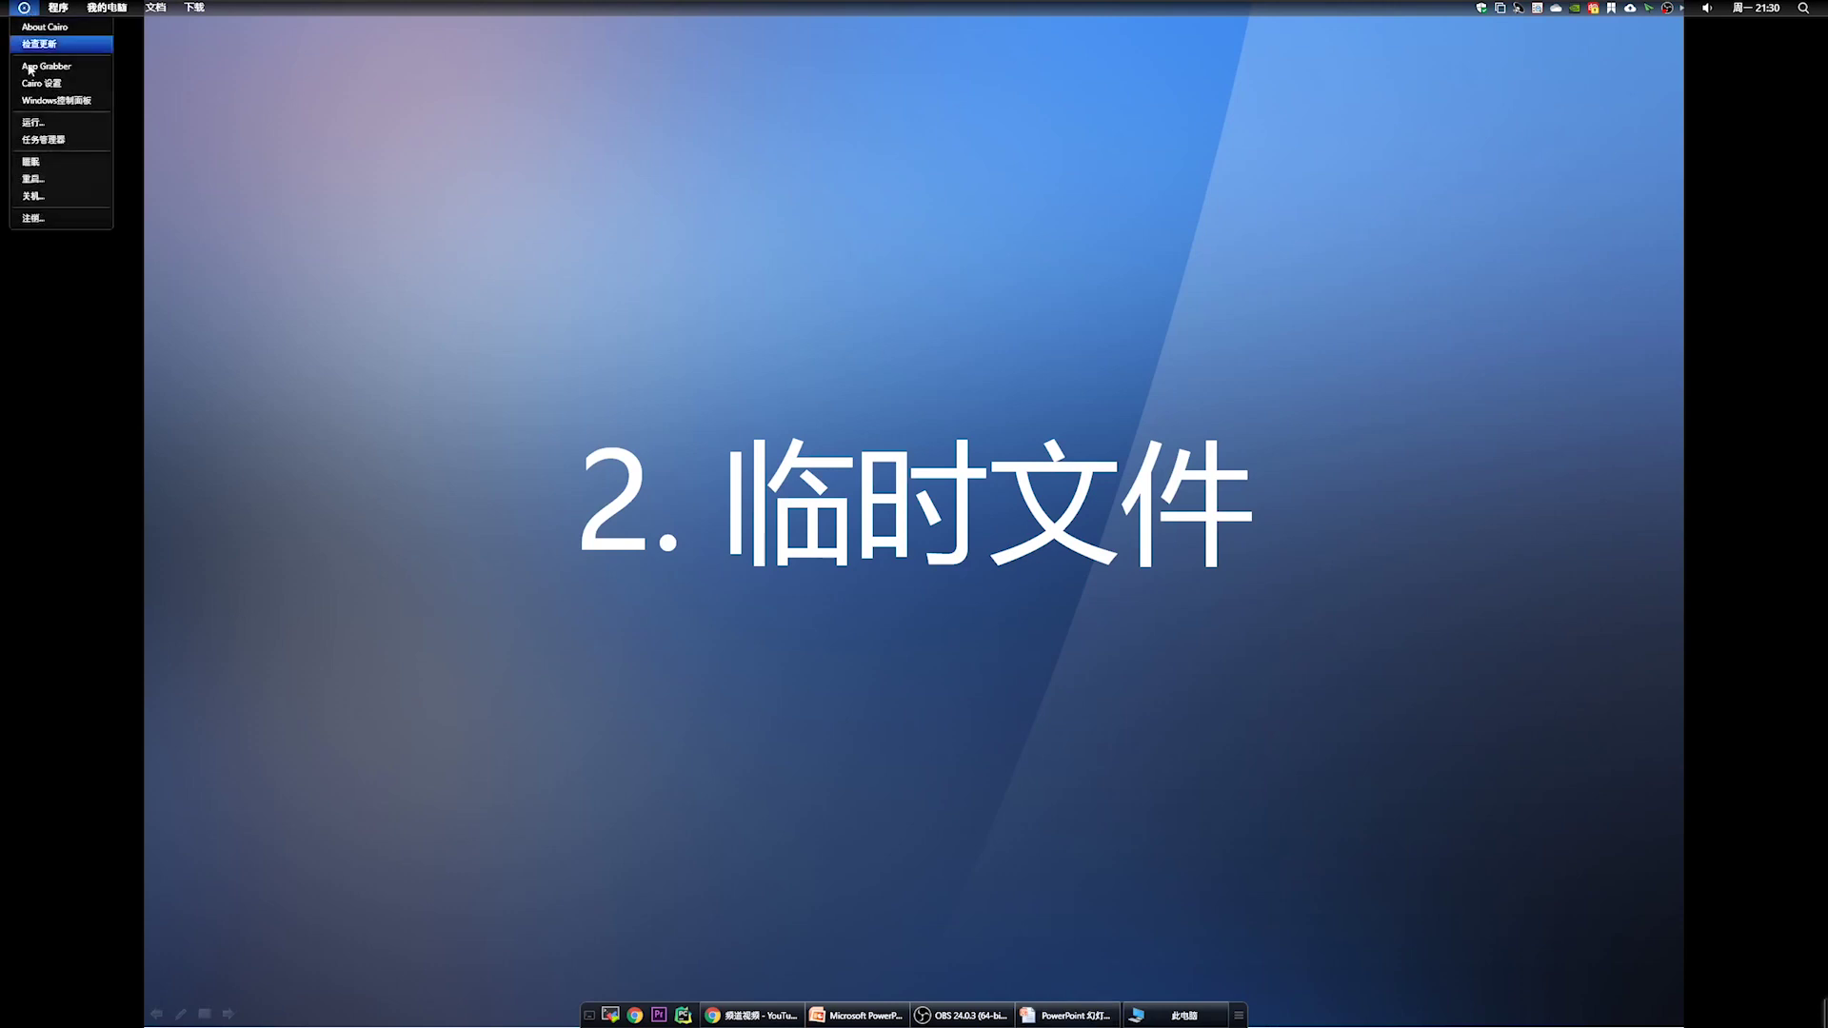
click(43, 123)
drag(152, 32, 628, 676)
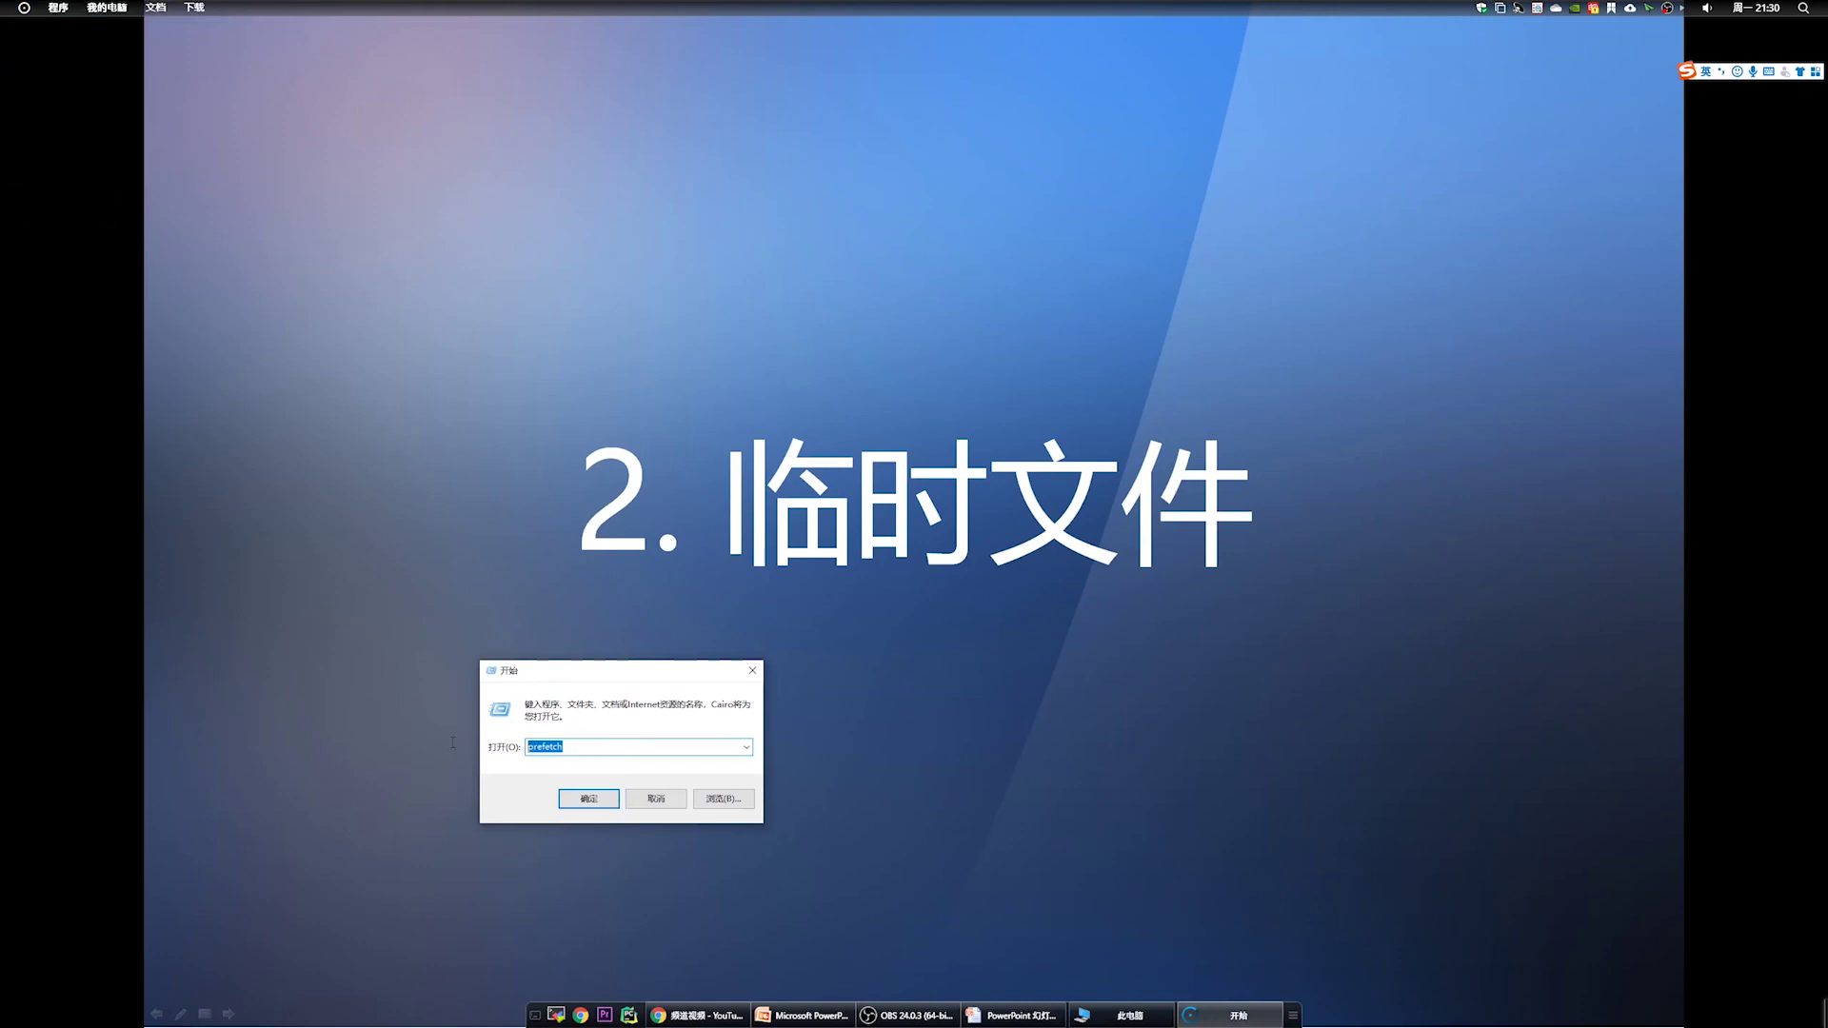
key(BackSpace)
text(temp)
key(Return)
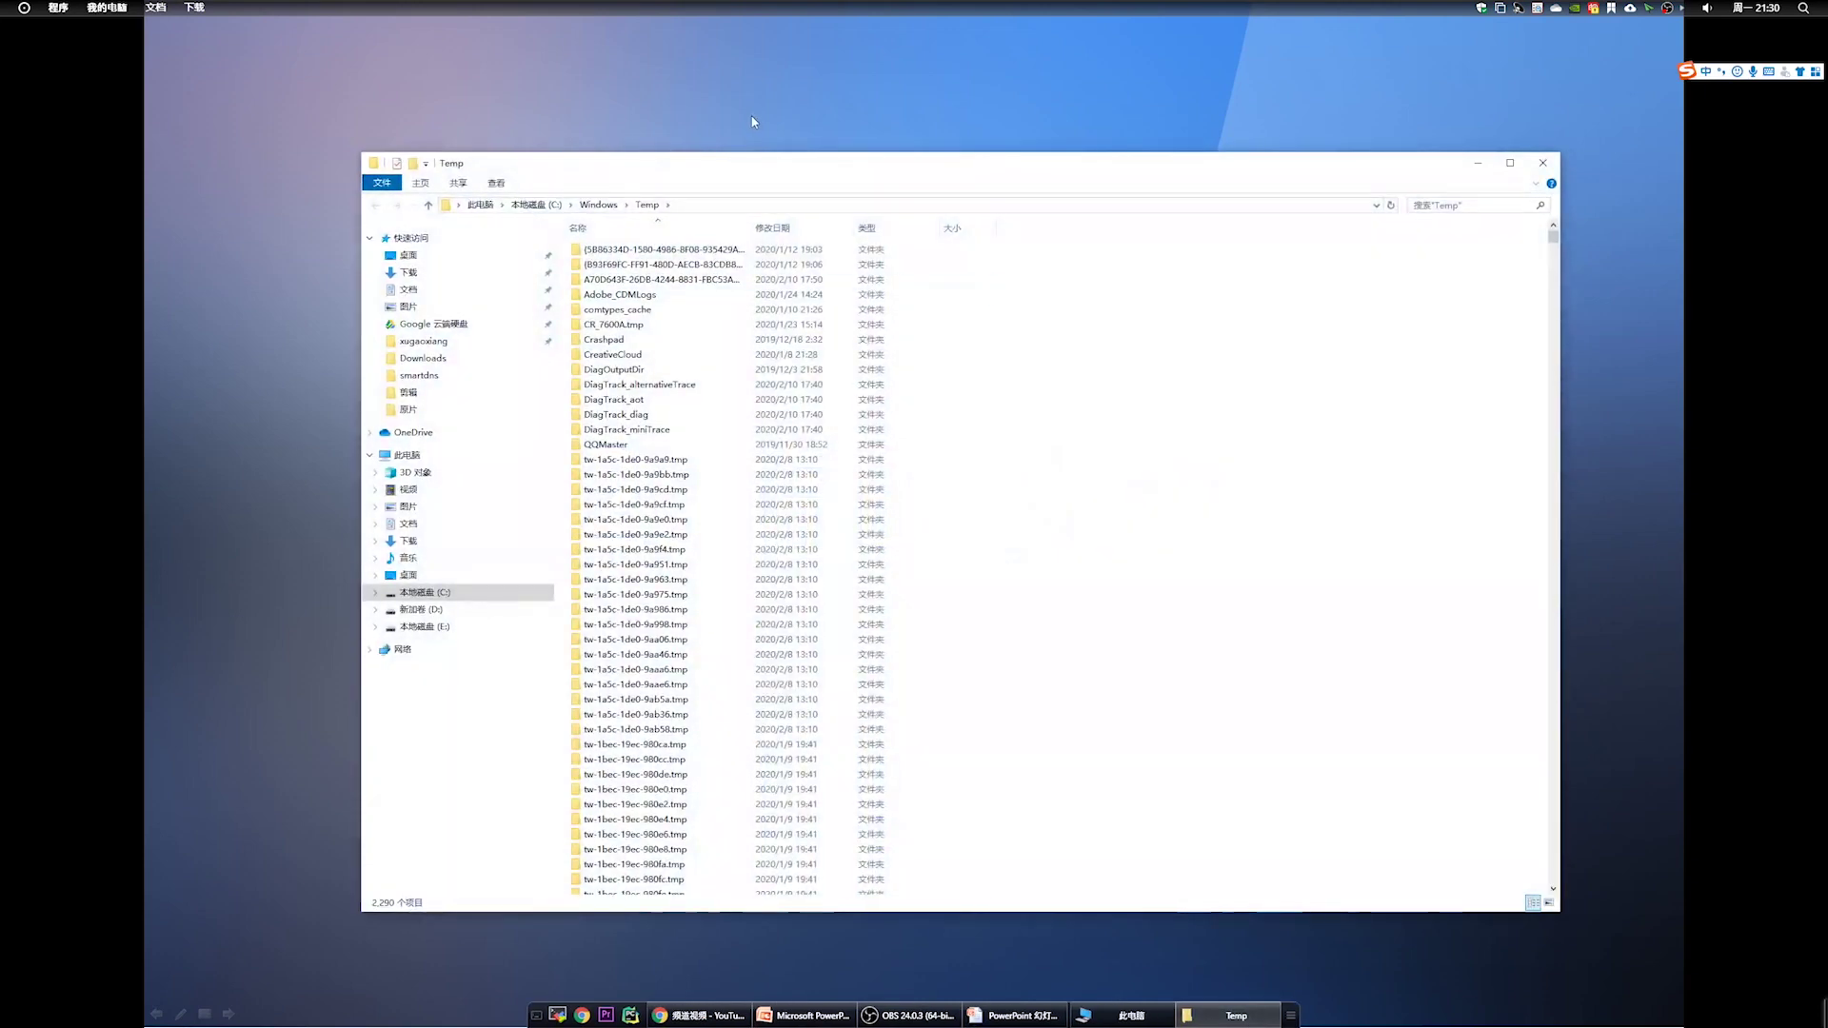
Select all items in the Windows Temp folder and check their total size in the properties
drag(756, 161, 1142, 168)
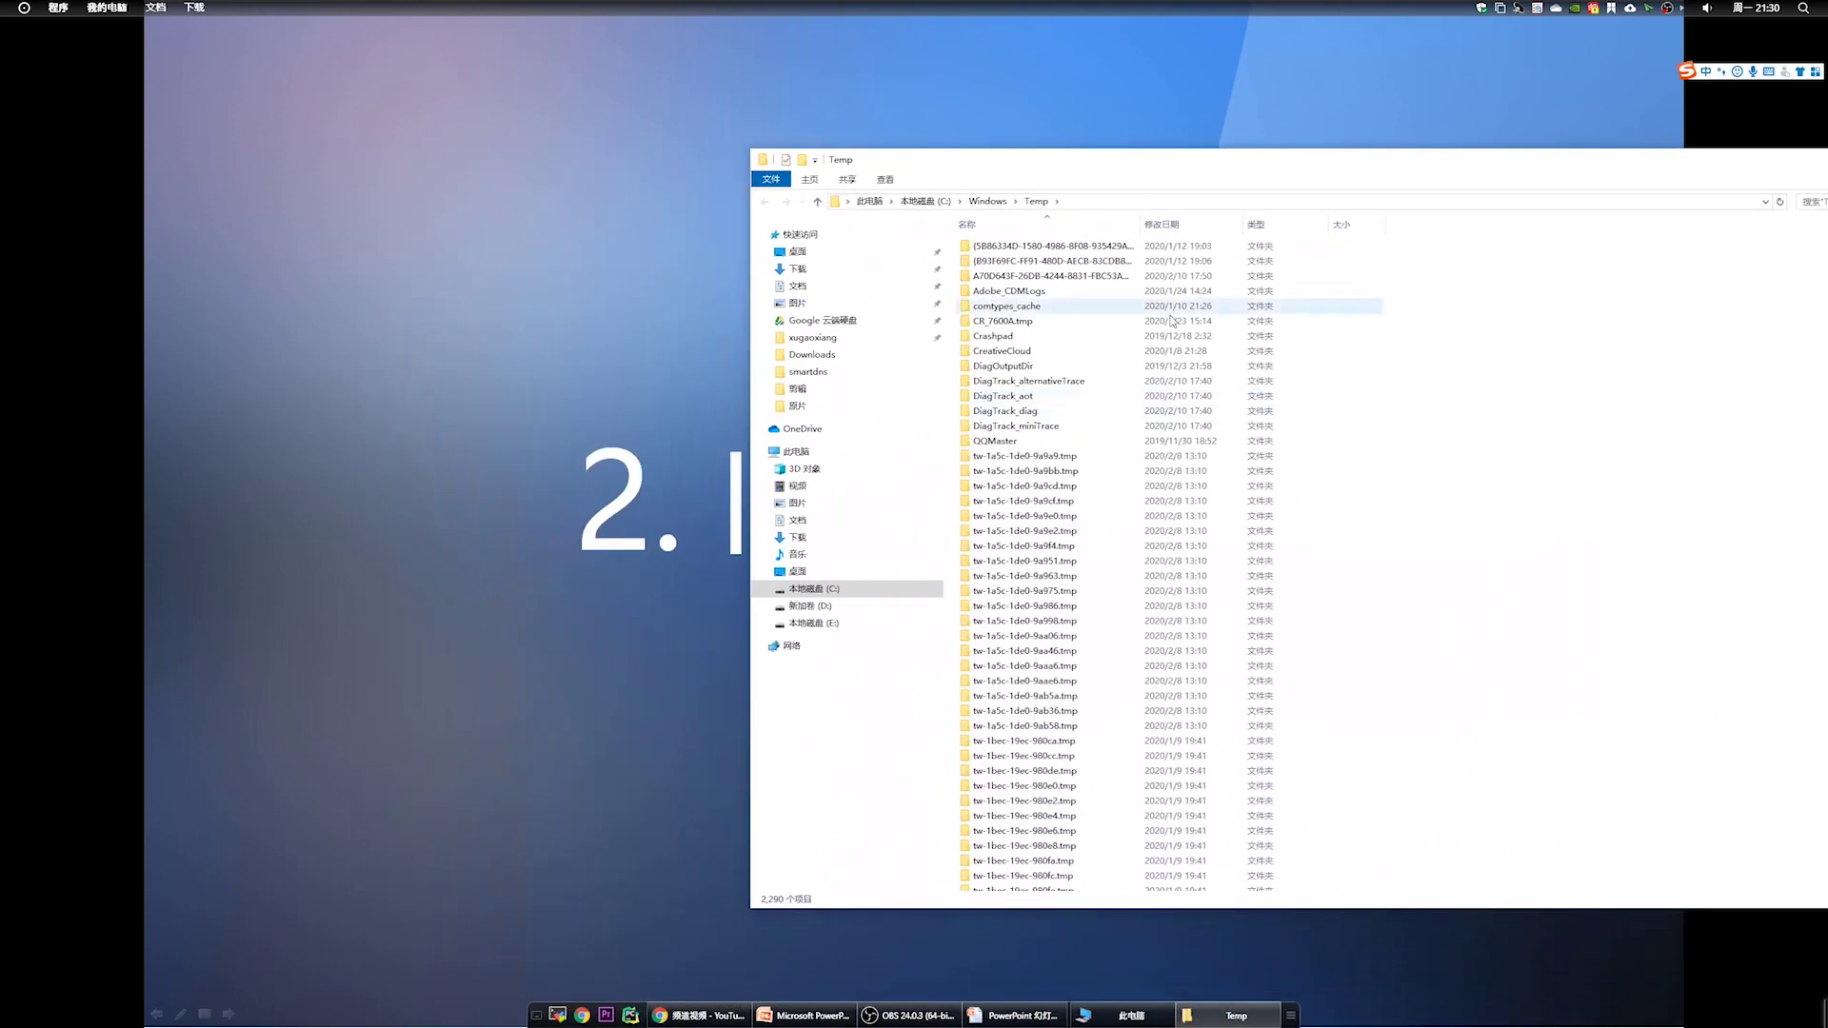
scroll(1093, 448, down, 14)
scroll(1088, 449, down, 20)
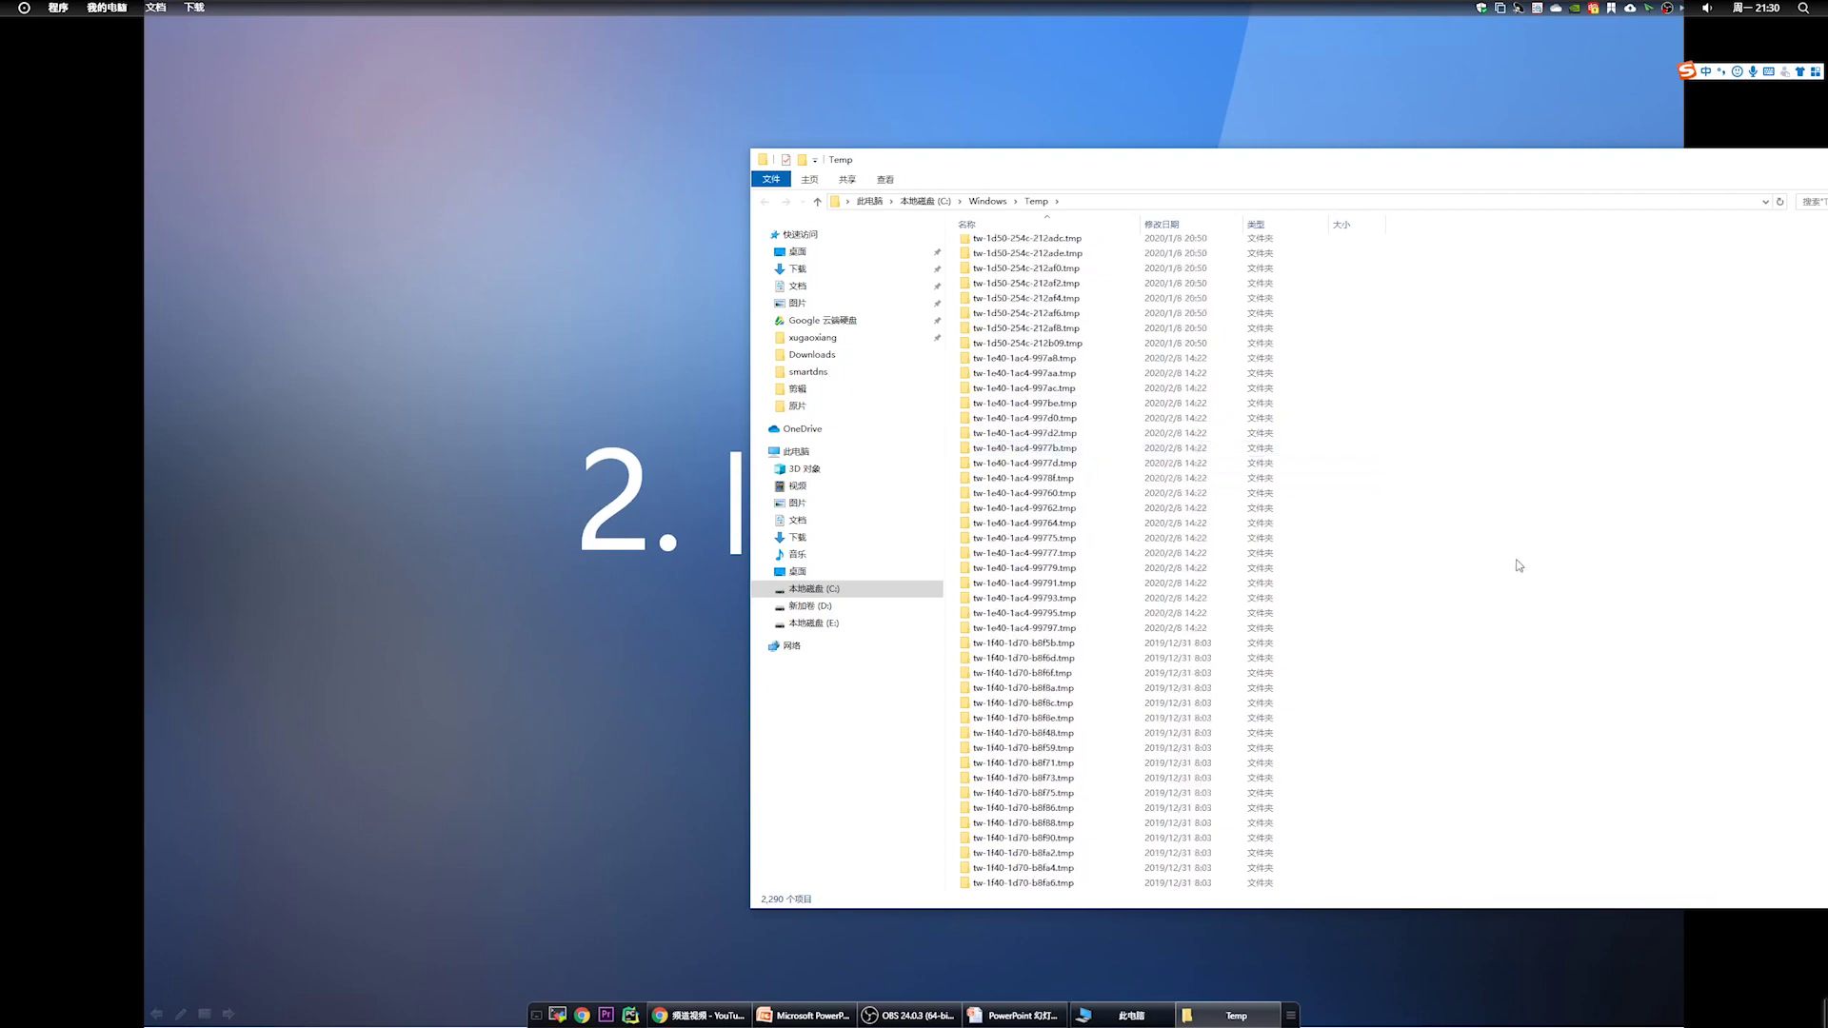
drag(1185, 160, 1233, 197)
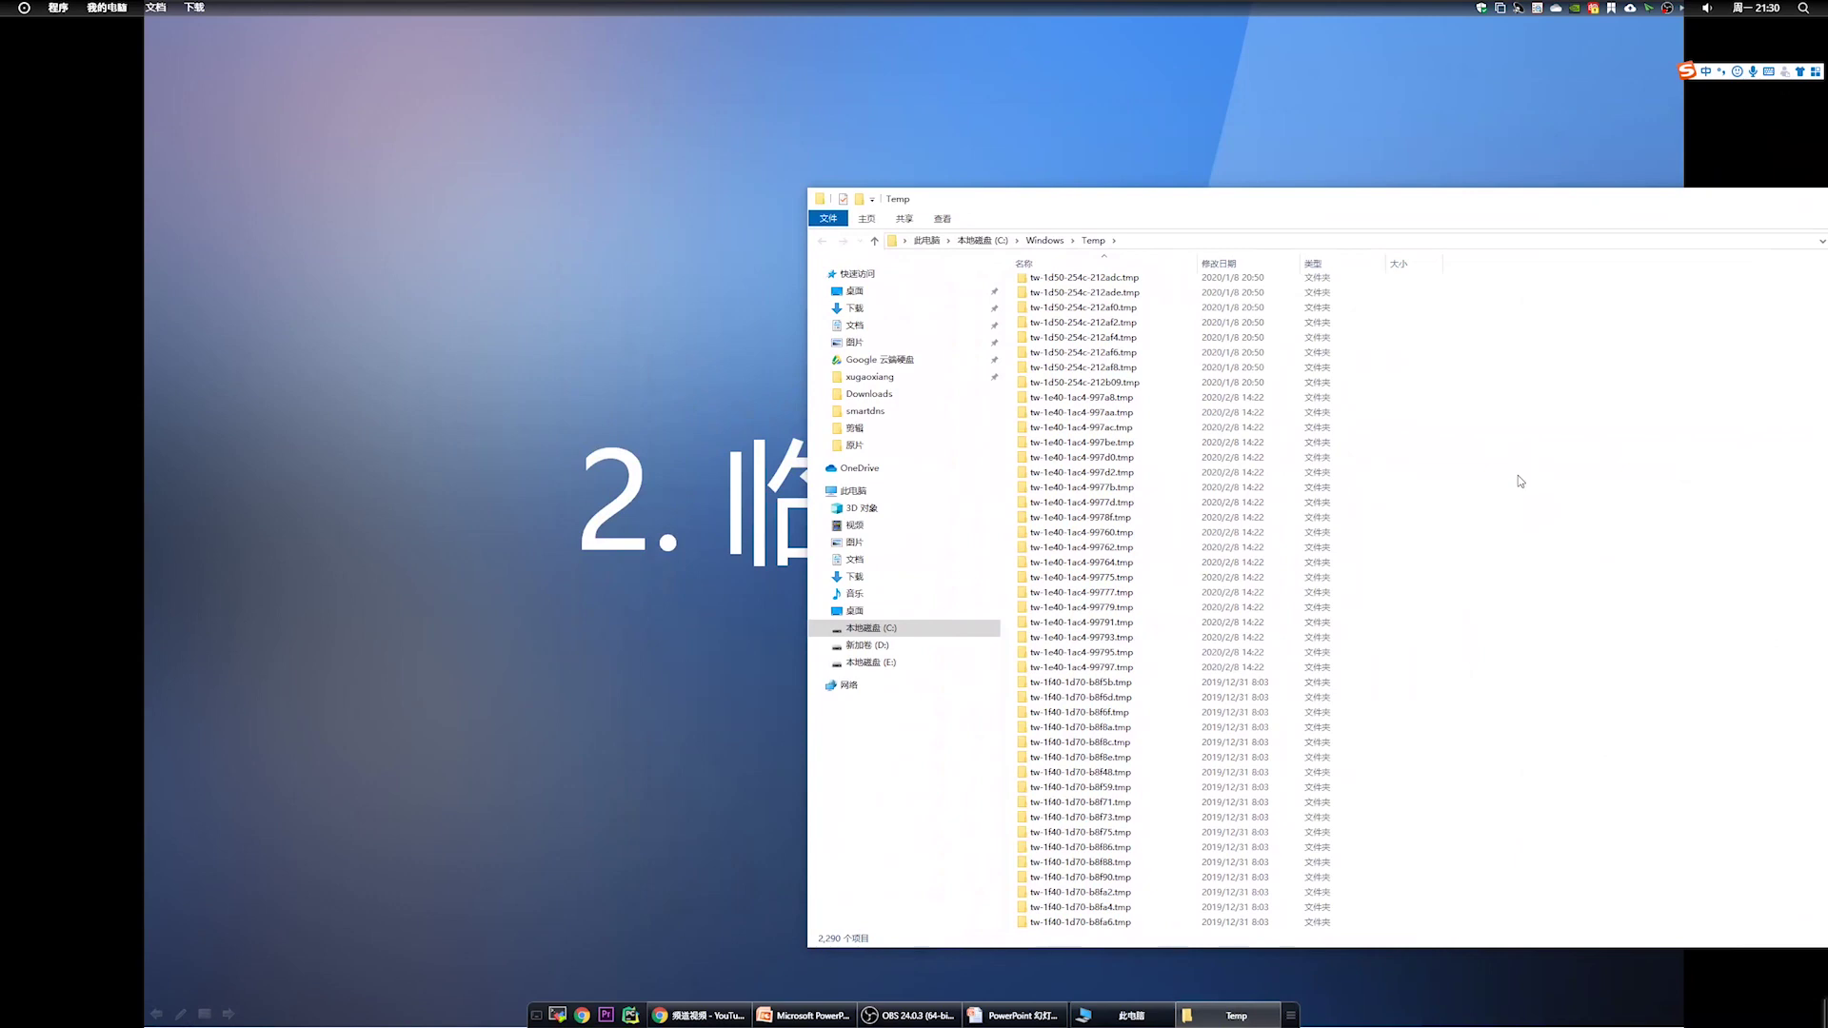
key(ctrl+a)
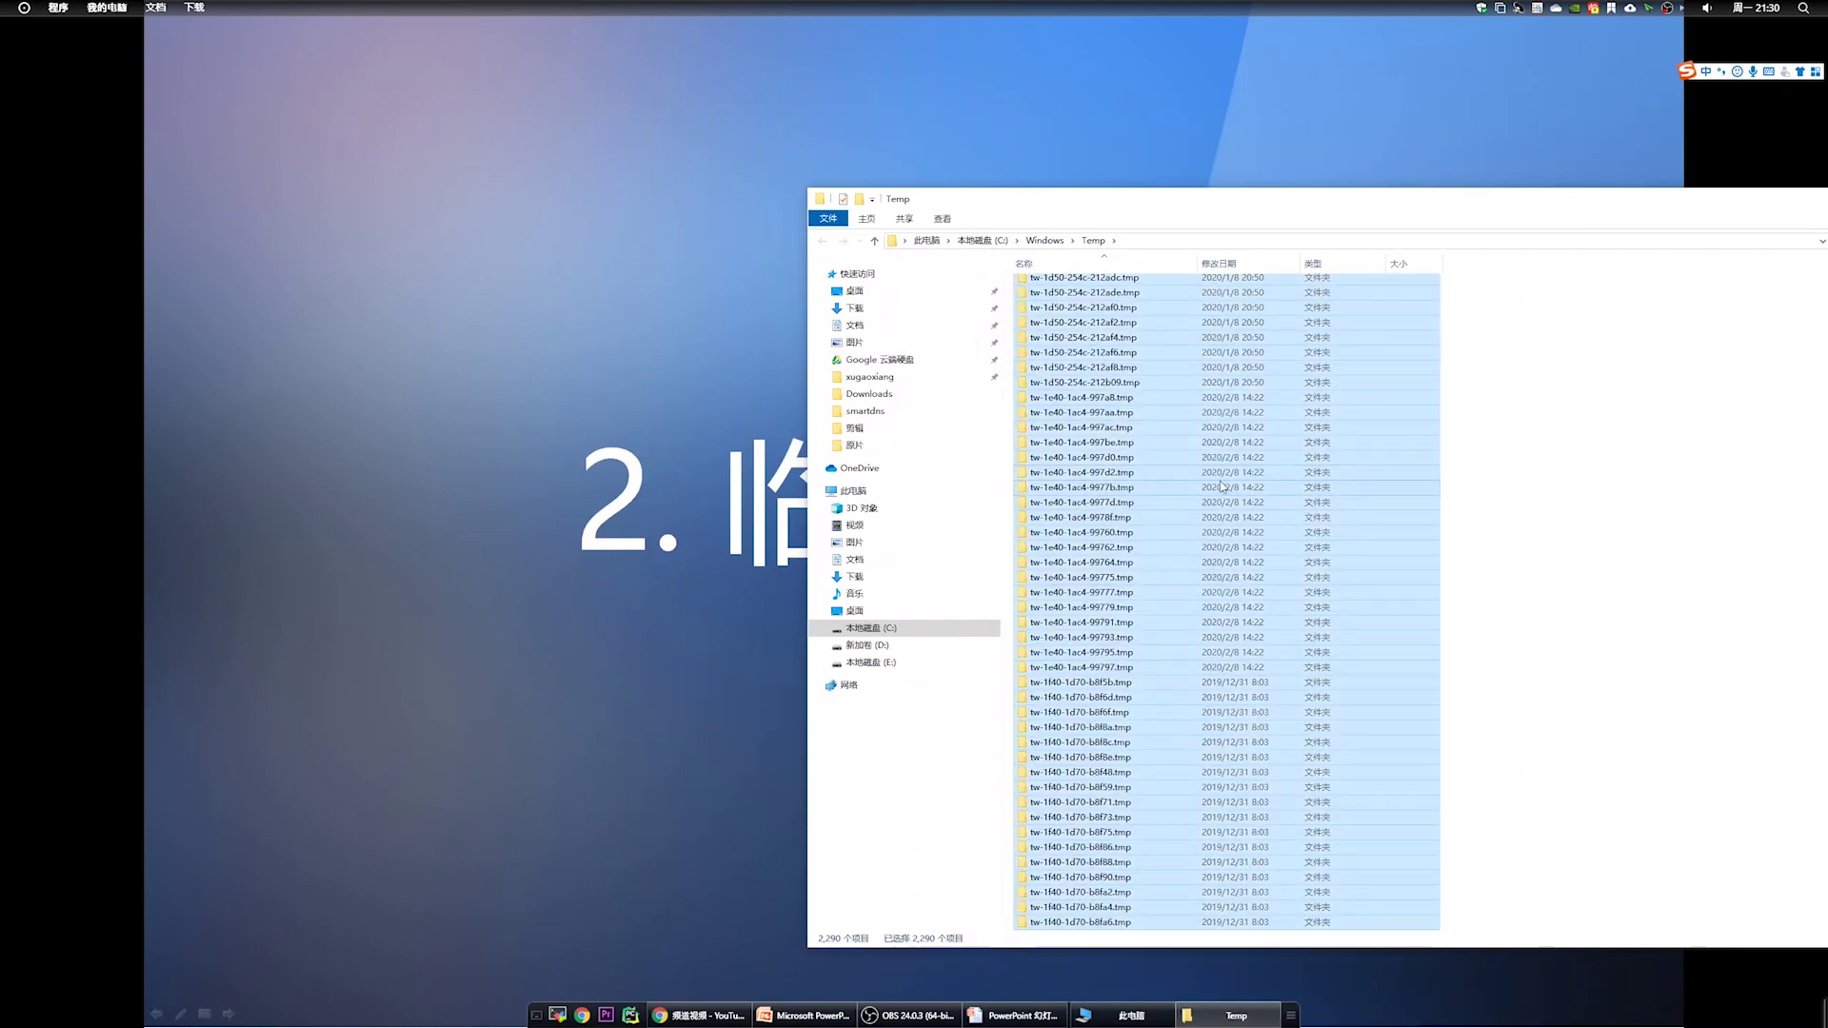
right_click(1086, 411)
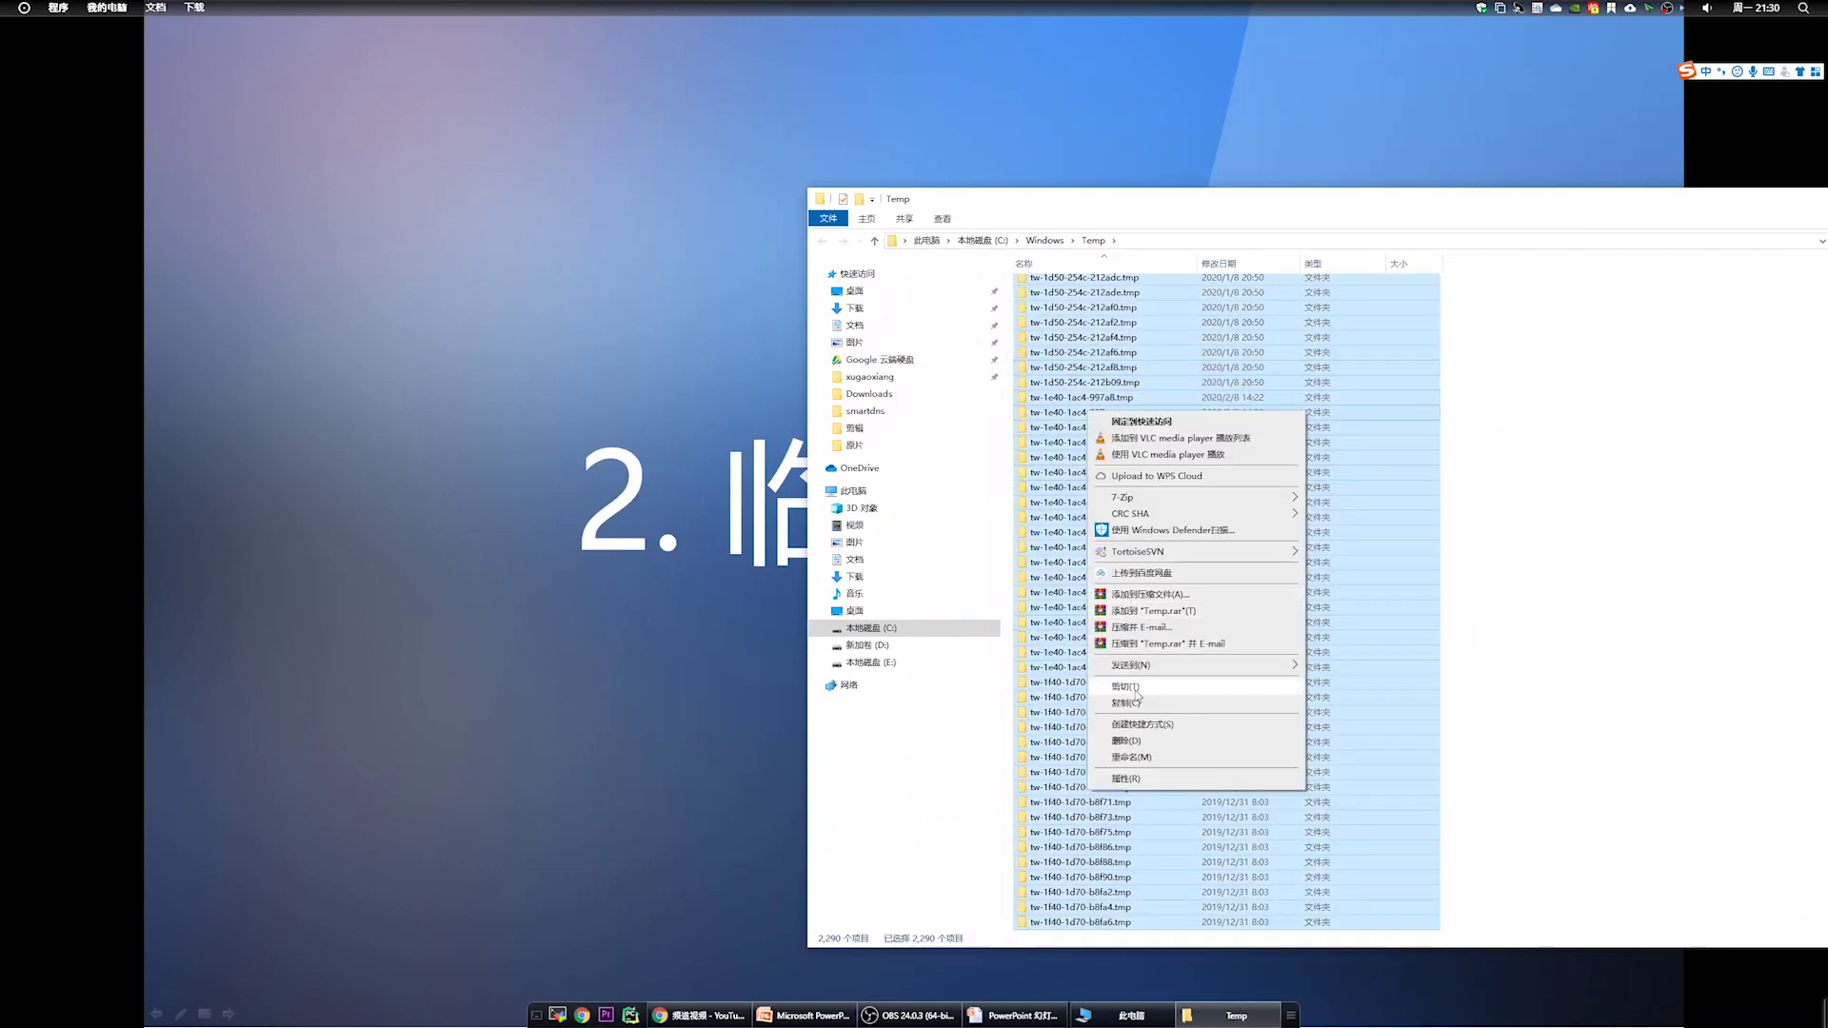
click(1177, 779)
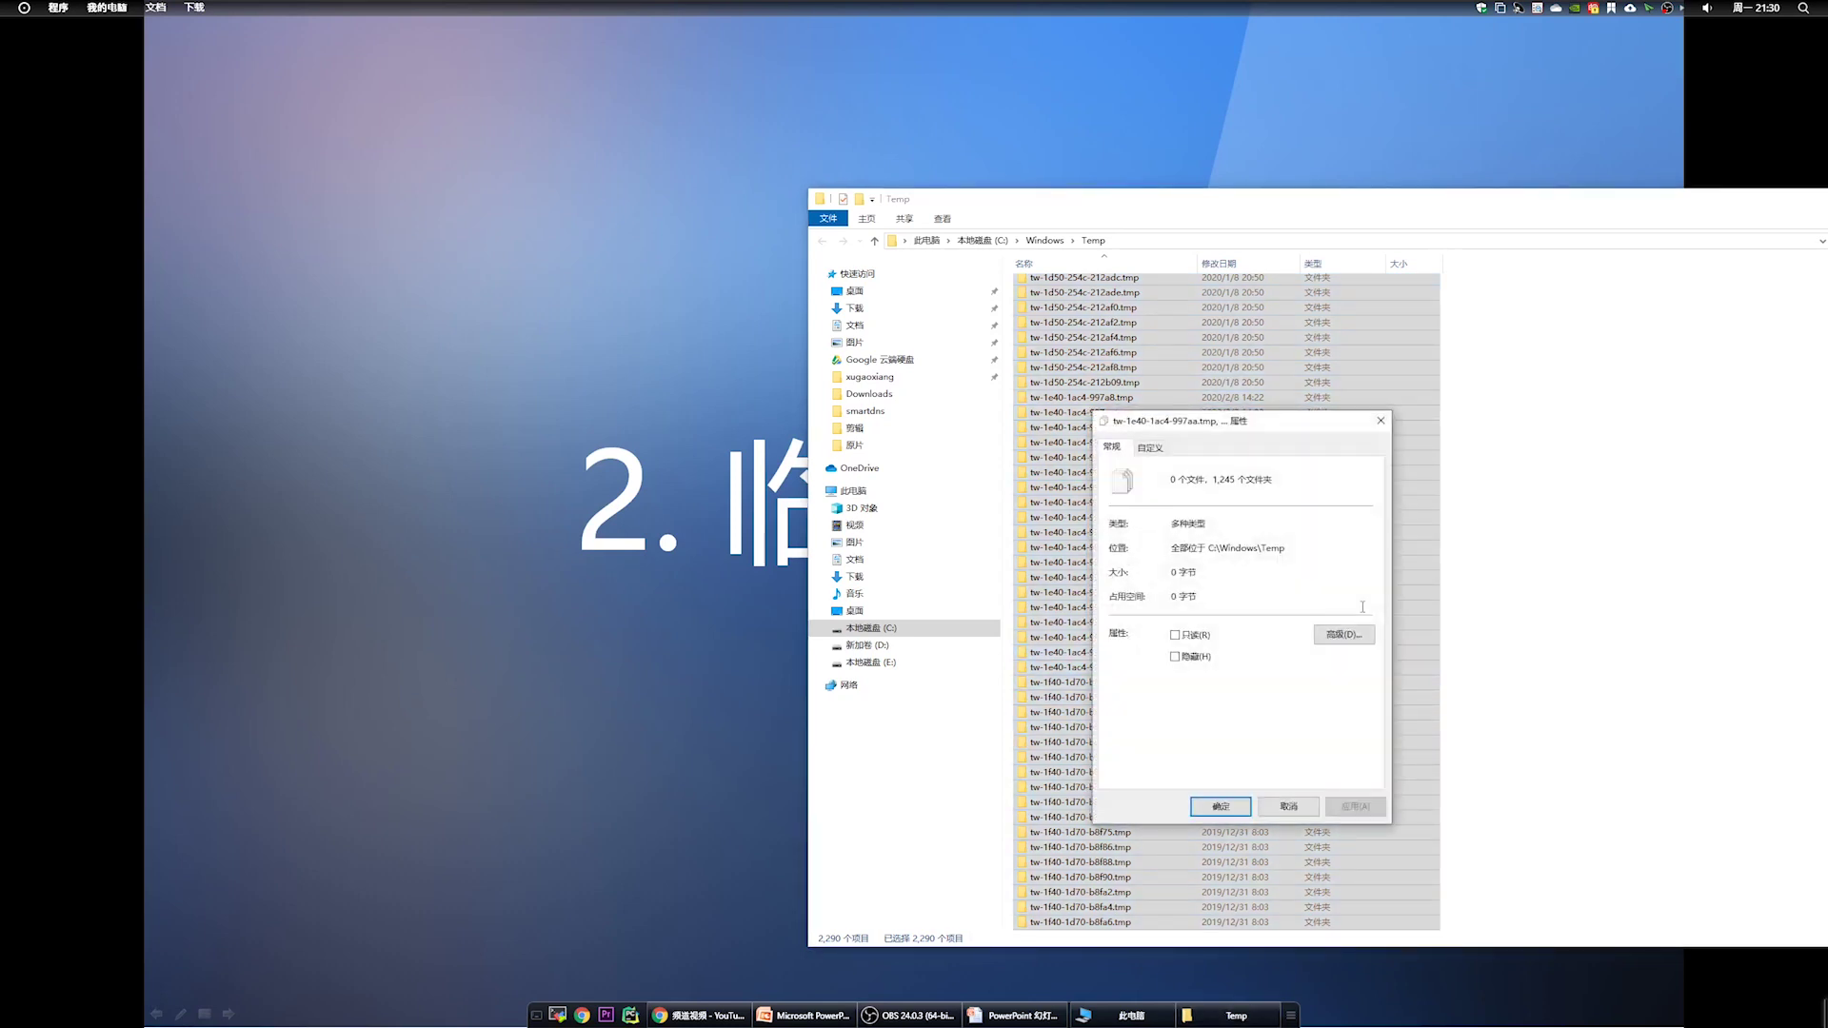
drag(1206, 572, 1156, 575)
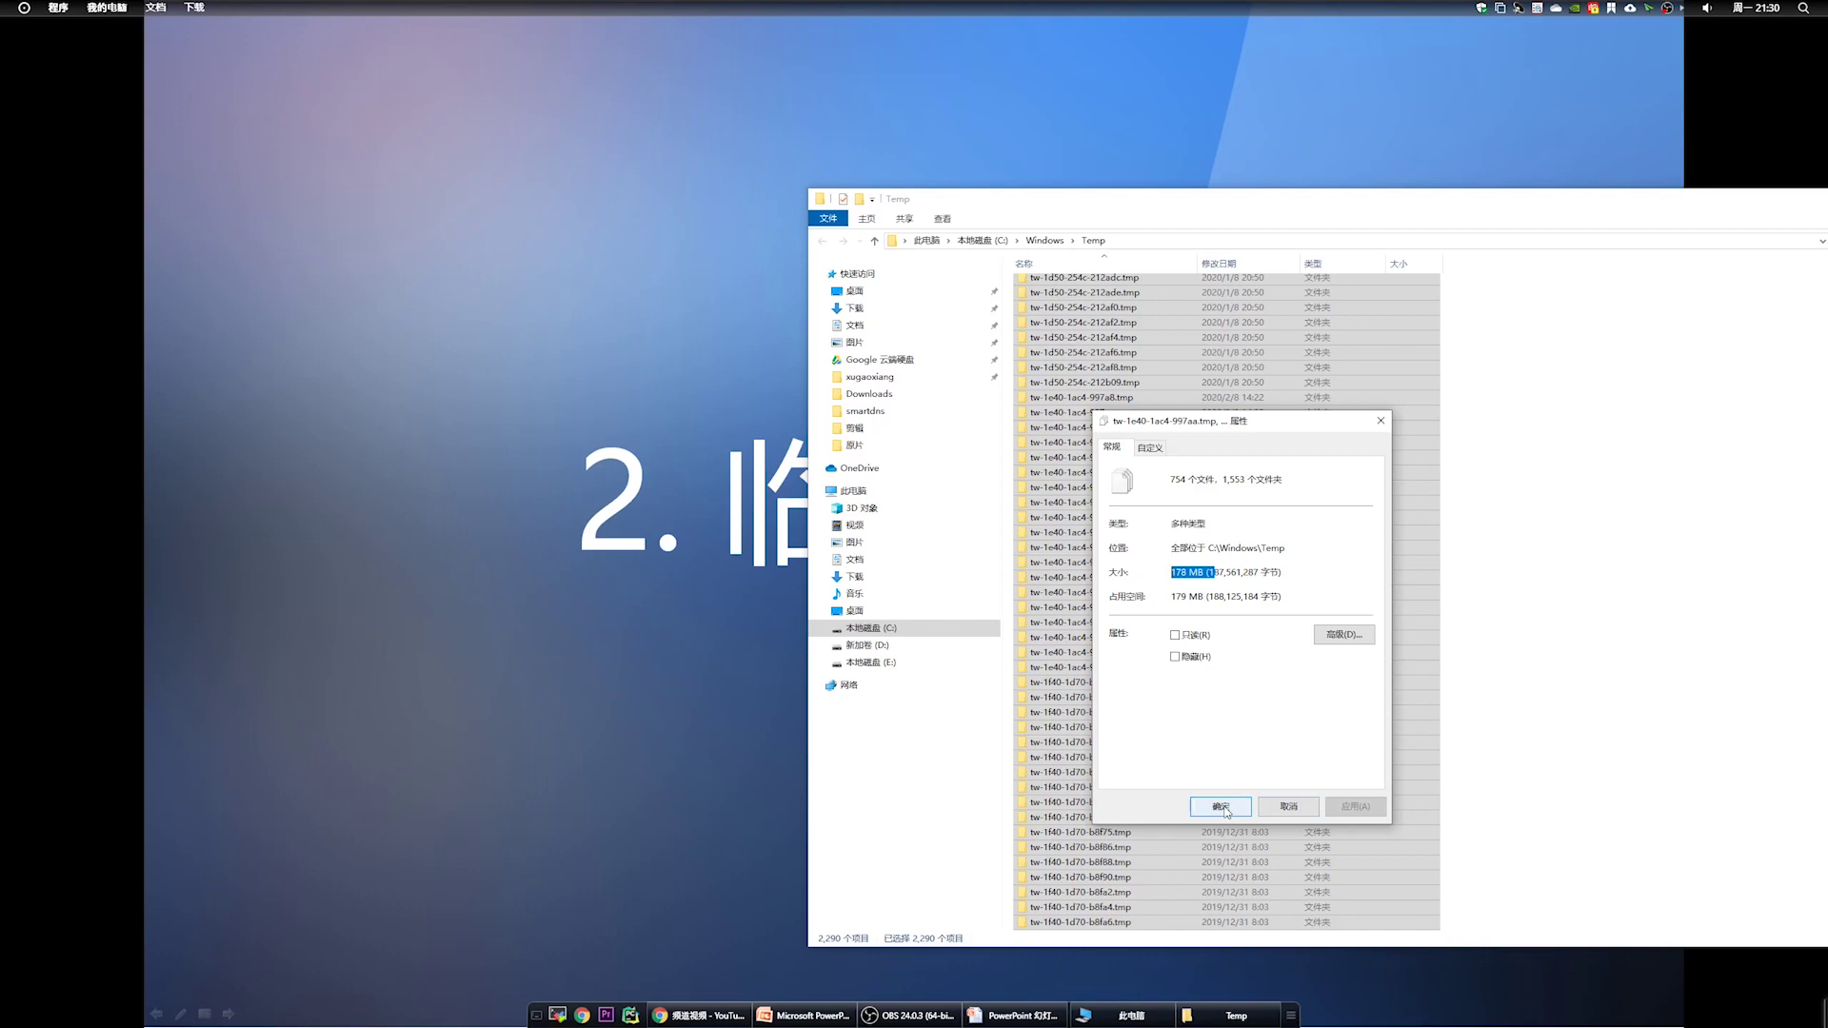
click(1220, 807)
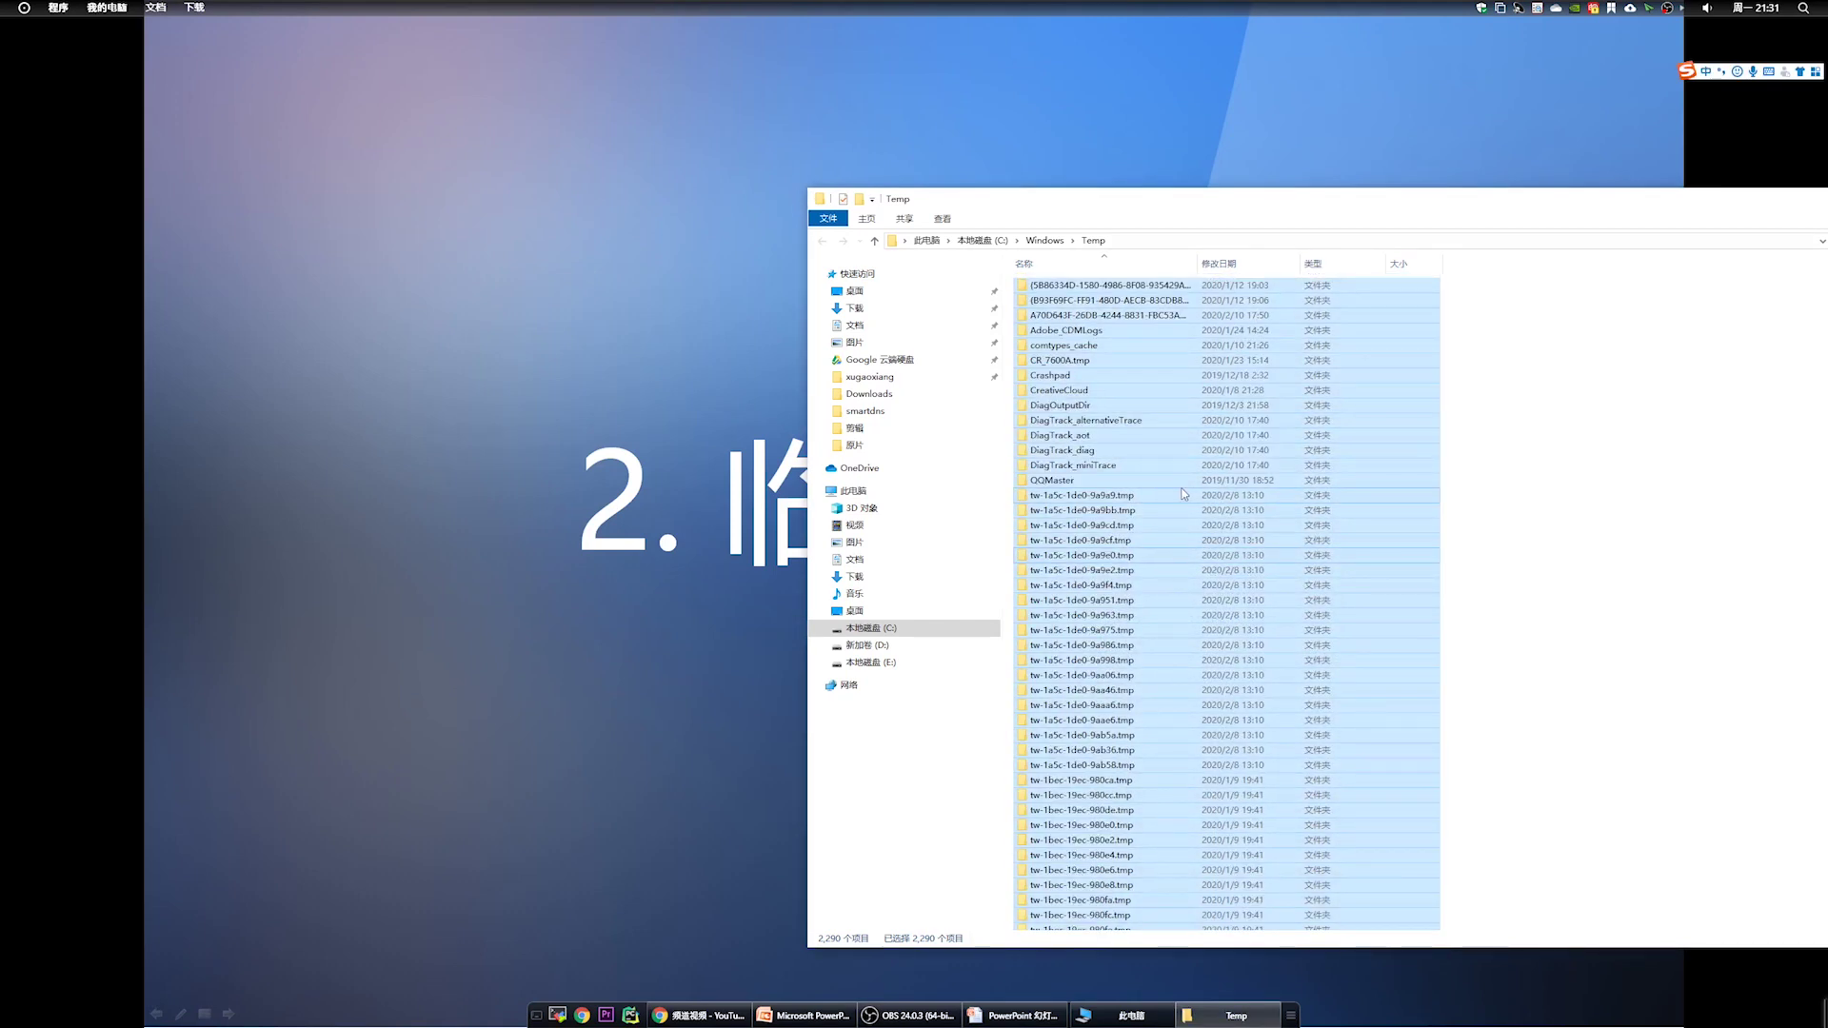
Delete all items in the Windows Temp folder, granting administrator permission and skipping files and folders in use for all current items
right_click(1176, 492)
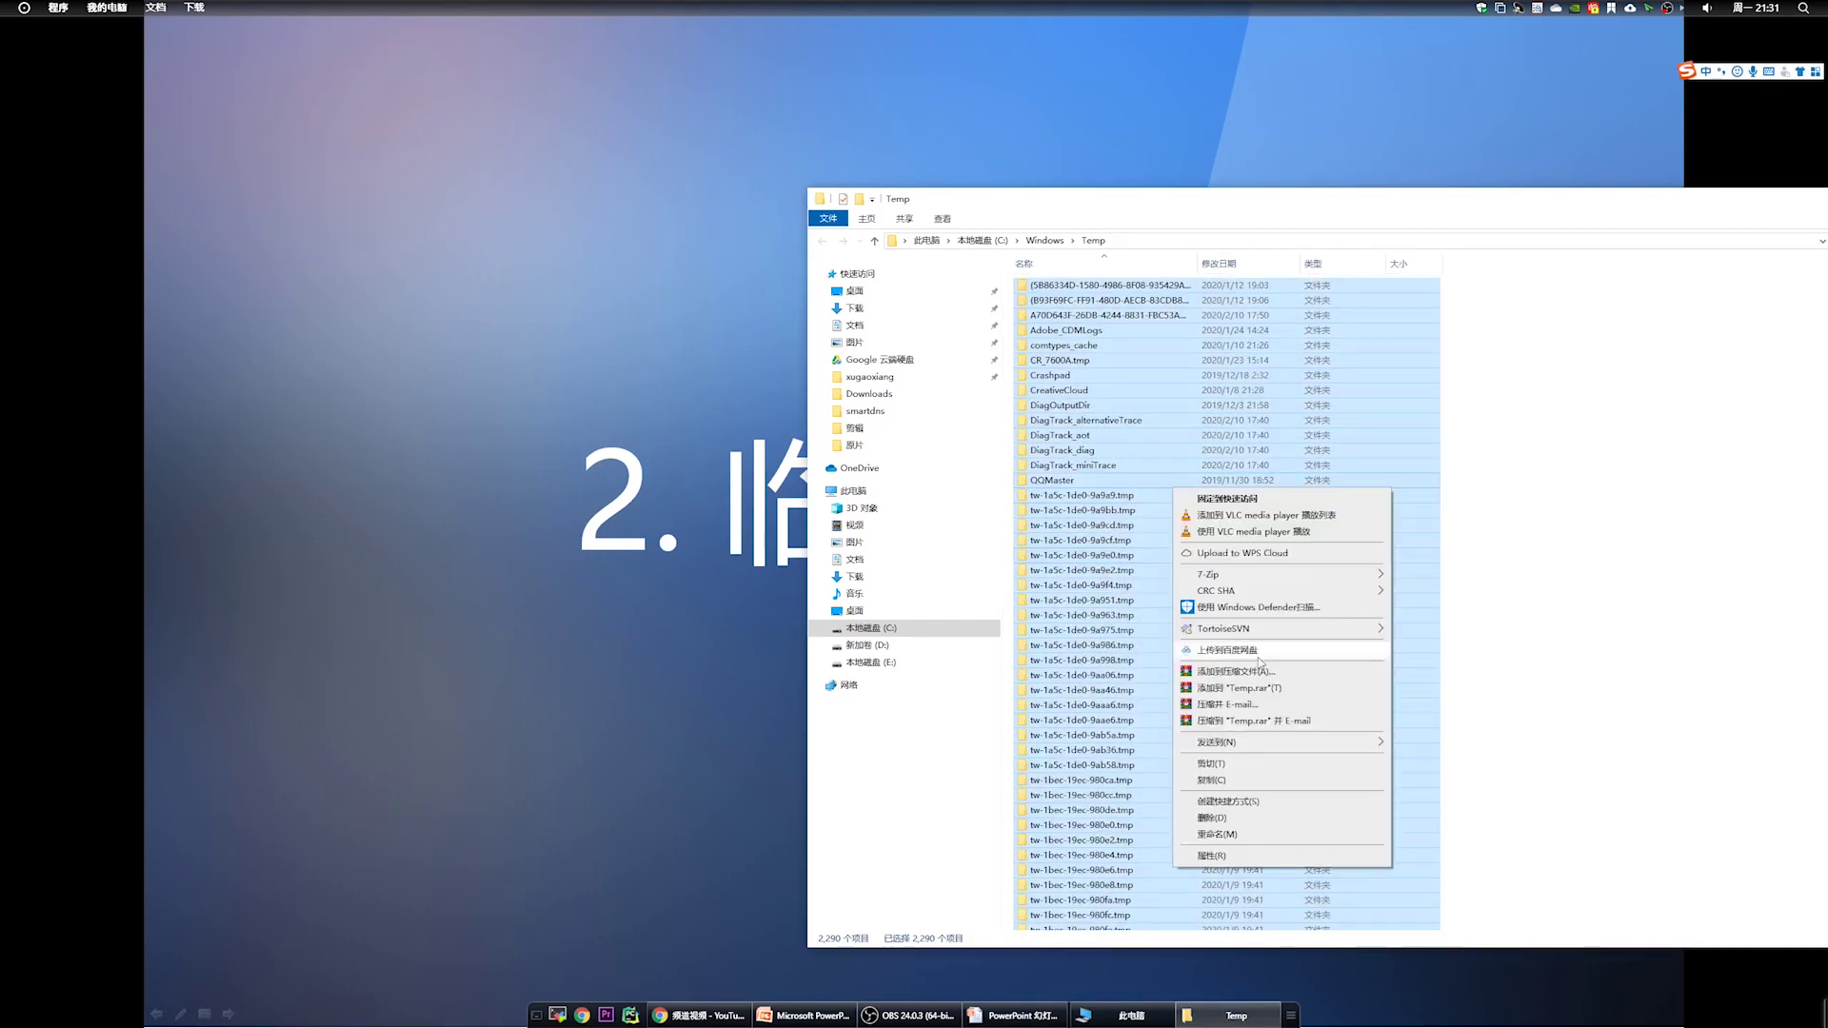
click(1244, 819)
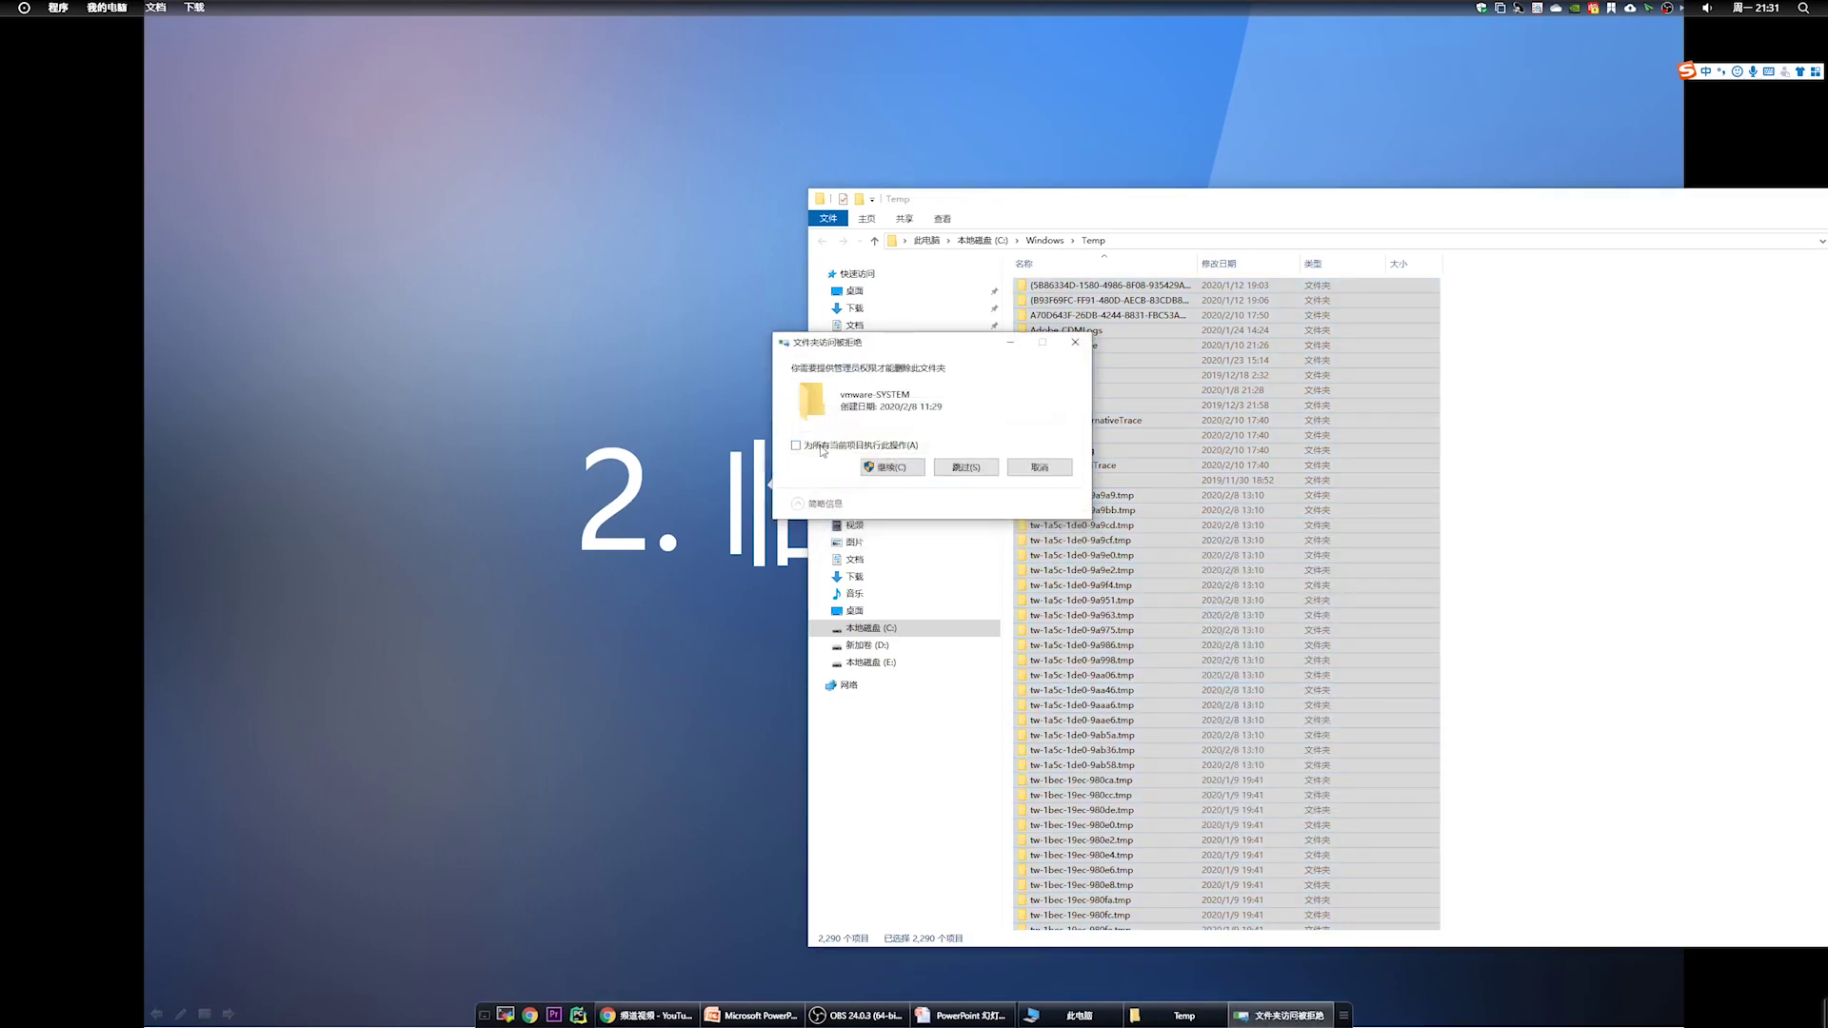
click(822, 448)
click(892, 467)
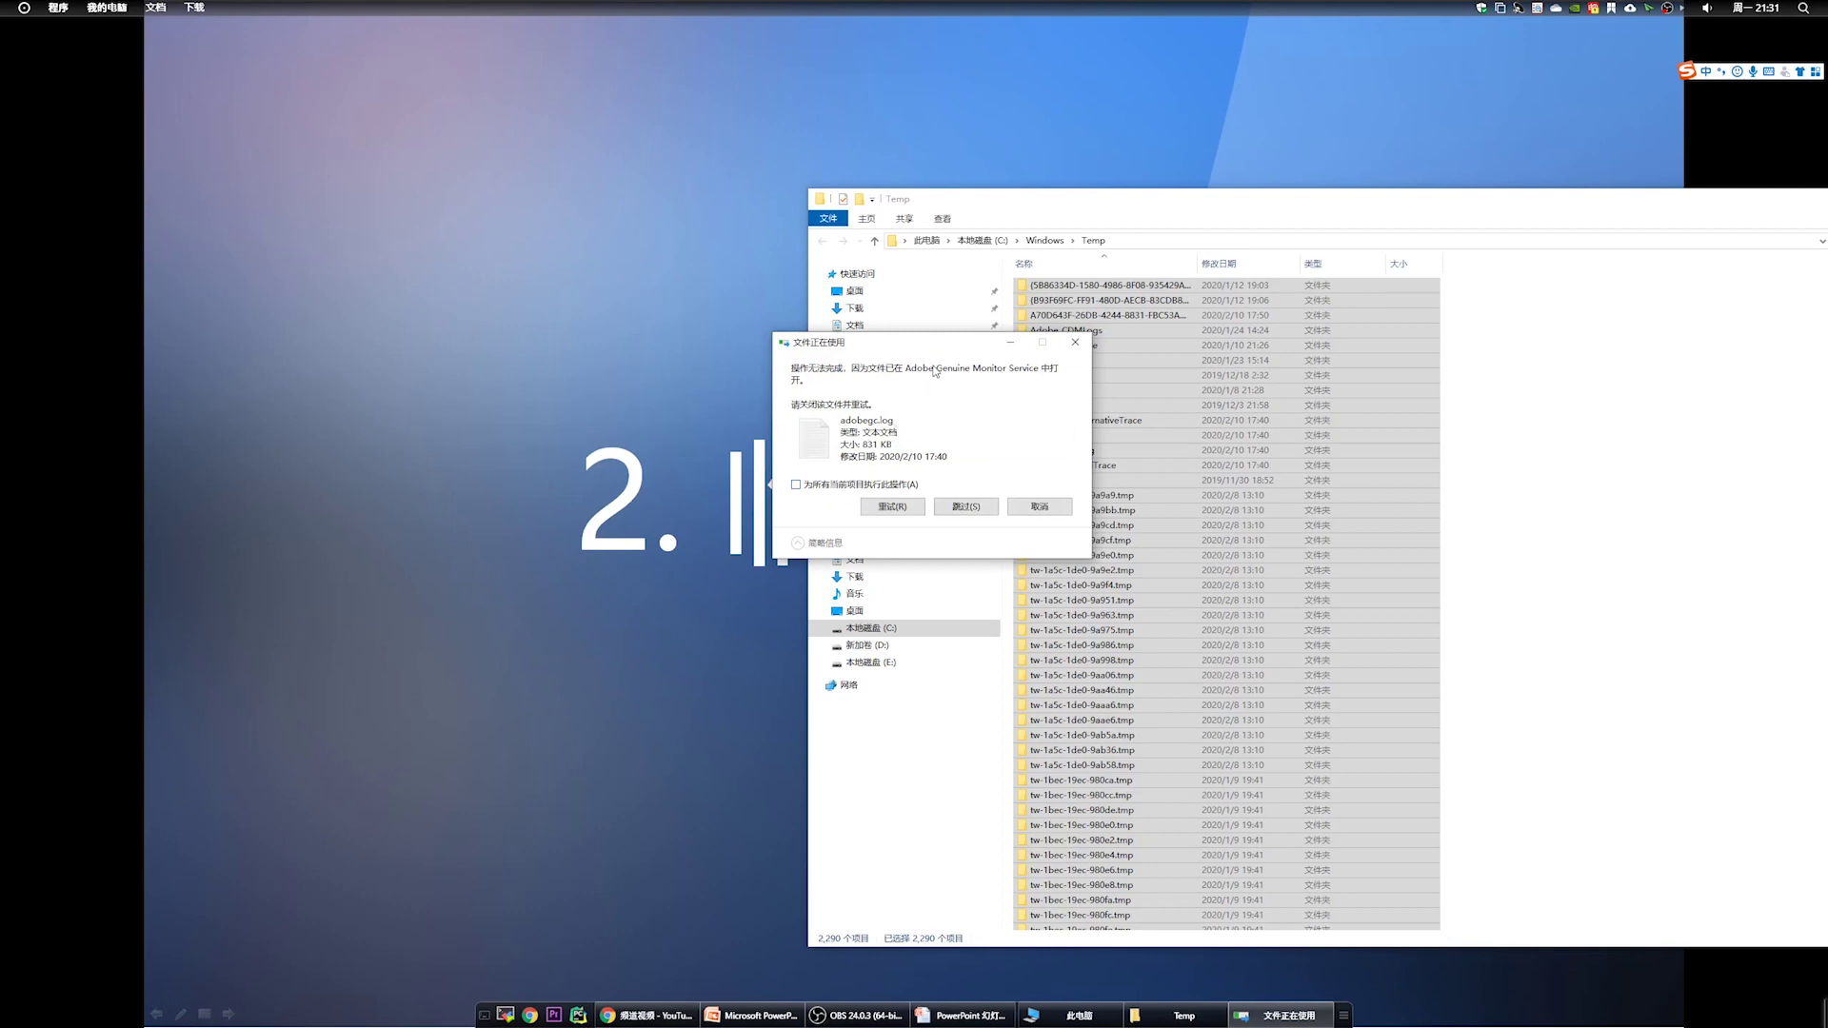
click(807, 488)
click(971, 506)
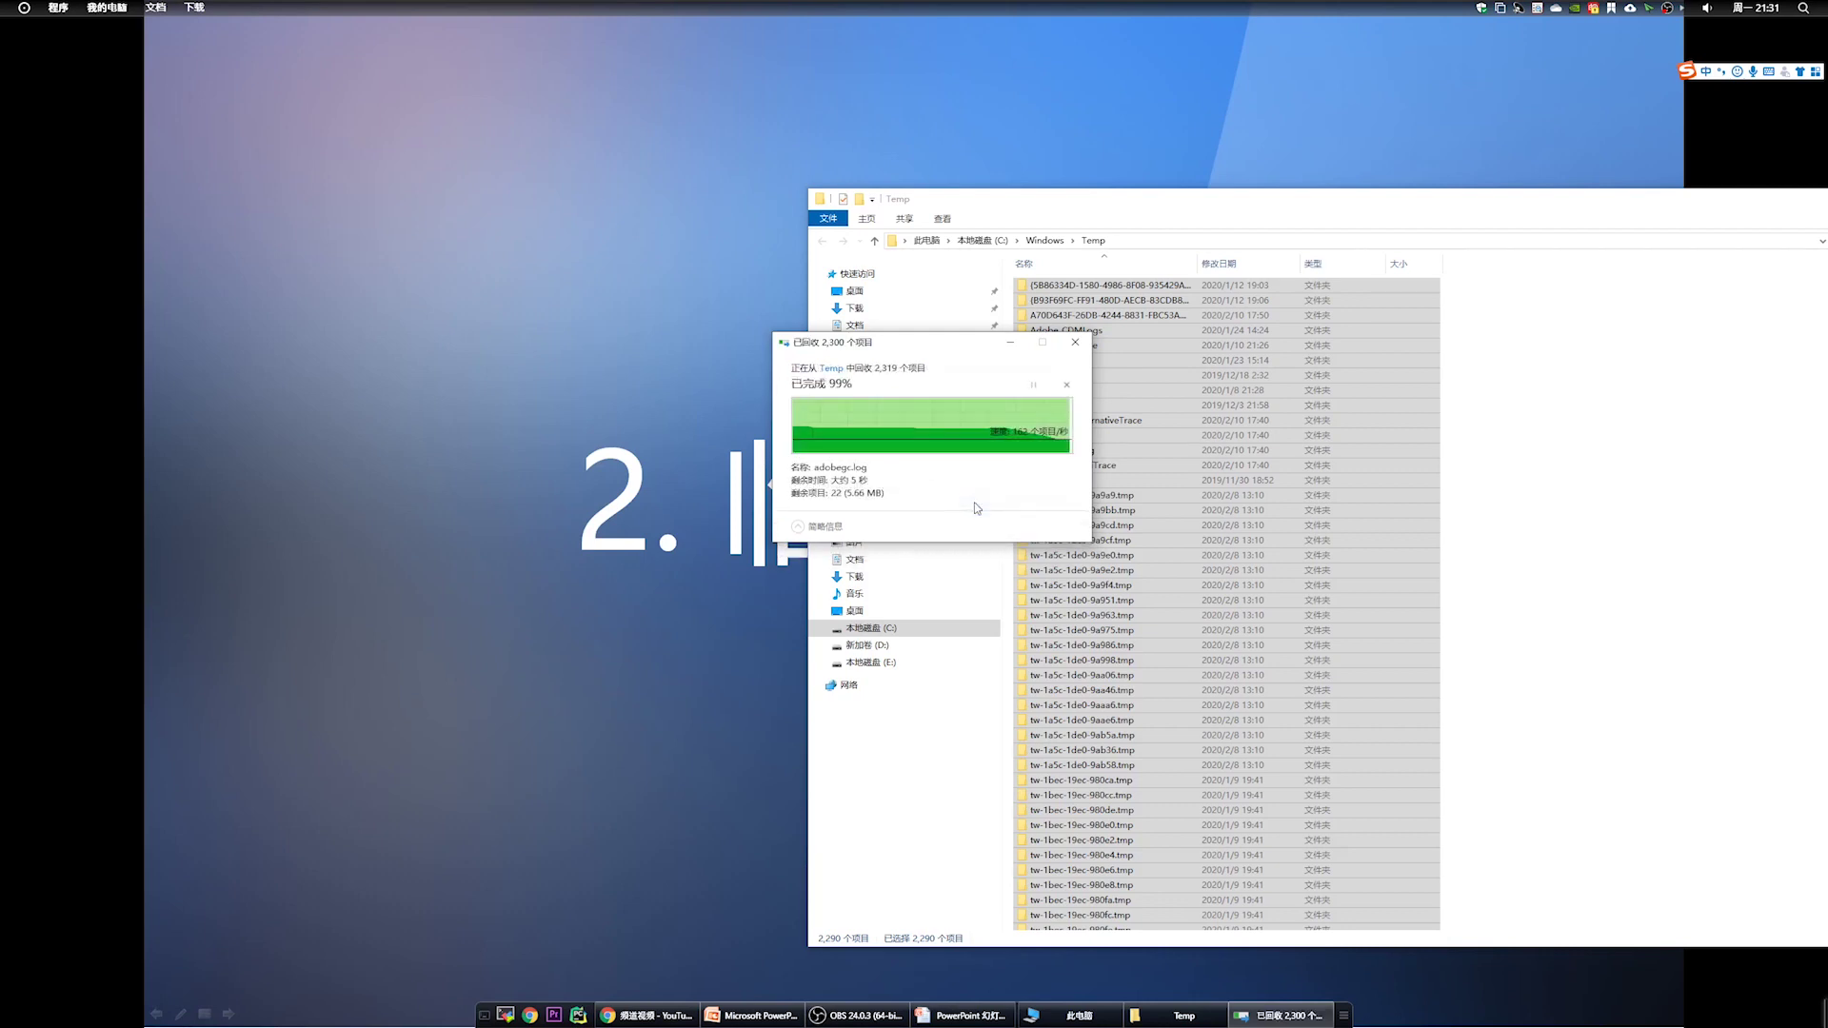
click(958, 492)
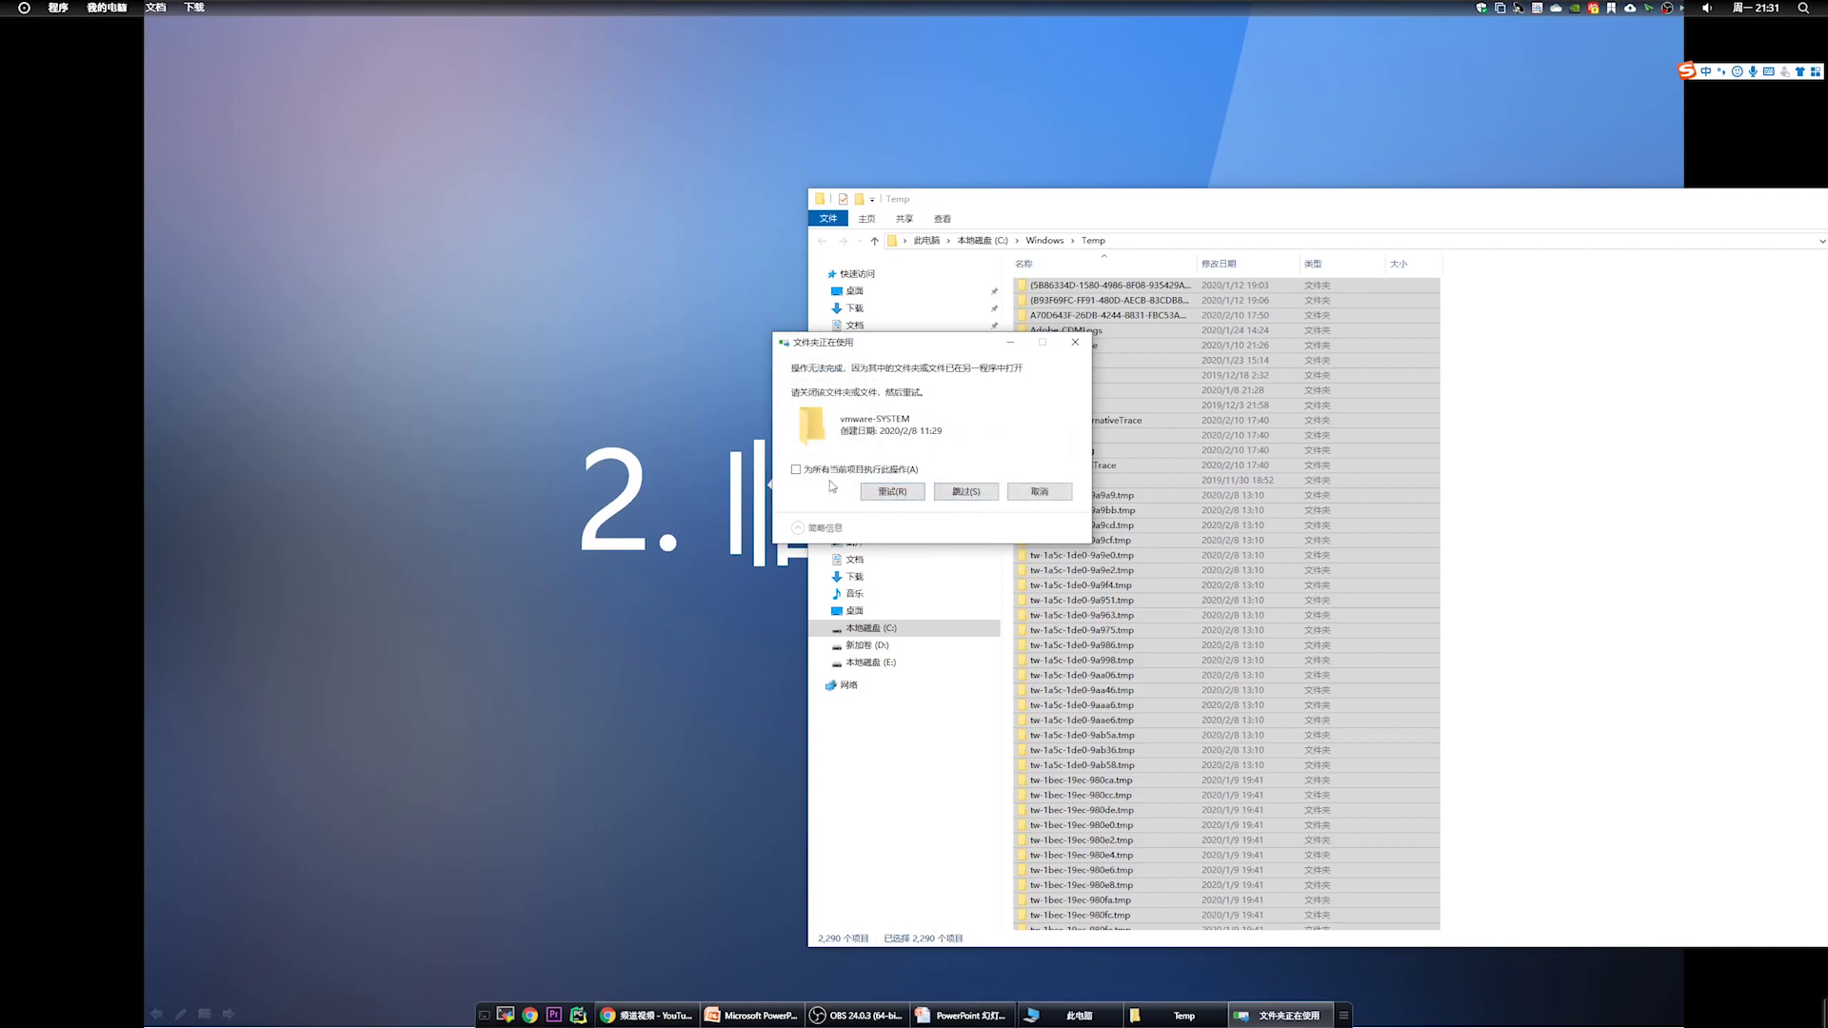
click(797, 470)
click(979, 494)
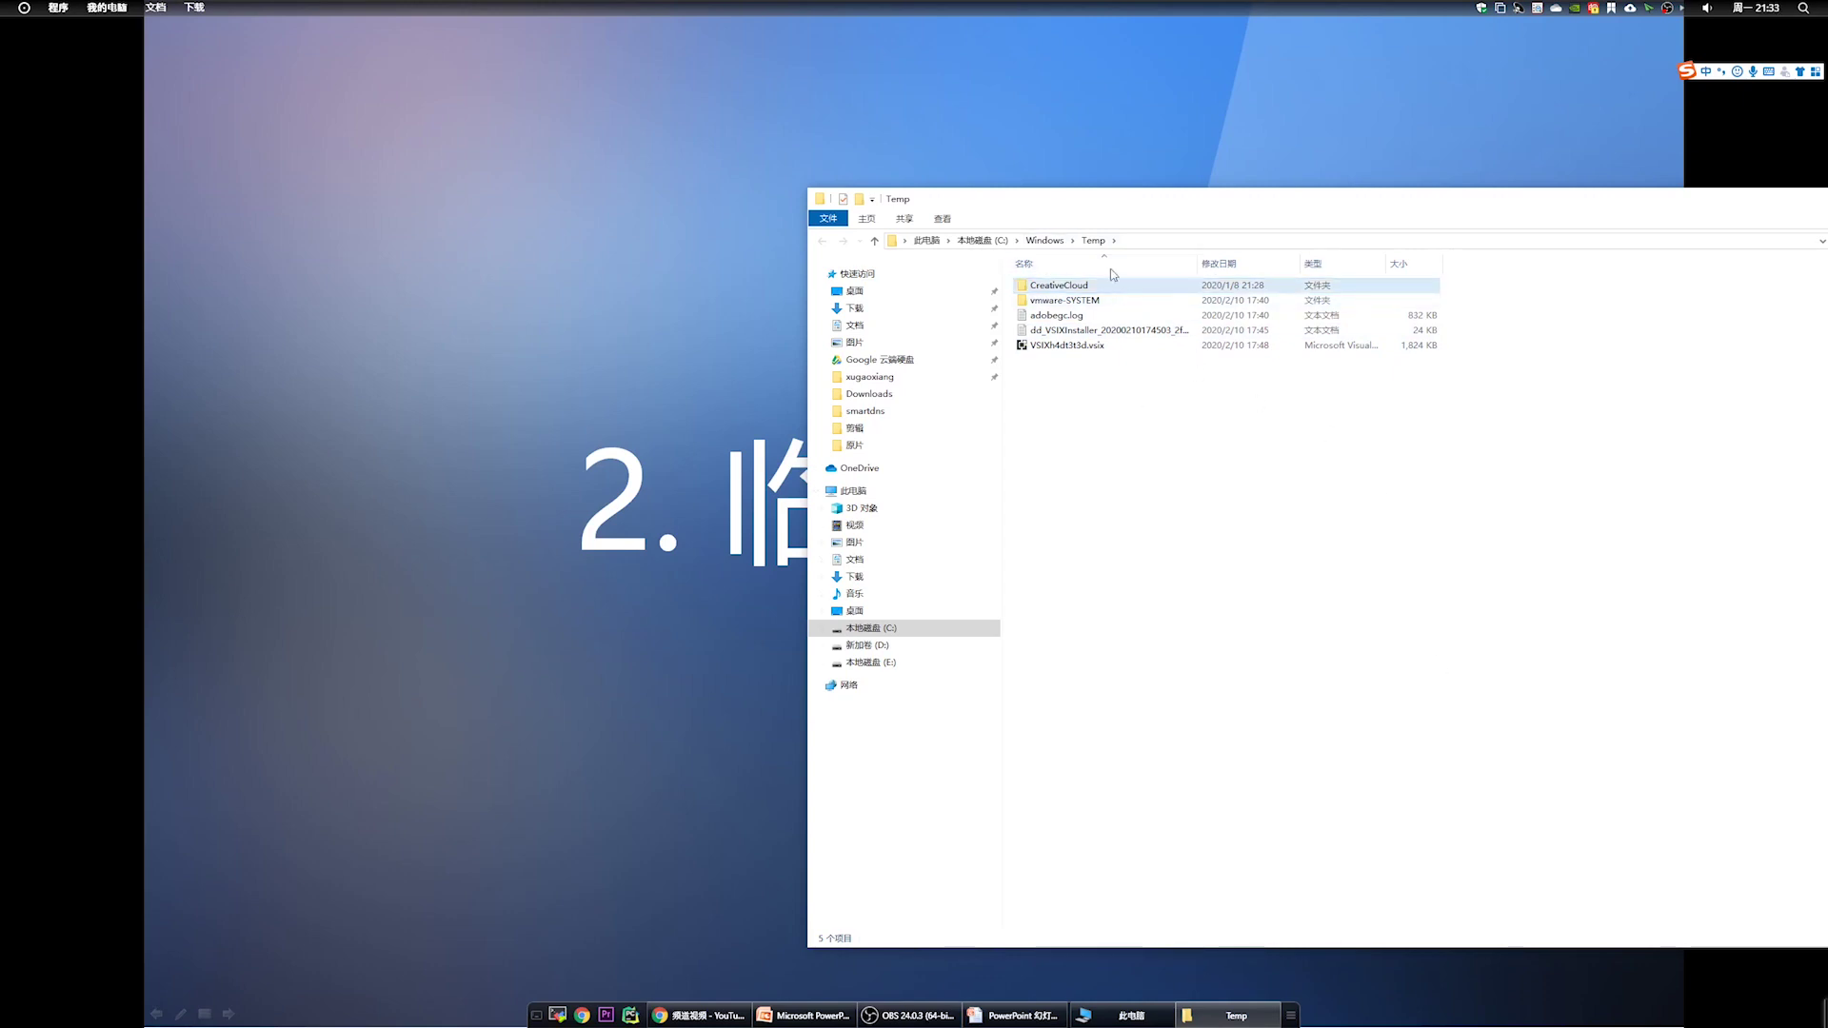
Go up to the parent Windows folder and close the file window
click(1043, 241)
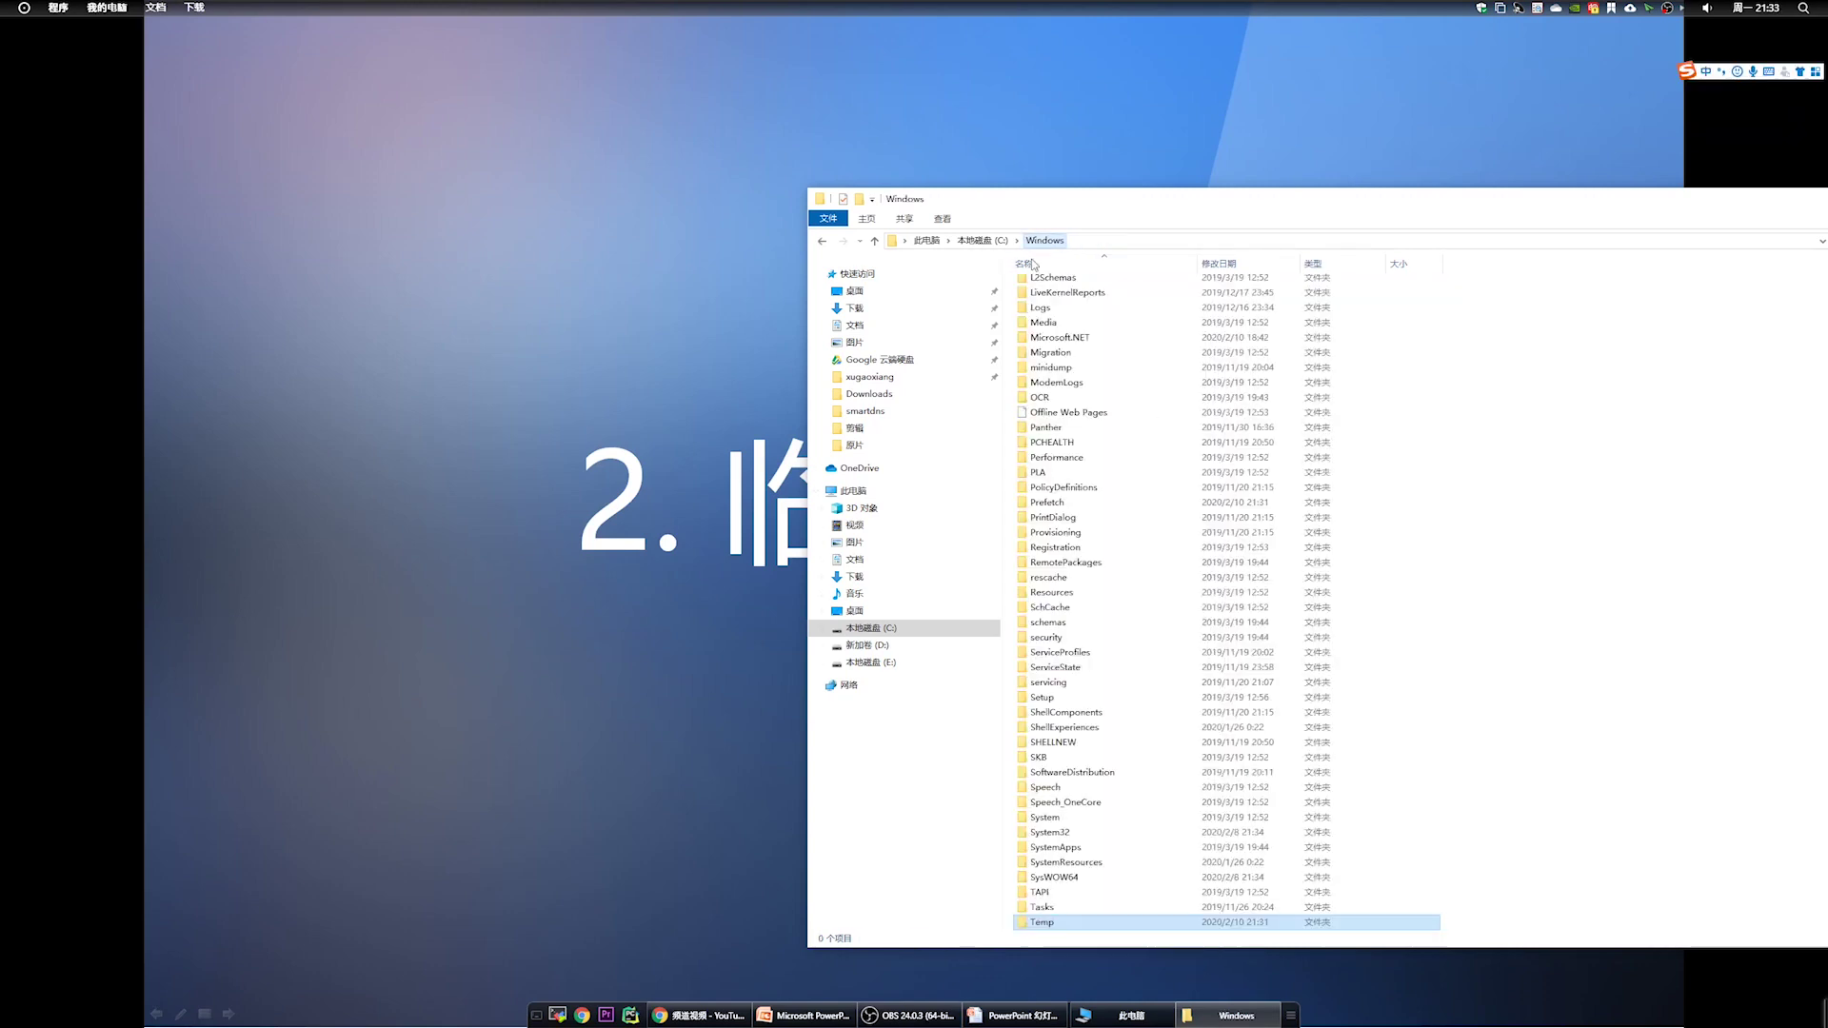
drag(1748, 193, 1508, 169)
click(1748, 176)
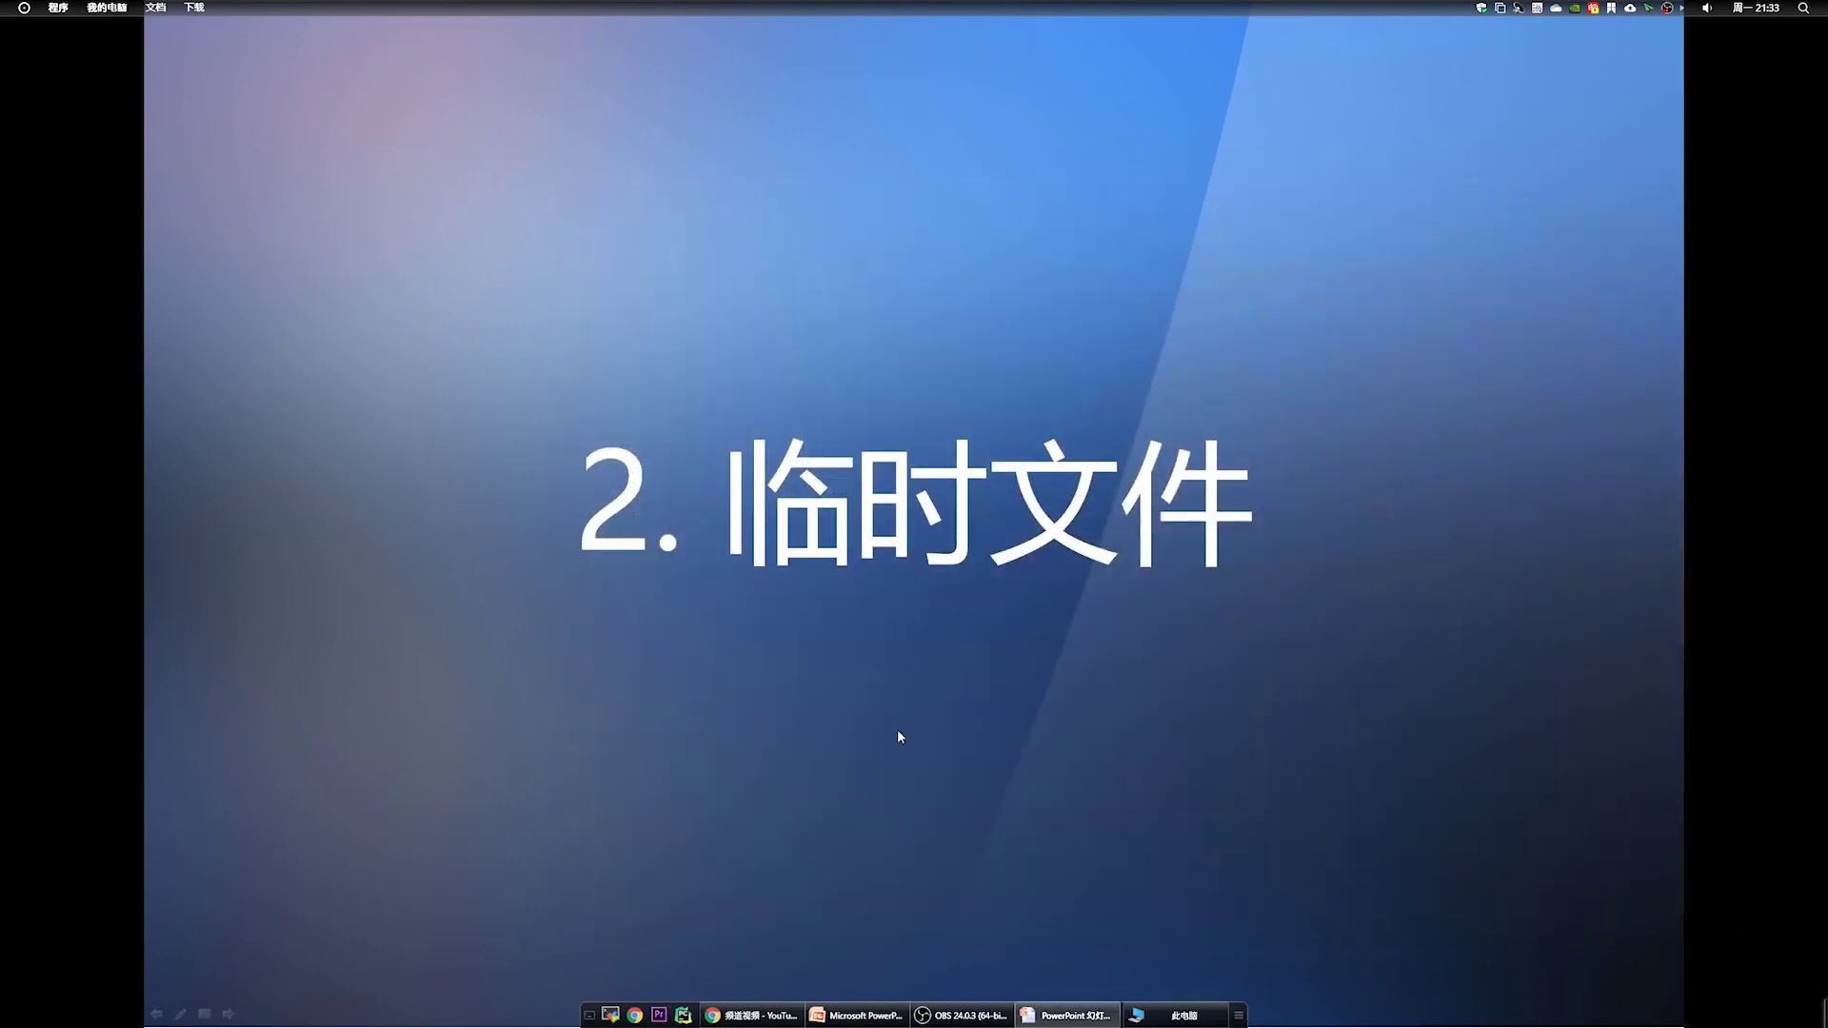
Open the user's temporary folder by running the command %temp%
click(24, 8)
click(48, 129)
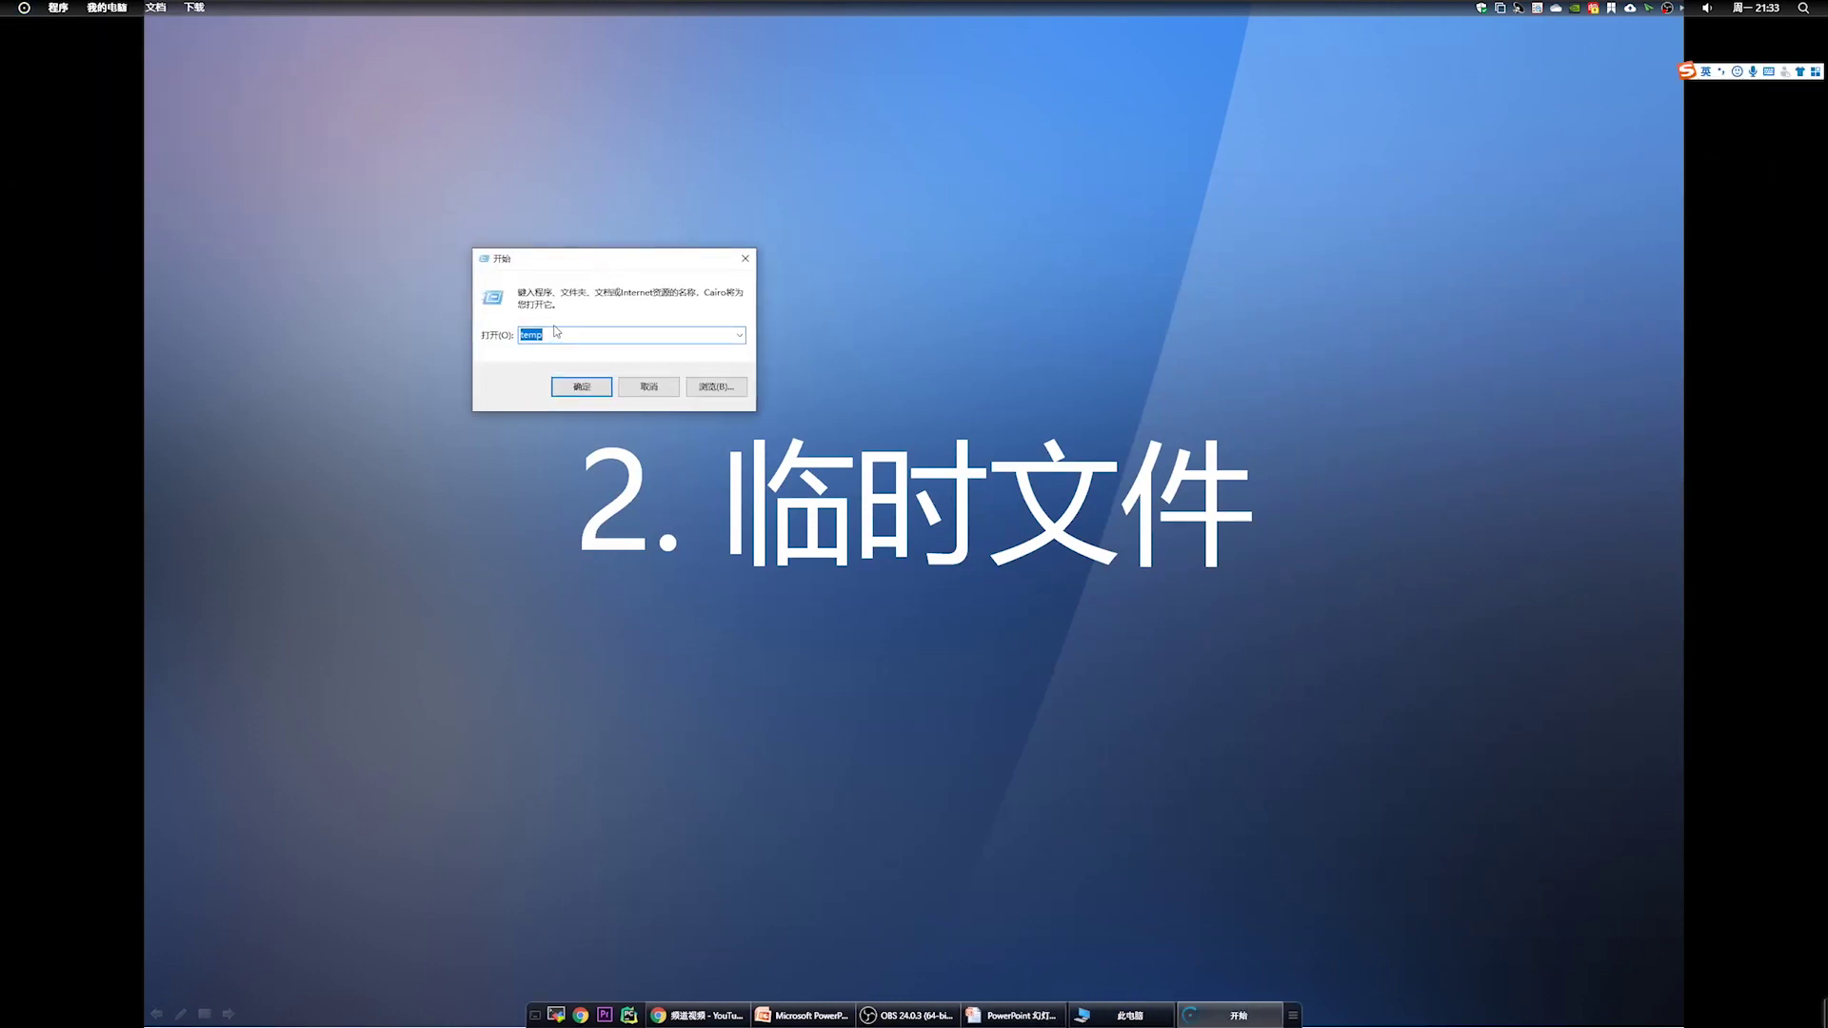
click(619, 335)
key(Home)
text(%)
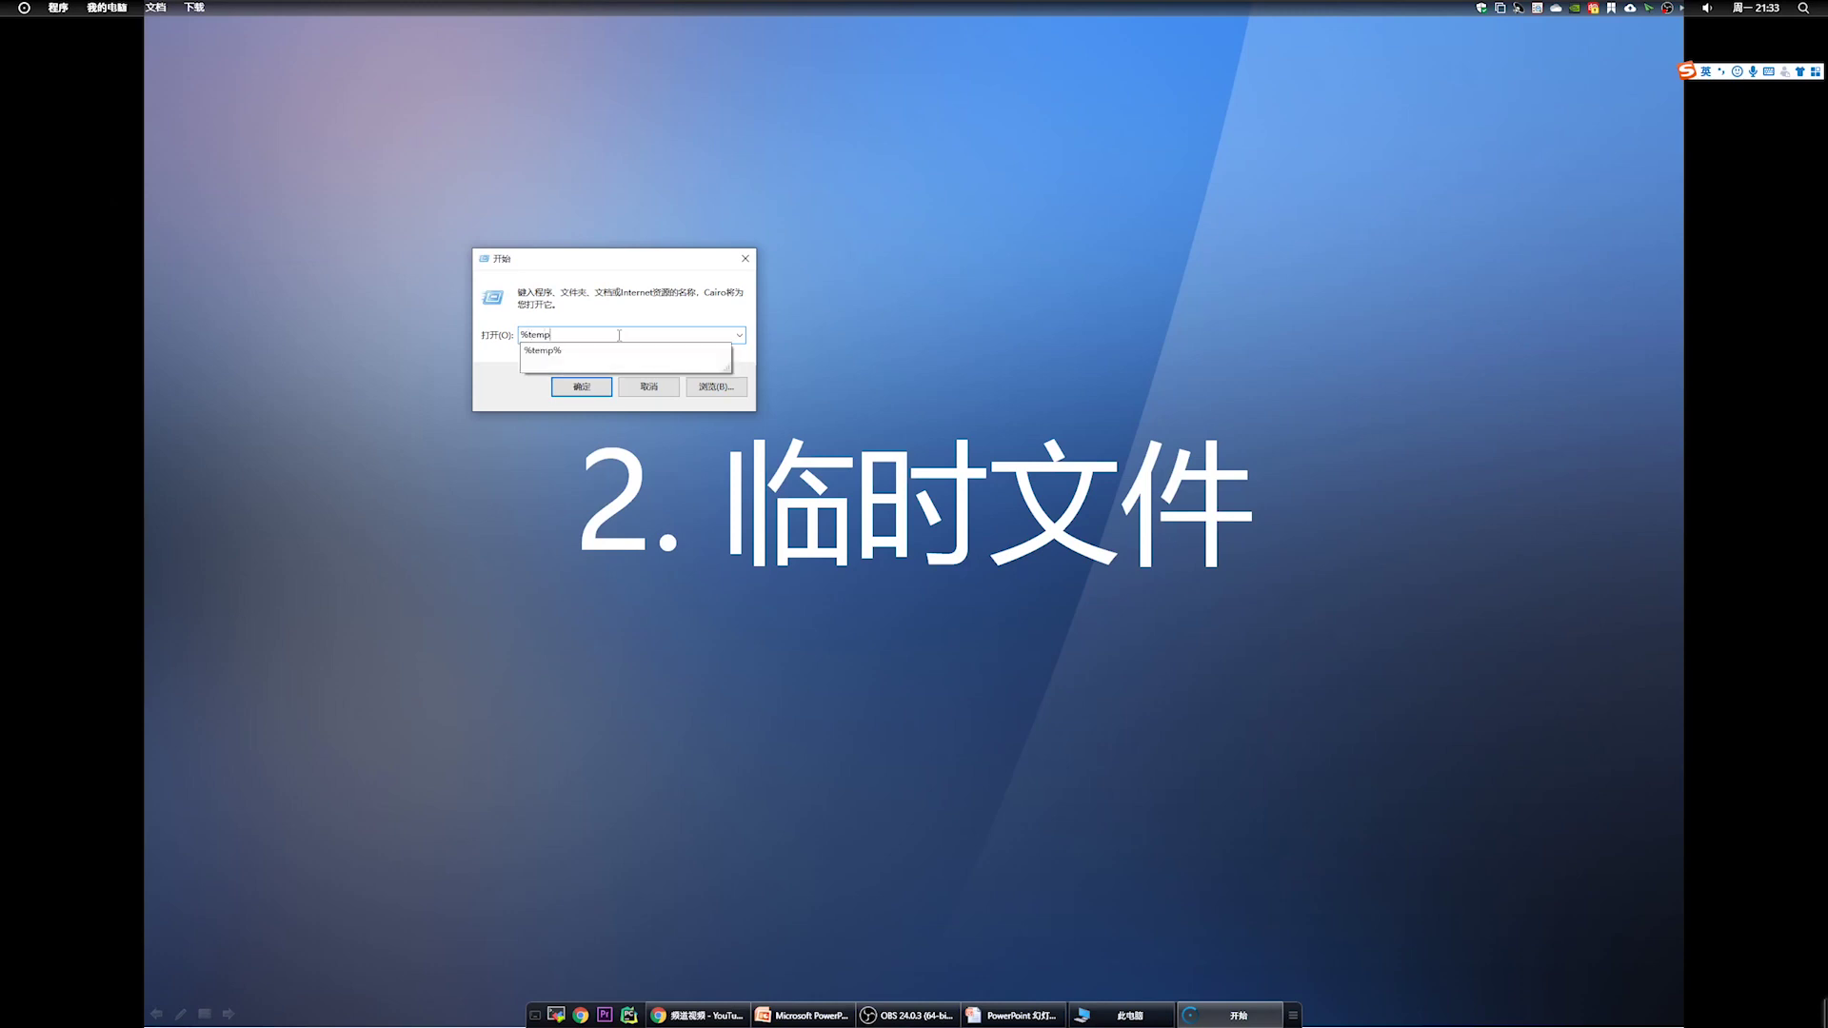
key(End)
text(%)
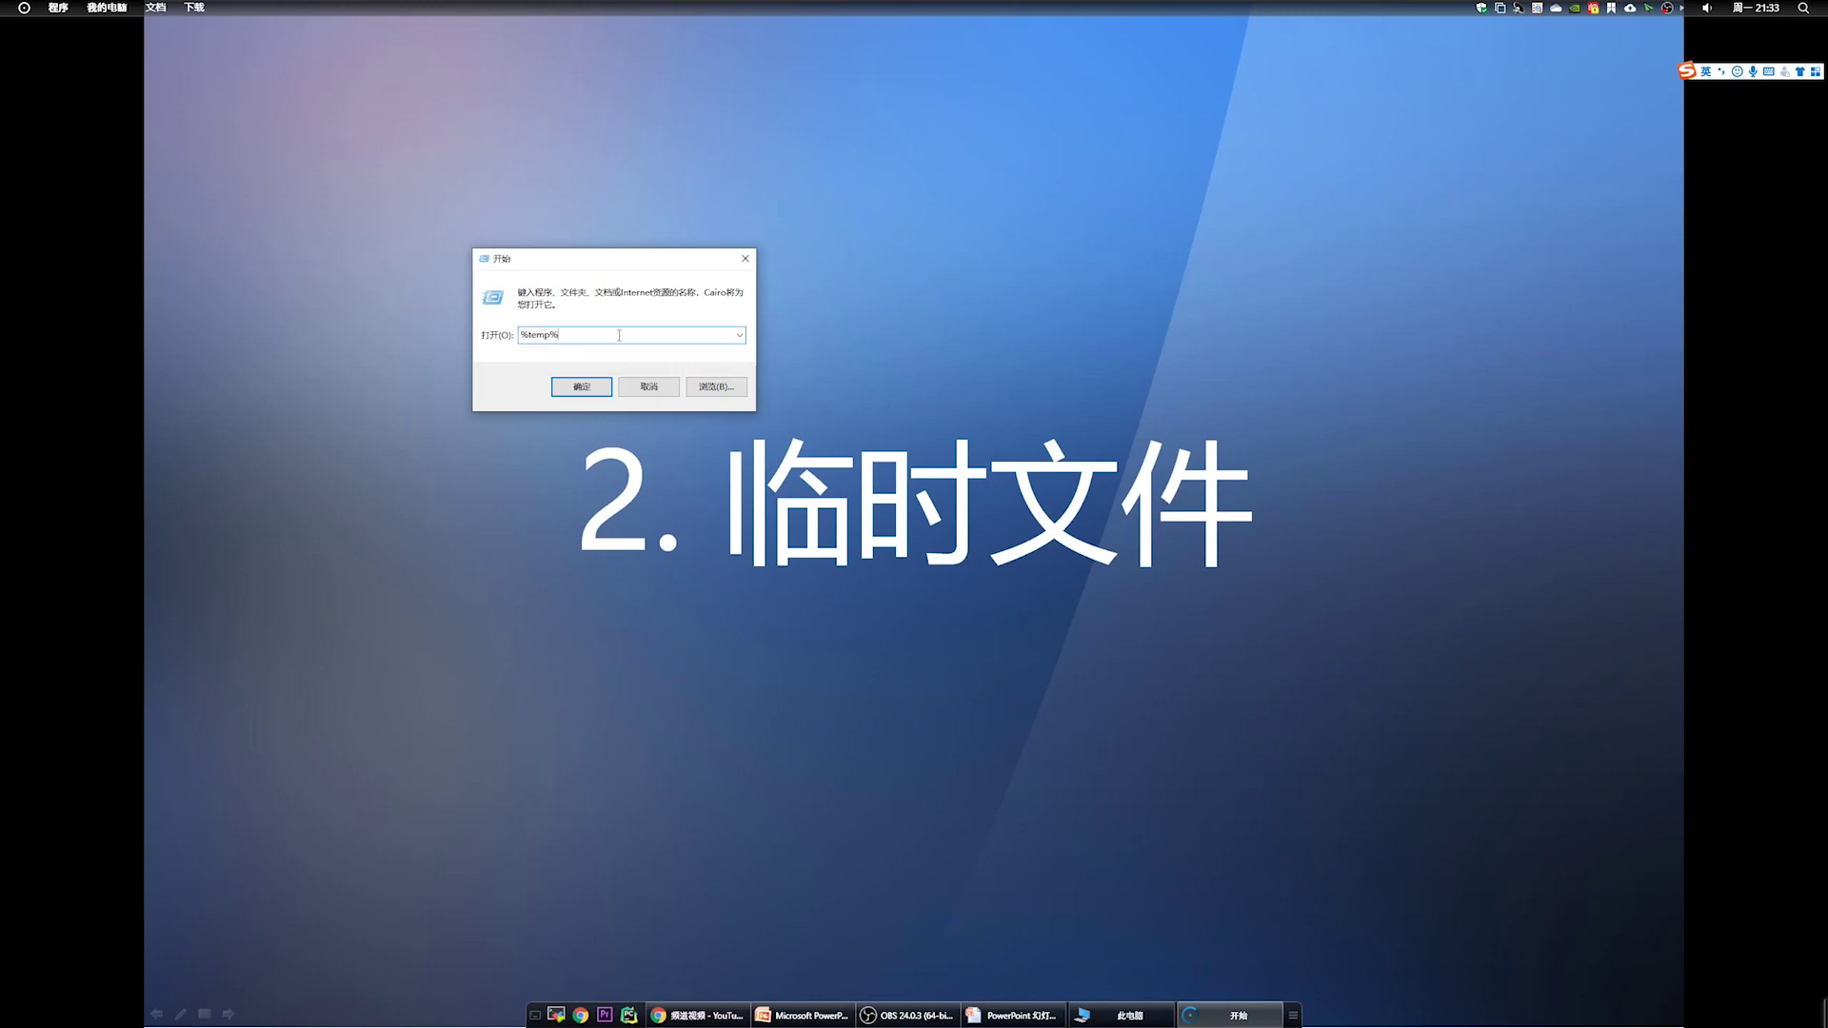
click(561, 387)
drag(858, 188, 667, 181)
Show the full path of the user's Temp folder and examine its Users, admin and Temp parts
click(482, 210)
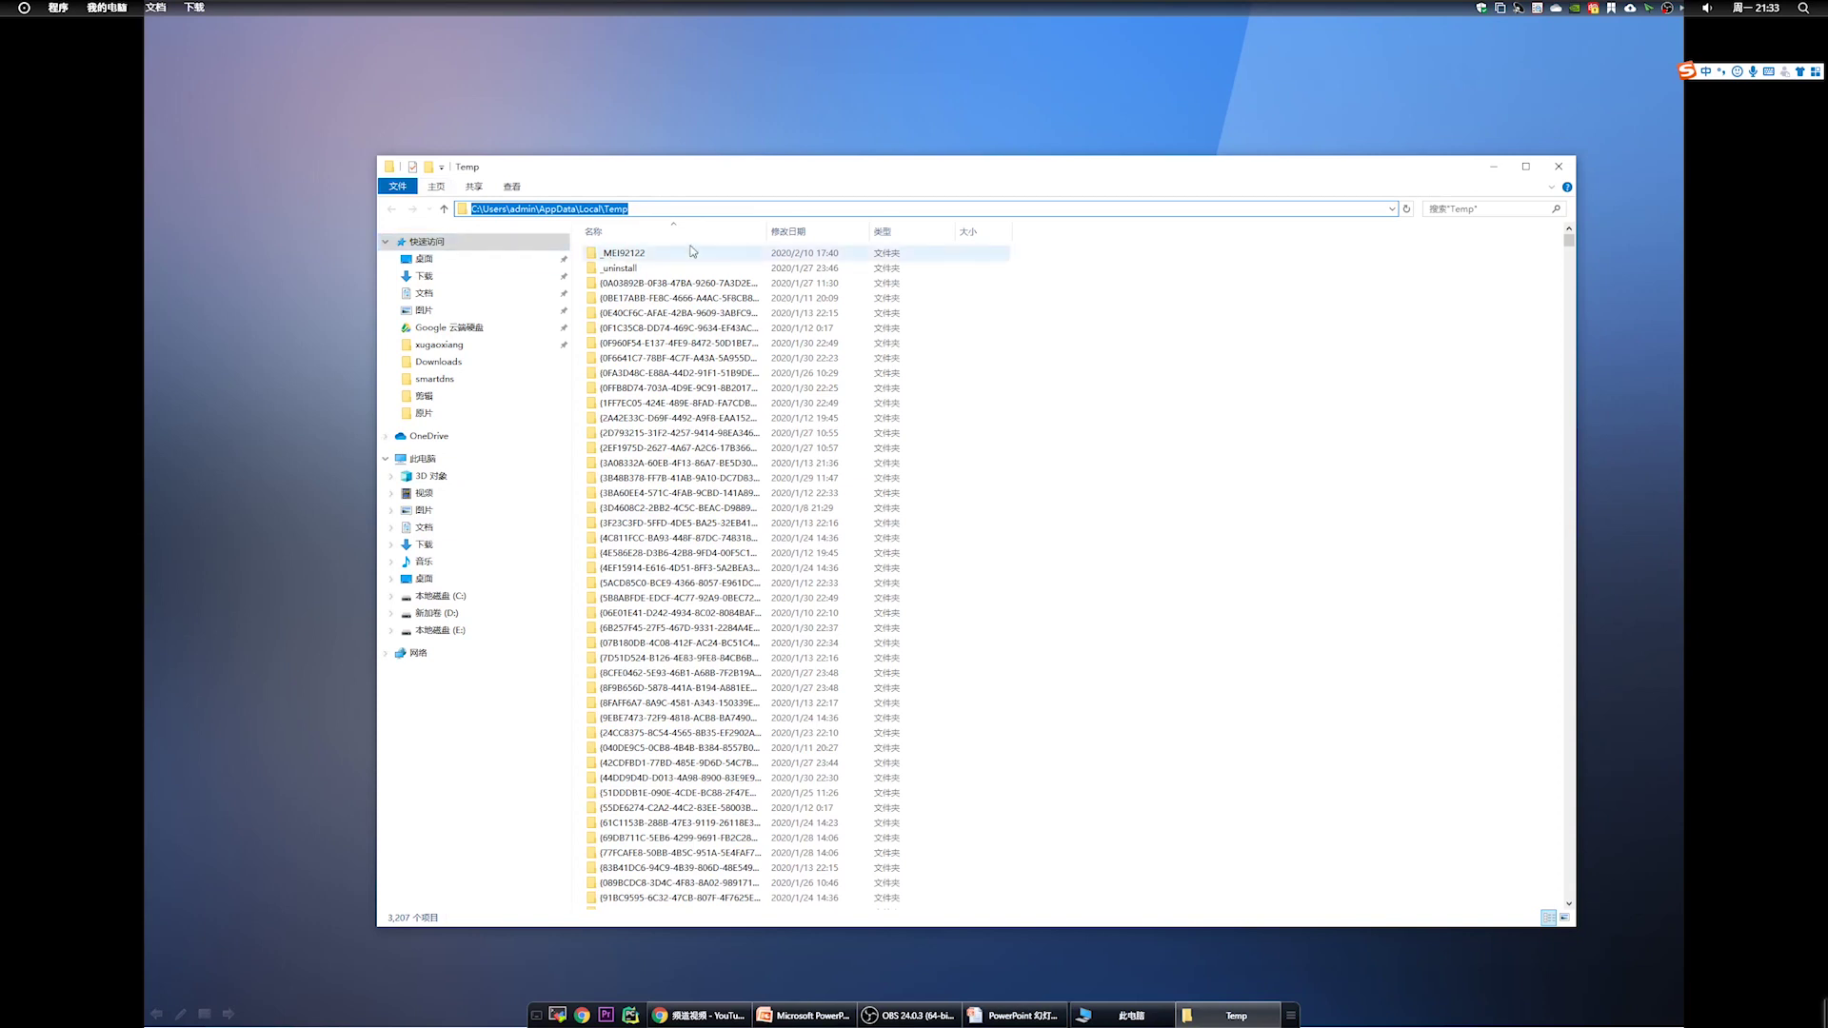
key(End)
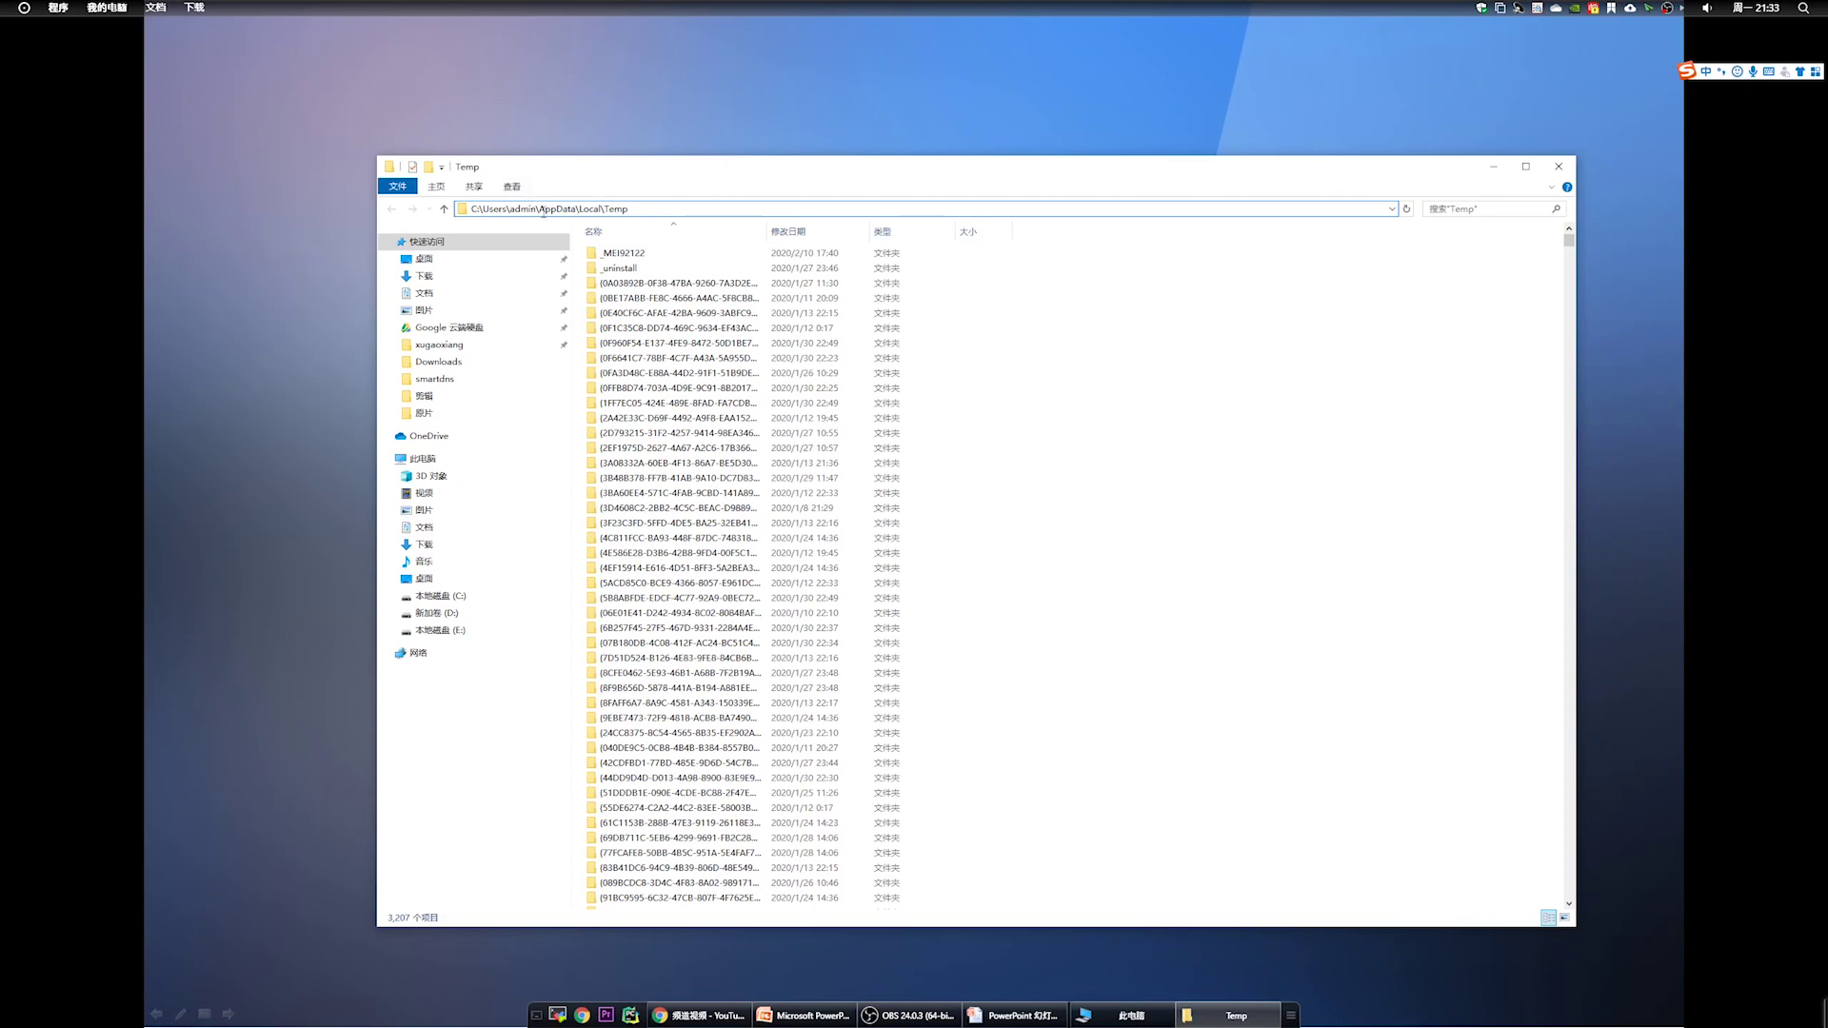
double_click(488, 209)
double_click(521, 208)
double_click(614, 209)
click(1140, 402)
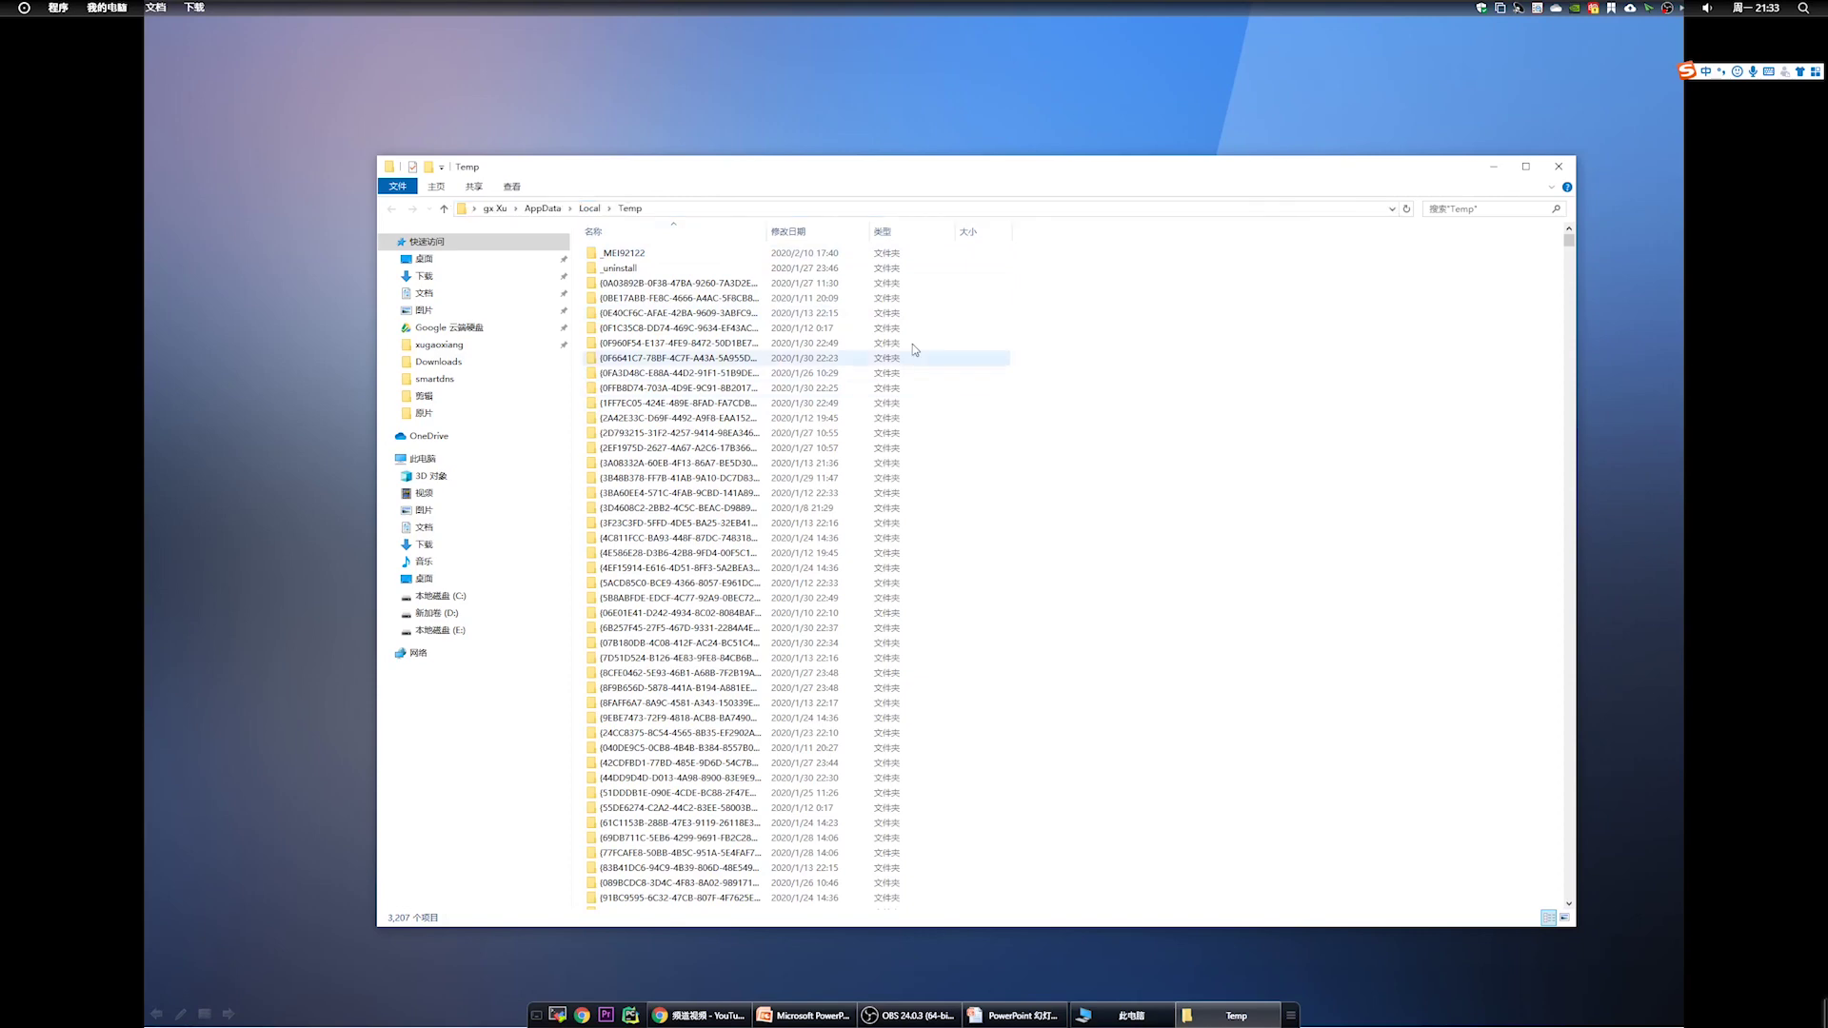
Examine the subfolders that programs left in the user's Temp folder, including baidu, Adobe, CreativeCloud and EV录屏
scroll(790, 657, down, 15)
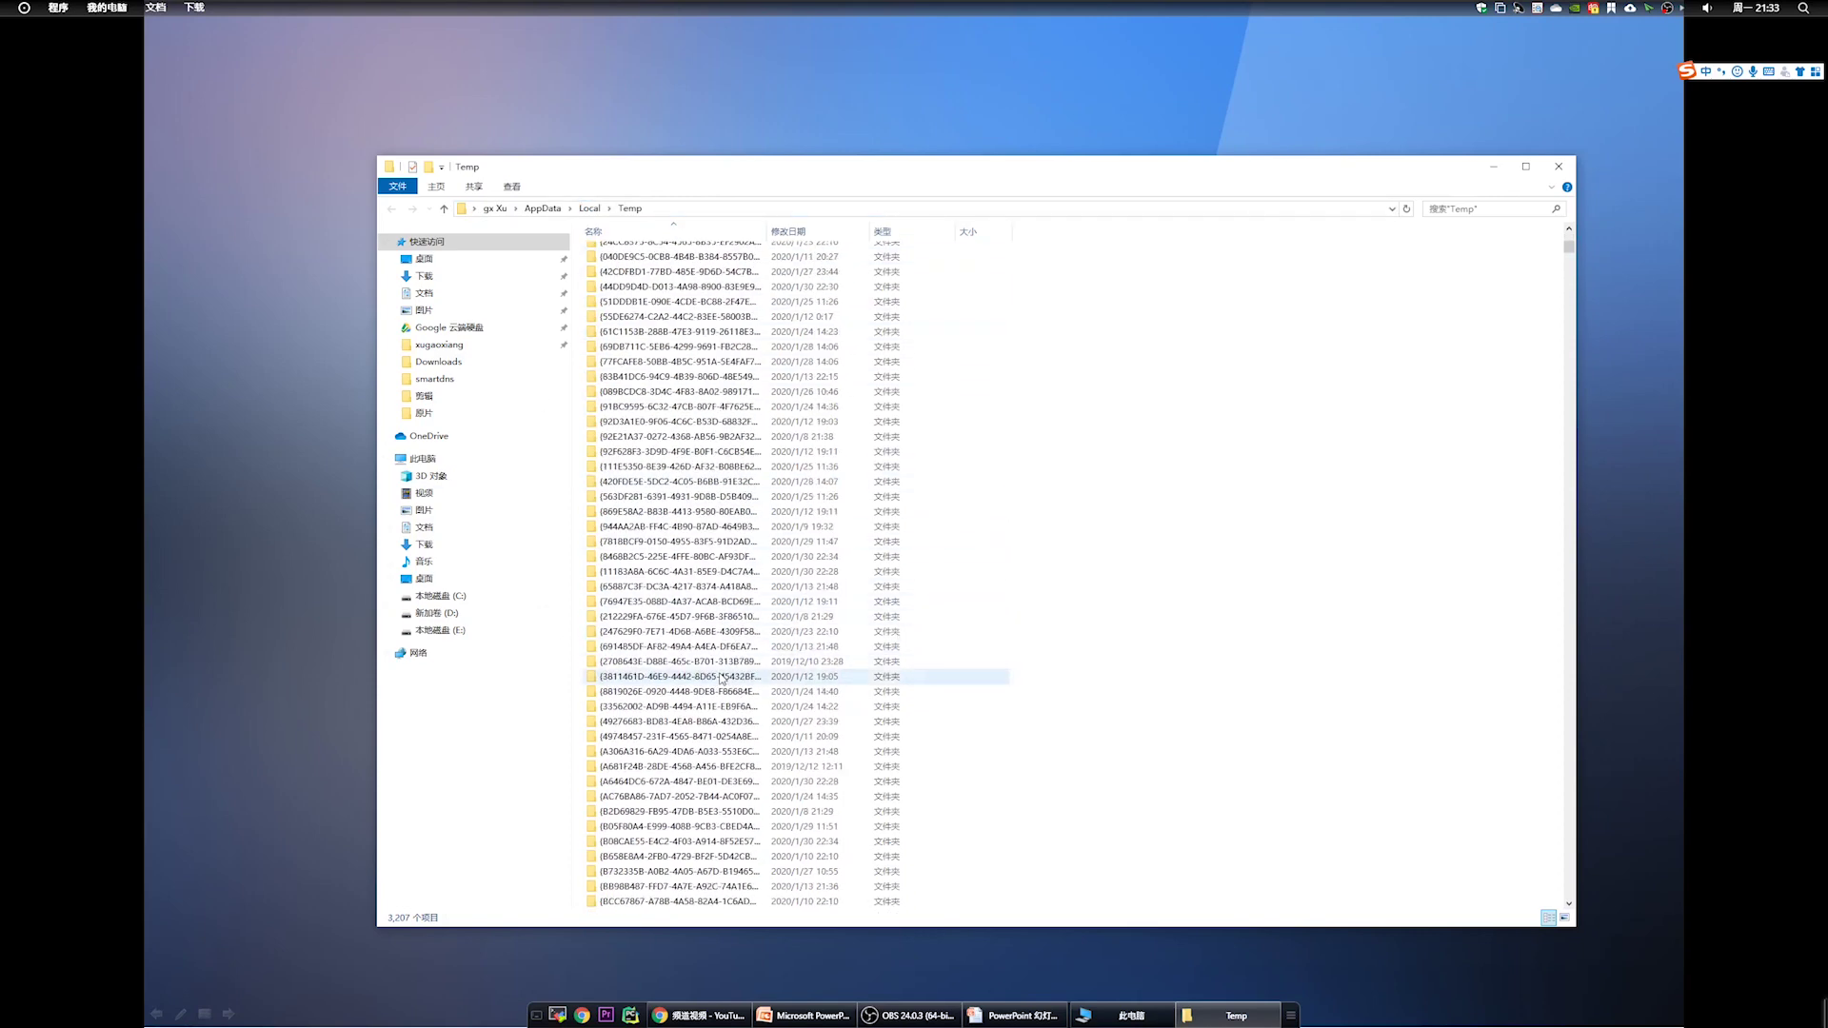
scroll(705, 714, down, 14)
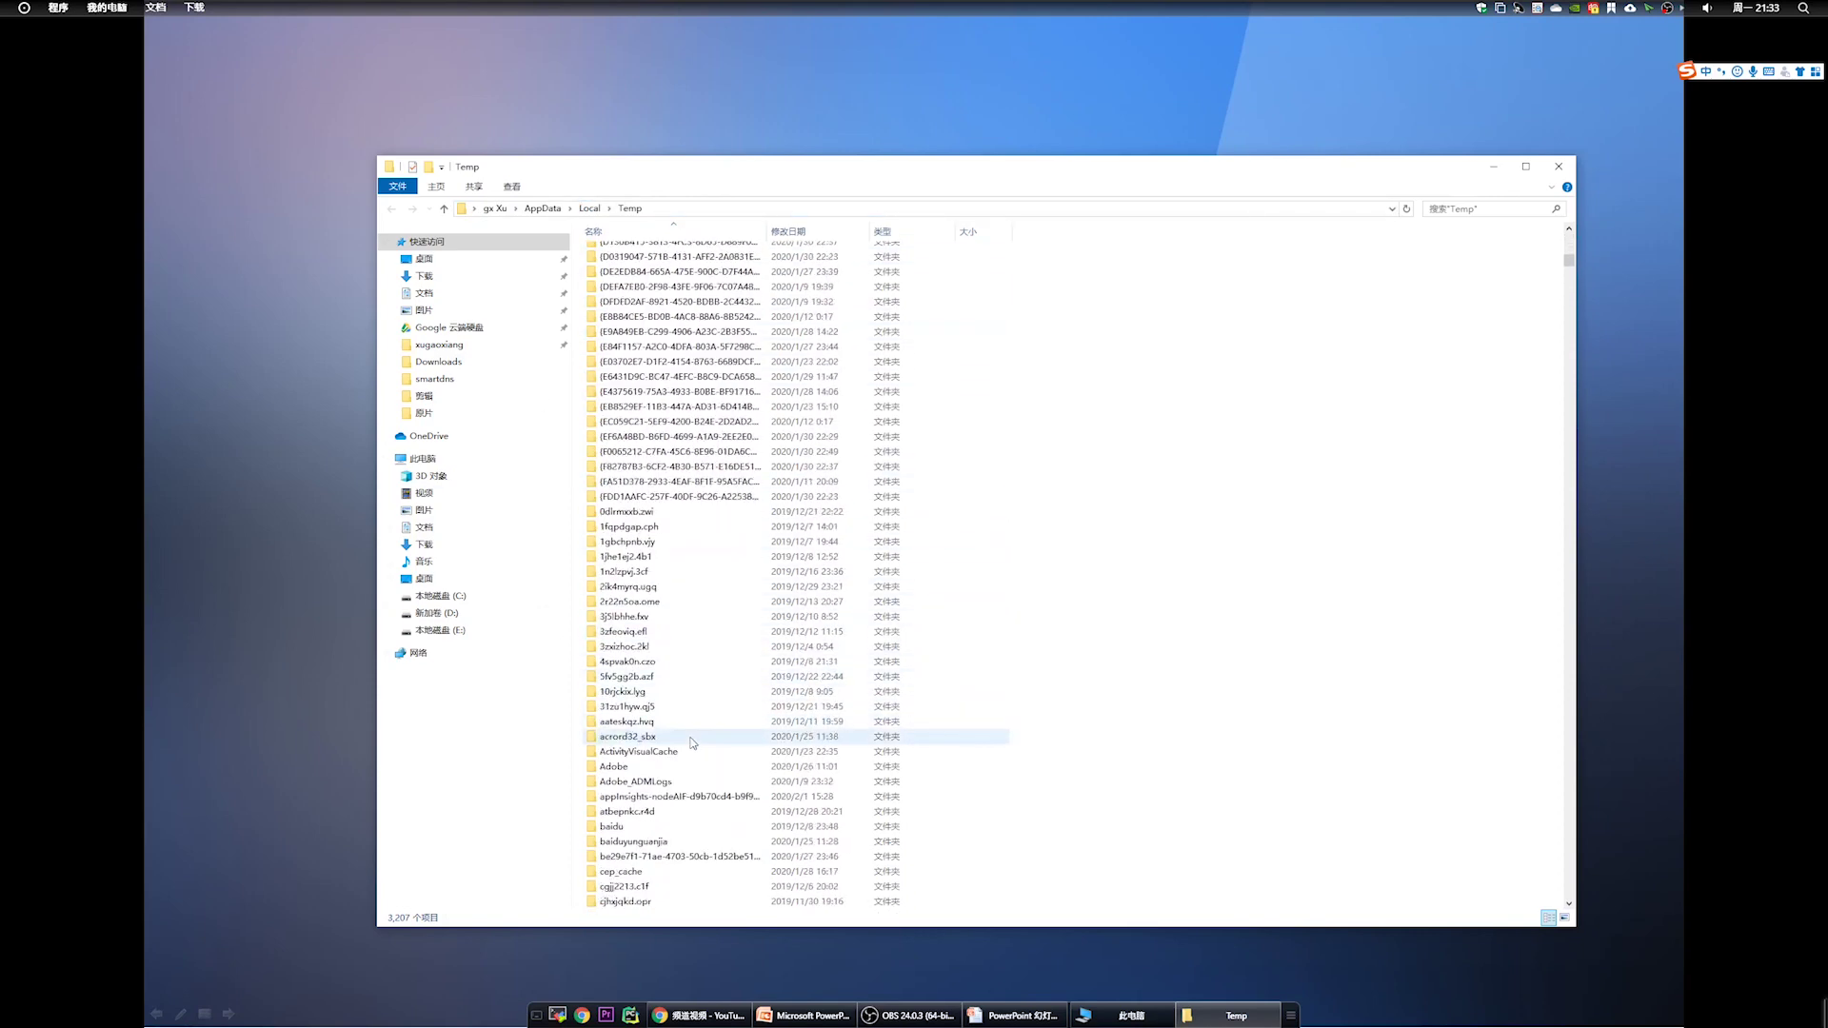
click(633, 827)
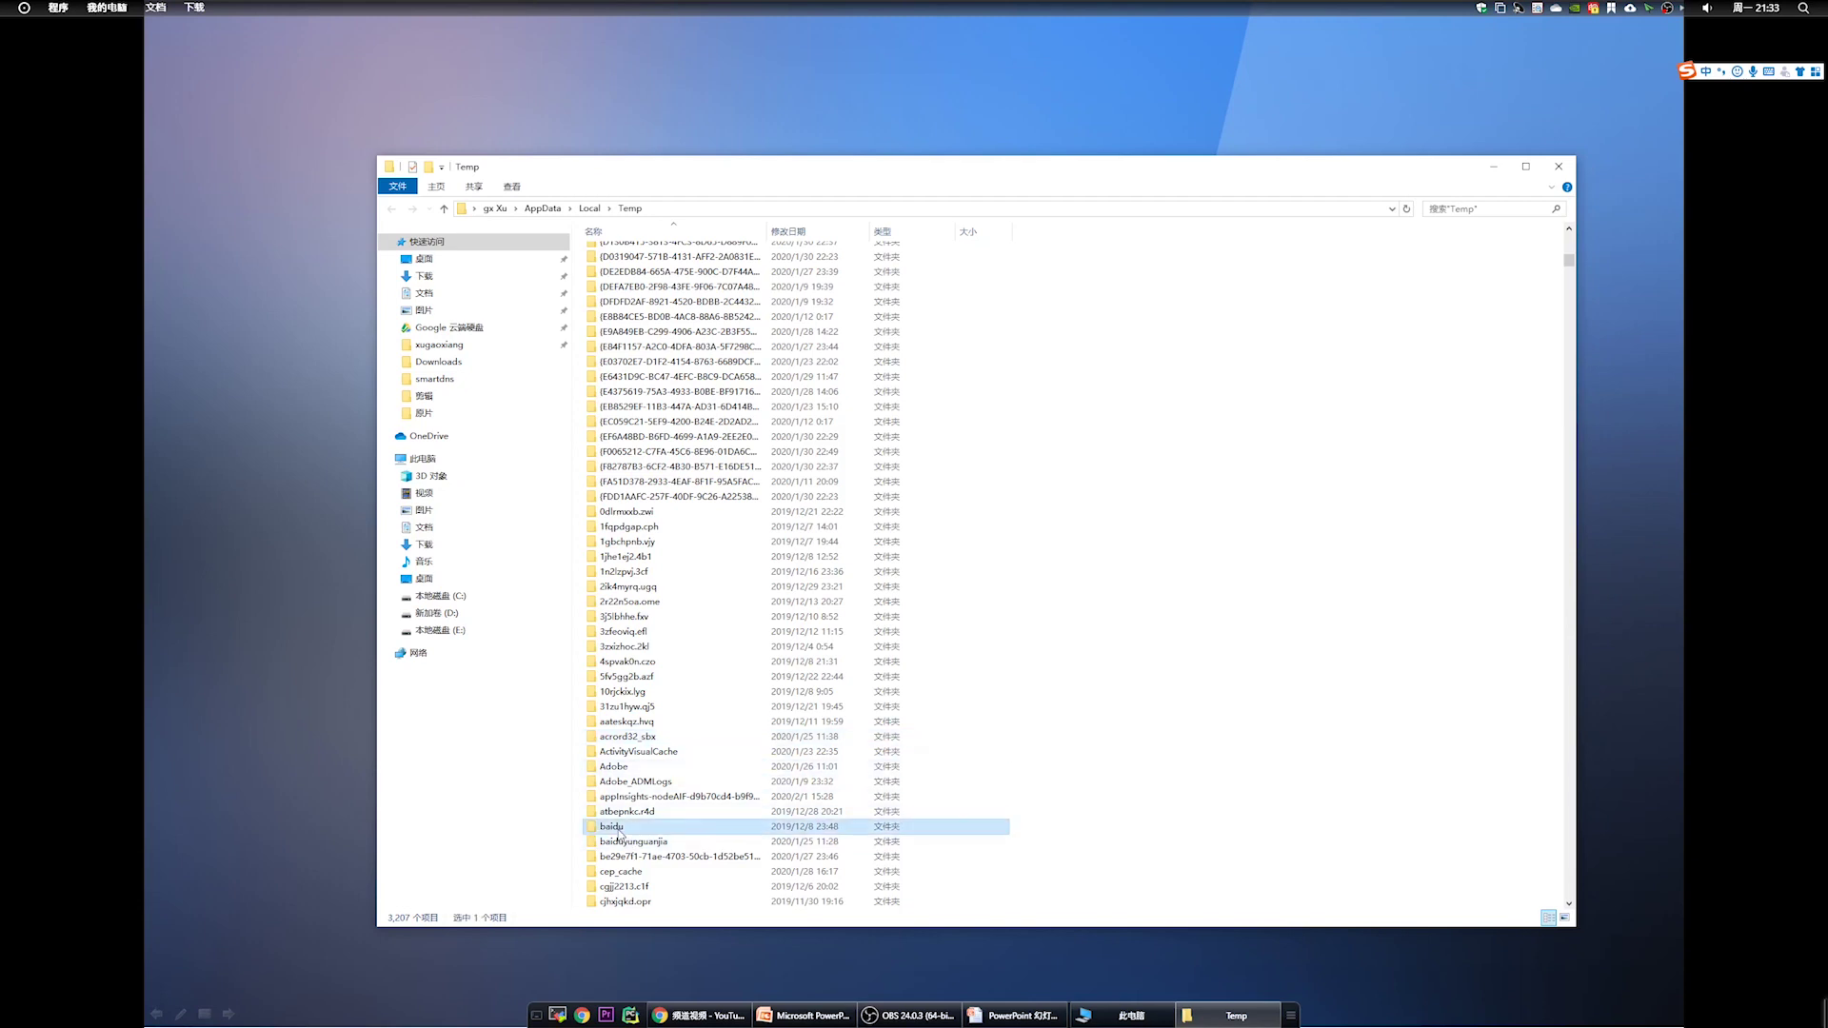
scroll(642, 619, down, 2)
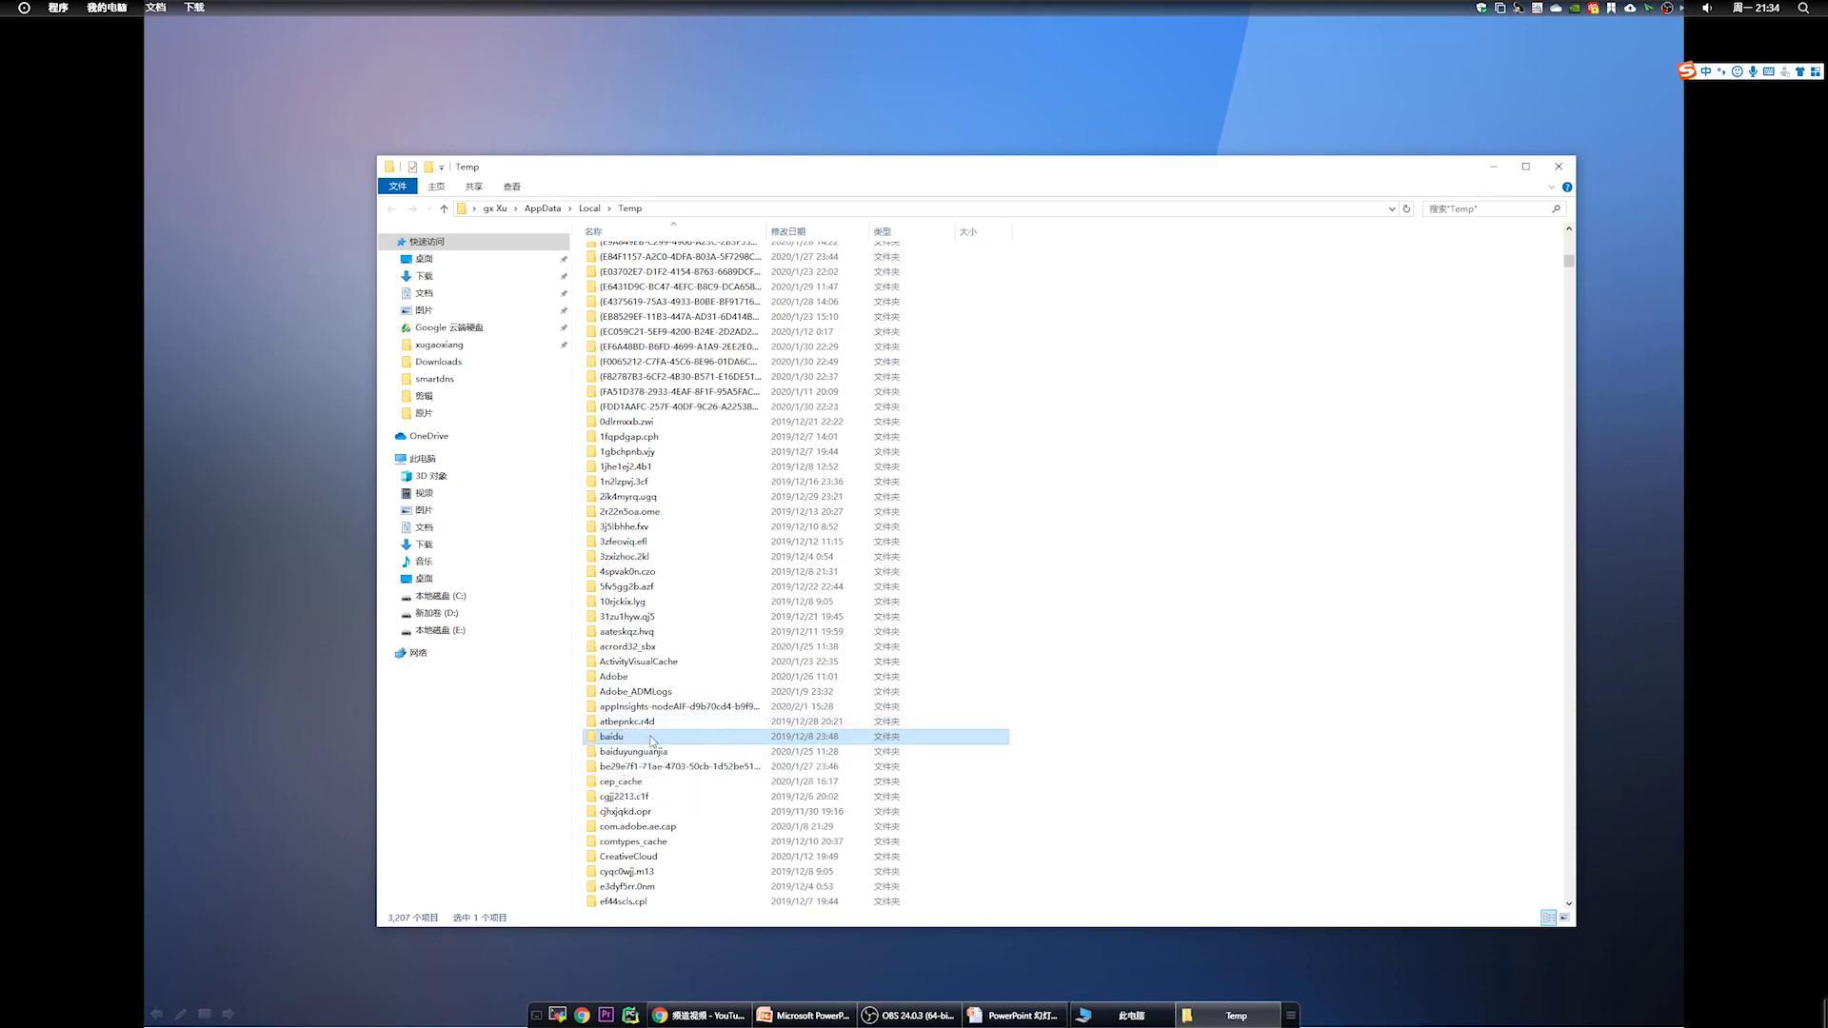
click(614, 677)
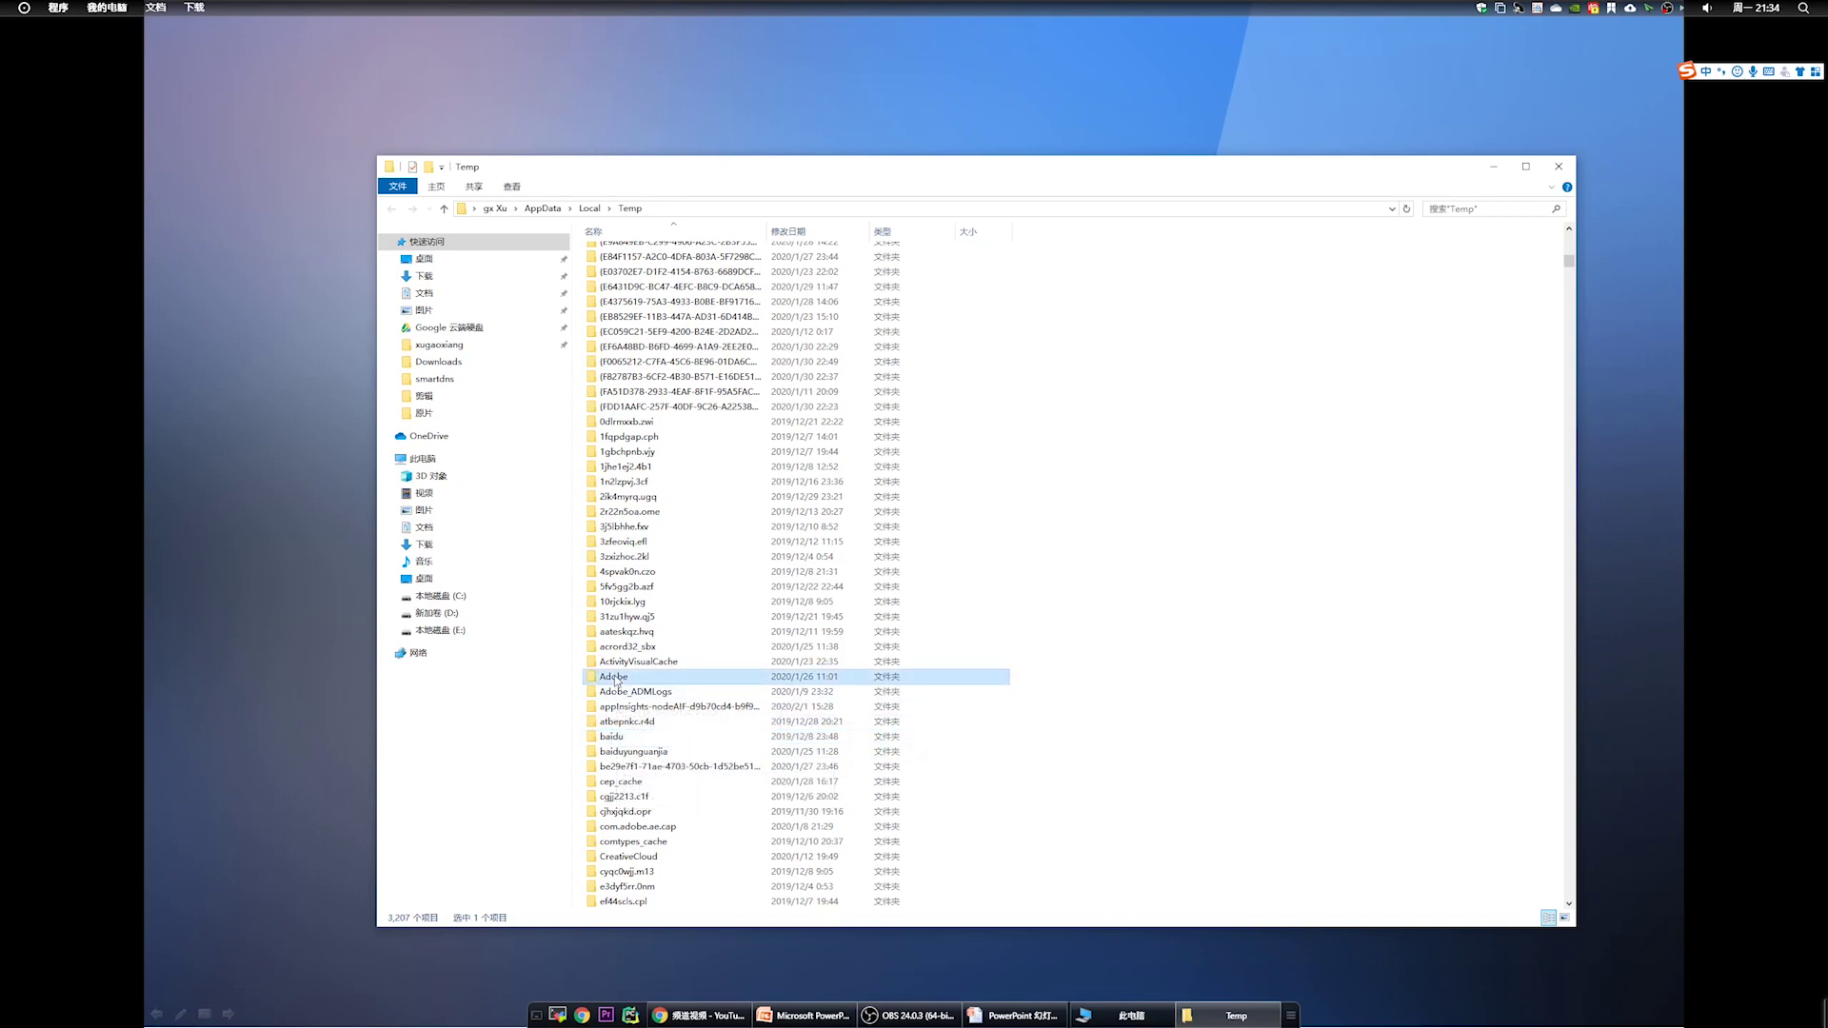
scroll(623, 700, down, 3)
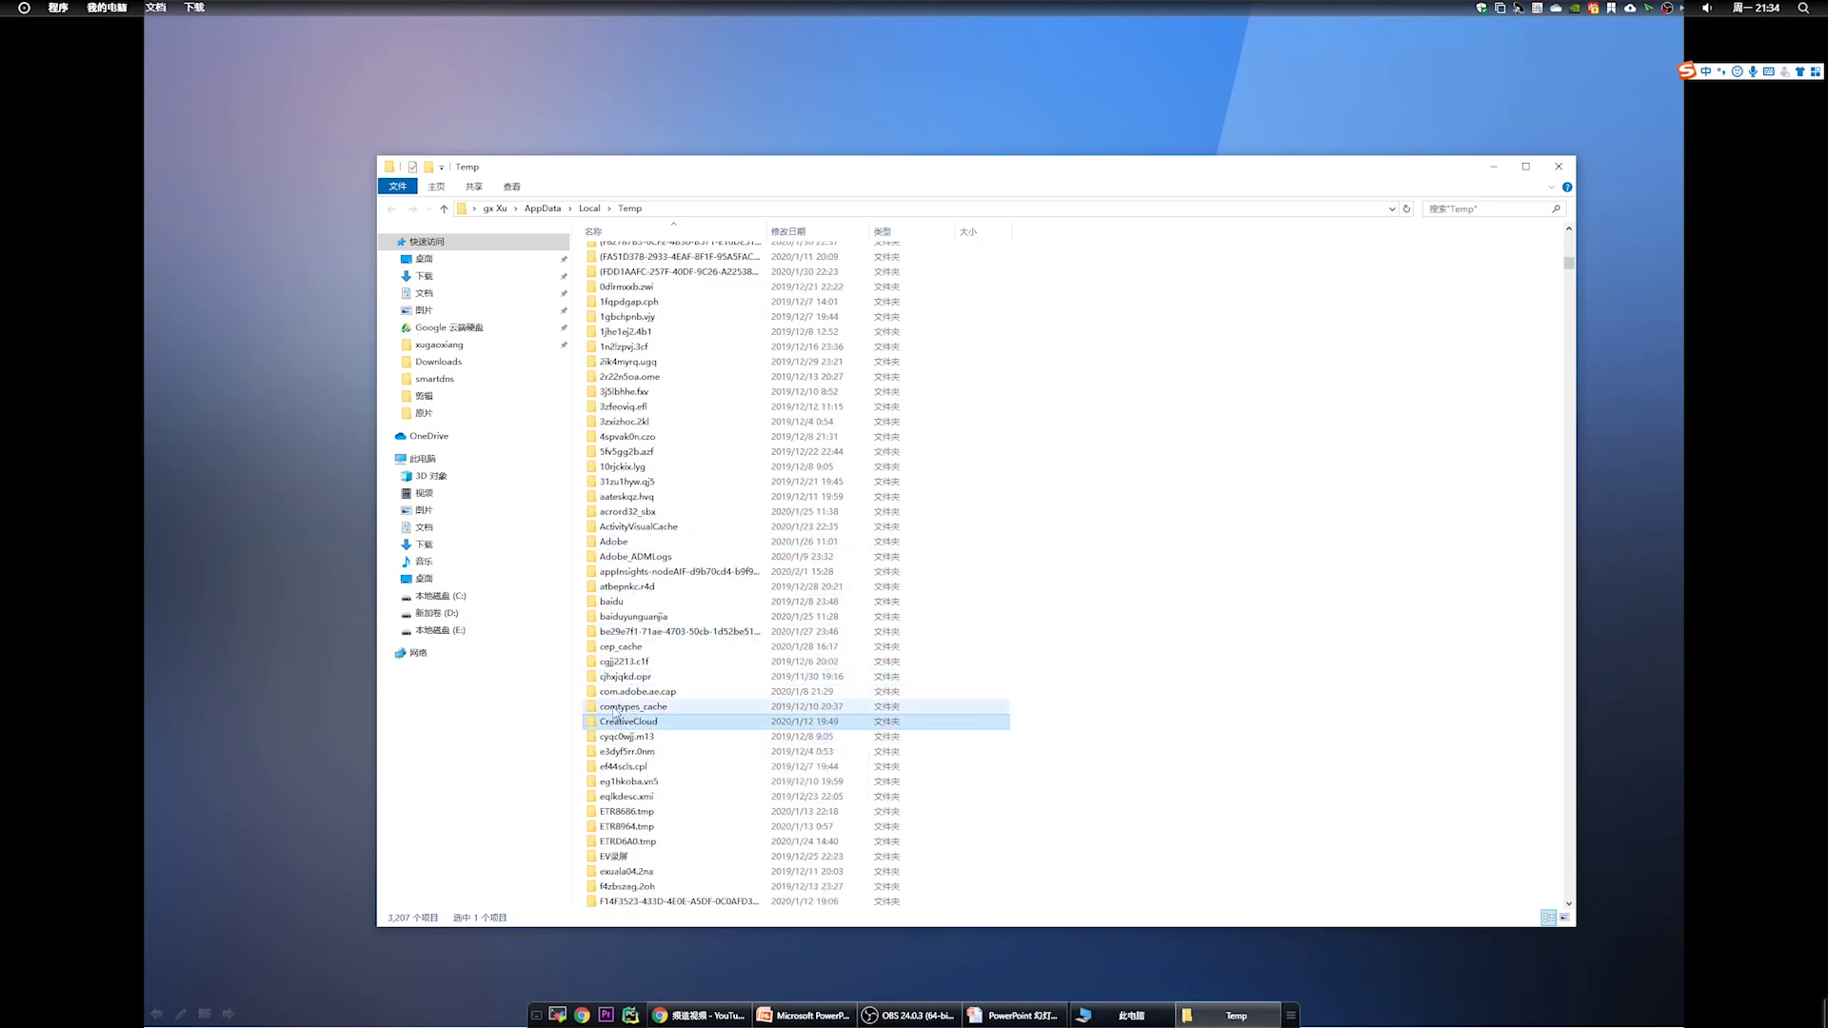
click(625, 706)
click(621, 726)
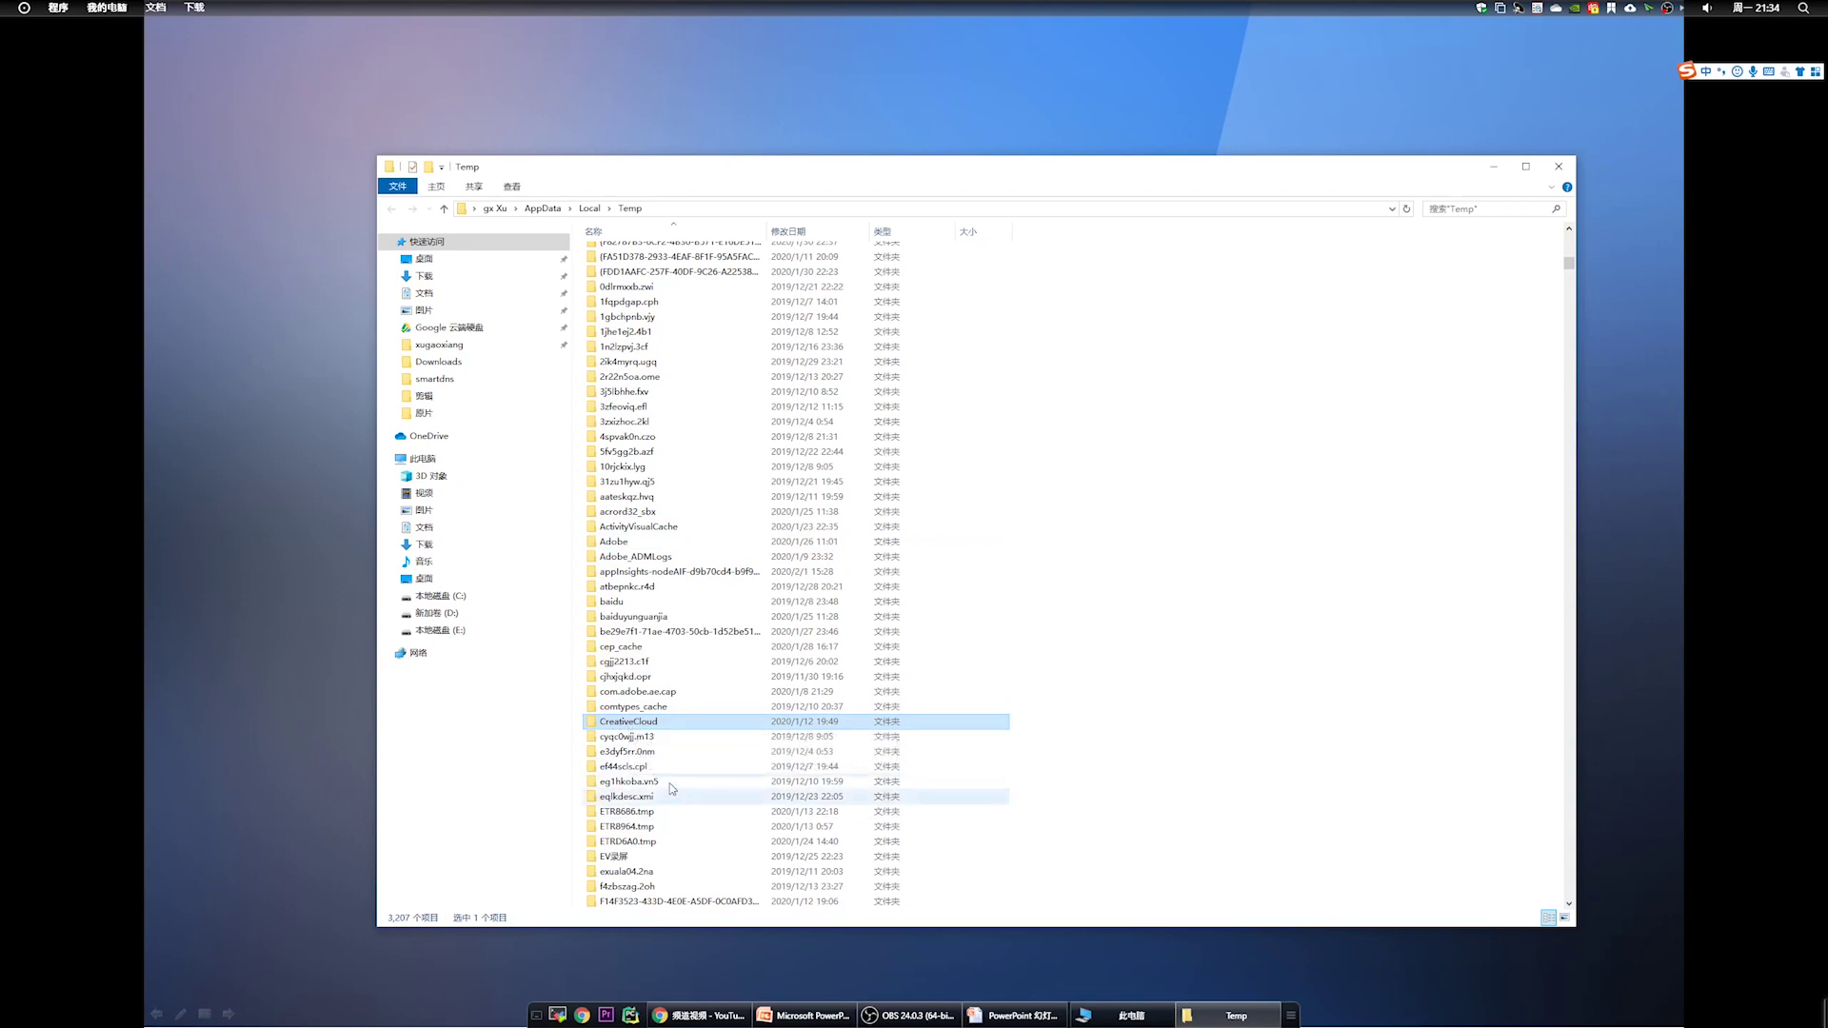
scroll(651, 782, down, 1)
click(630, 816)
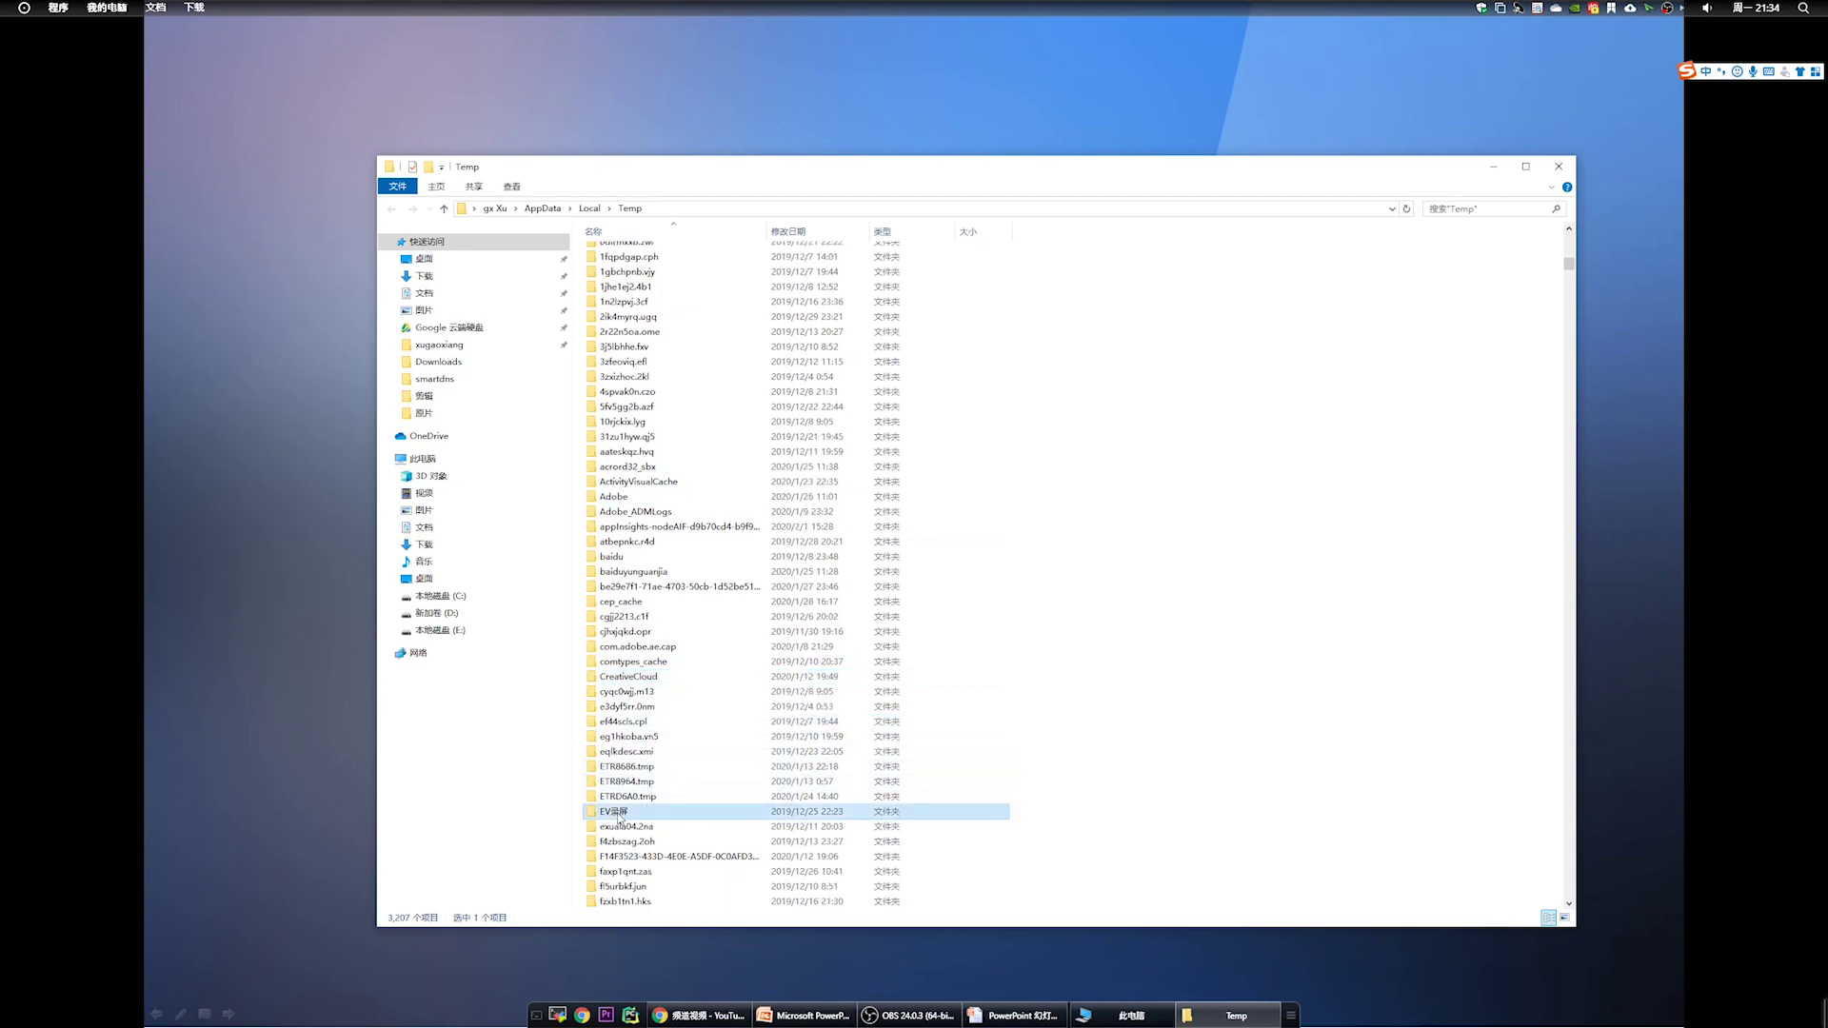
scroll(676, 816, down, 2)
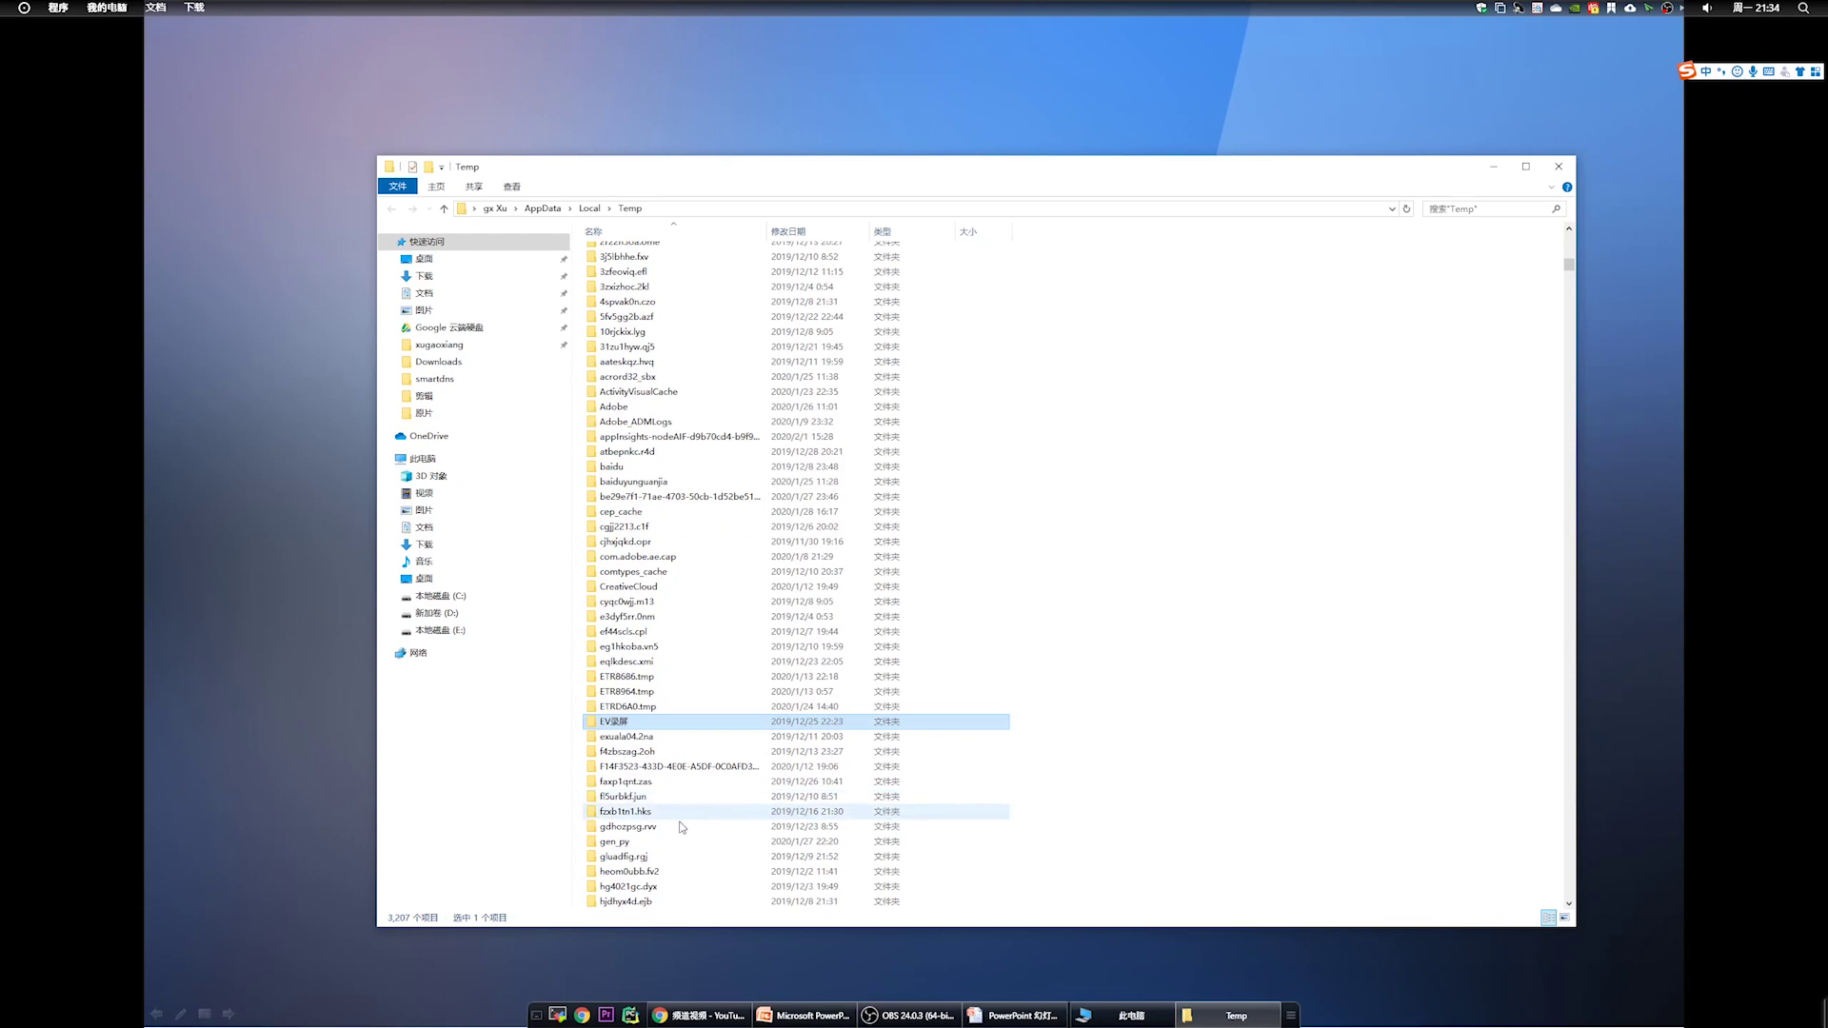
Permanently delete everything in the user's Temp folder, granting administrator permission for all current items
click(1093, 696)
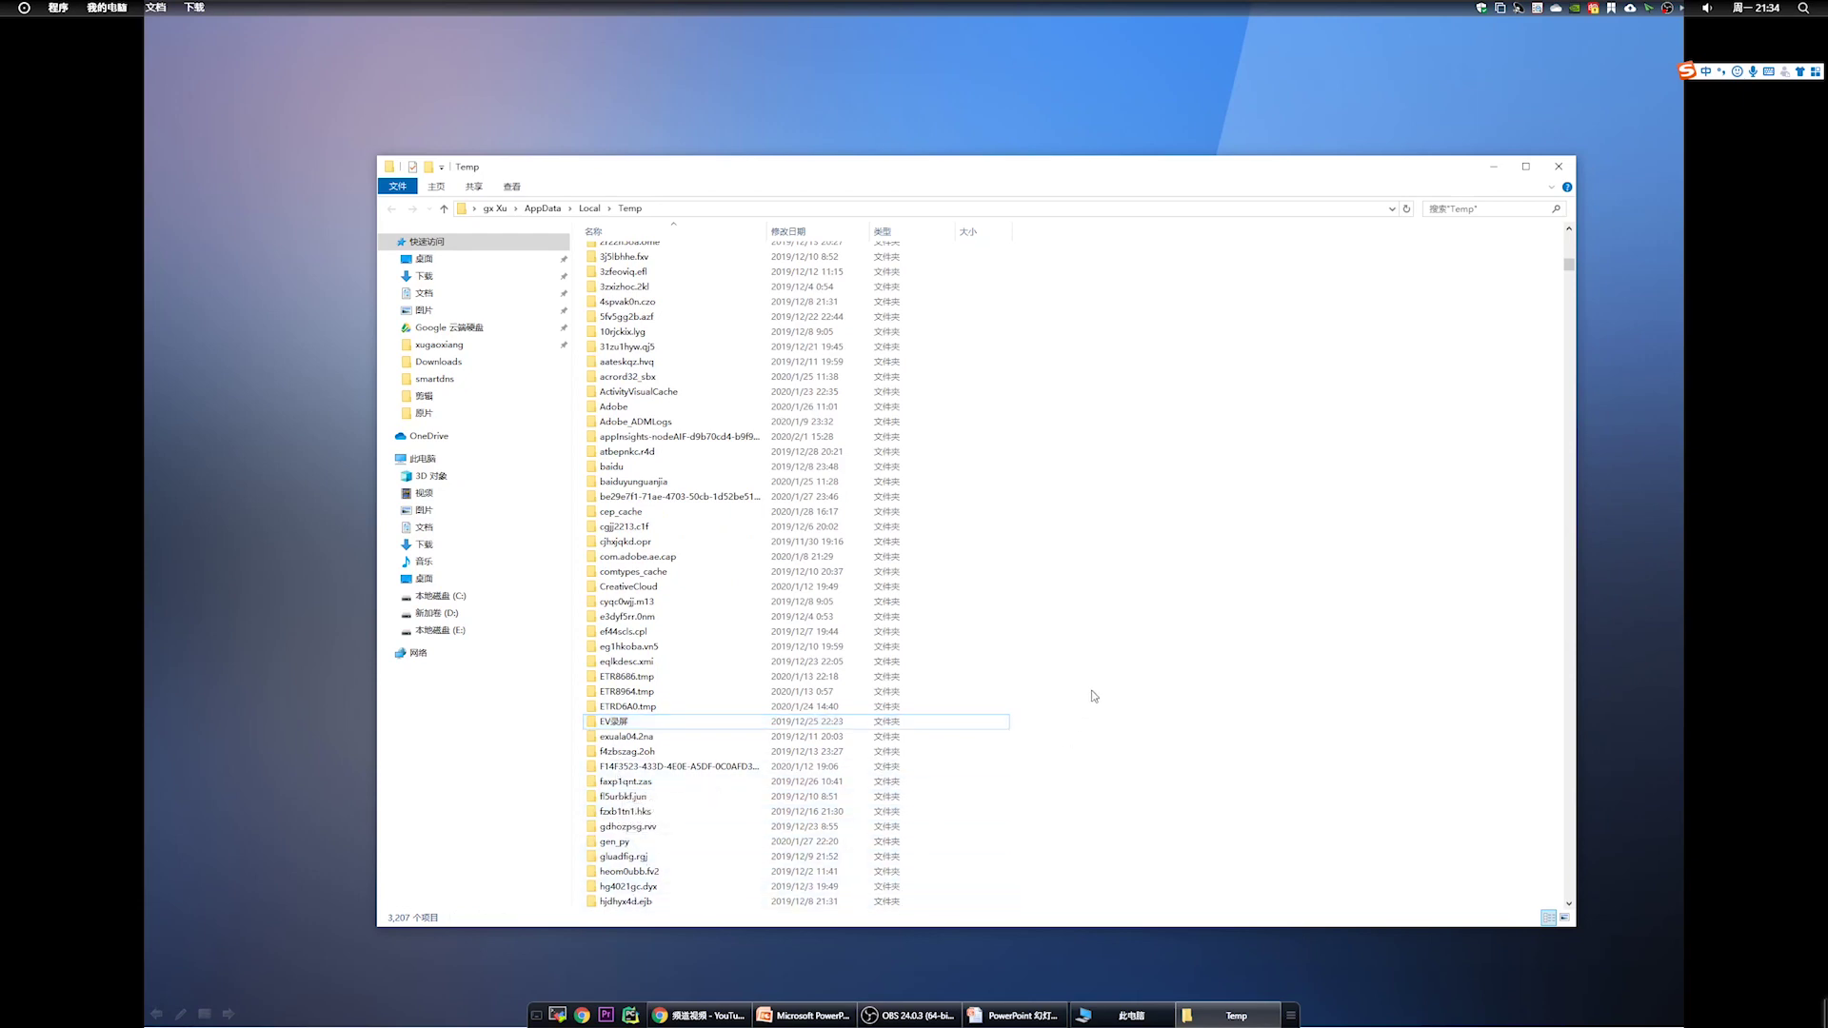
key(ctrl+a)
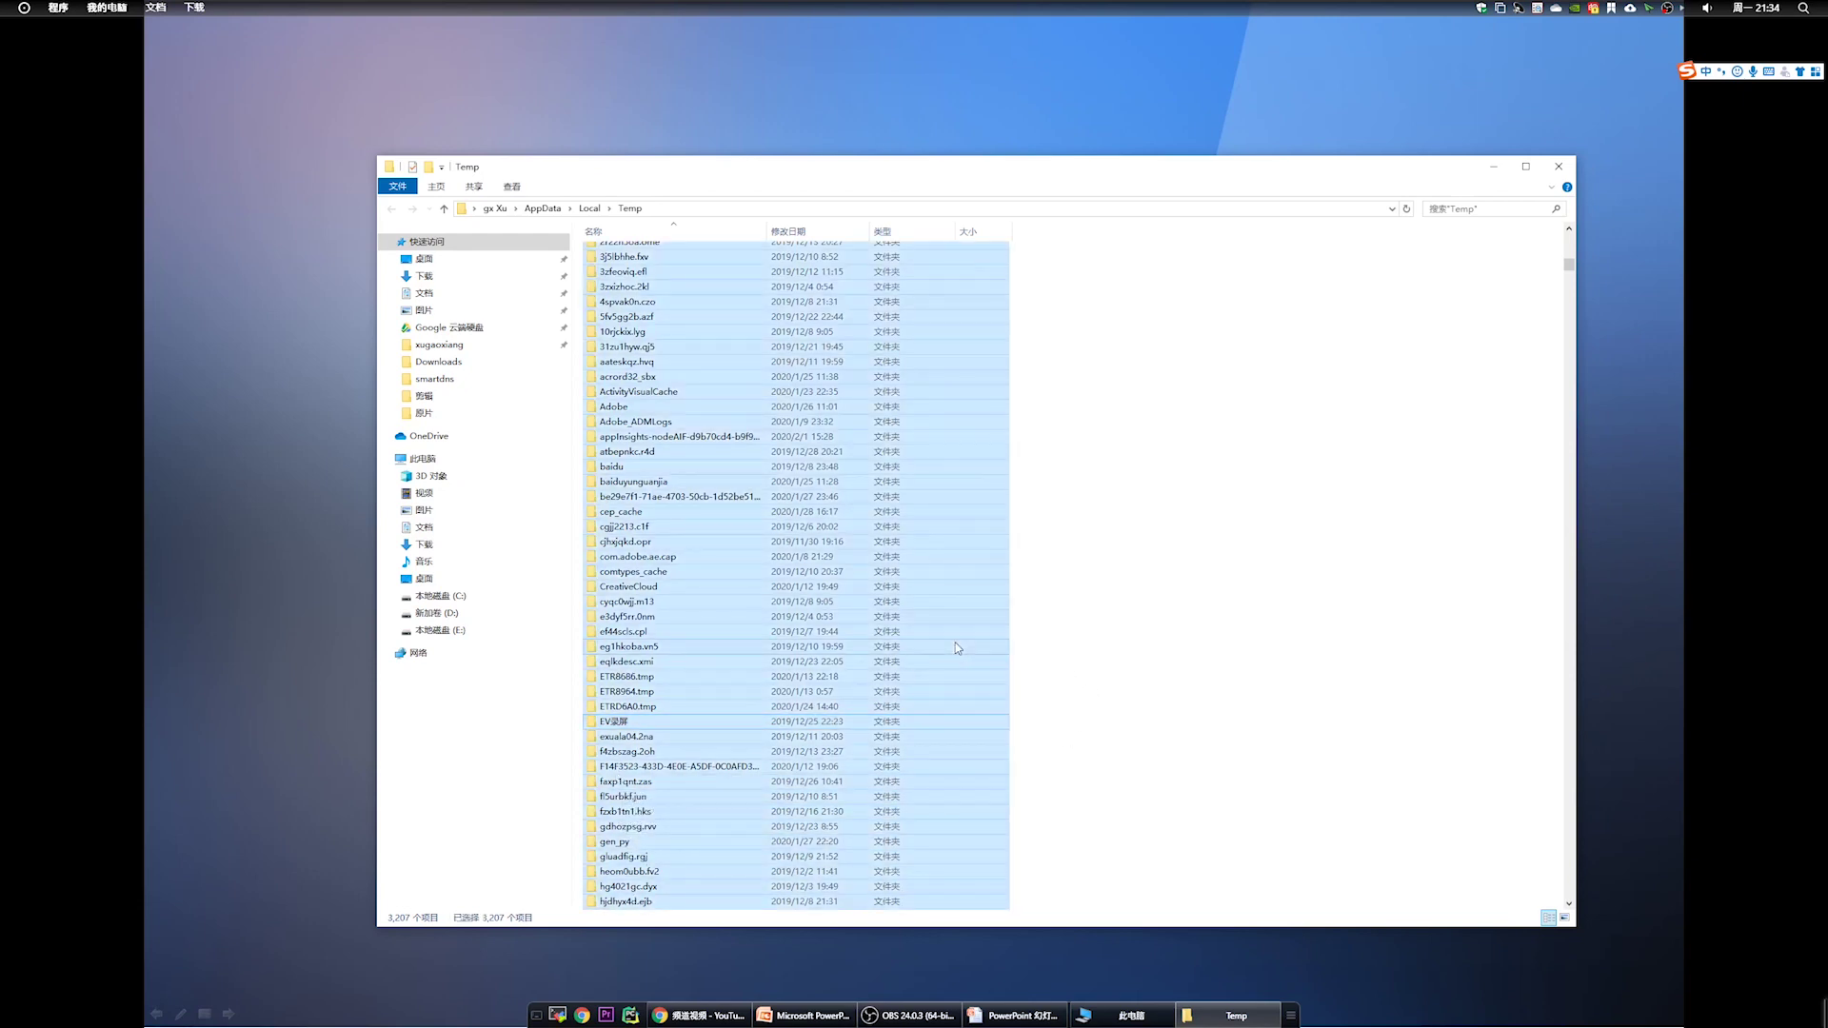
right_click(729, 526)
click(807, 877)
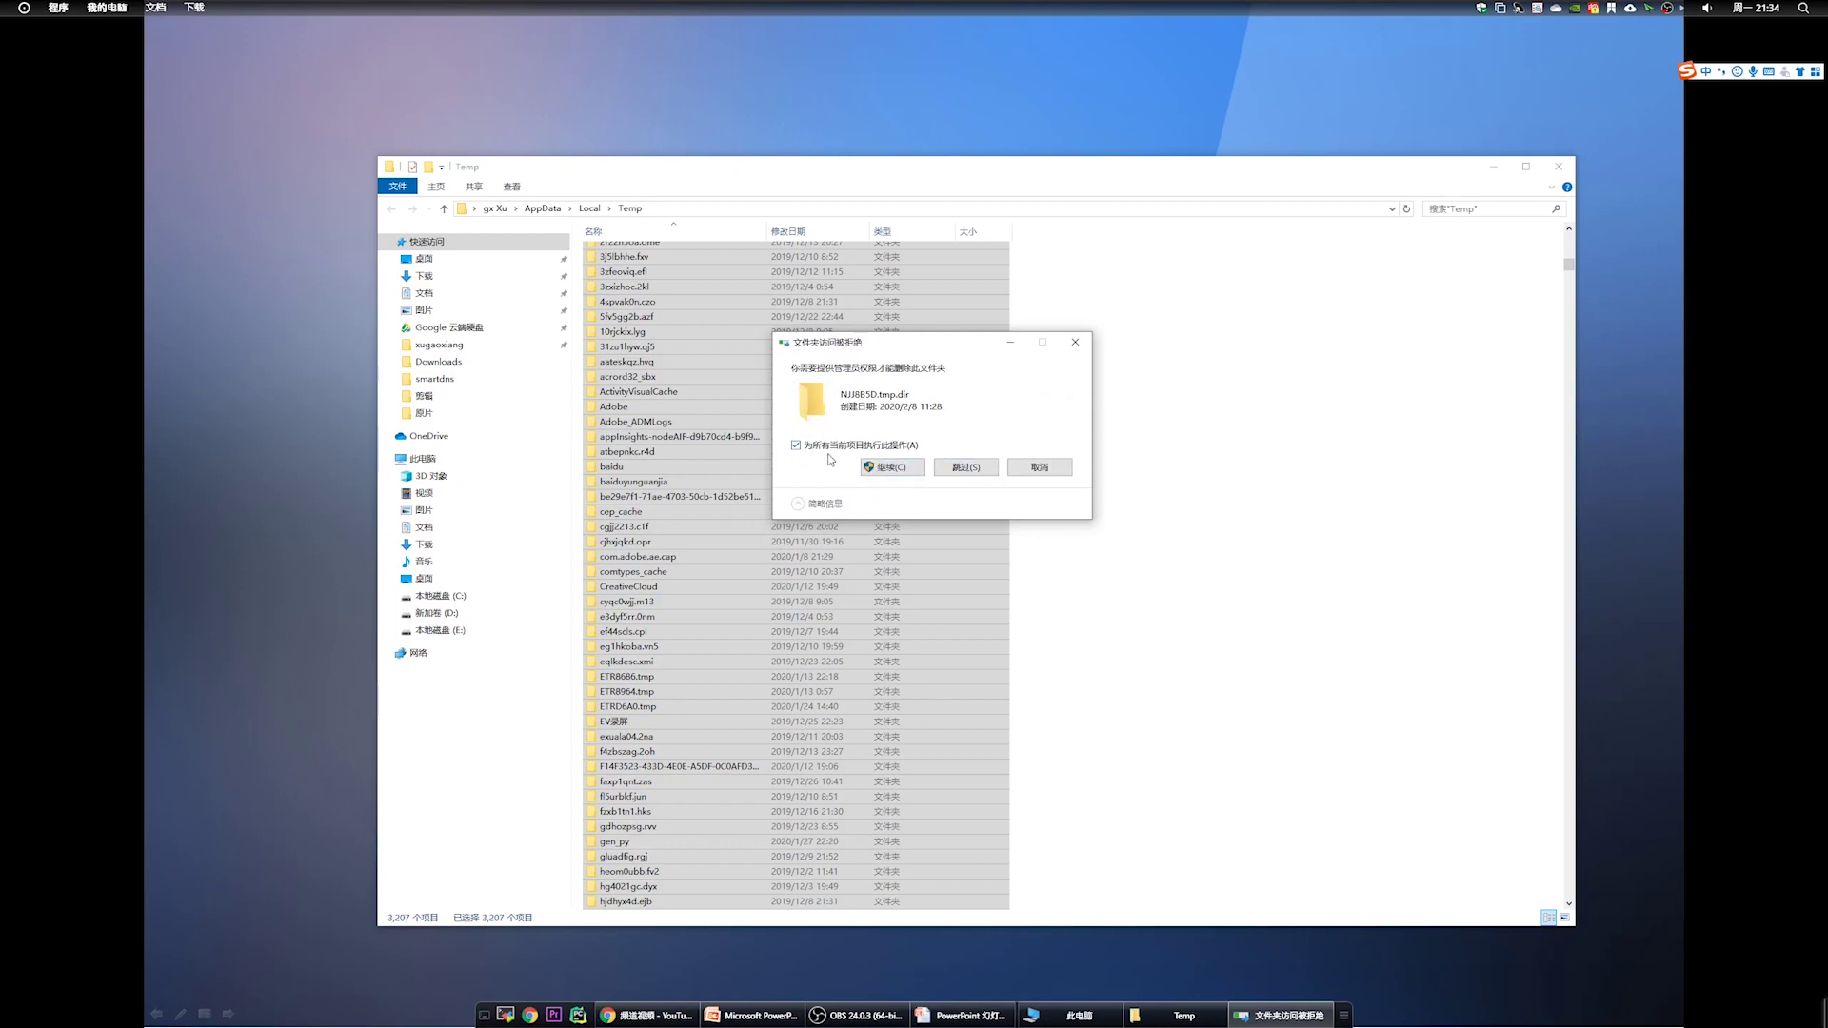
click(914, 468)
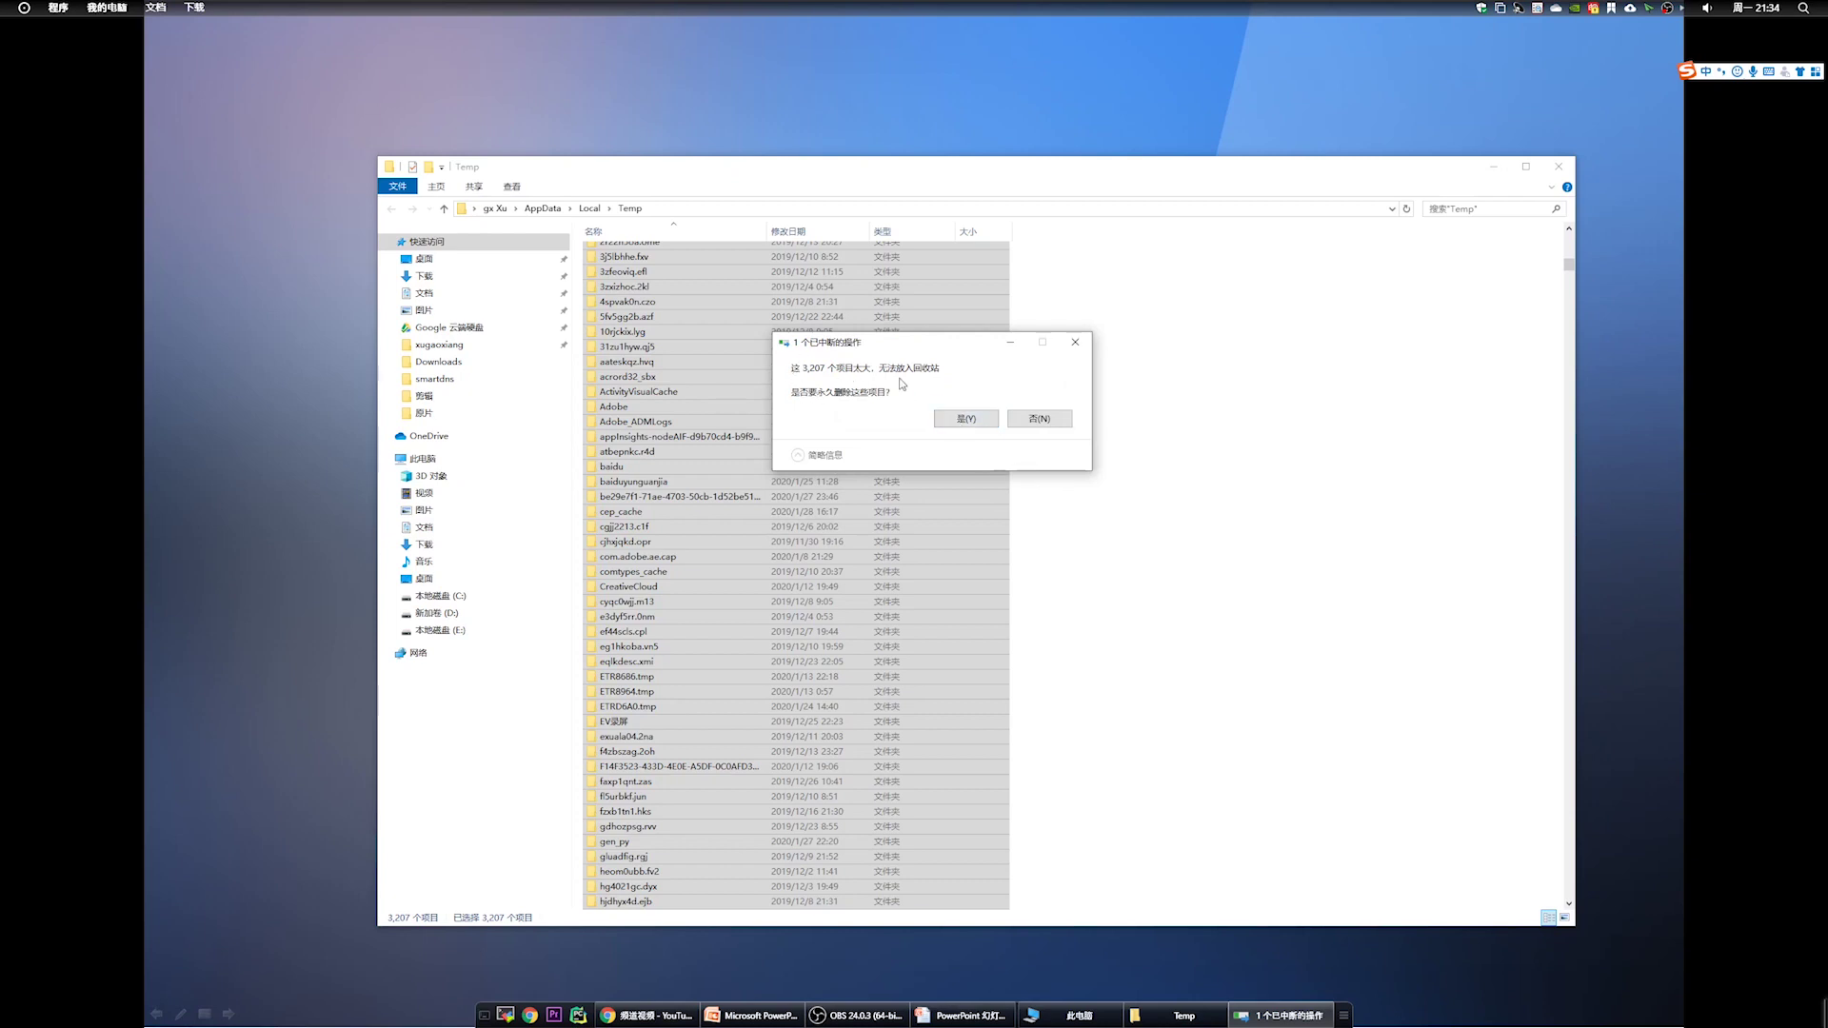
click(947, 418)
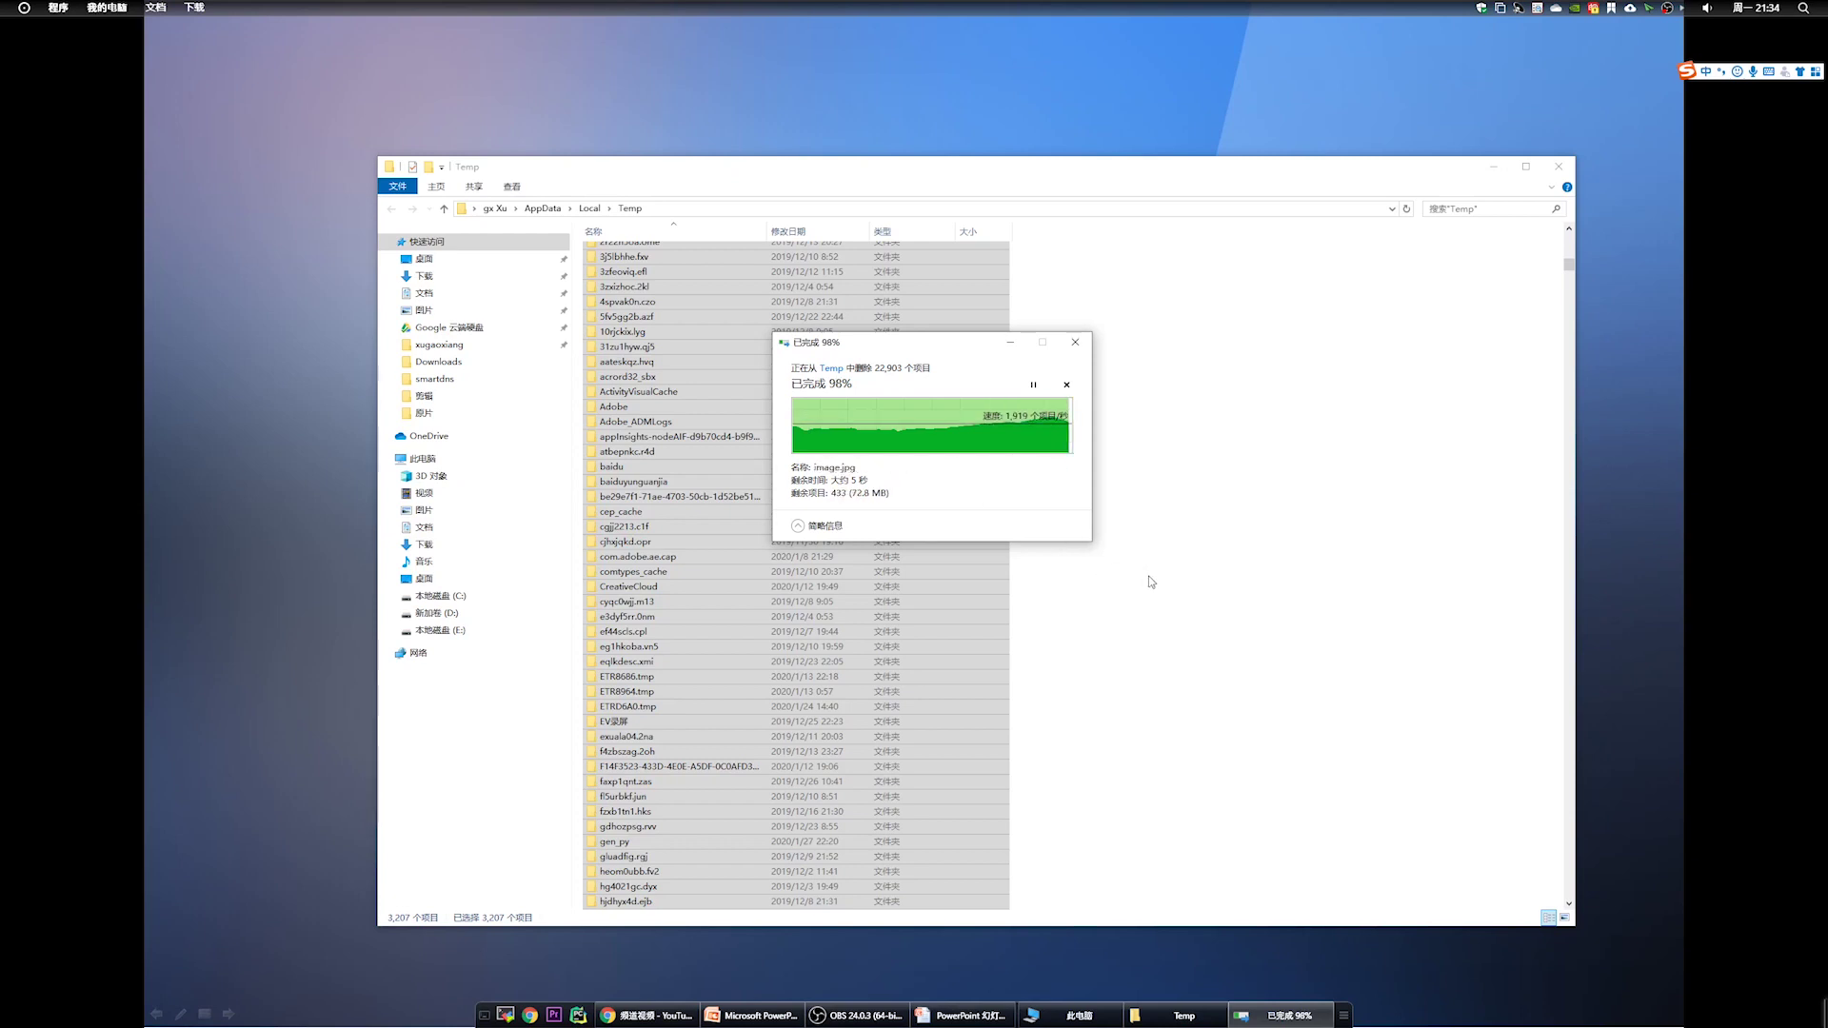
Skip the temporary files that cannot be deleted and cancel the deletion of the protected .tmp.dir folder
click(967, 496)
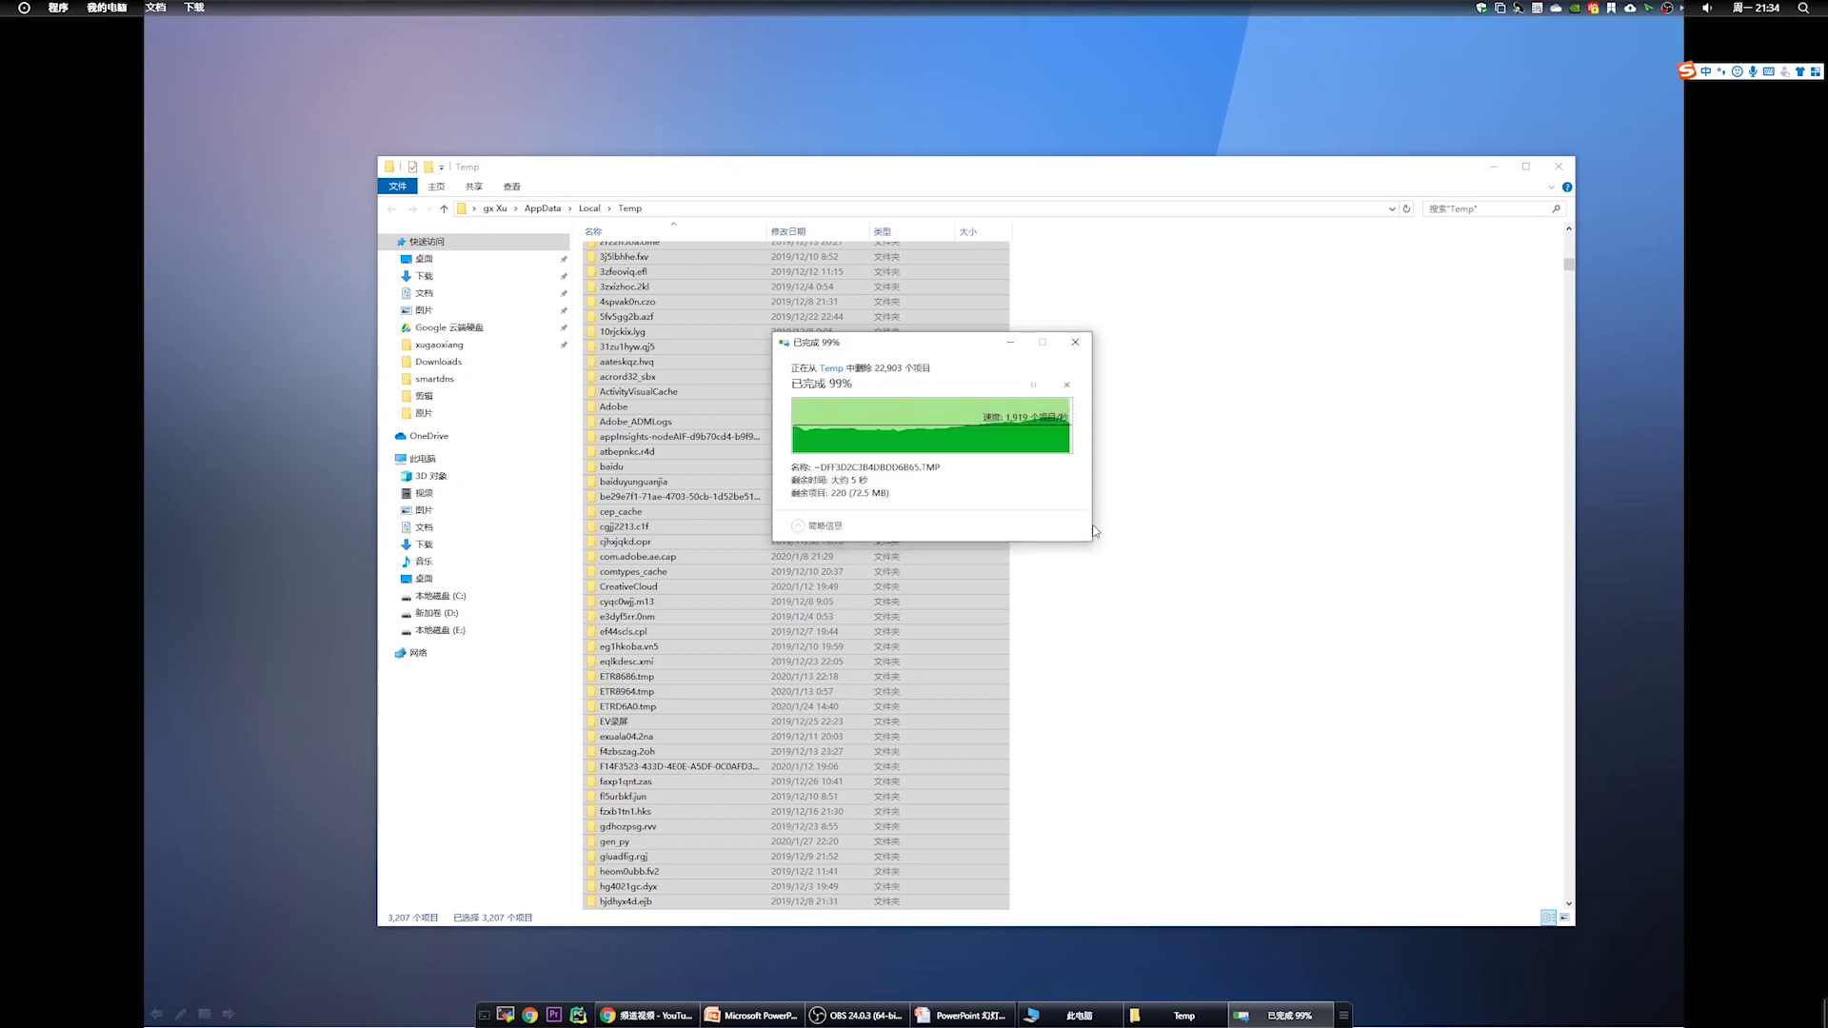
click(967, 494)
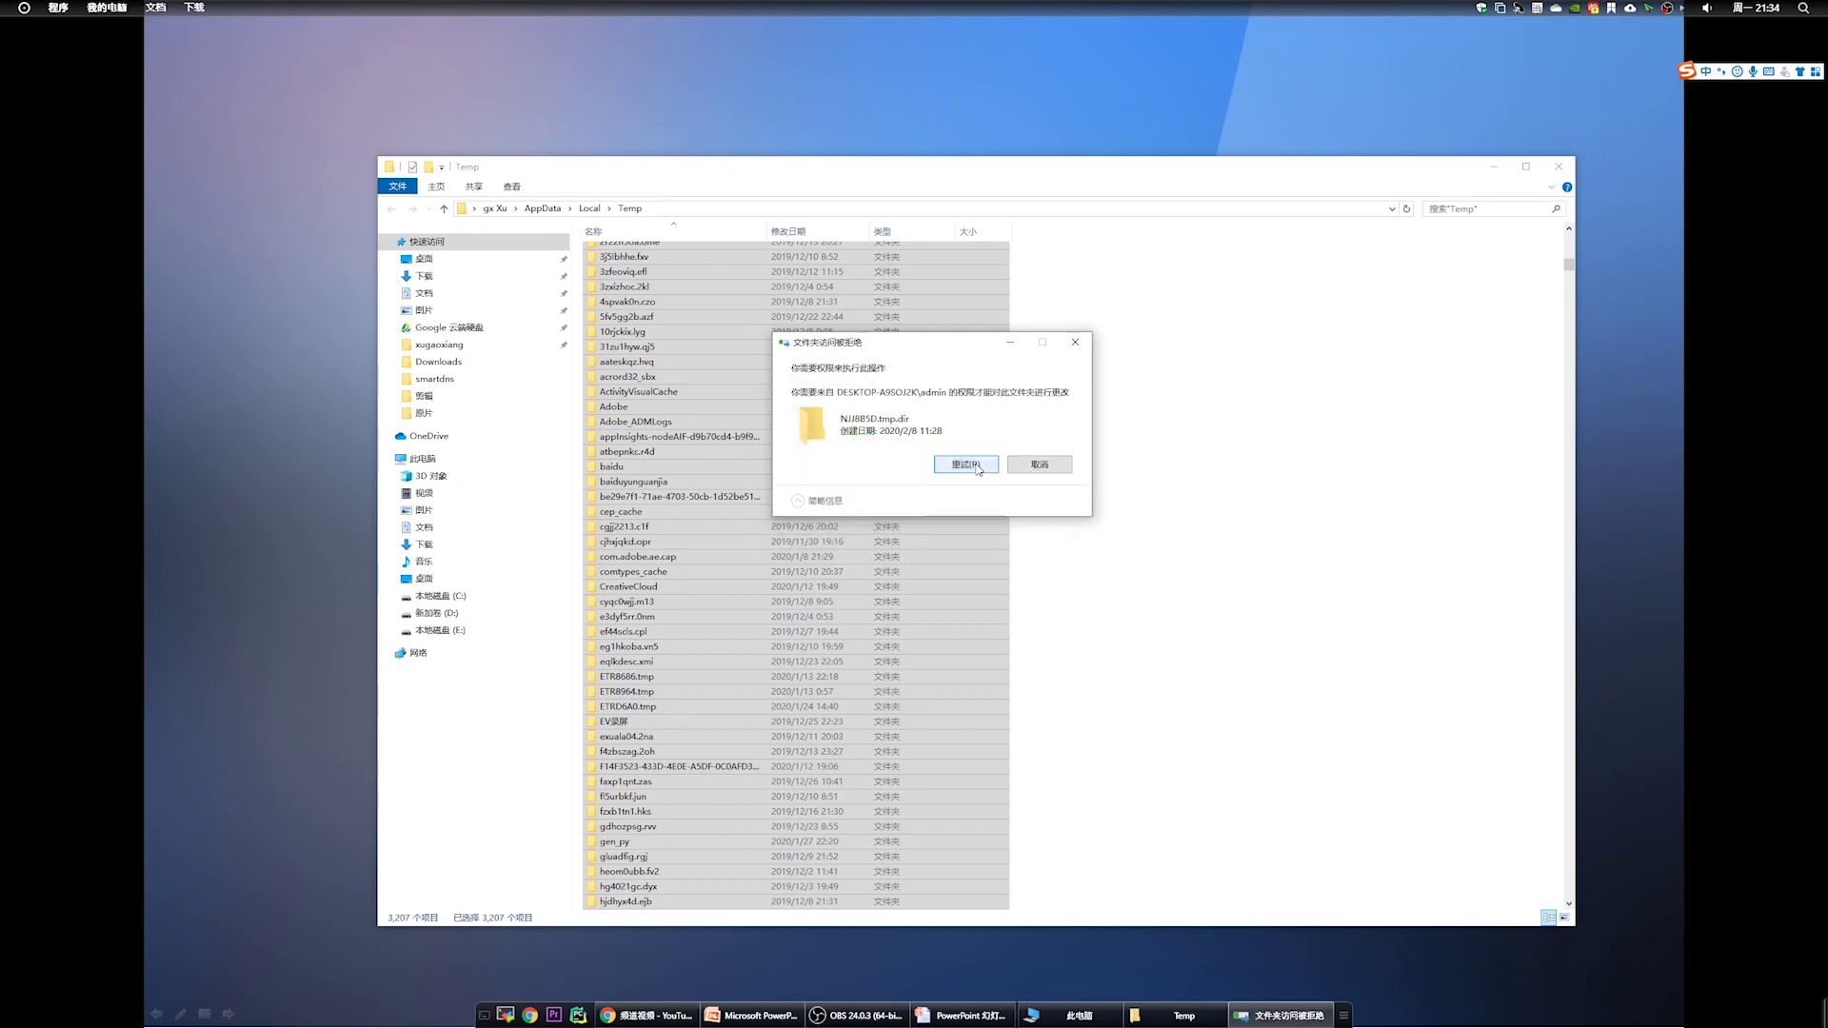
click(1028, 471)
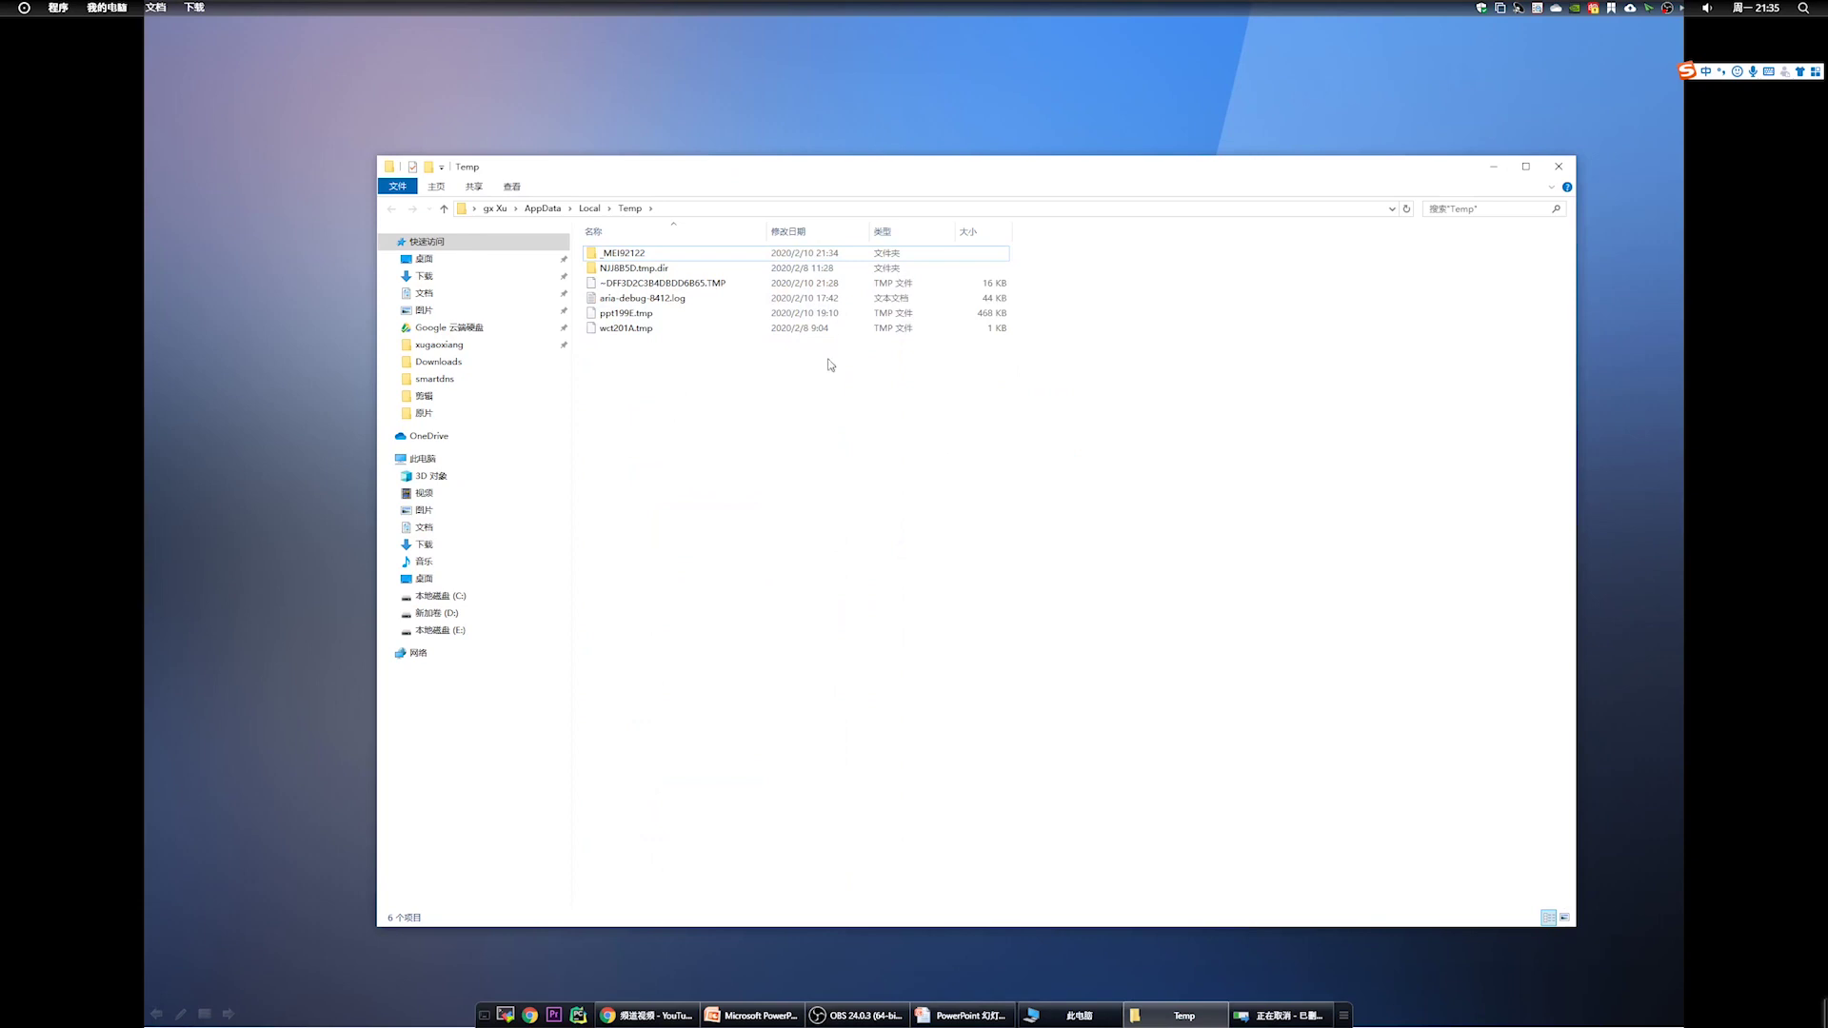
Go up to the parent Local folder, close the file window and cancel the remaining folder permission request
click(589, 207)
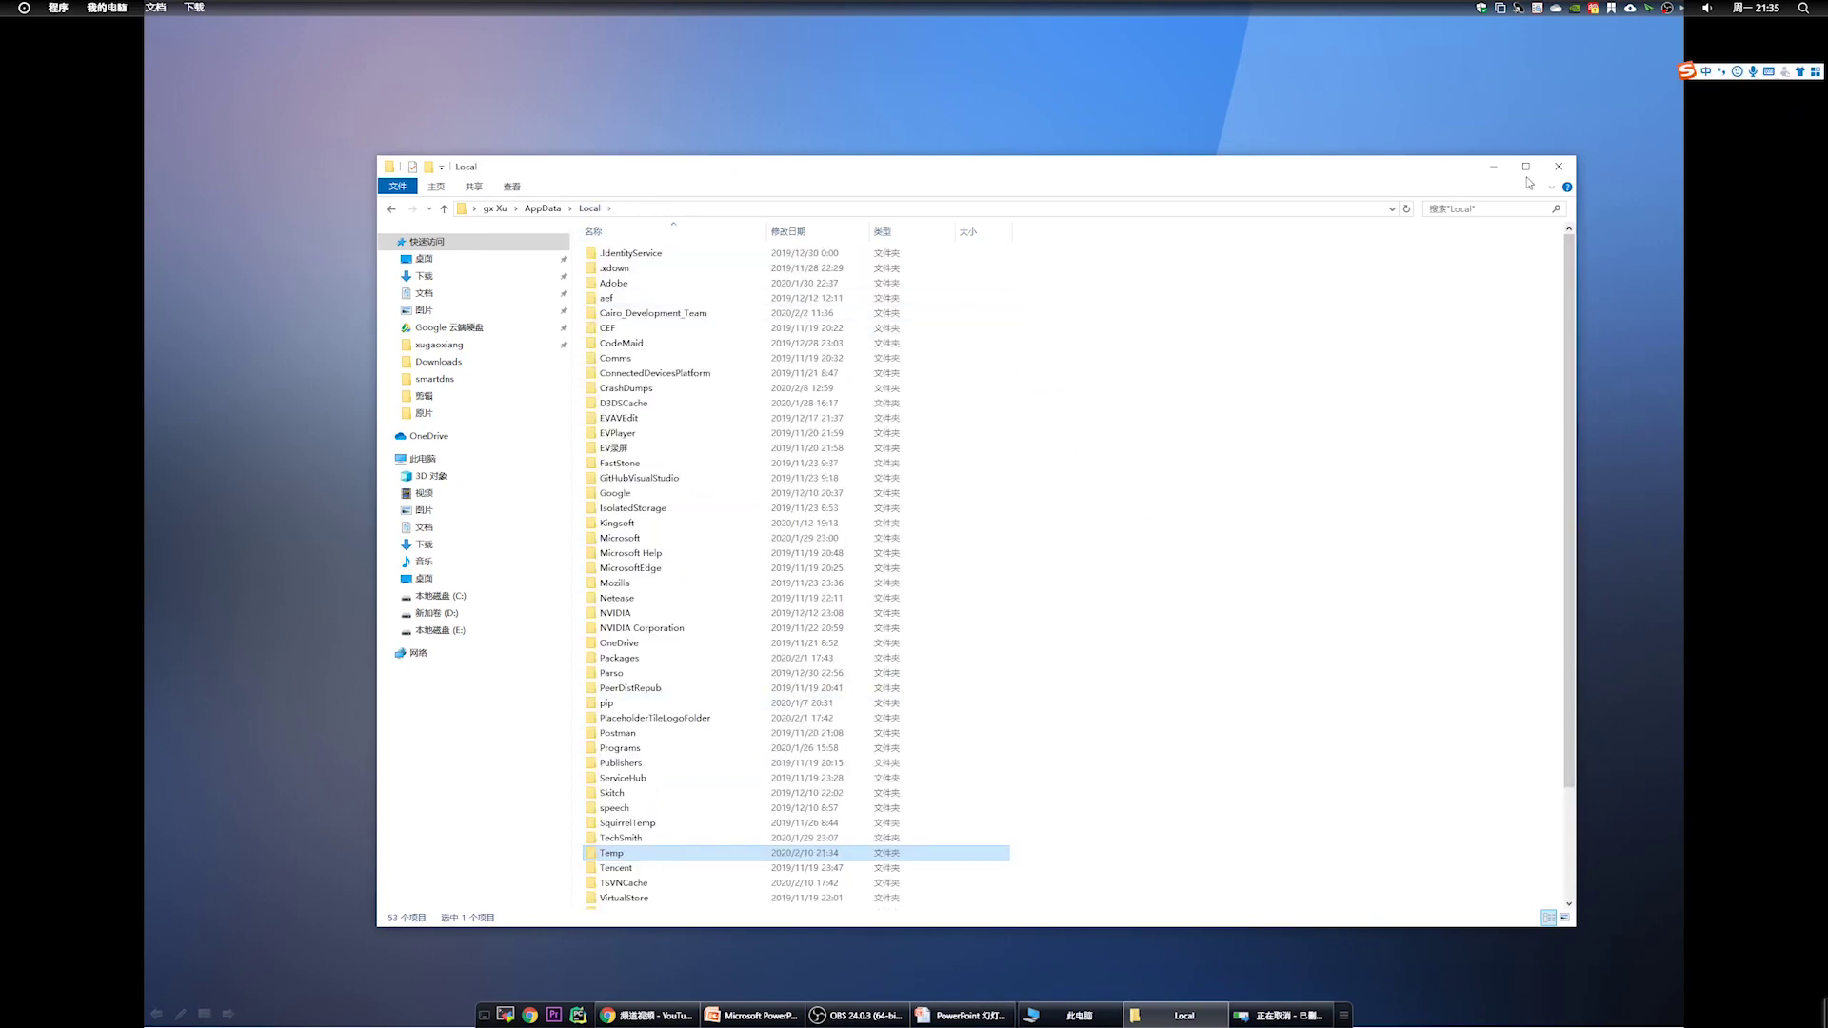
click(1558, 166)
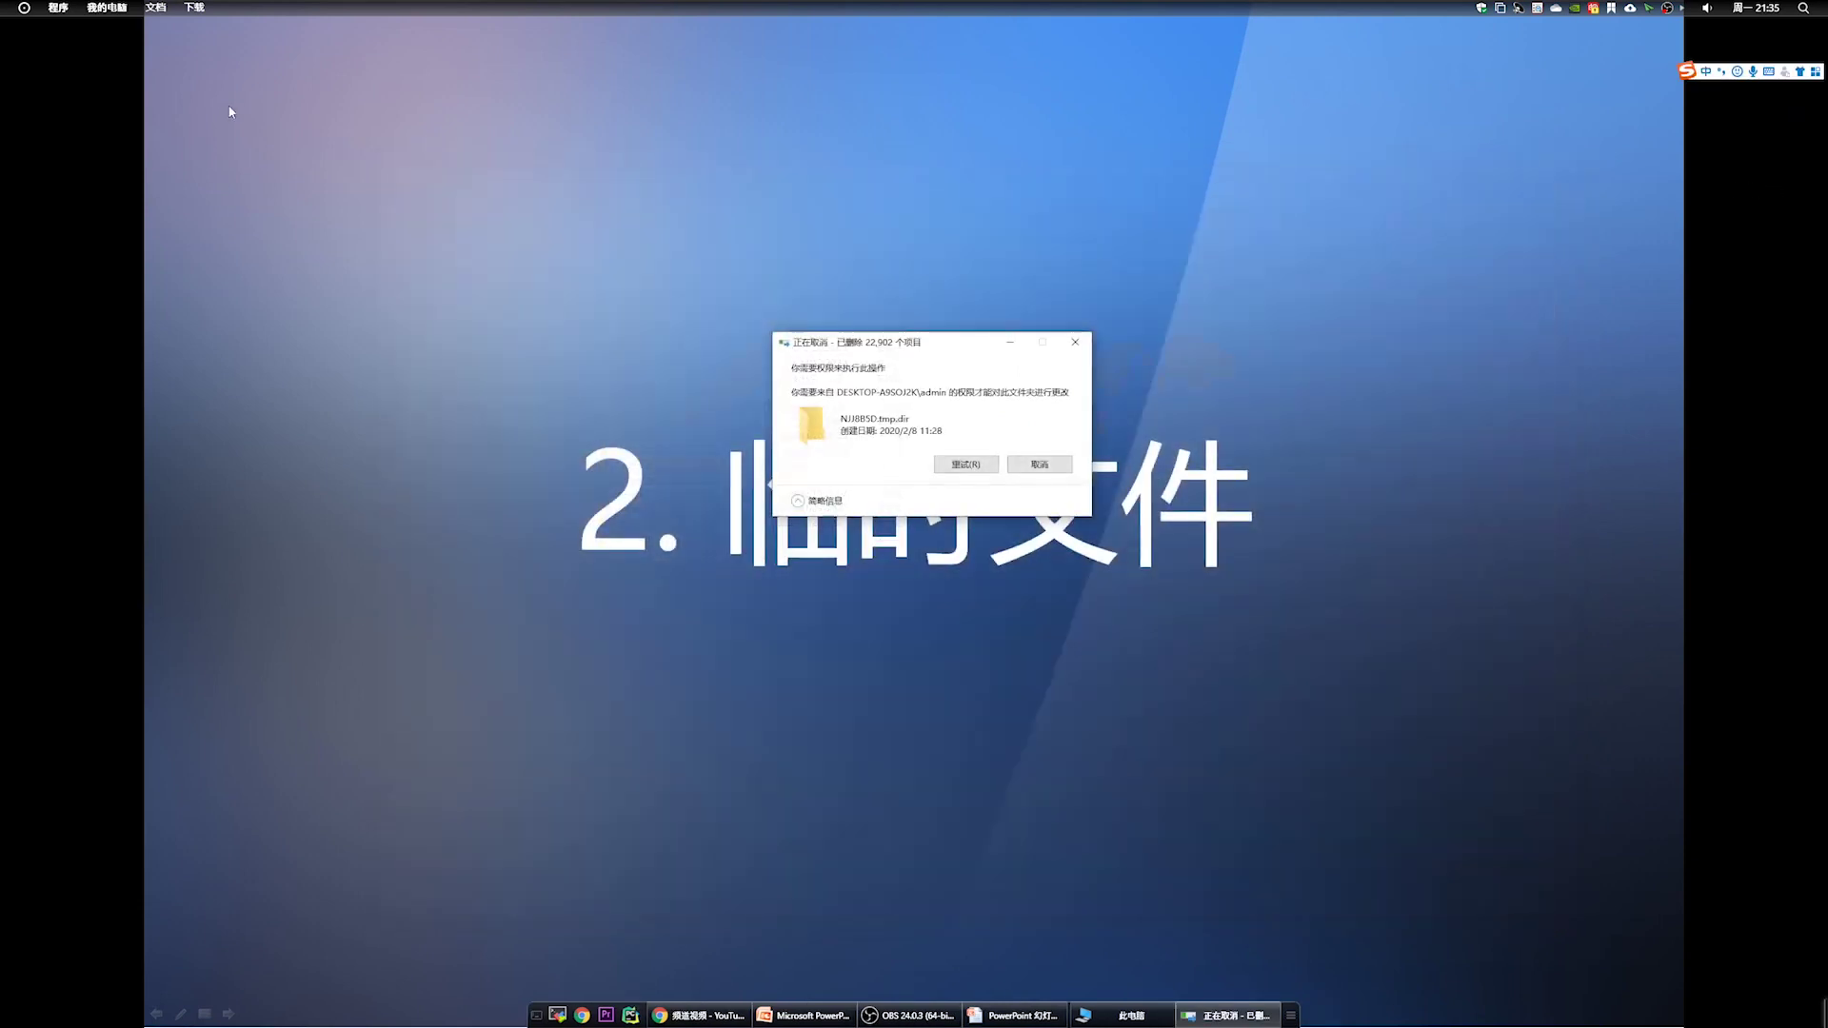
click(1026, 465)
Open the Windows Prefetch folder by running the command prefetch, and show its full path
click(24, 8)
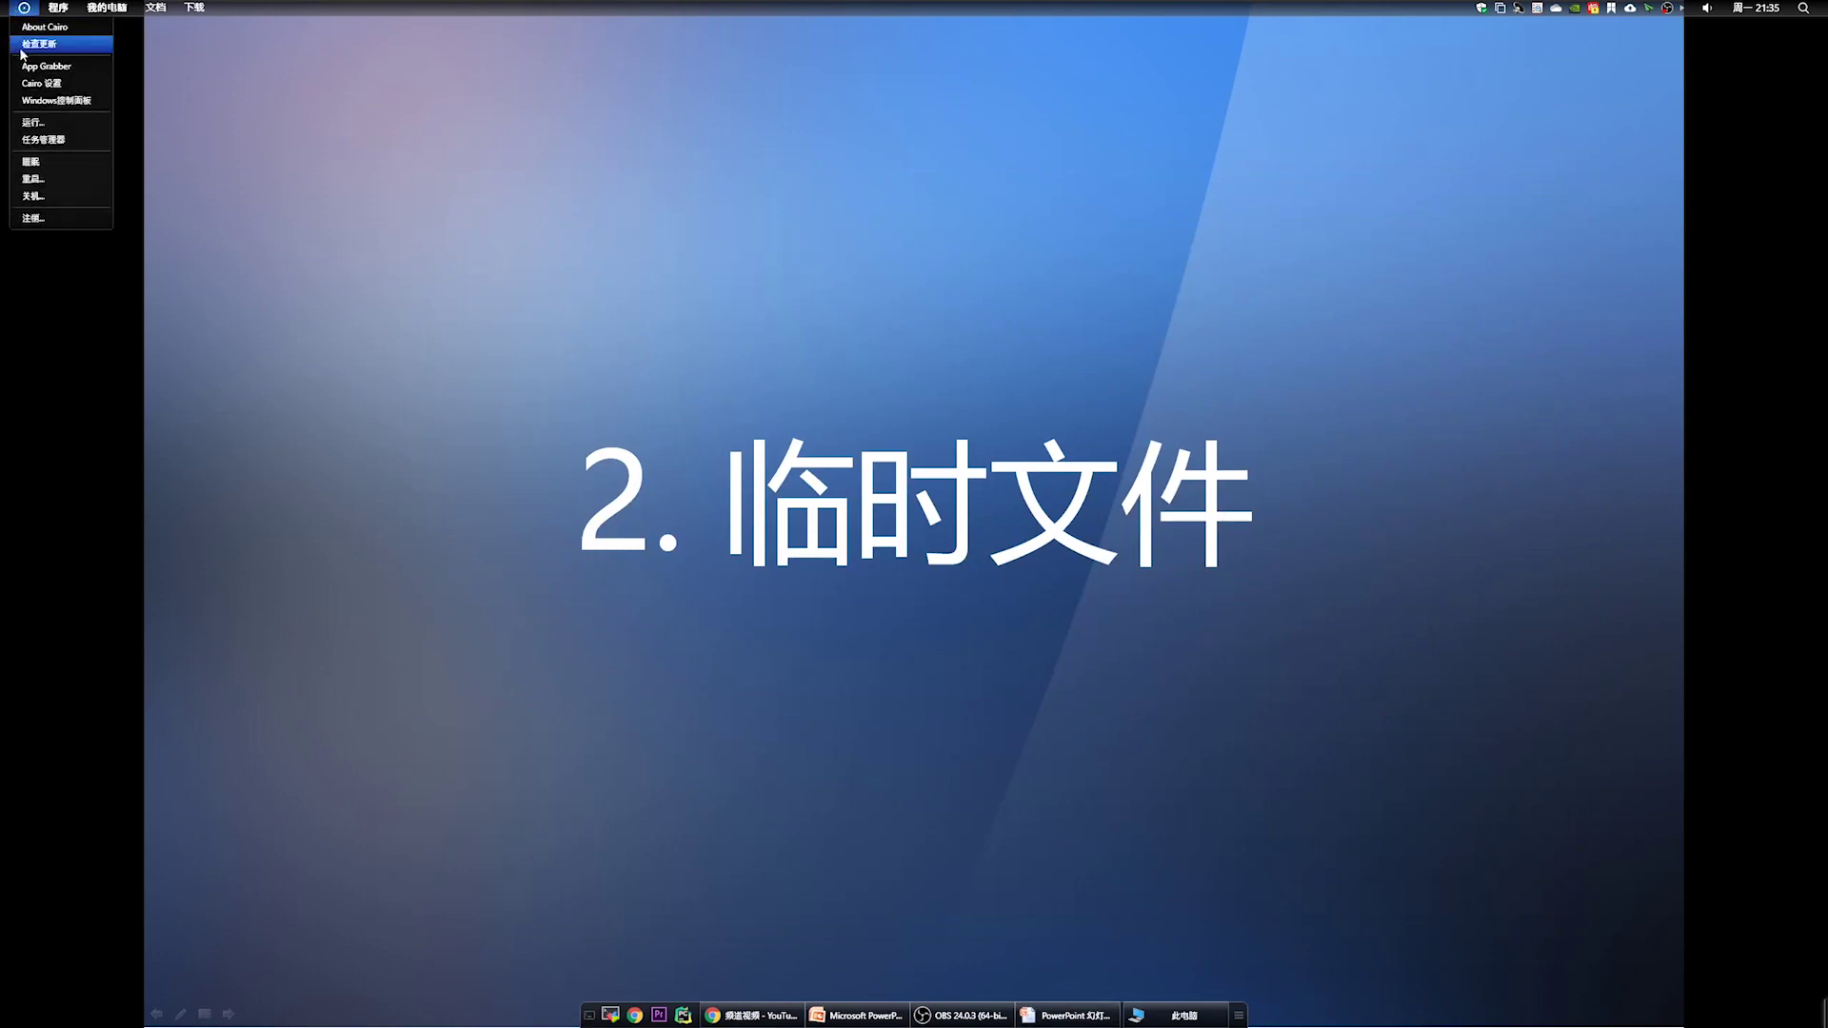
click(42, 123)
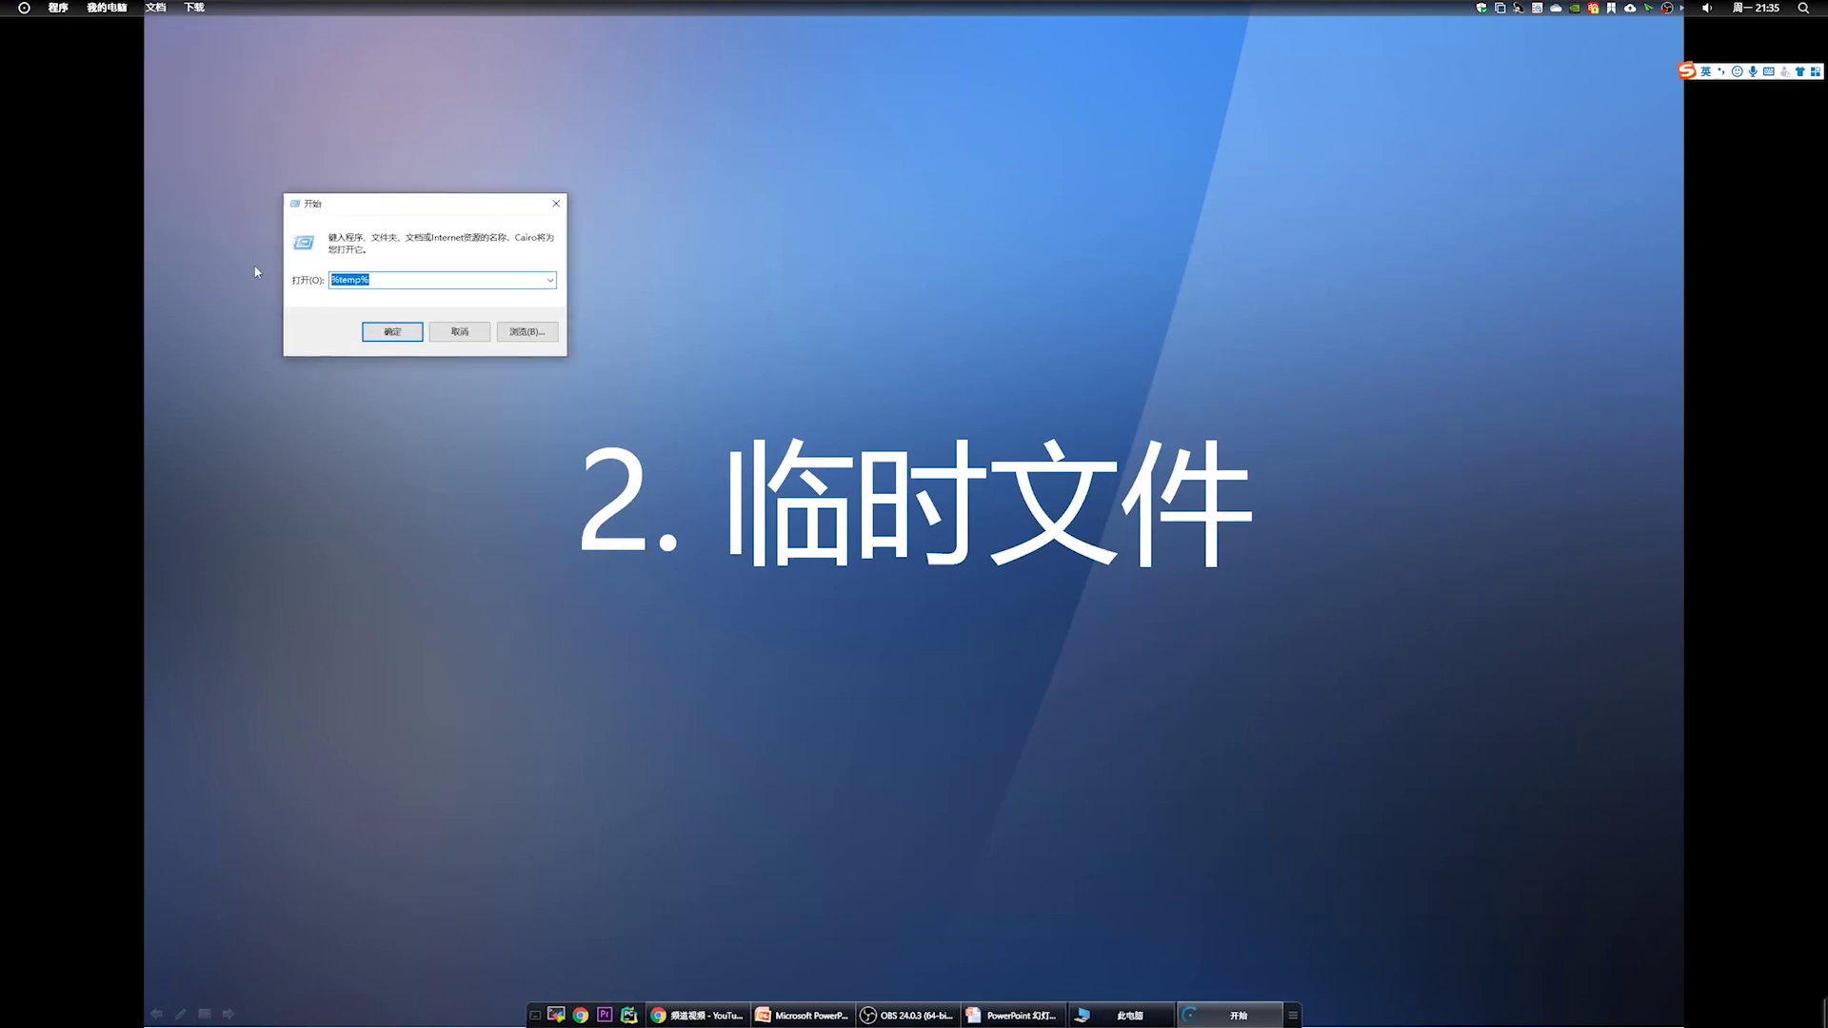
text(pre)
key(Down)
key(Return)
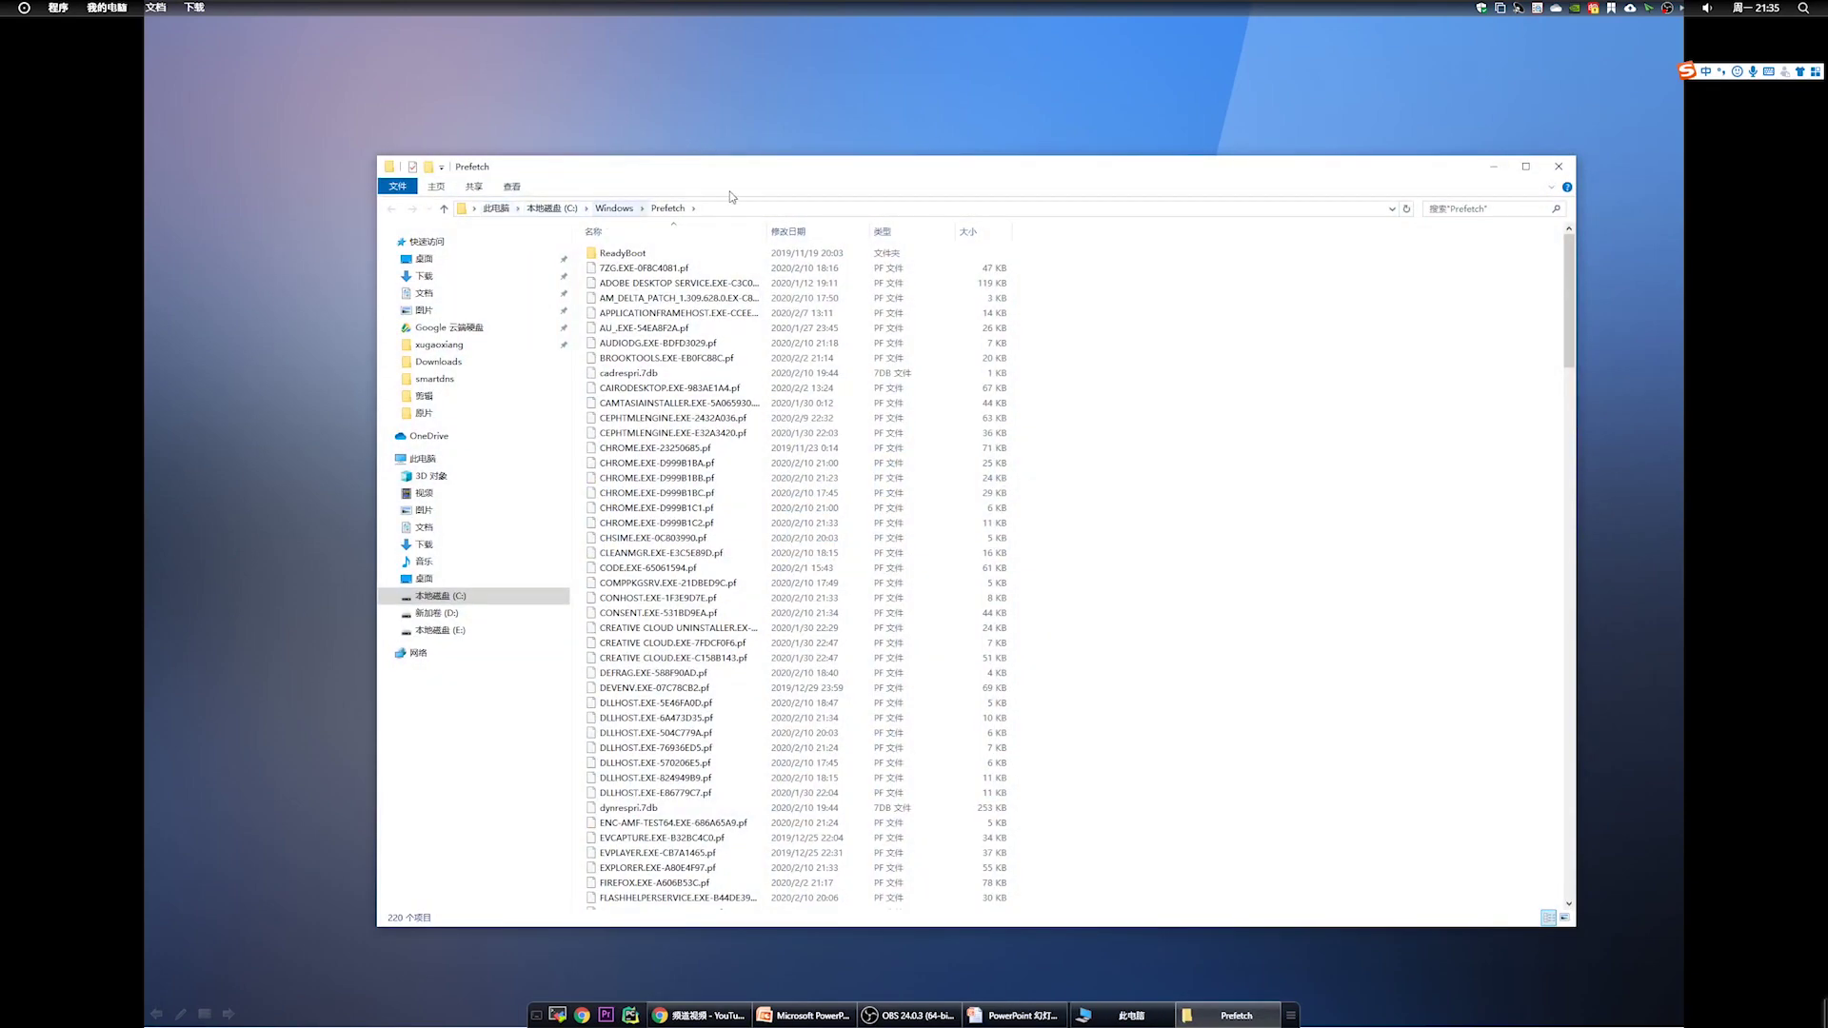
click(695, 180)
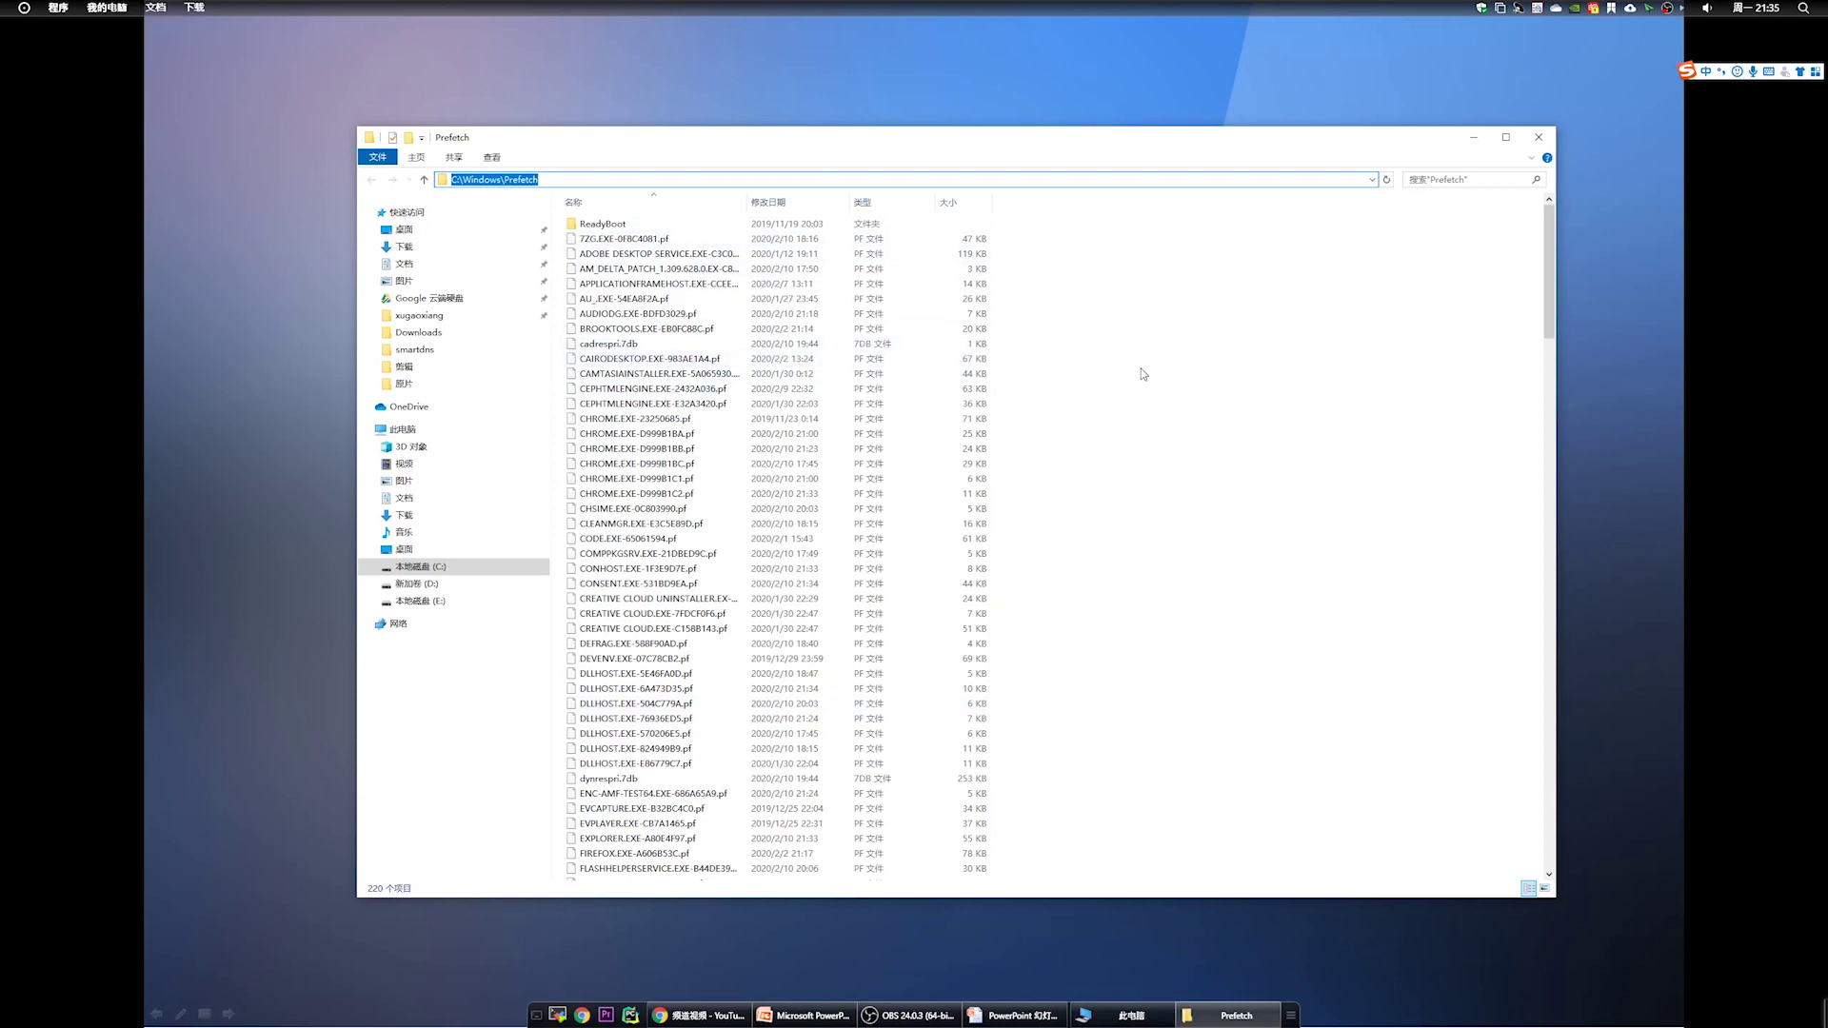
click(1161, 402)
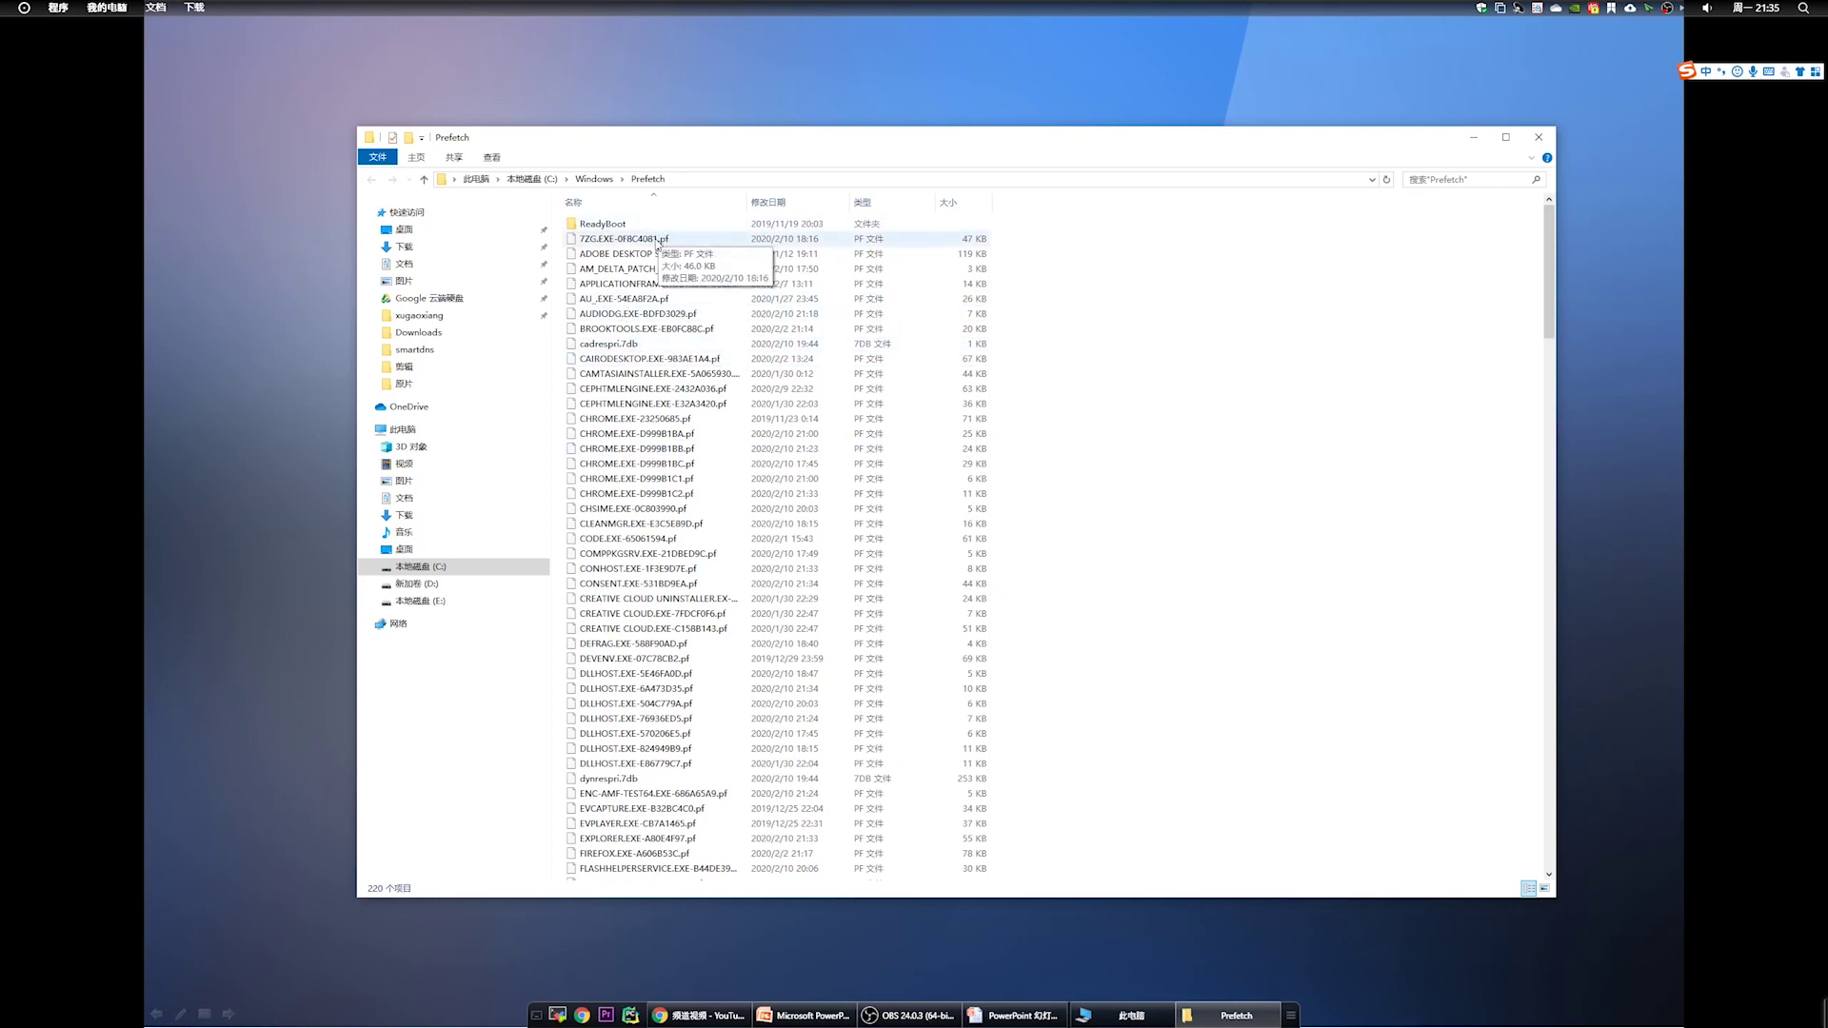
Examine the .pf files in the Prefetch folder, including those for 7ZG, Chrome, CairoDesktop and Adobe Desktop Service
click(674, 240)
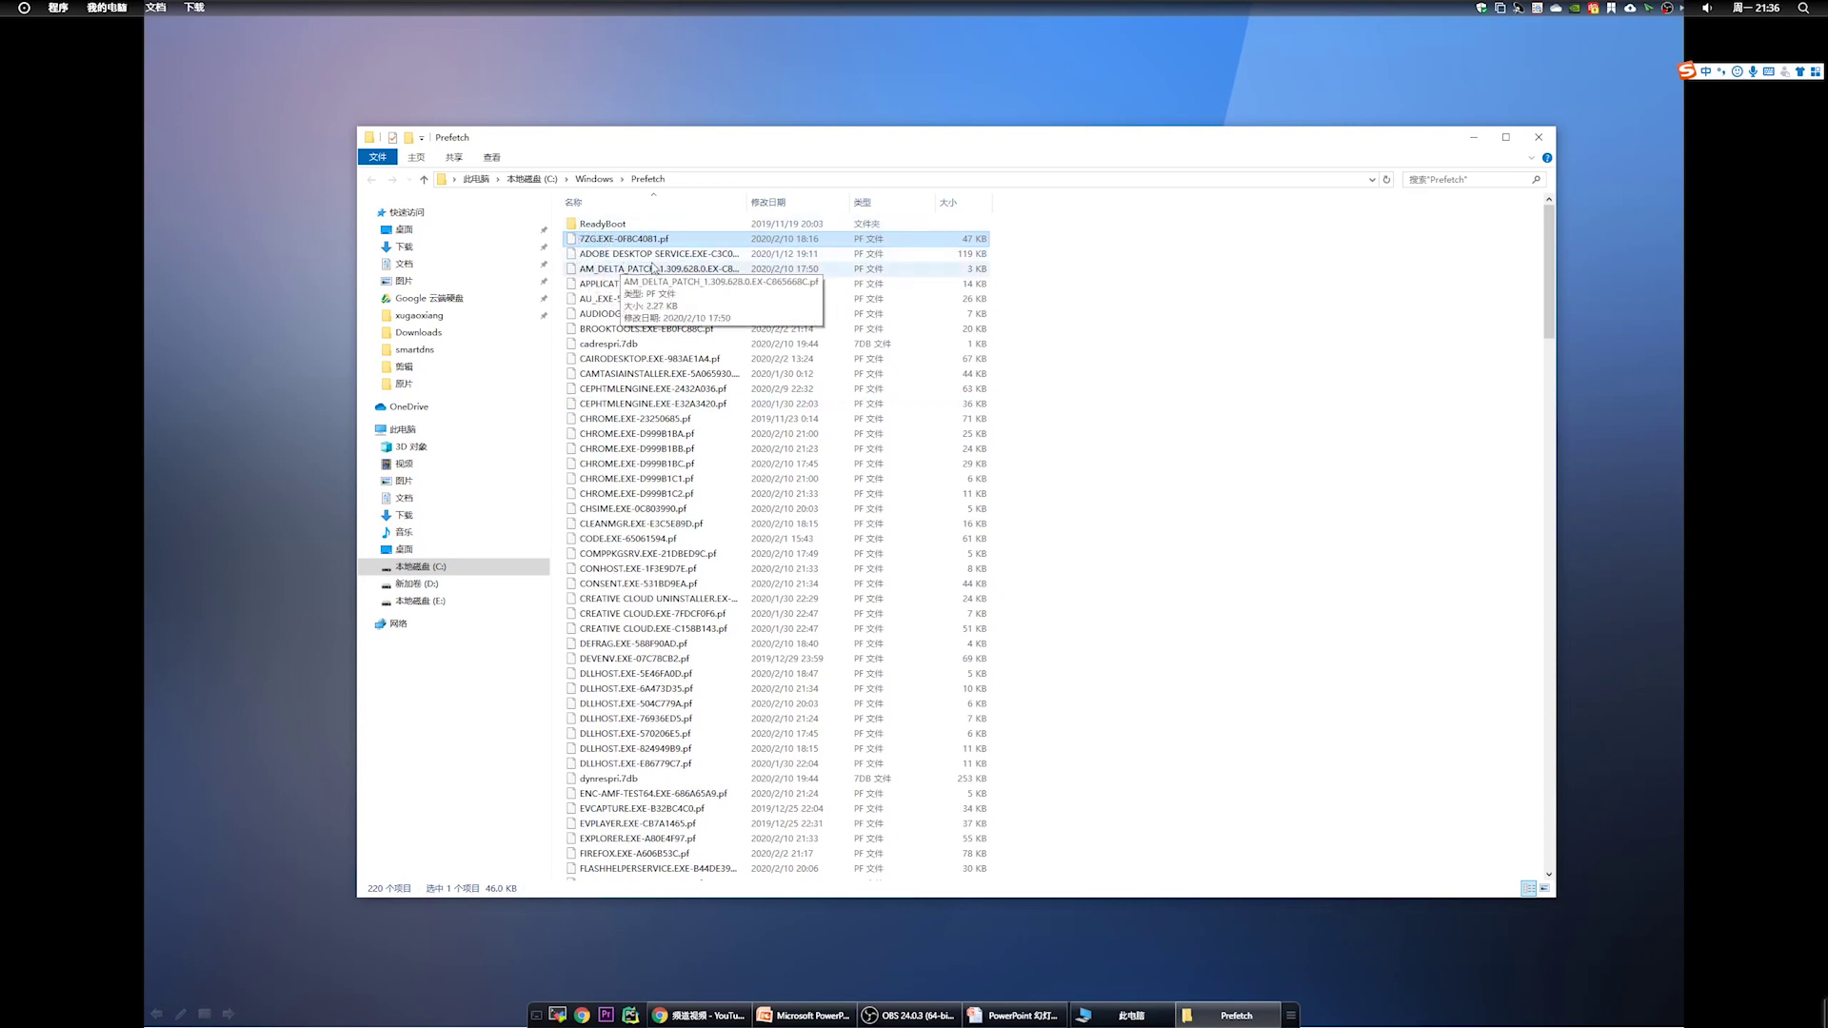
click(595, 421)
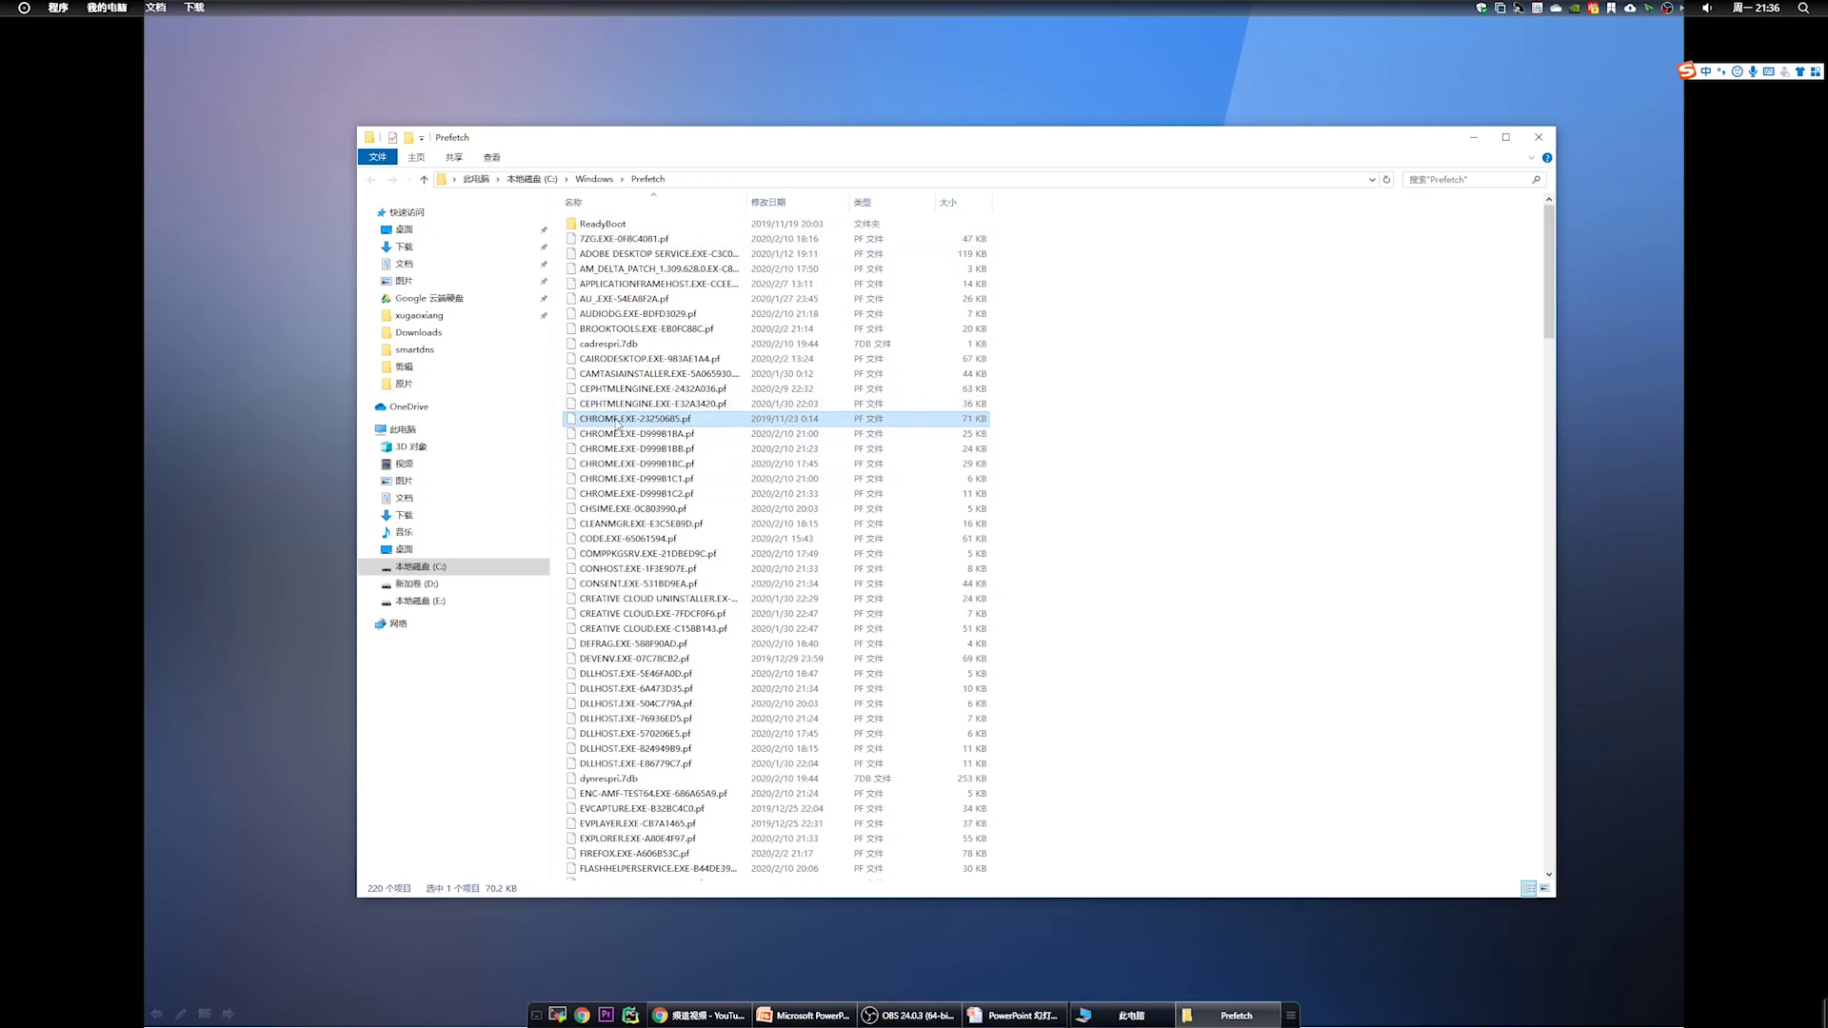
click(619, 434)
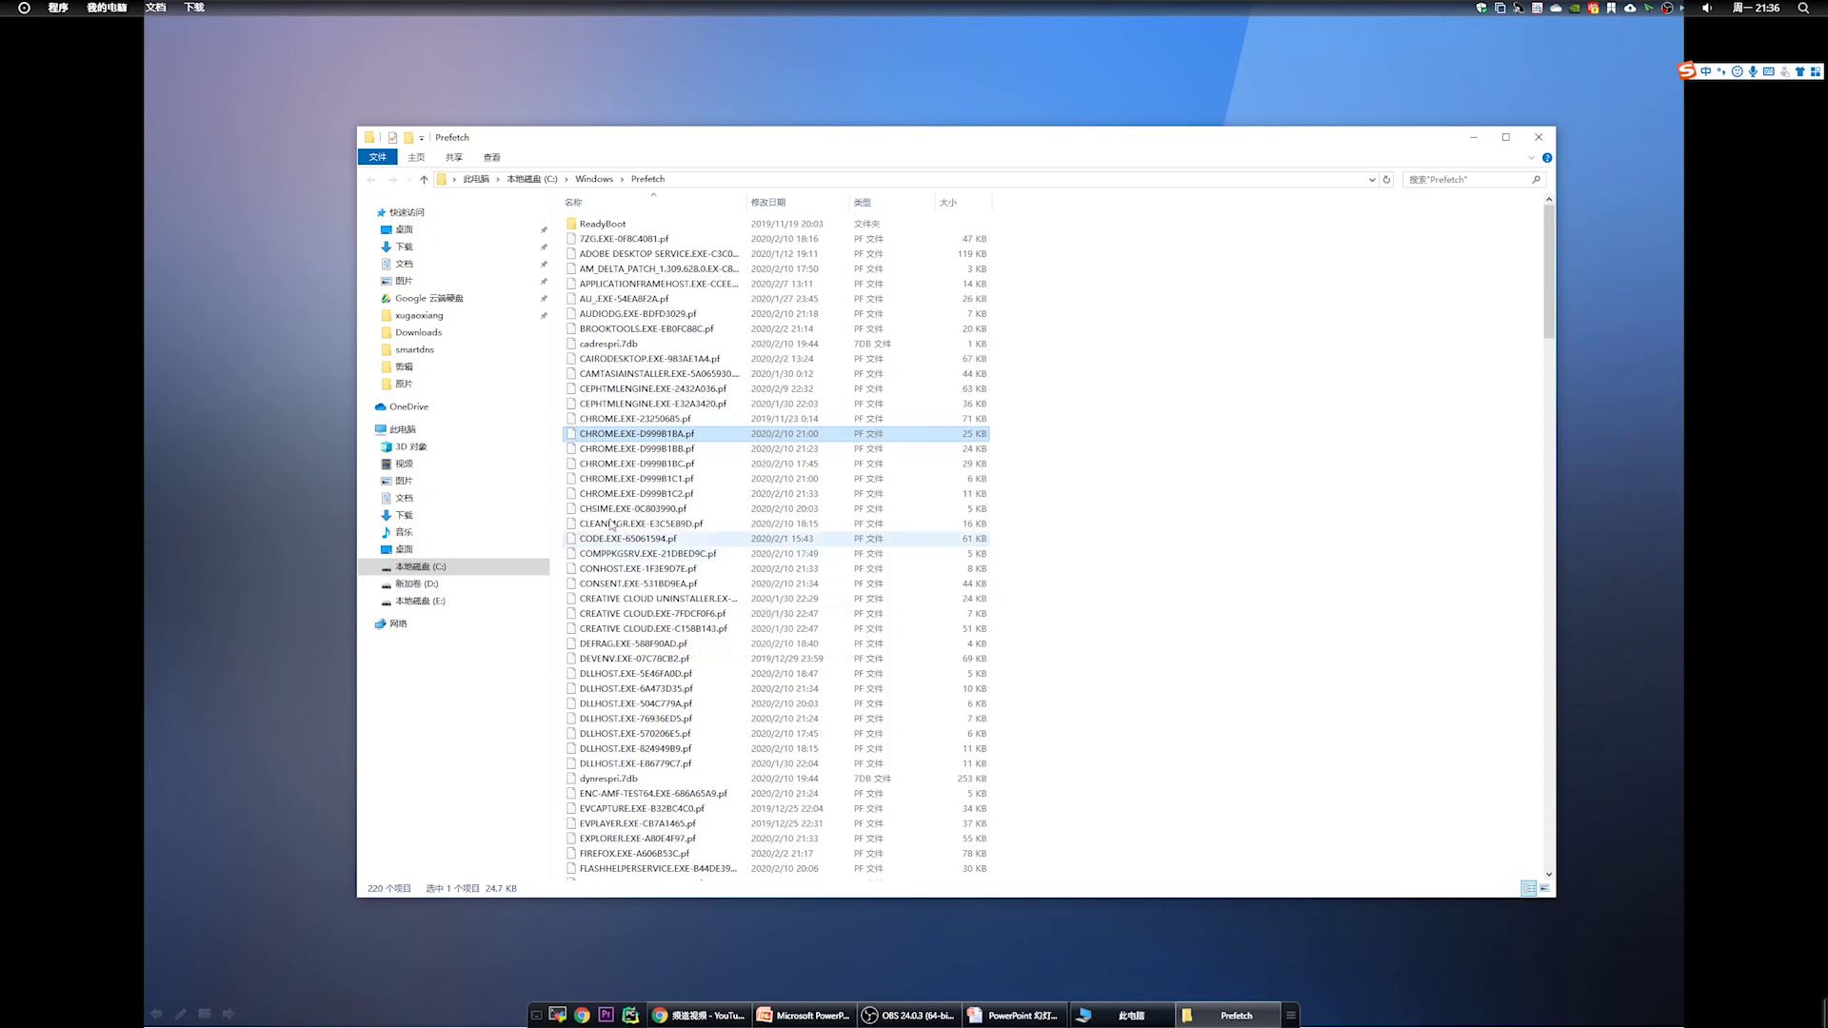
click(598, 362)
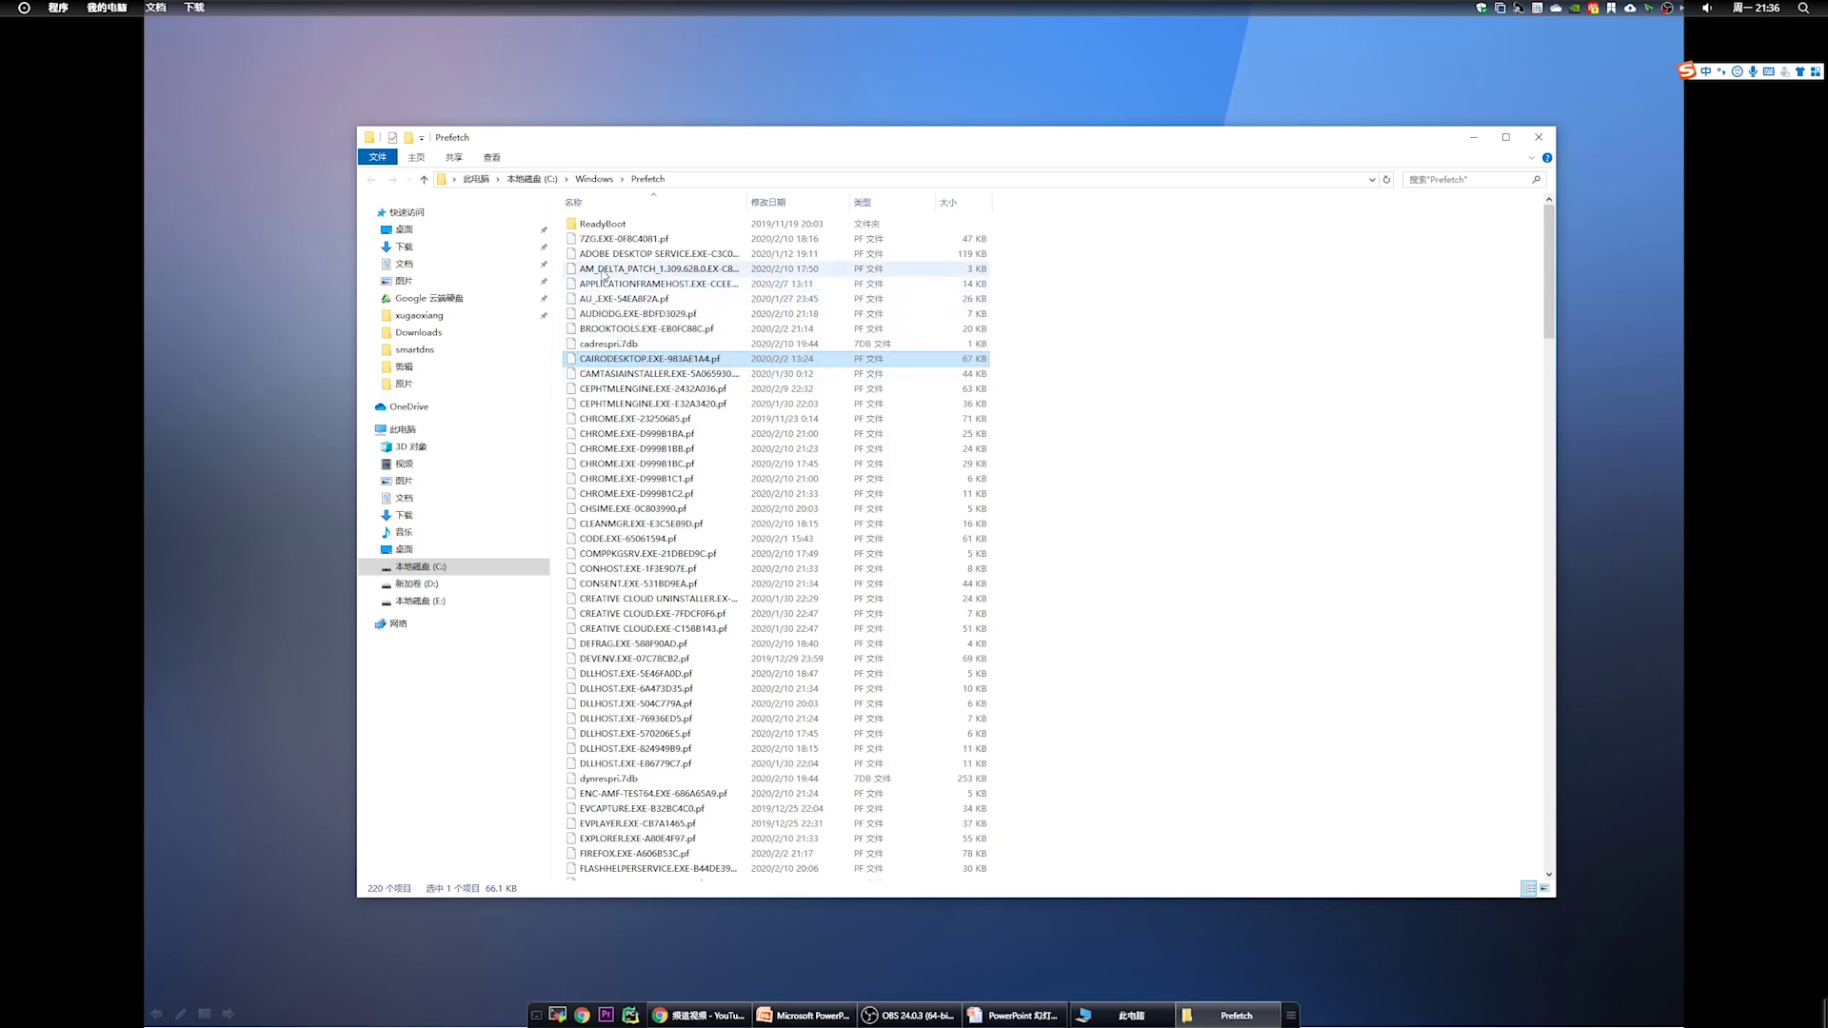
click(597, 254)
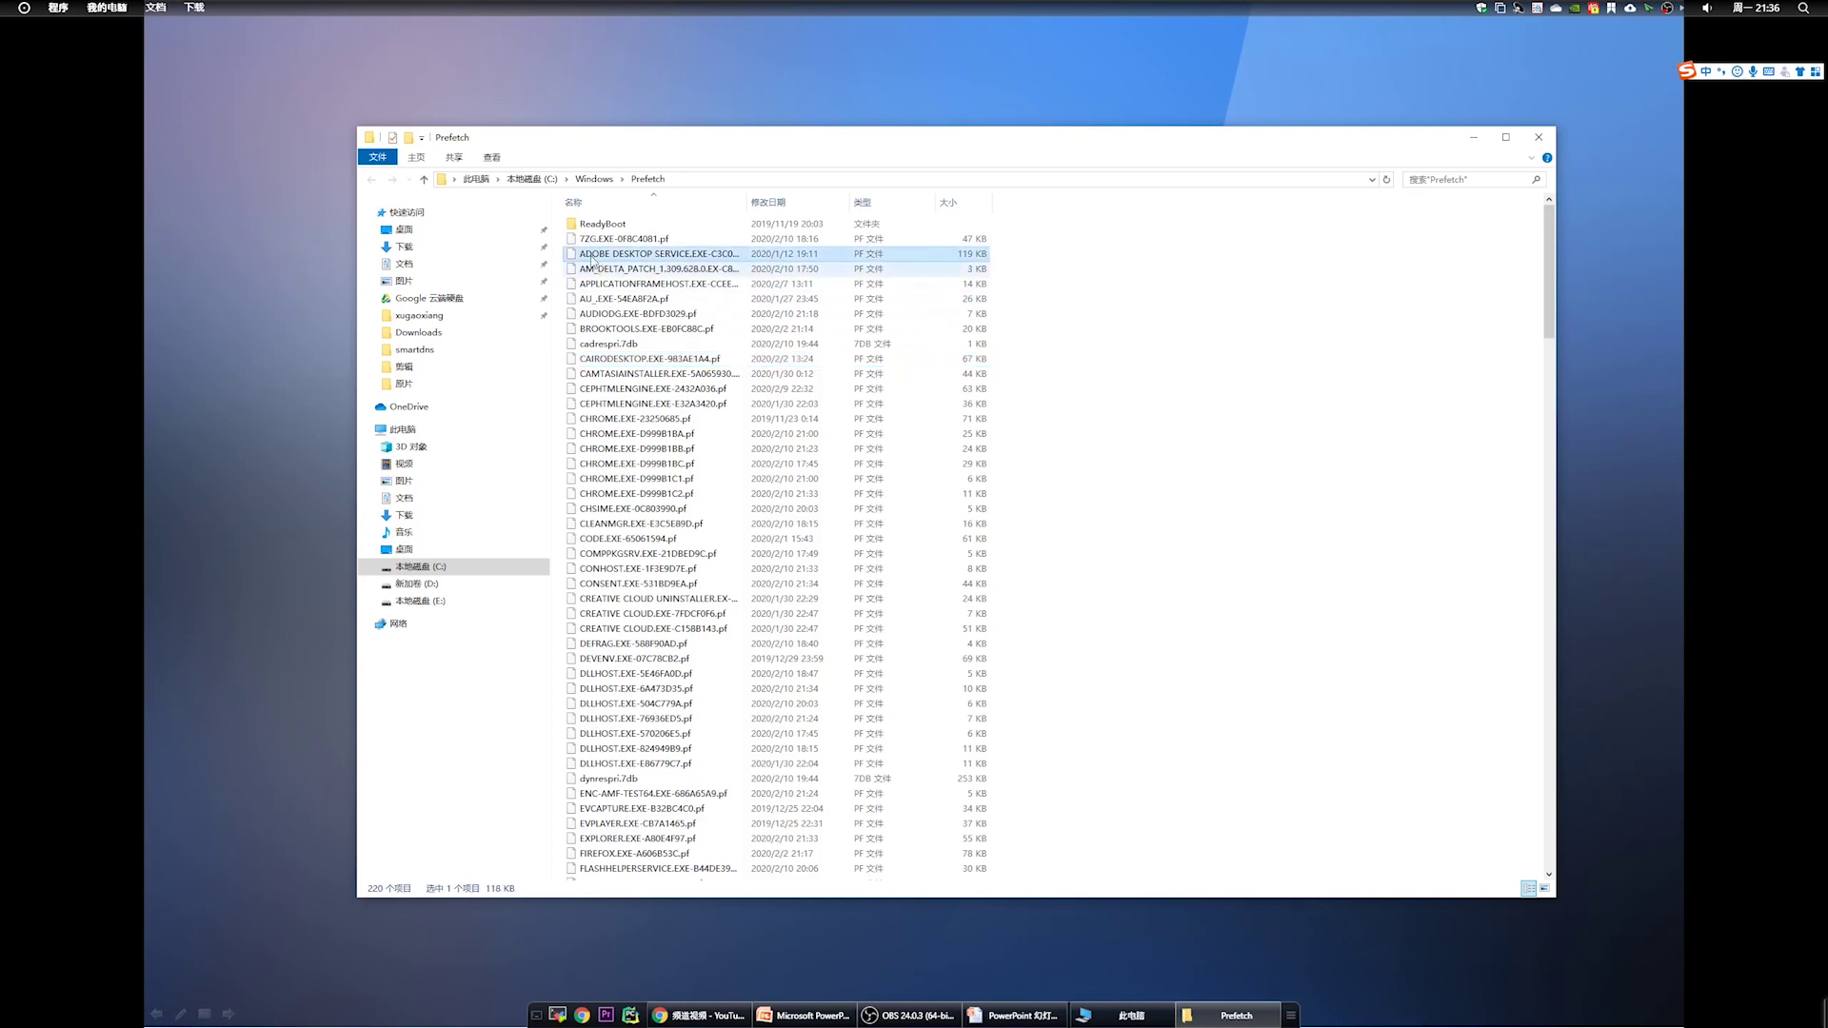
click(603, 240)
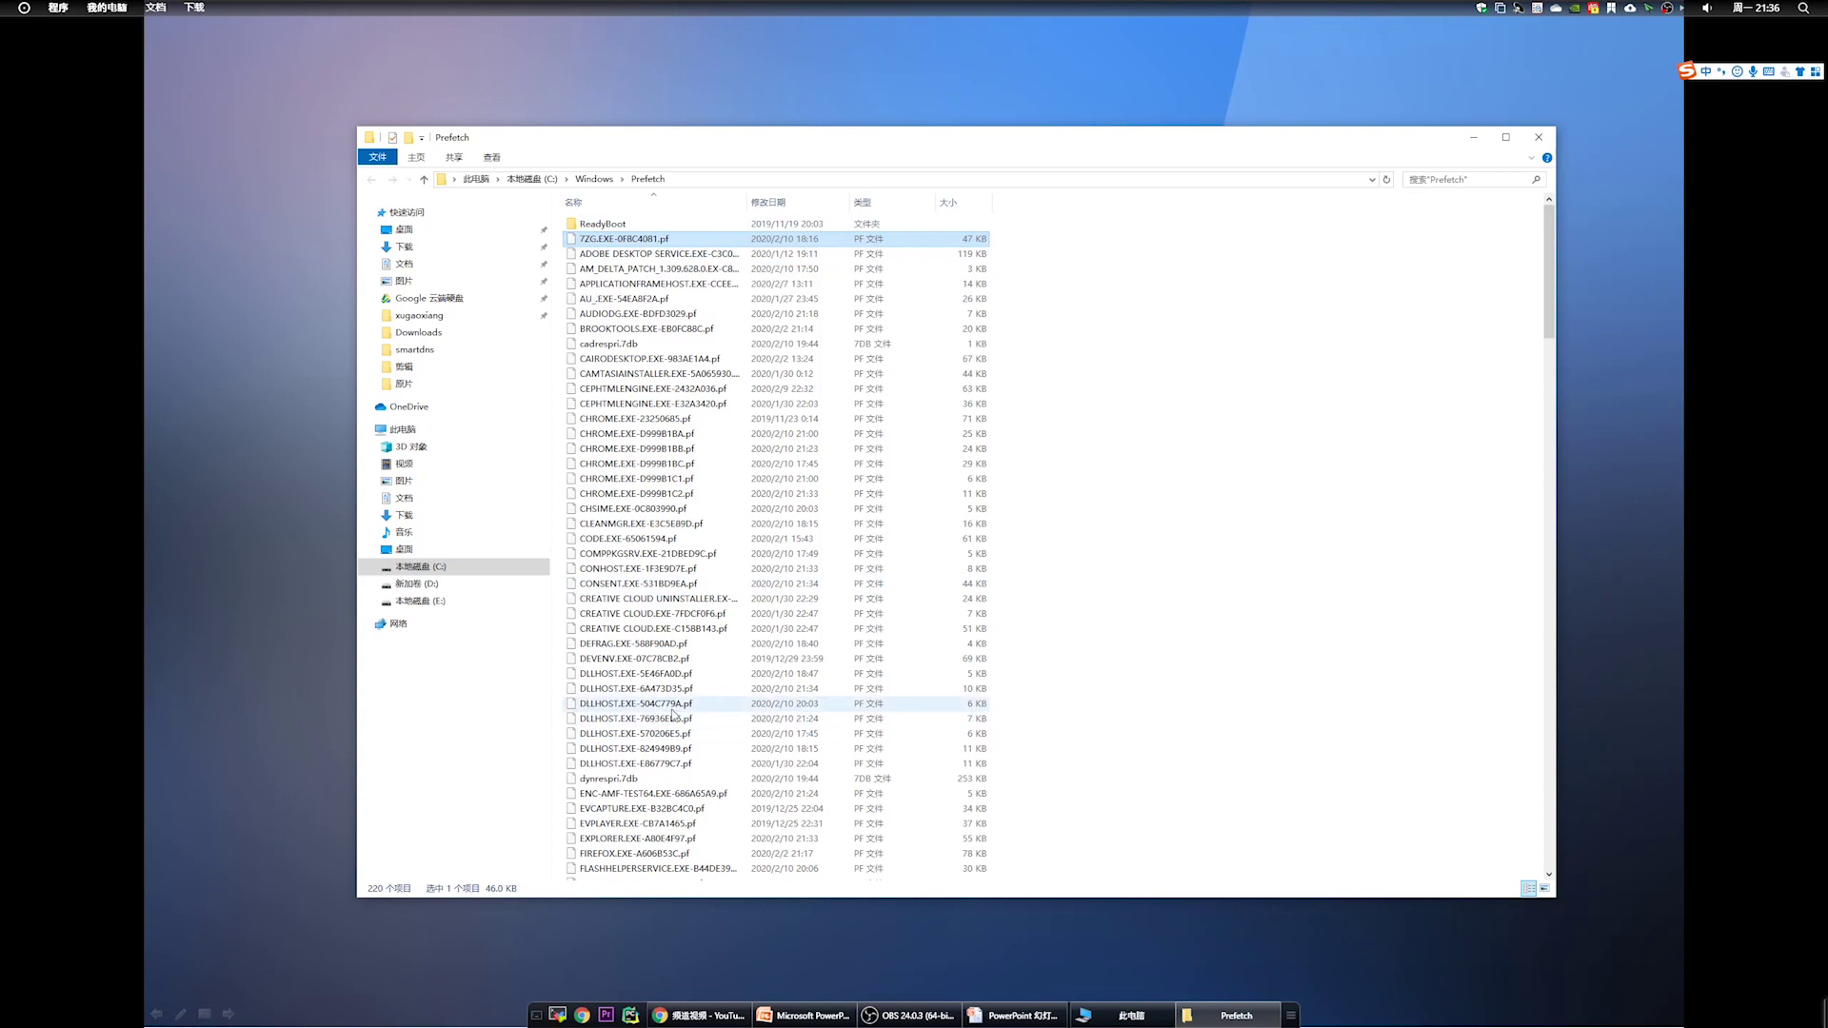
scroll(610, 602, down, 1)
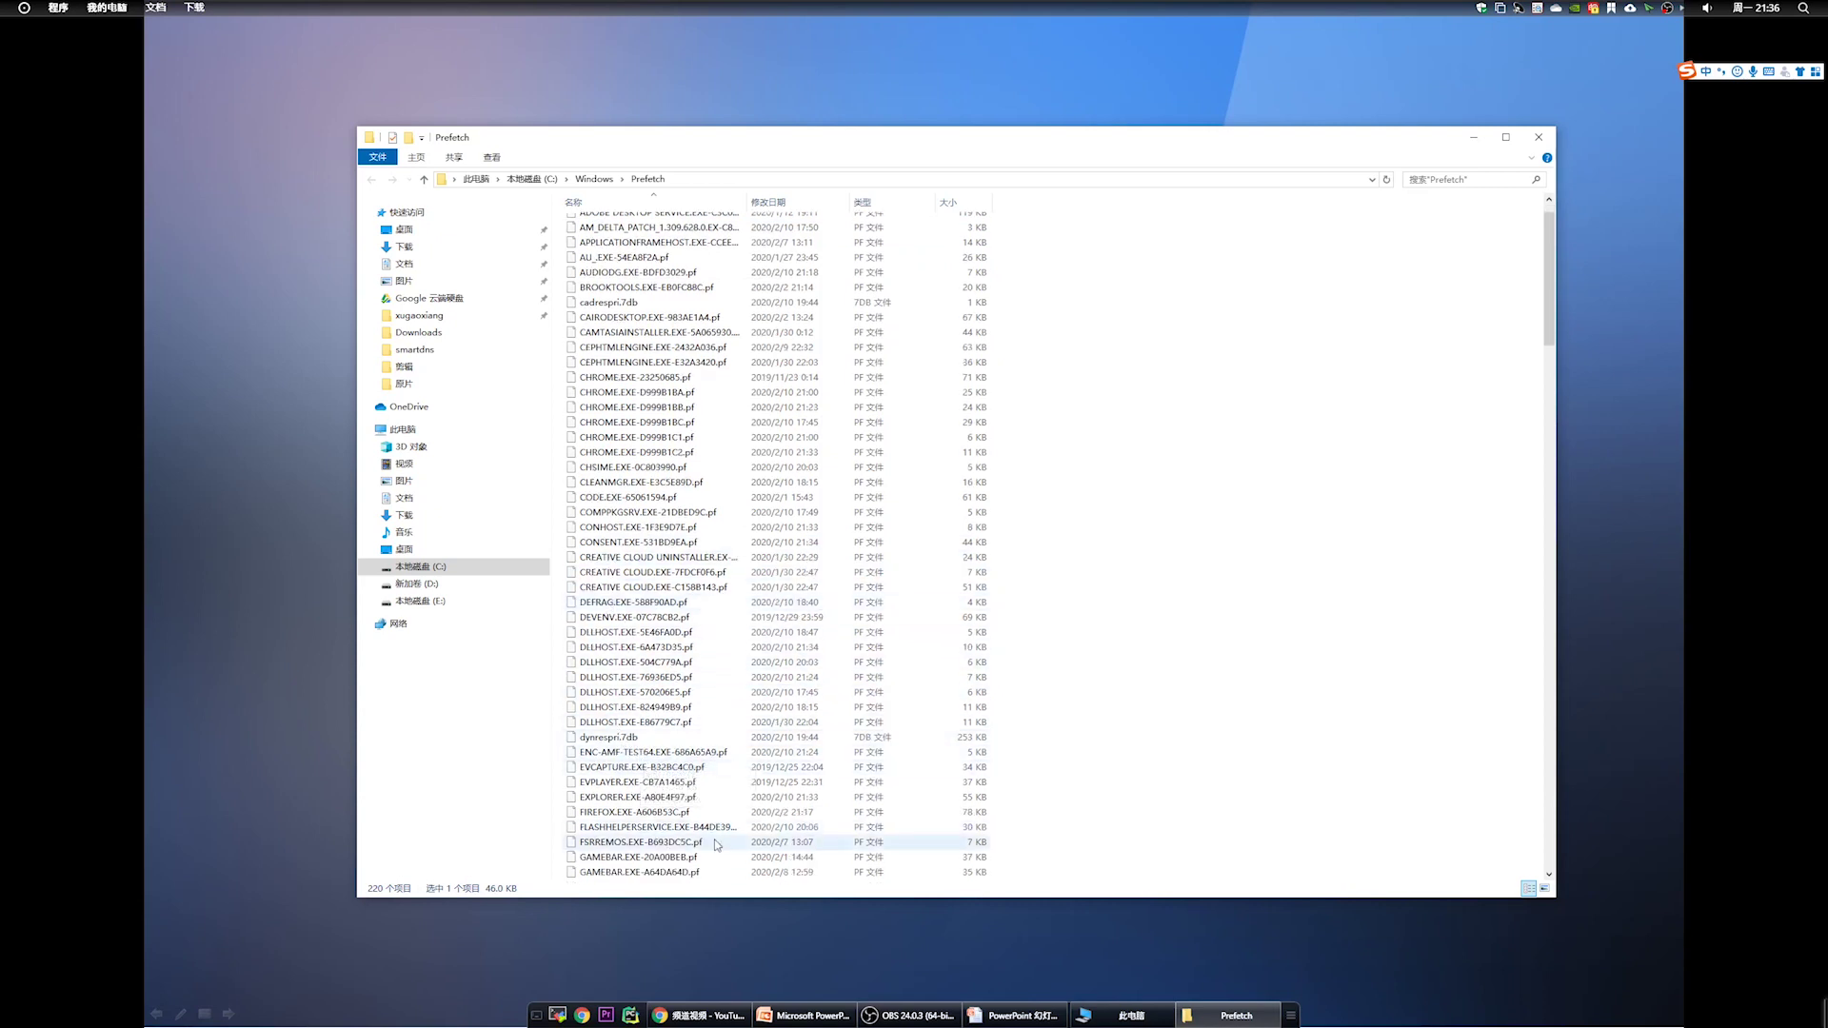
scroll(650, 805, down, 3)
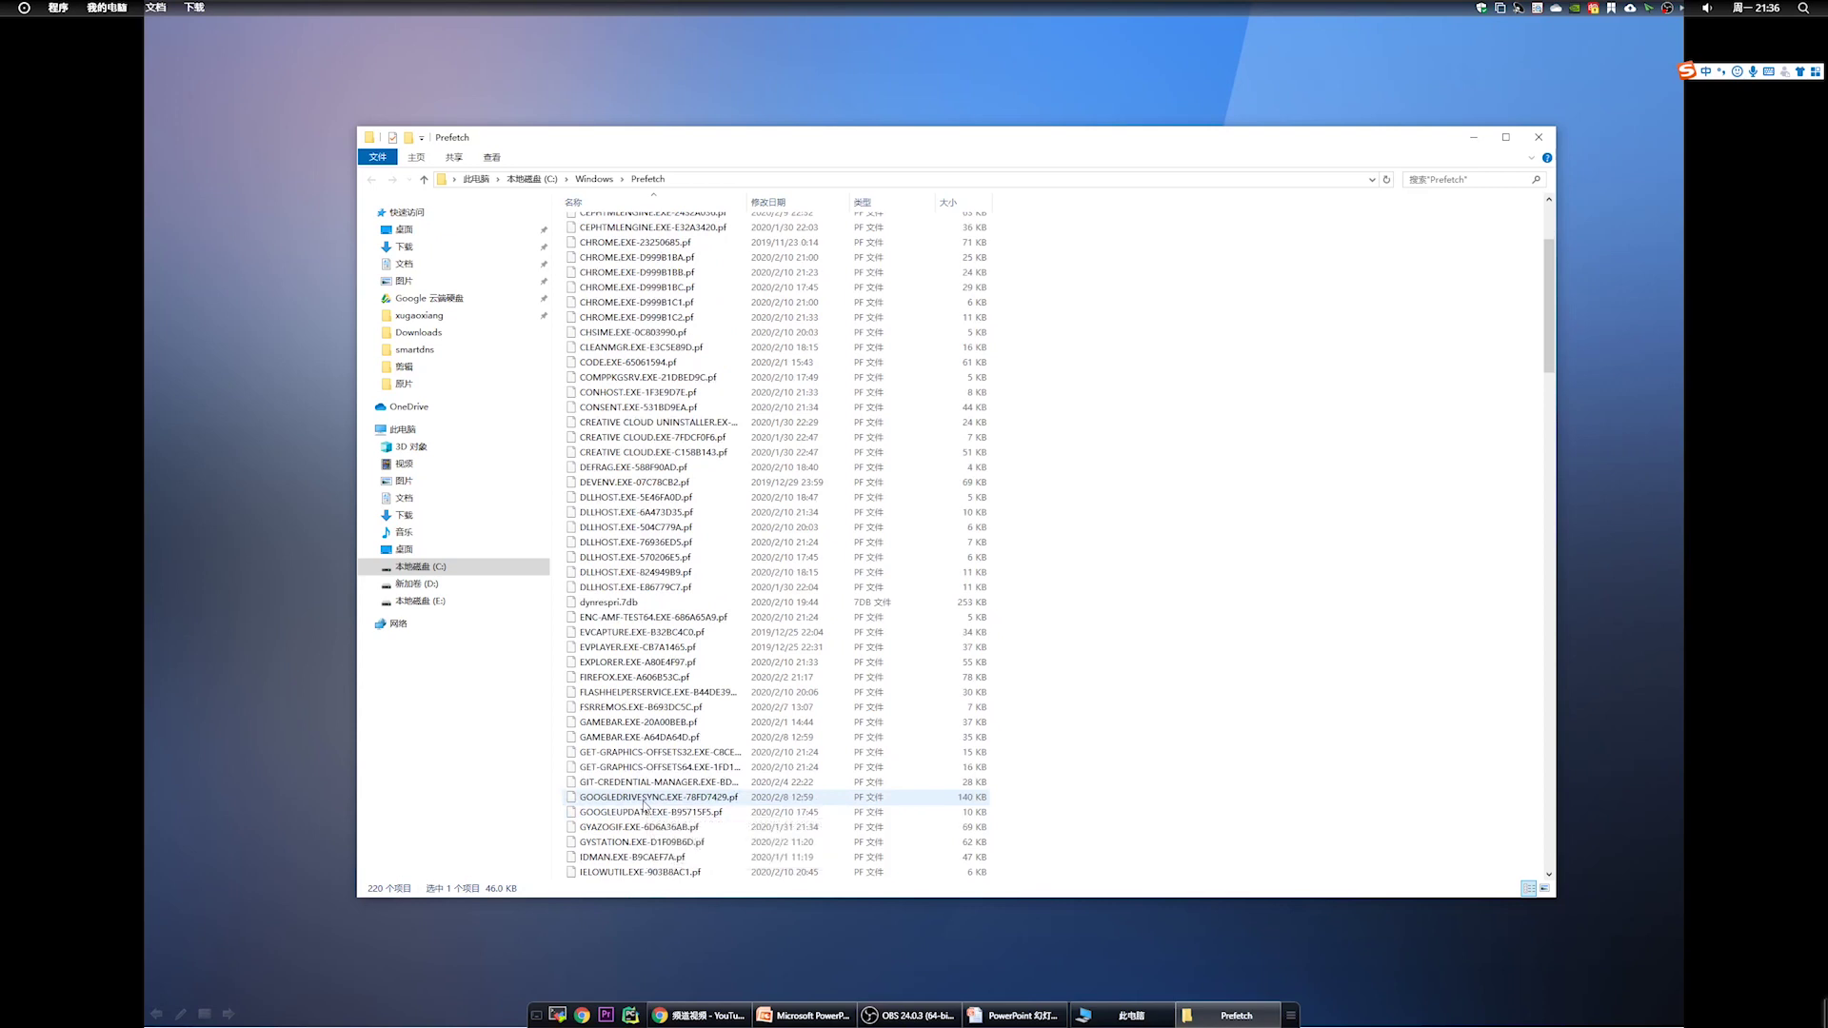
scroll(850, 773, up, 4)
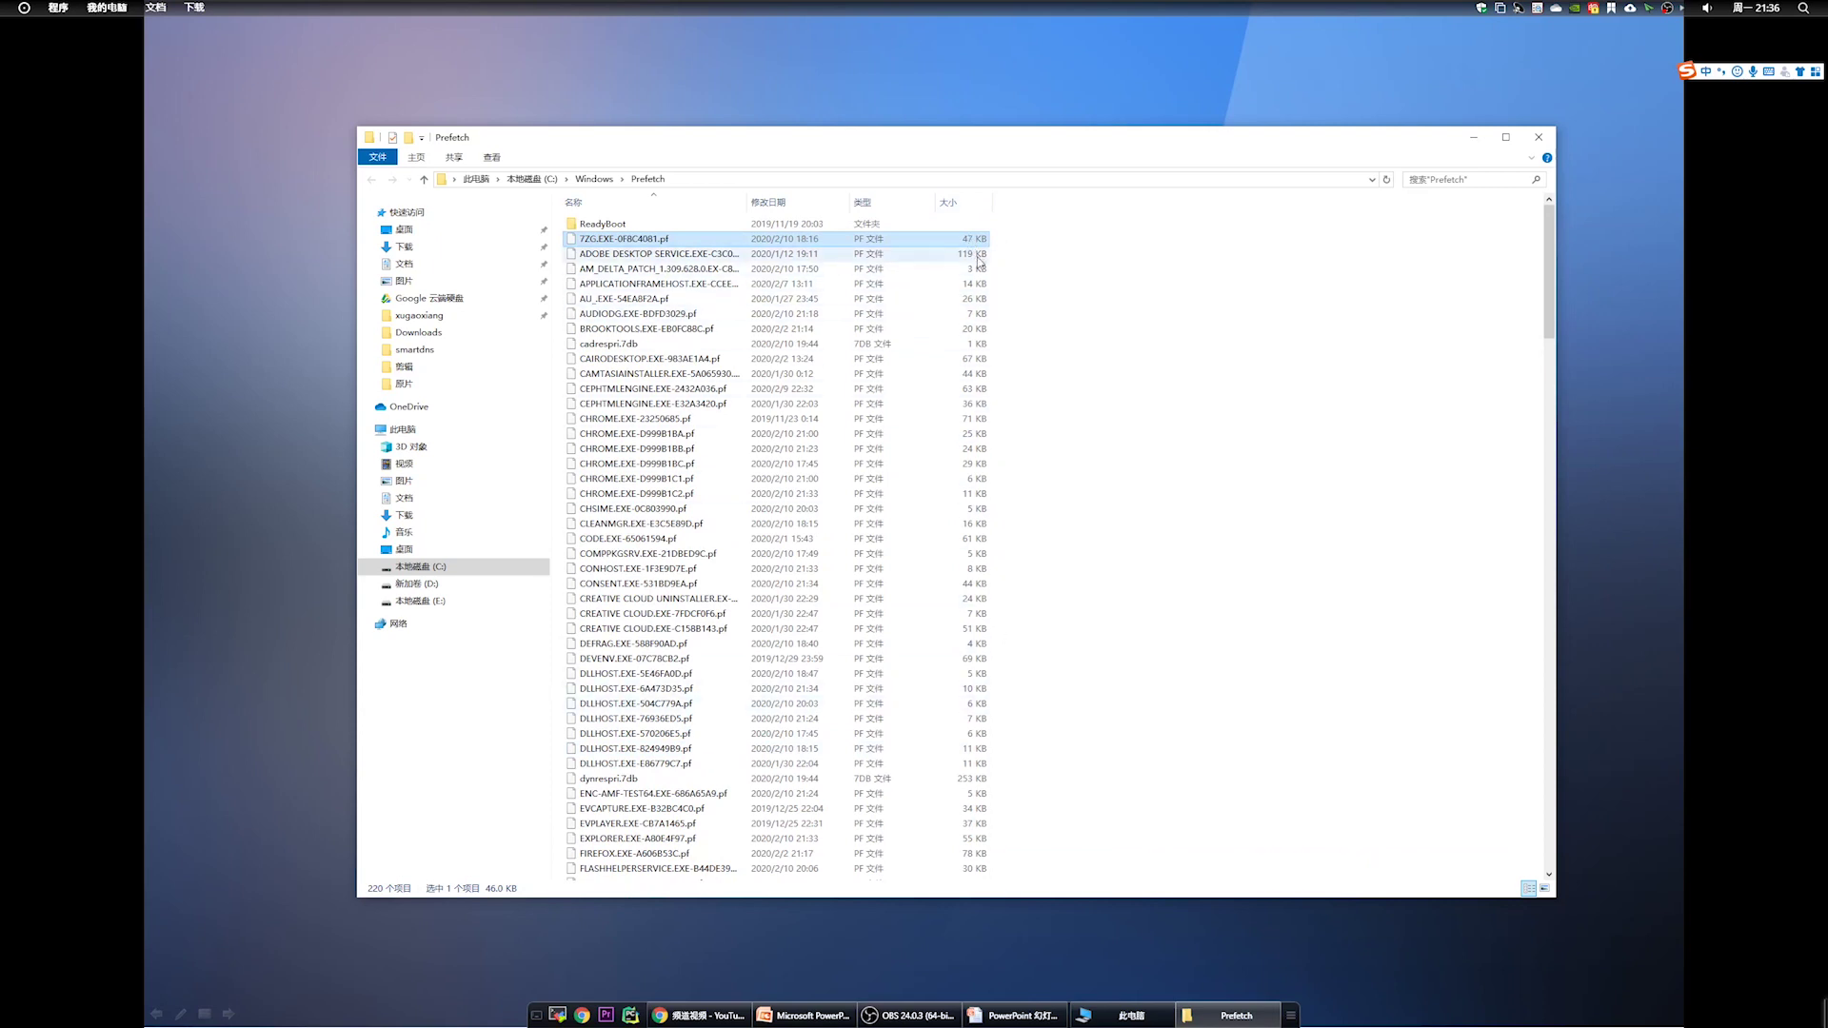
scroll(960, 620, down, 2)
scroll(952, 618, down, 3)
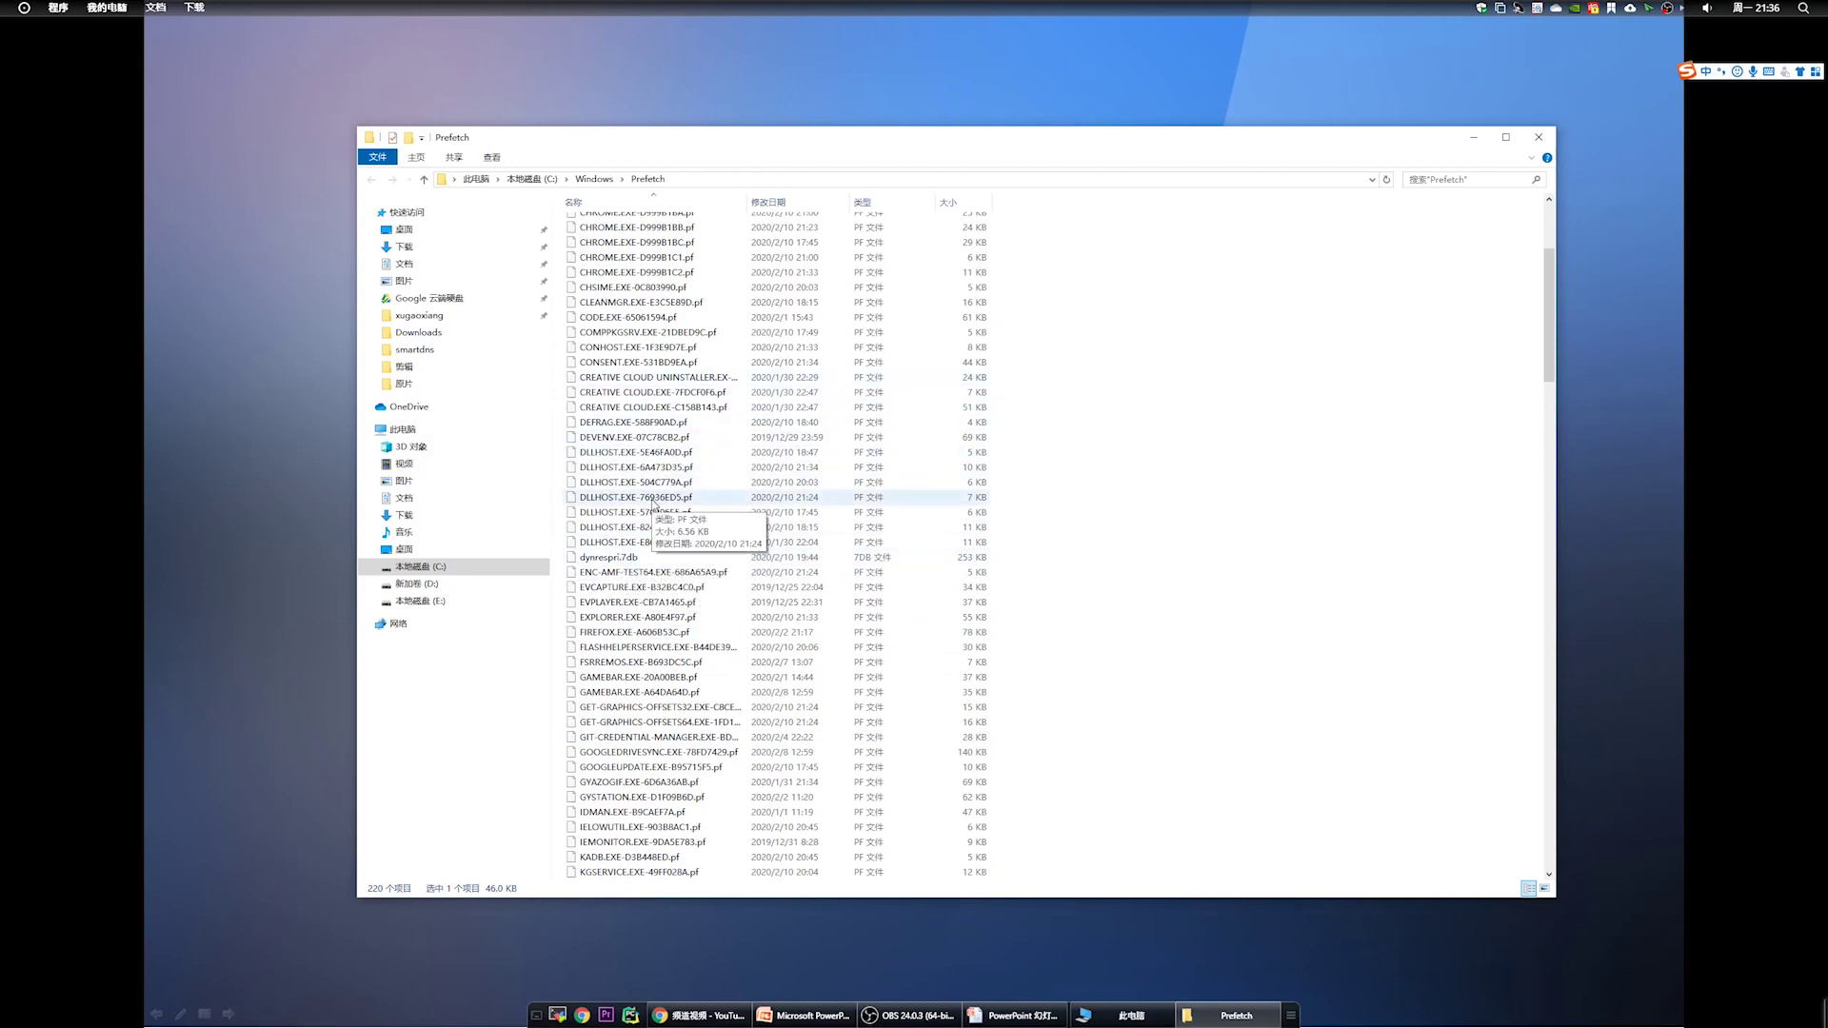
scroll(653, 505, down, 4)
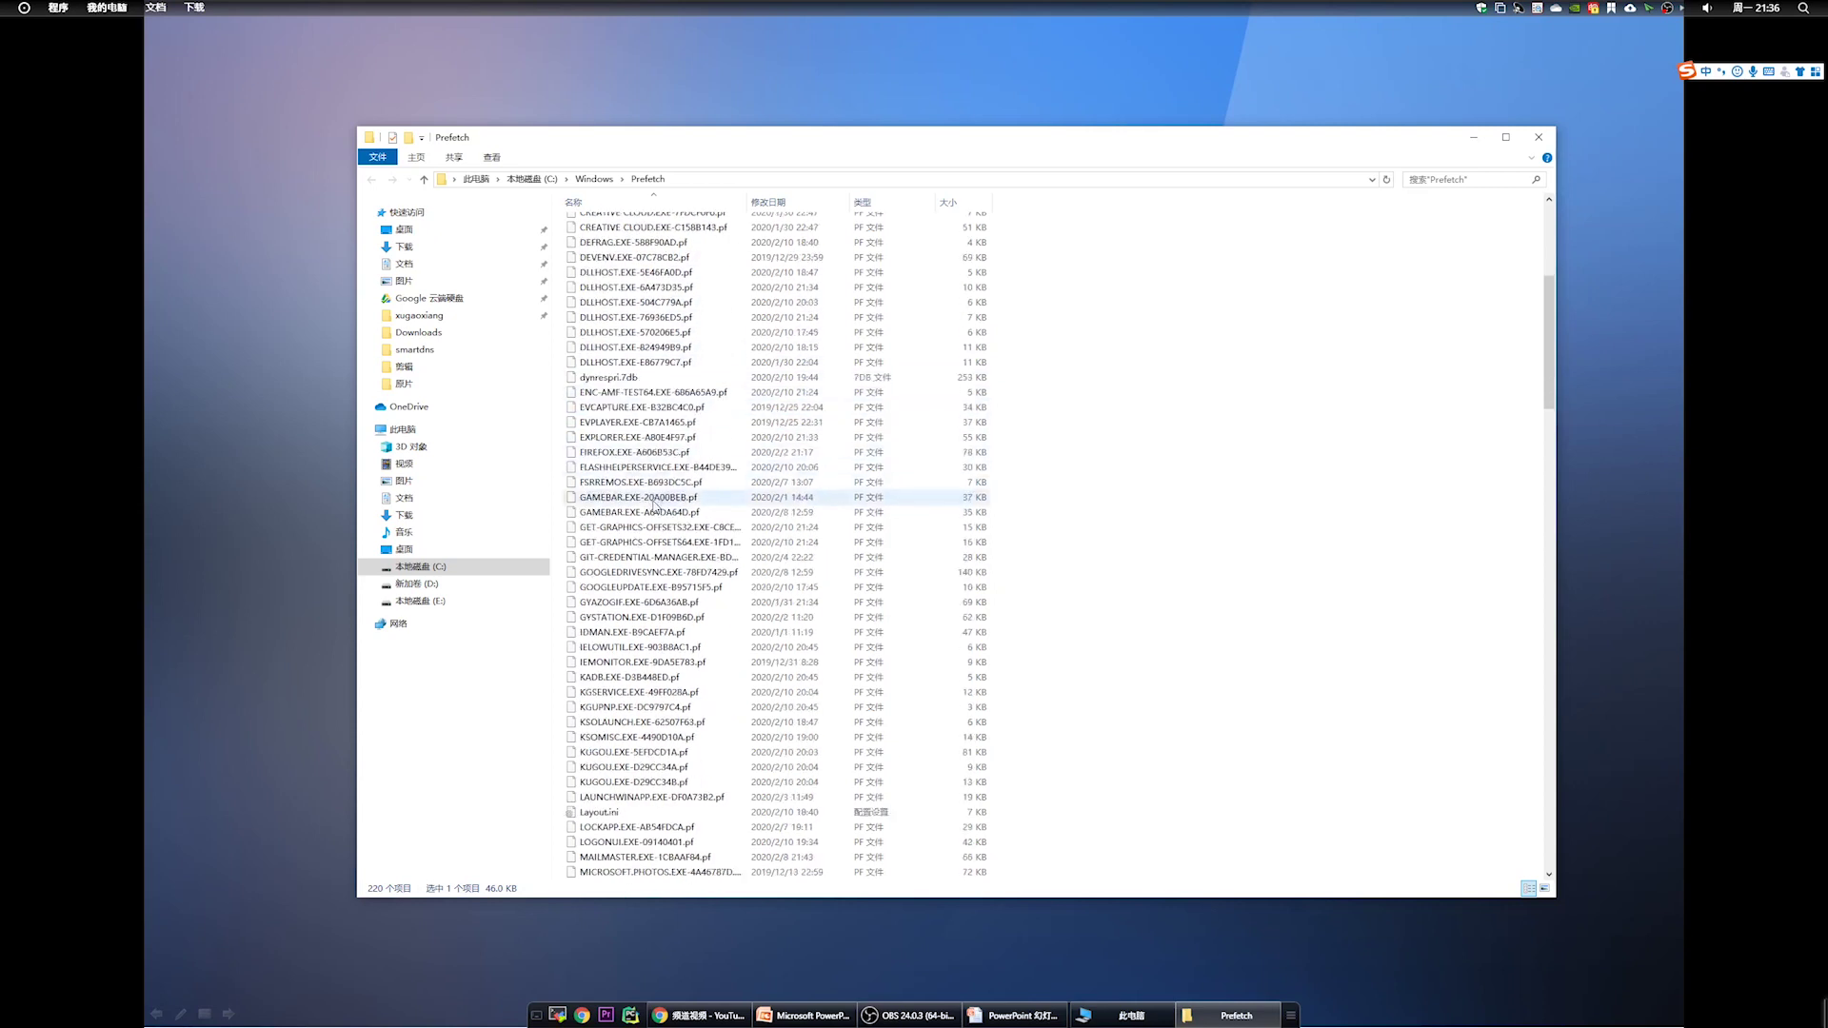
scroll(986, 699, down, 9)
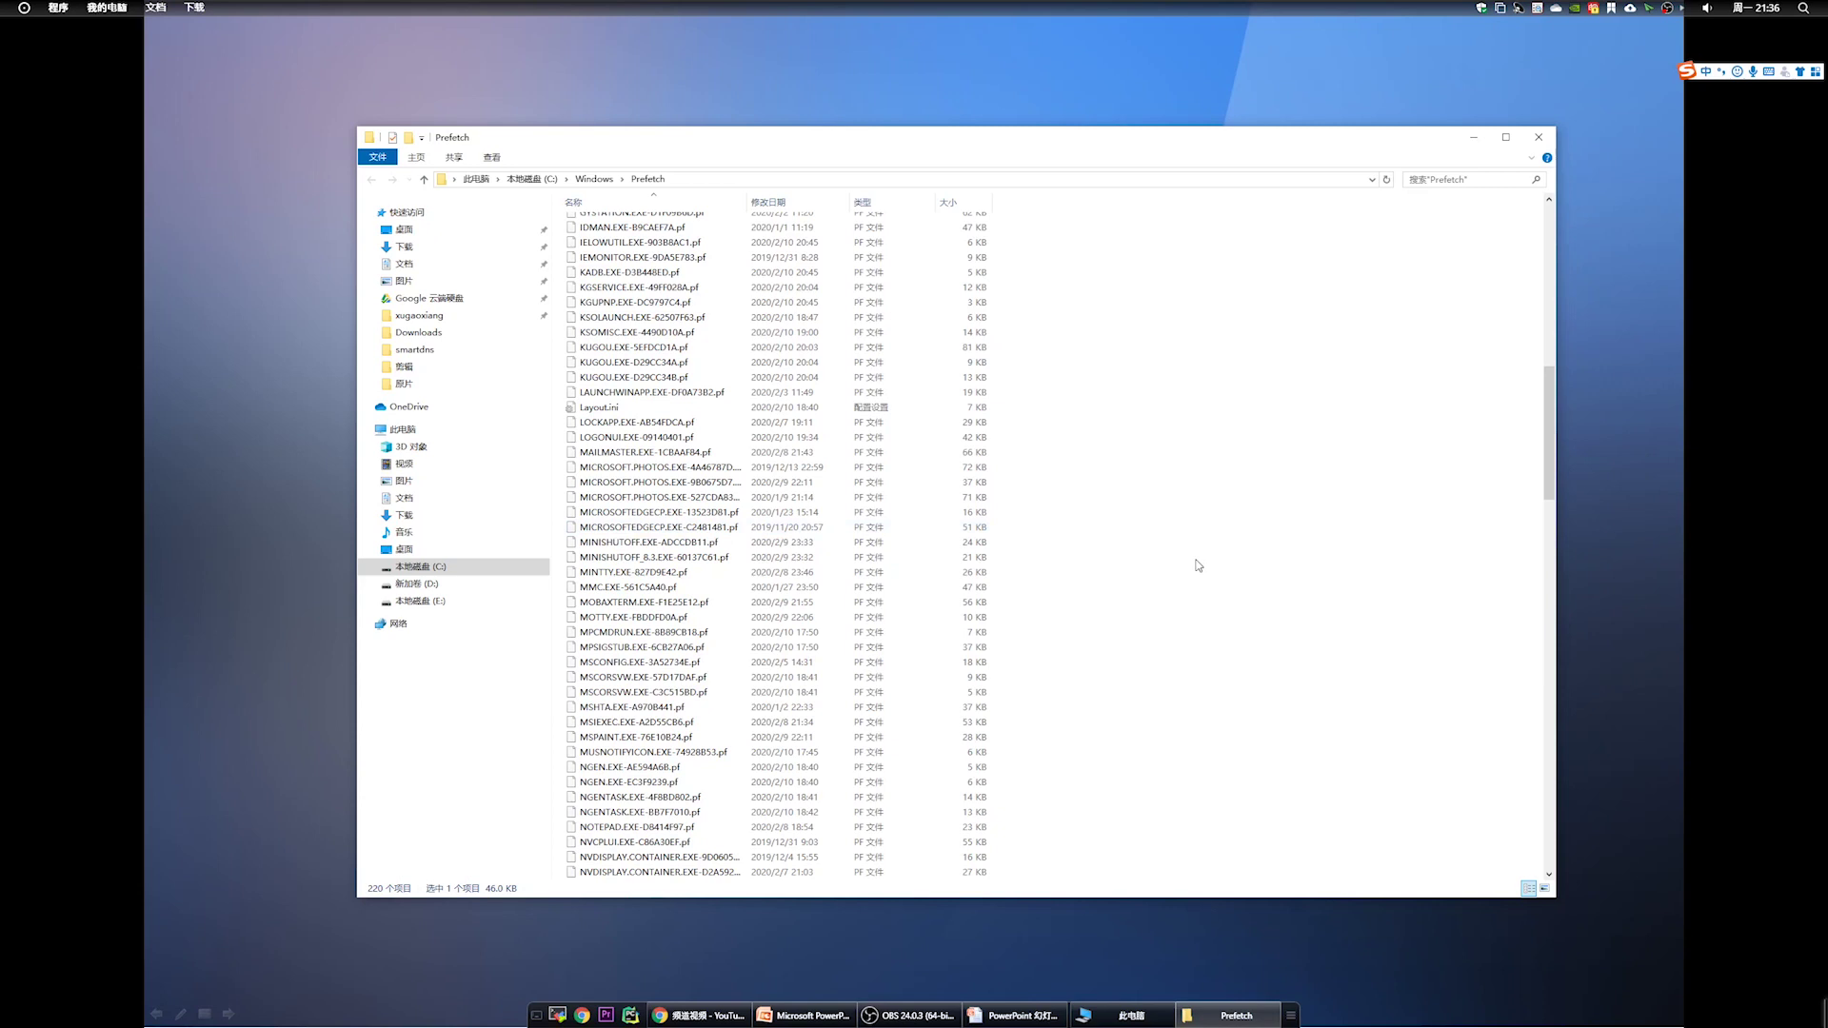
Delete all items in the Prefetch folder, skipping the .mkd file in use by SysMain
key(ctrl+a)
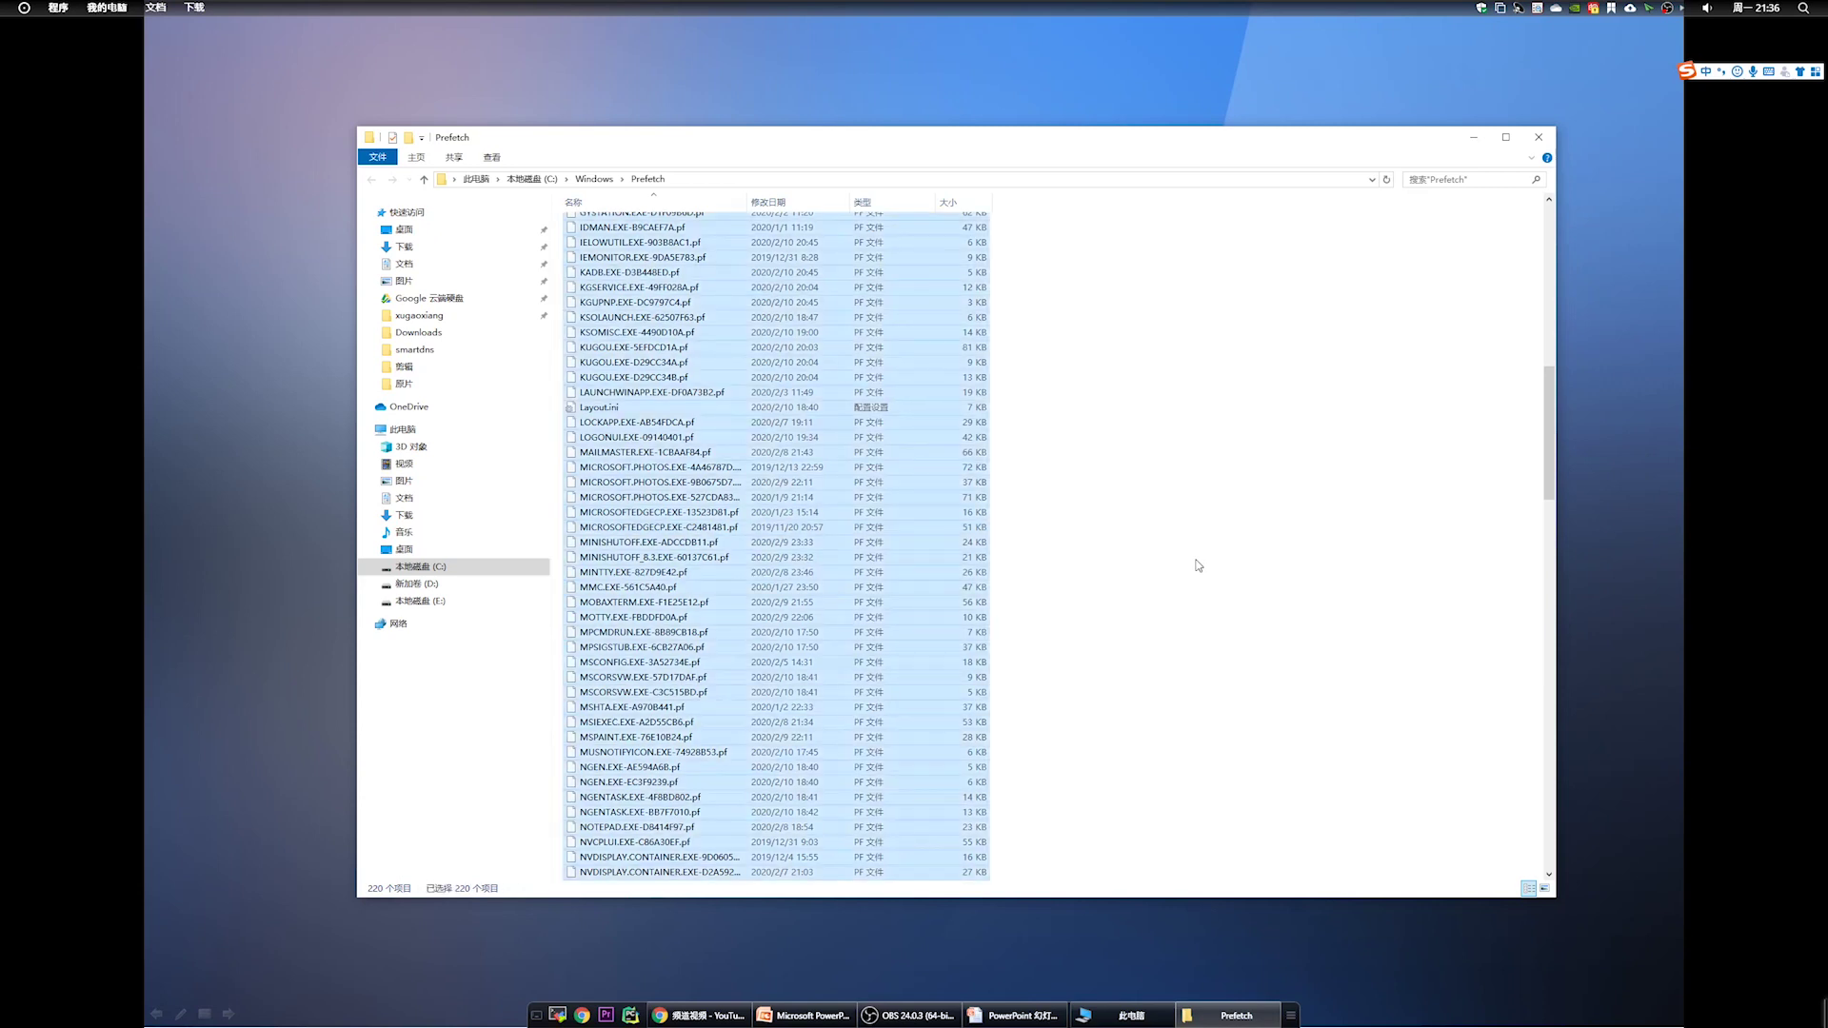
right_click(815, 563)
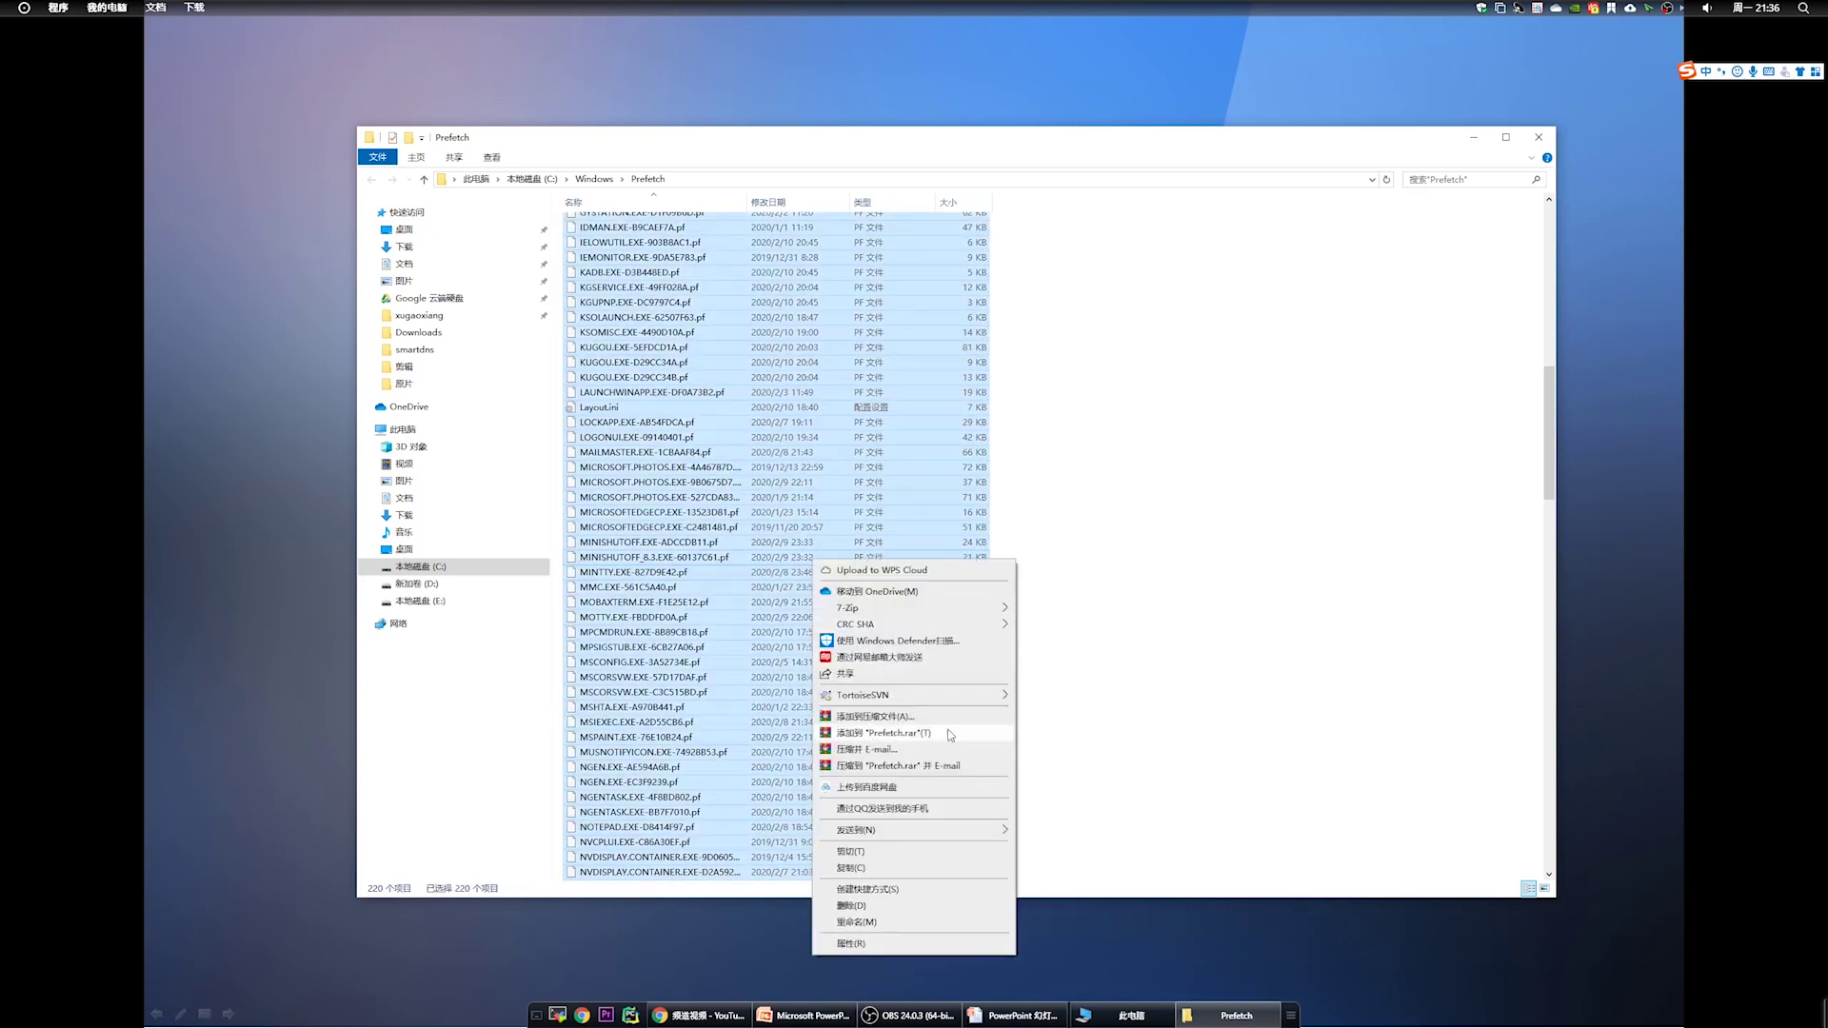
click(905, 901)
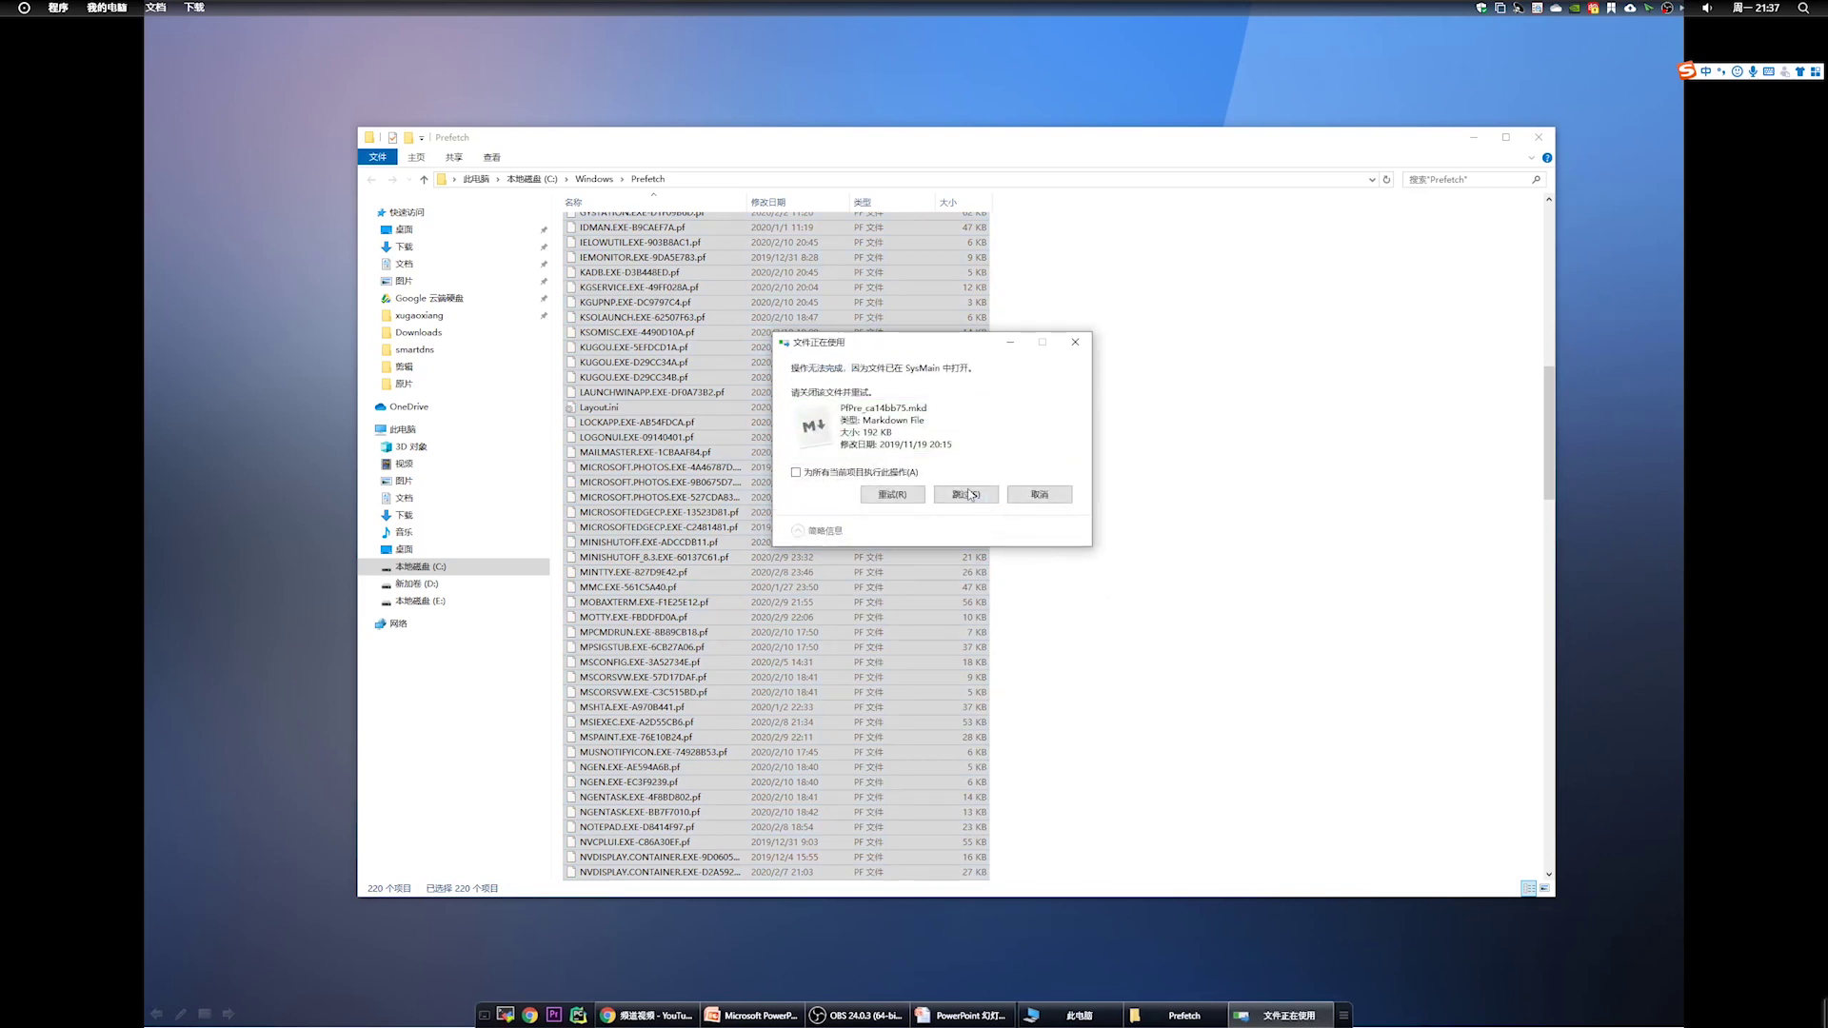
click(966, 495)
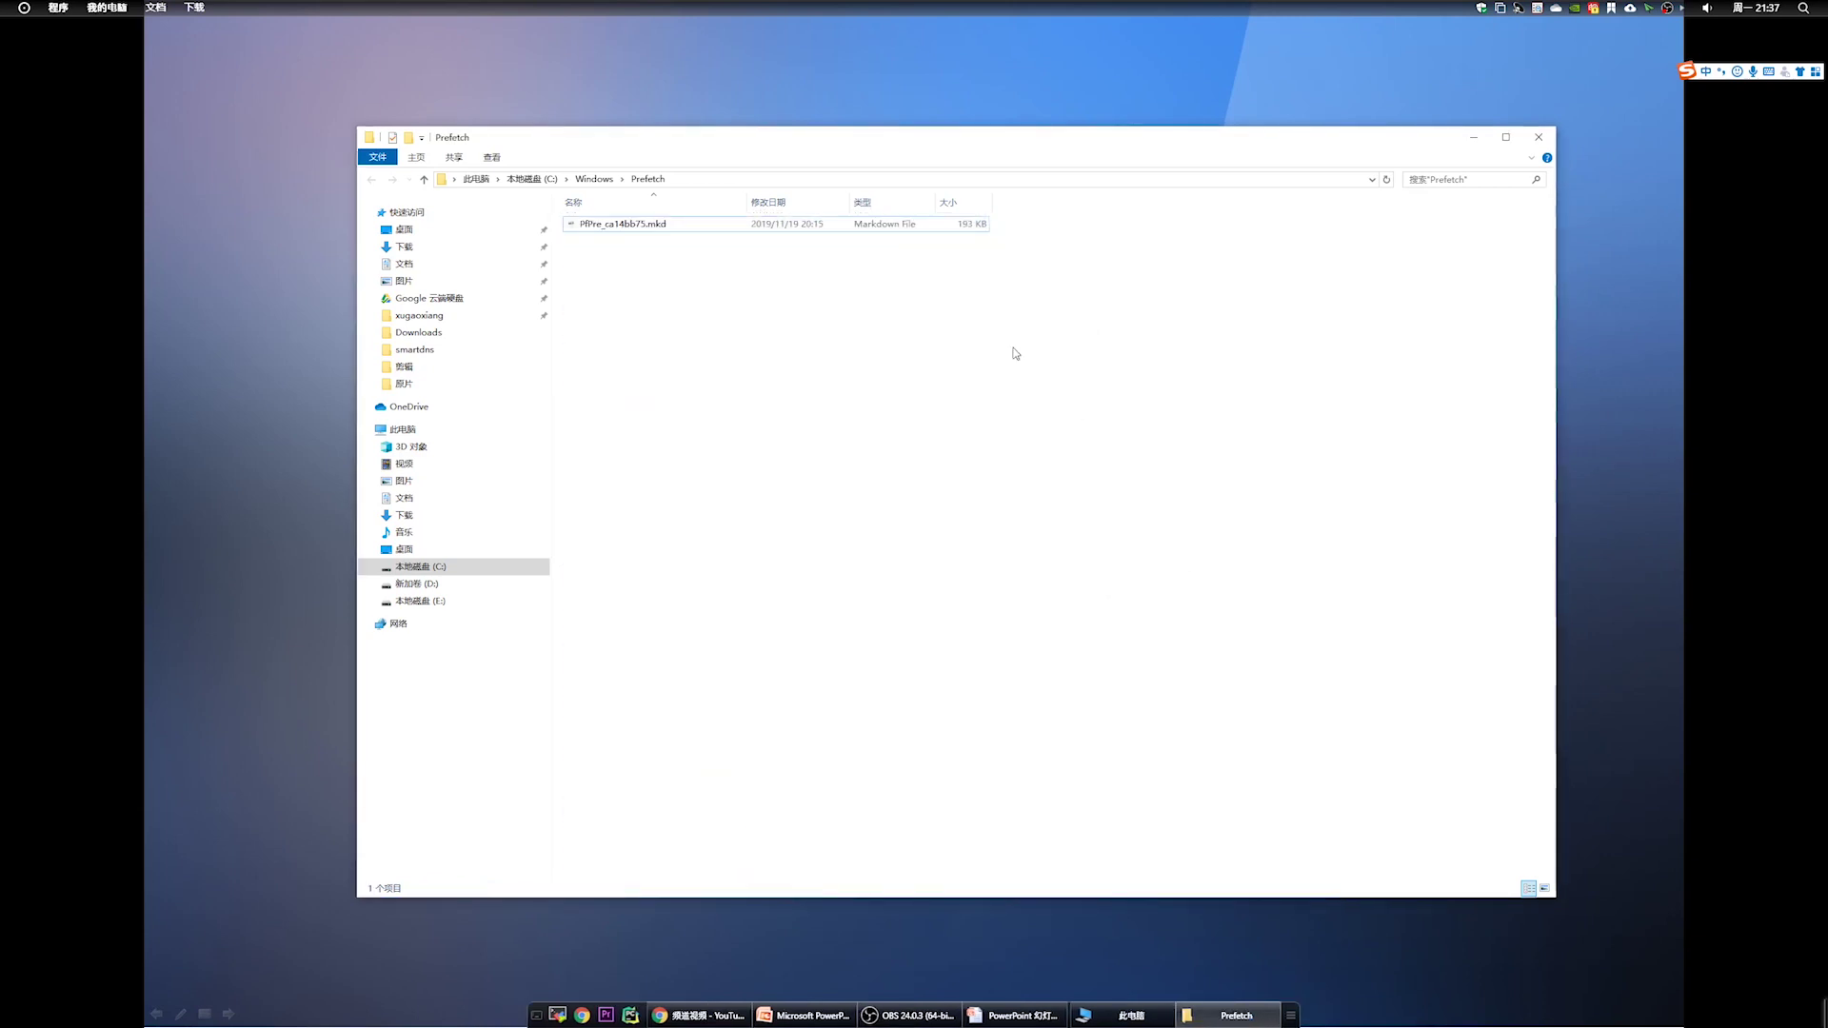
Go up from Prefetch to the parent Windows folder and close the file window
click(592, 179)
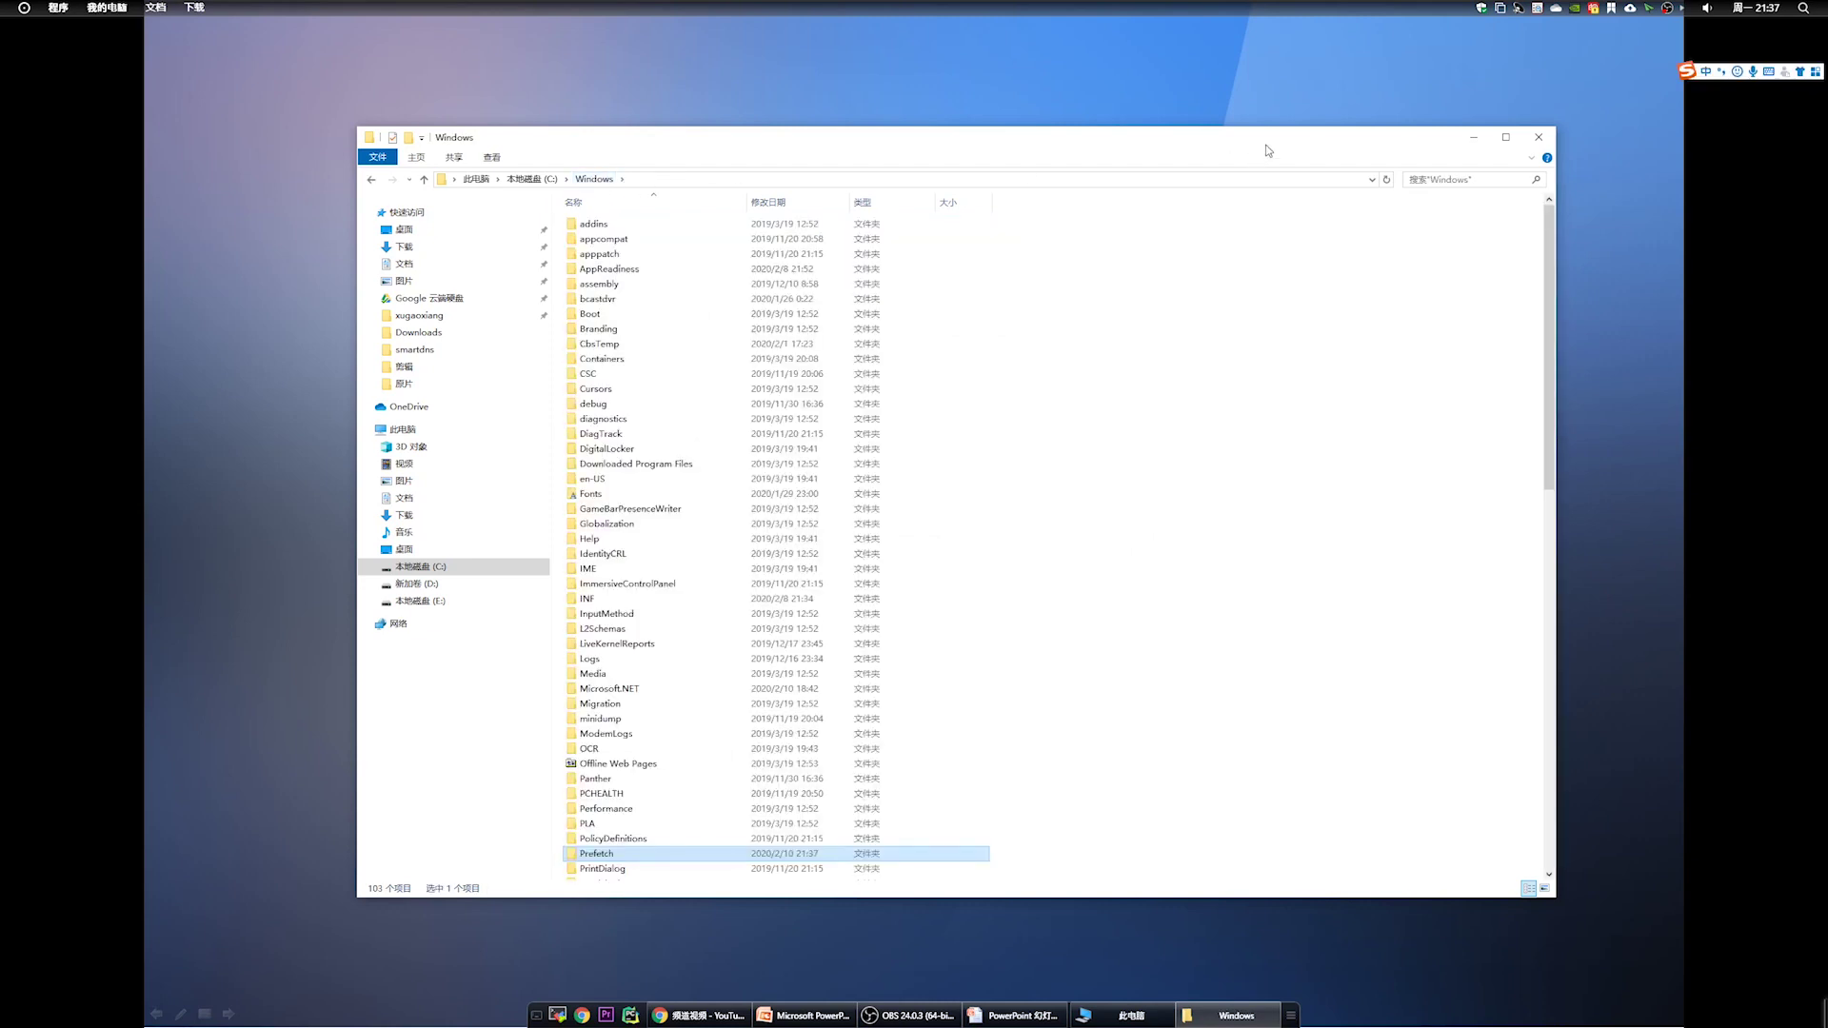
click(1539, 137)
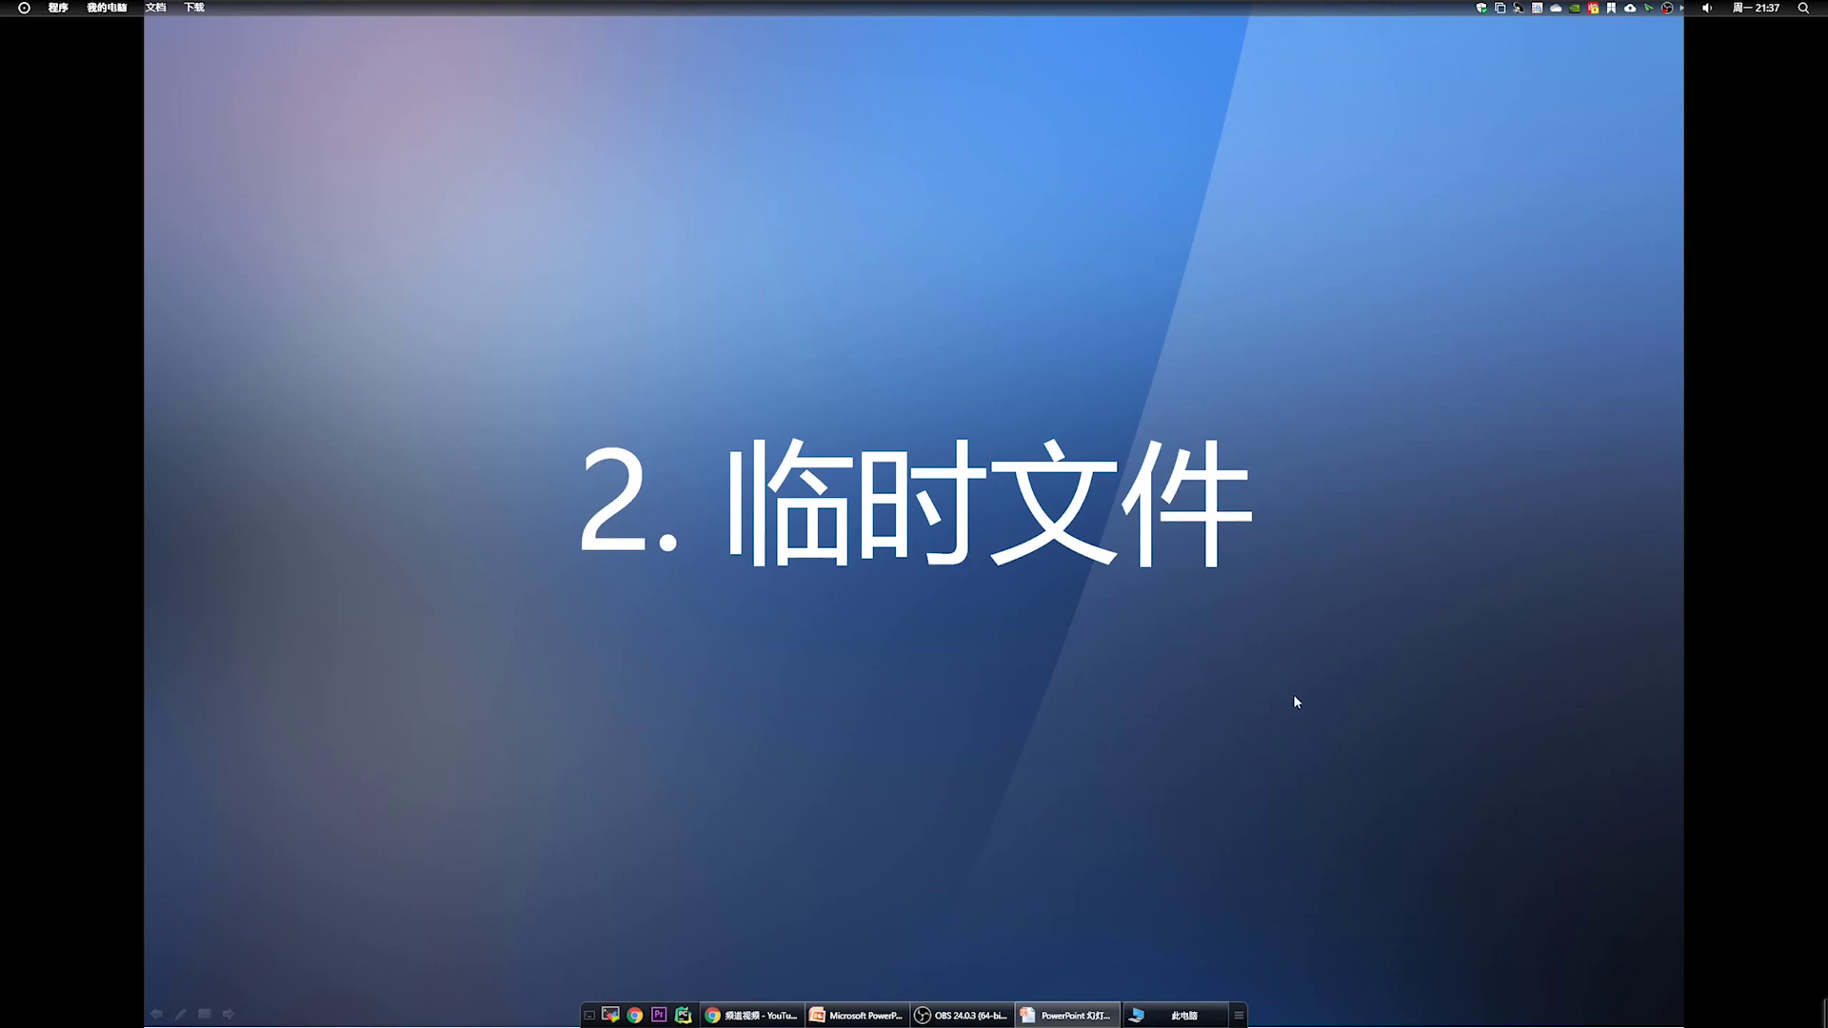
Advance to the 卸载程序 slide, review the installed programs in the Windows Control Panel's 程序和功能 list, and close it
key(Right)
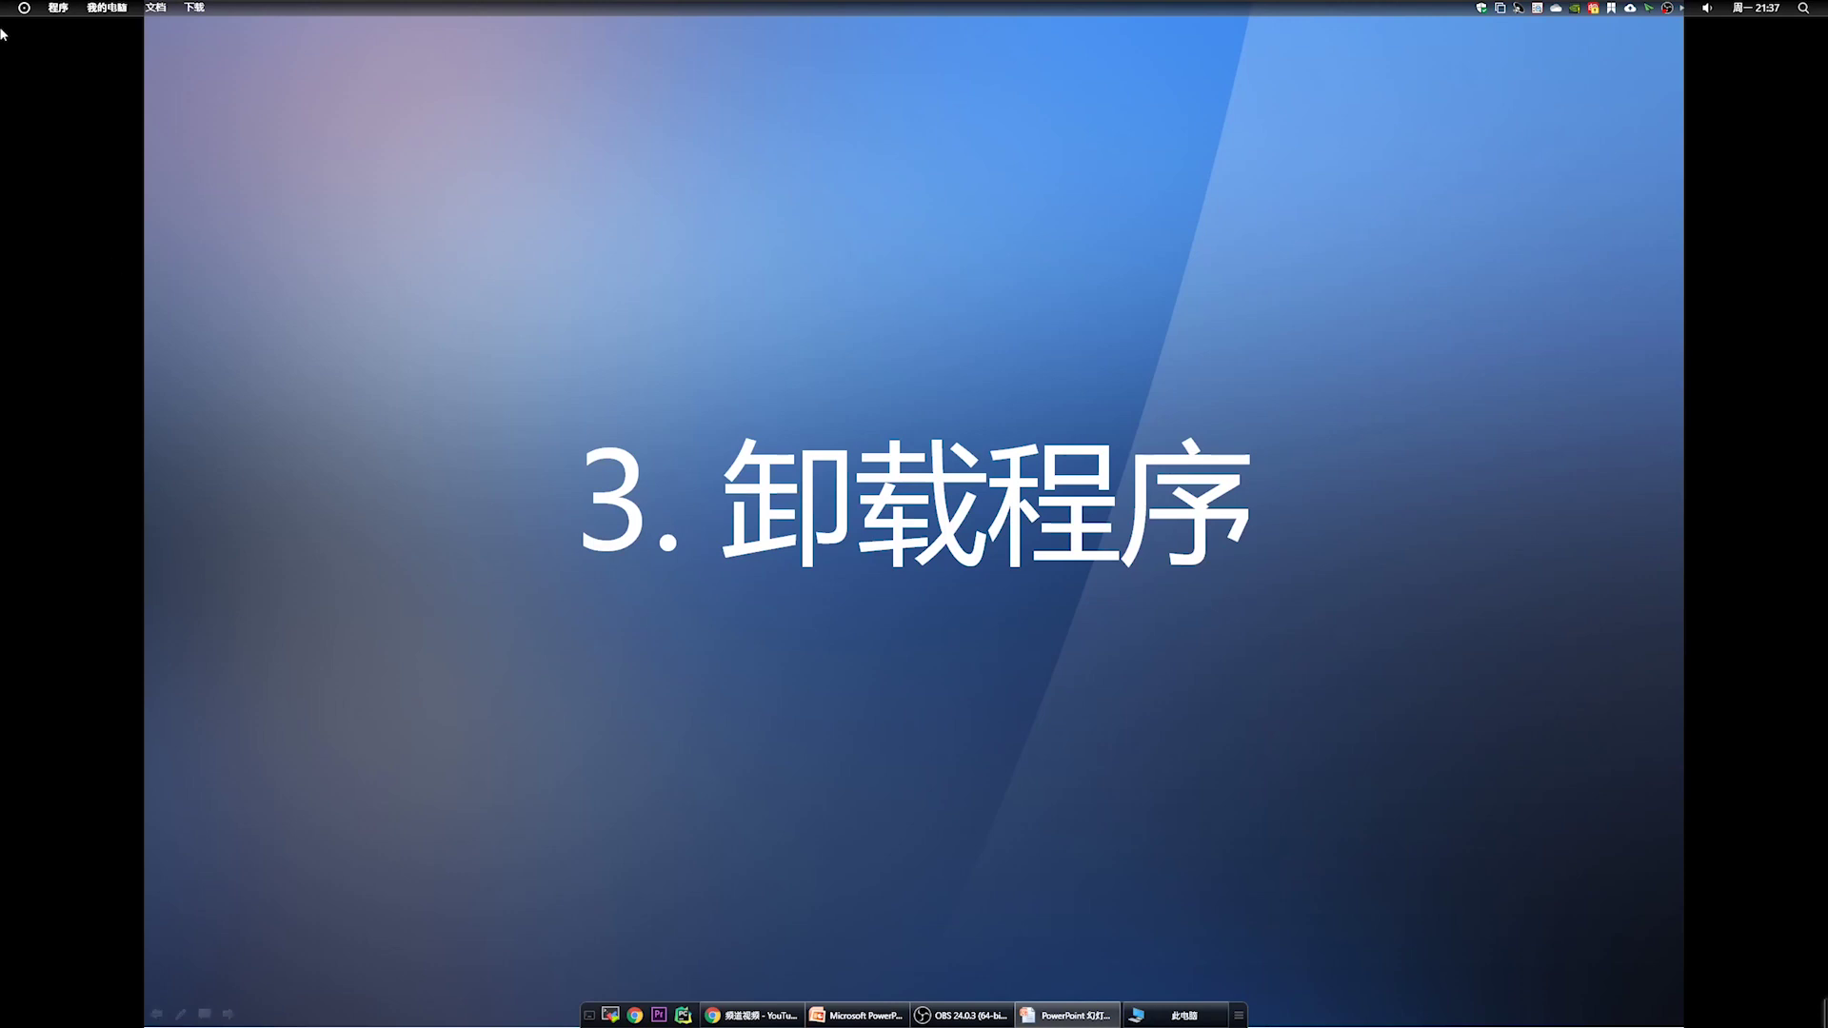
click(23, 9)
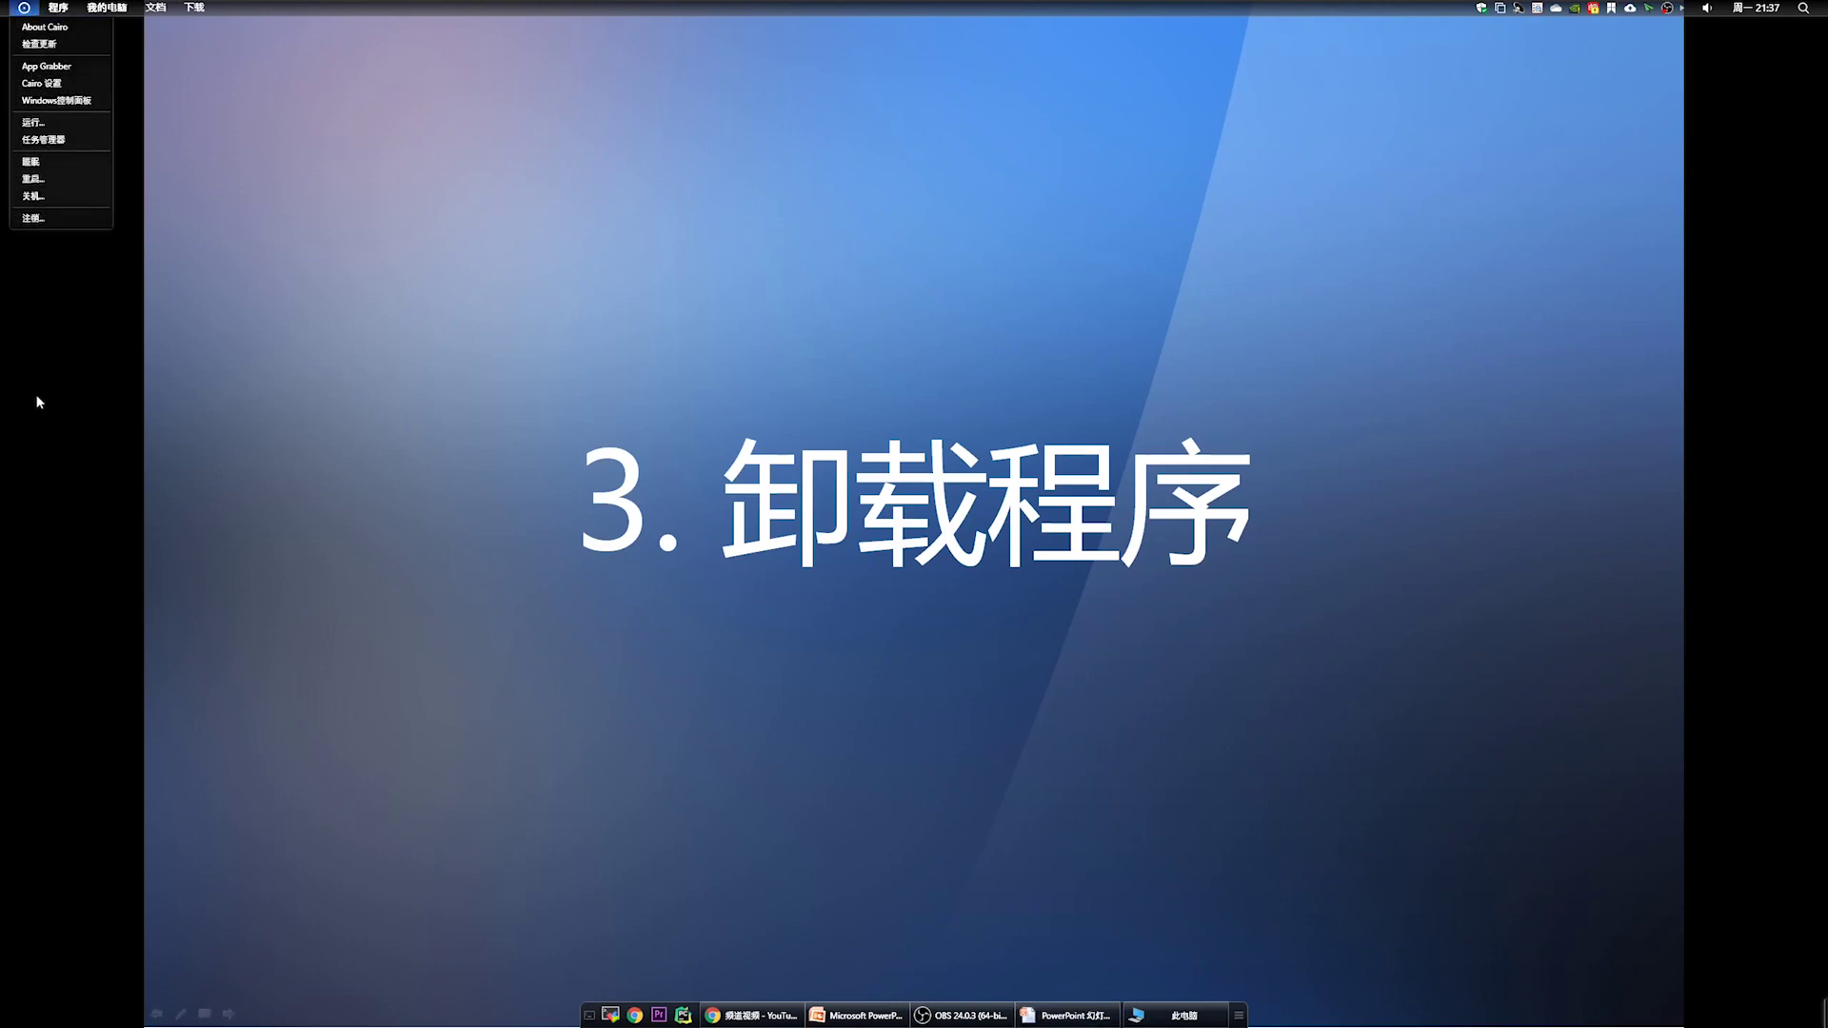
click(58, 8)
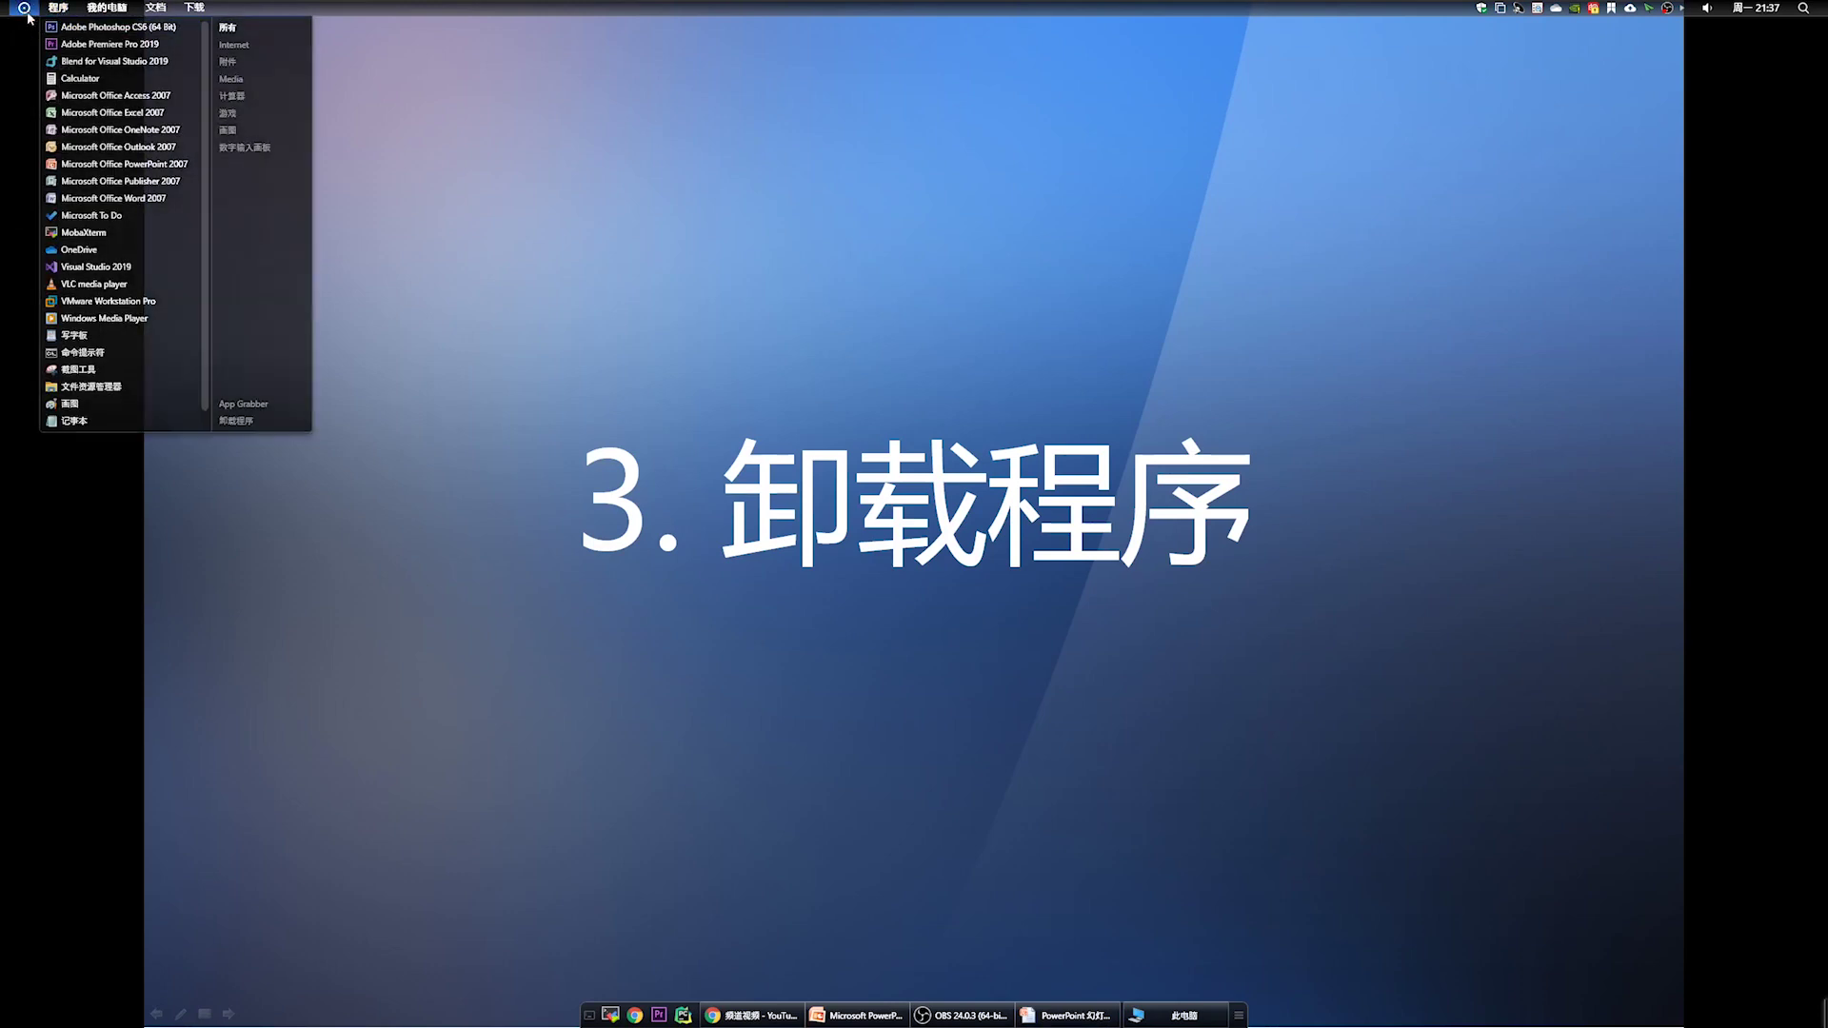
mouse_move(28, 15)
click(59, 105)
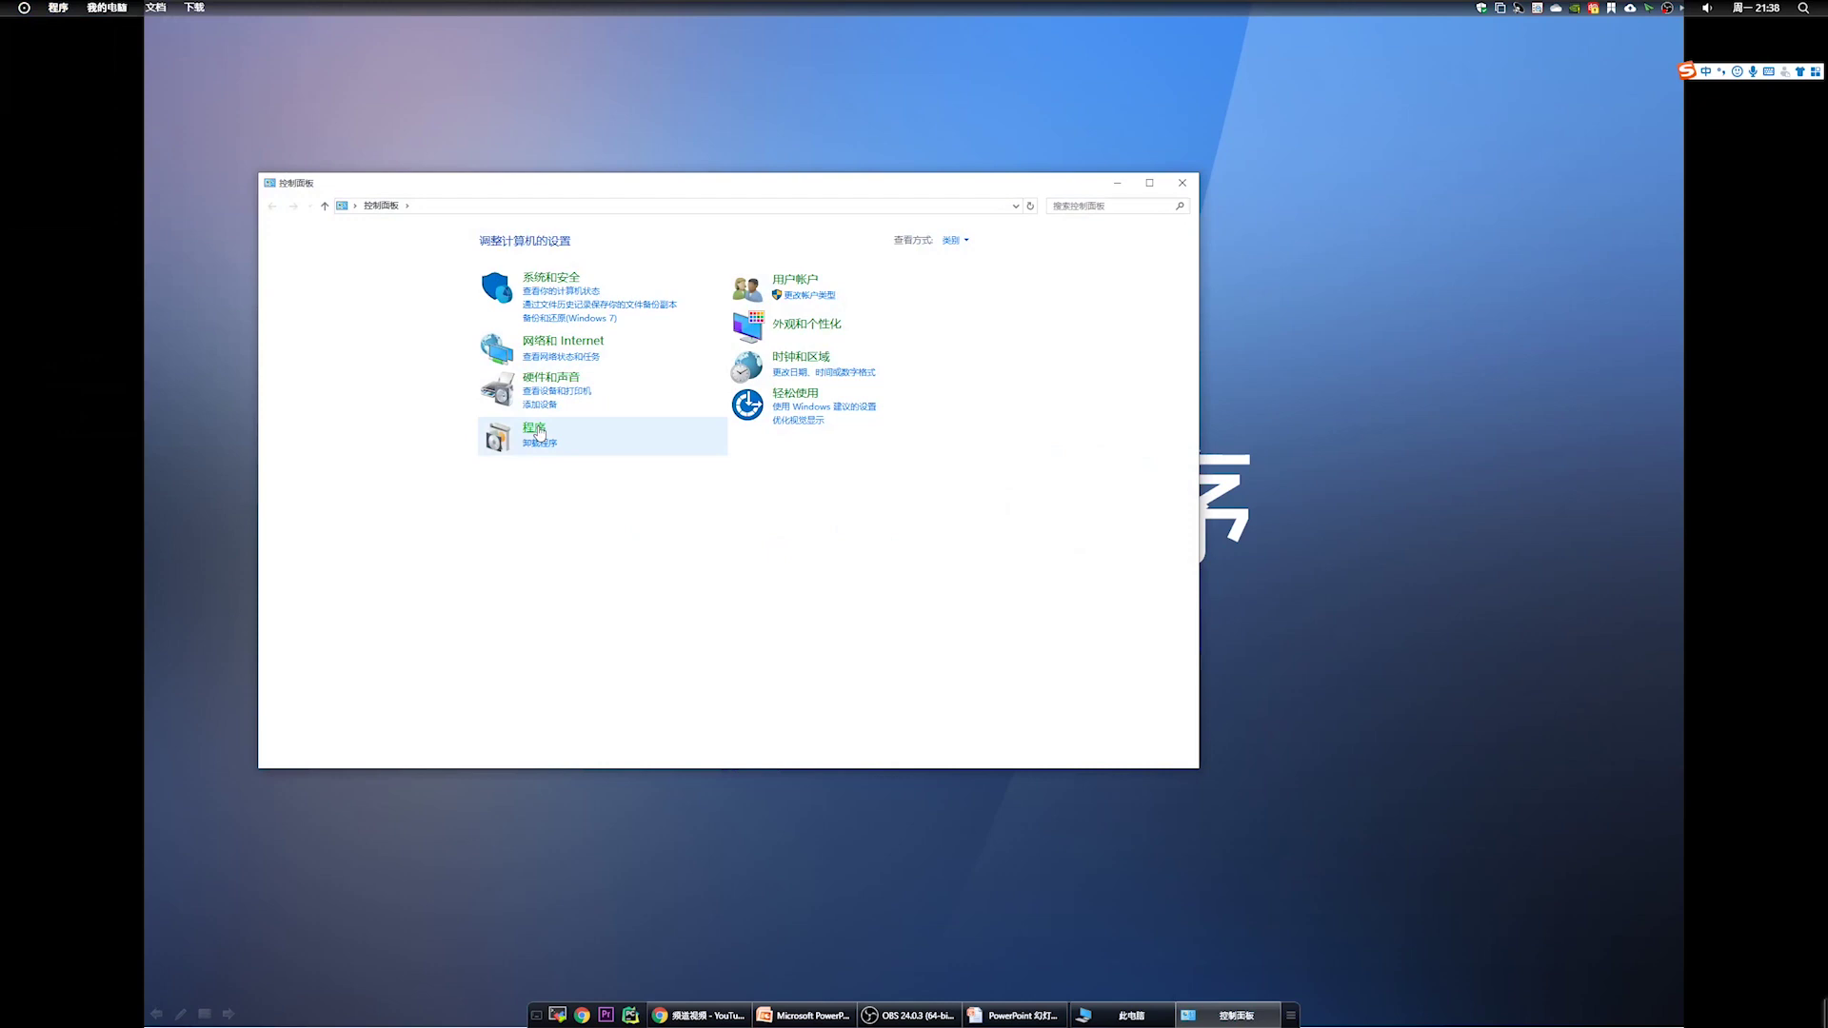
click(536, 430)
click(475, 256)
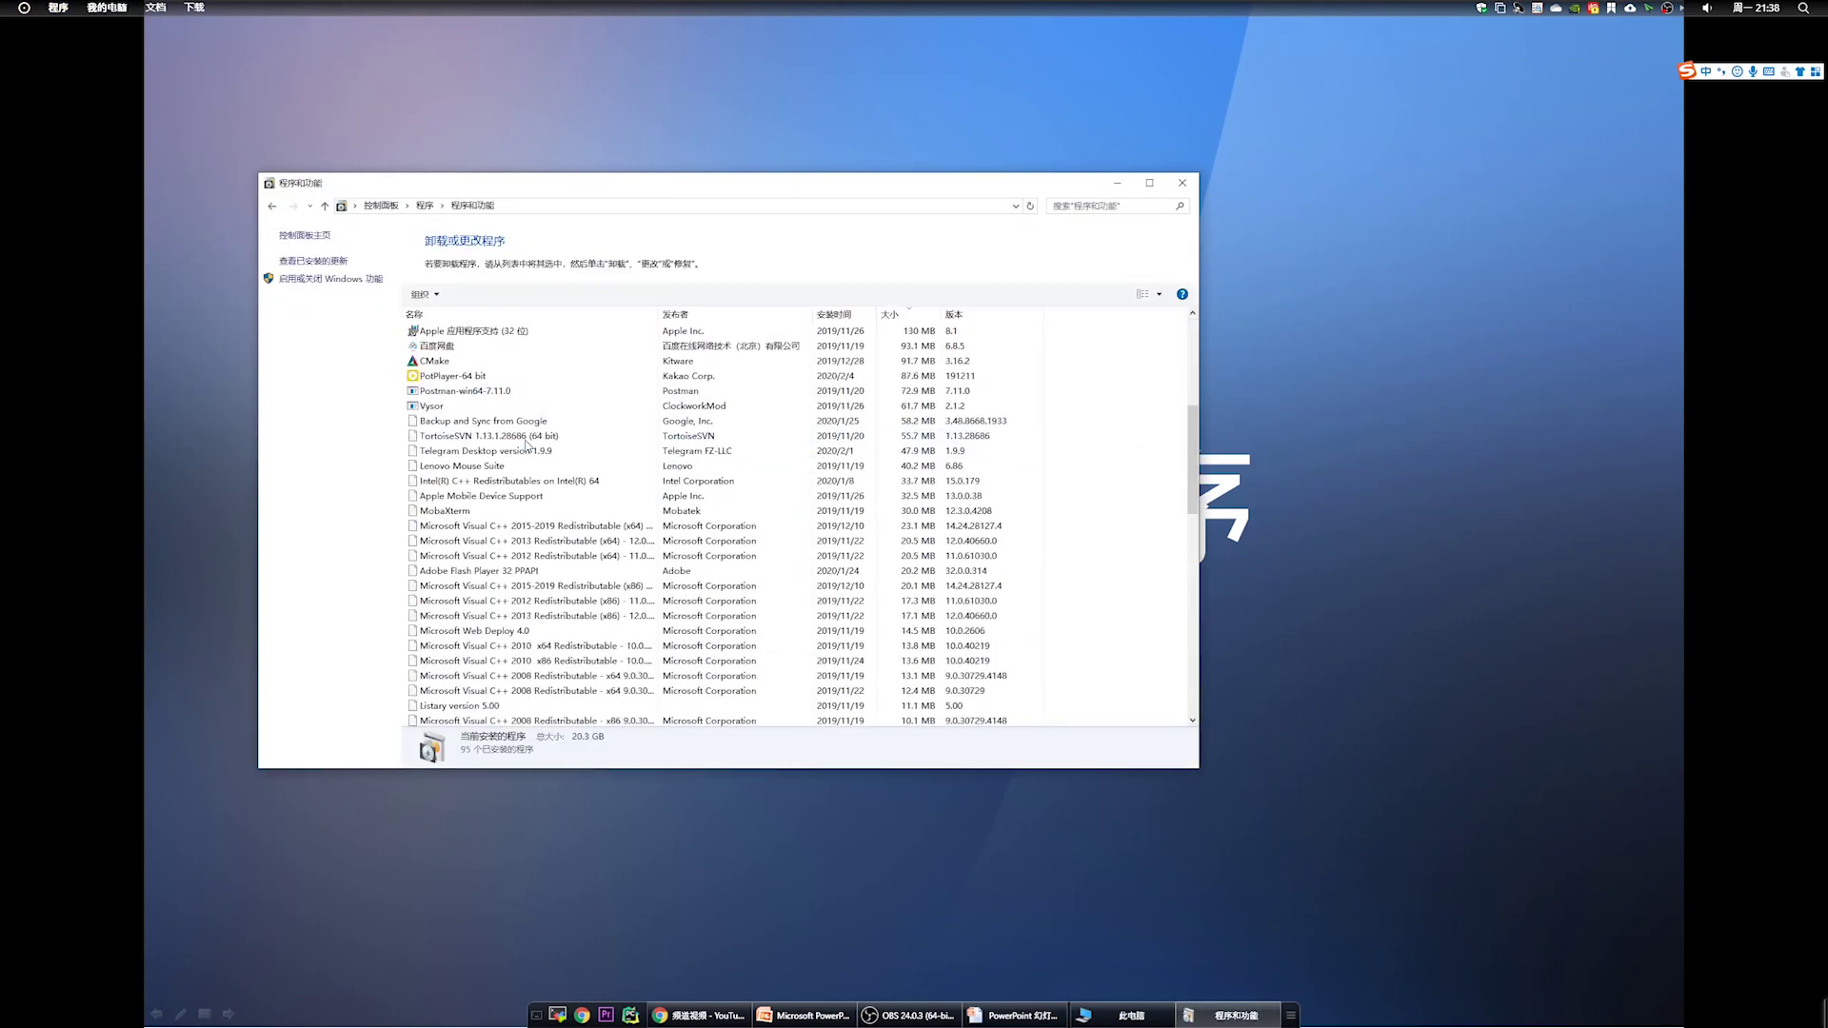
scroll(527, 446, down, 2)
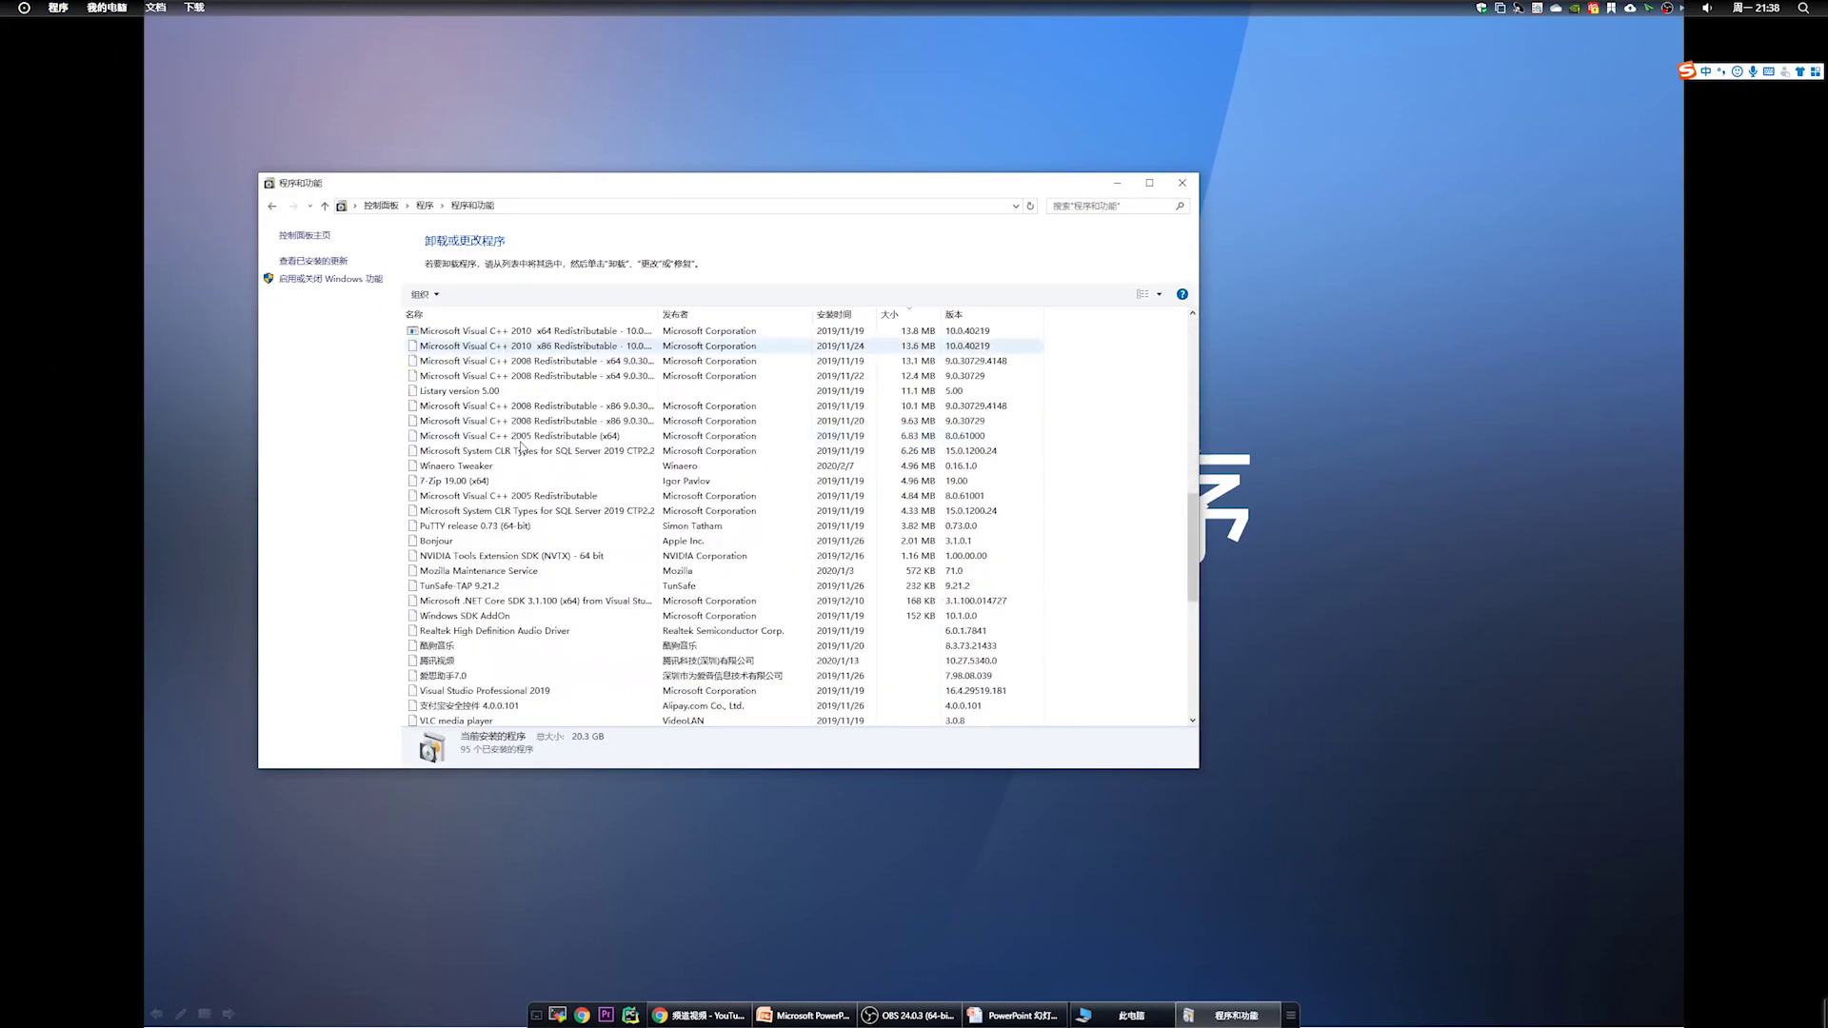
click(1182, 183)
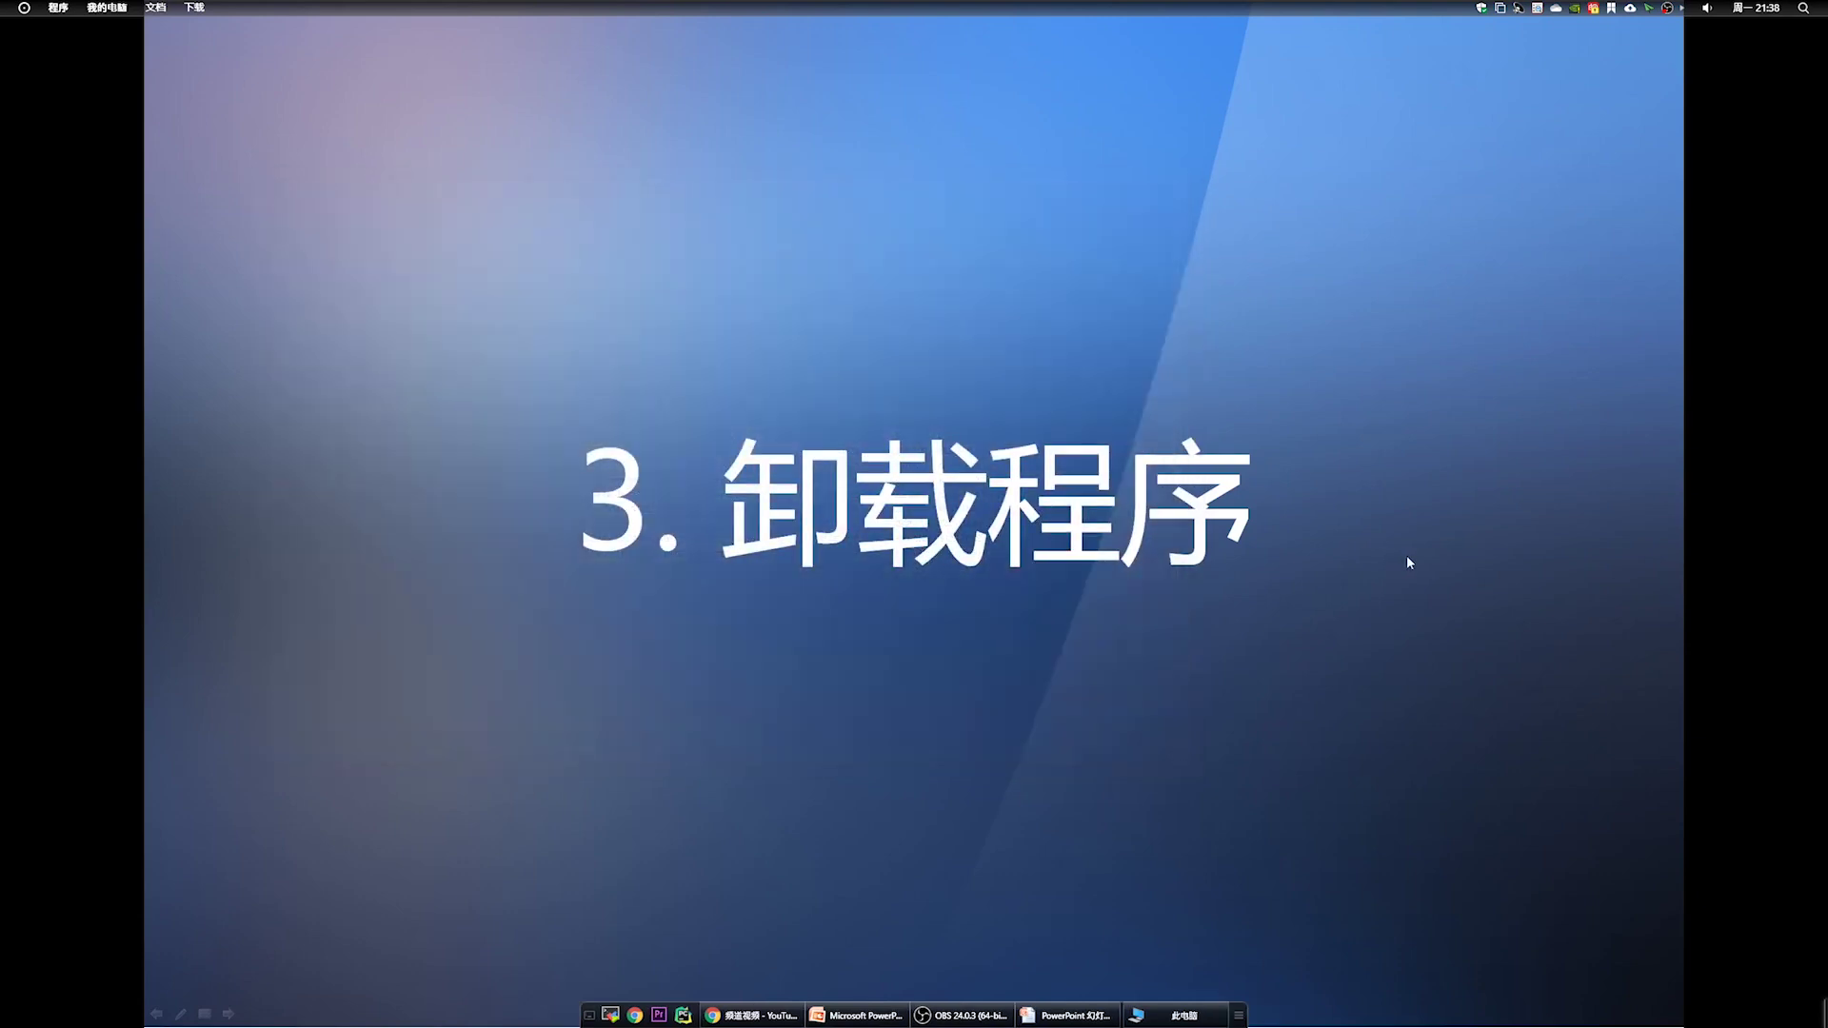
Advance to the 磁盘碎片优化 slide and open the 优化驱动器 tool from the properties of drive C: in 此电脑
click(1378, 635)
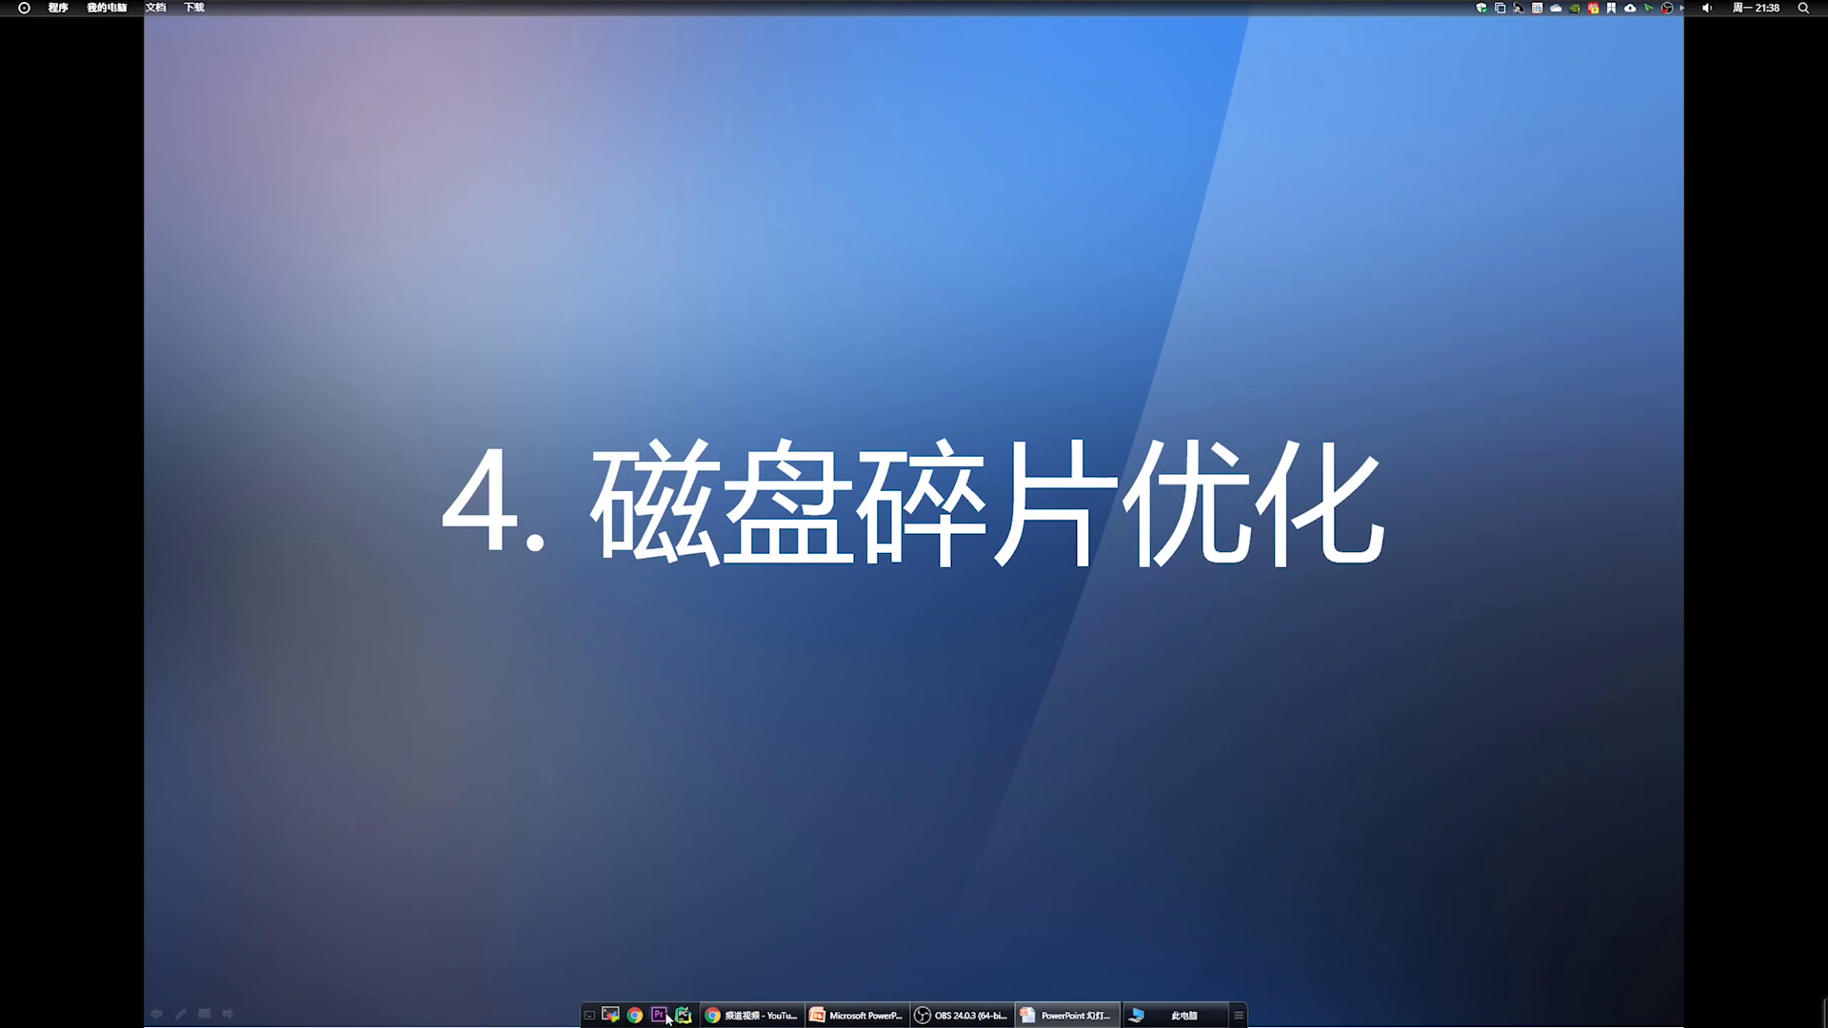
click(1176, 1015)
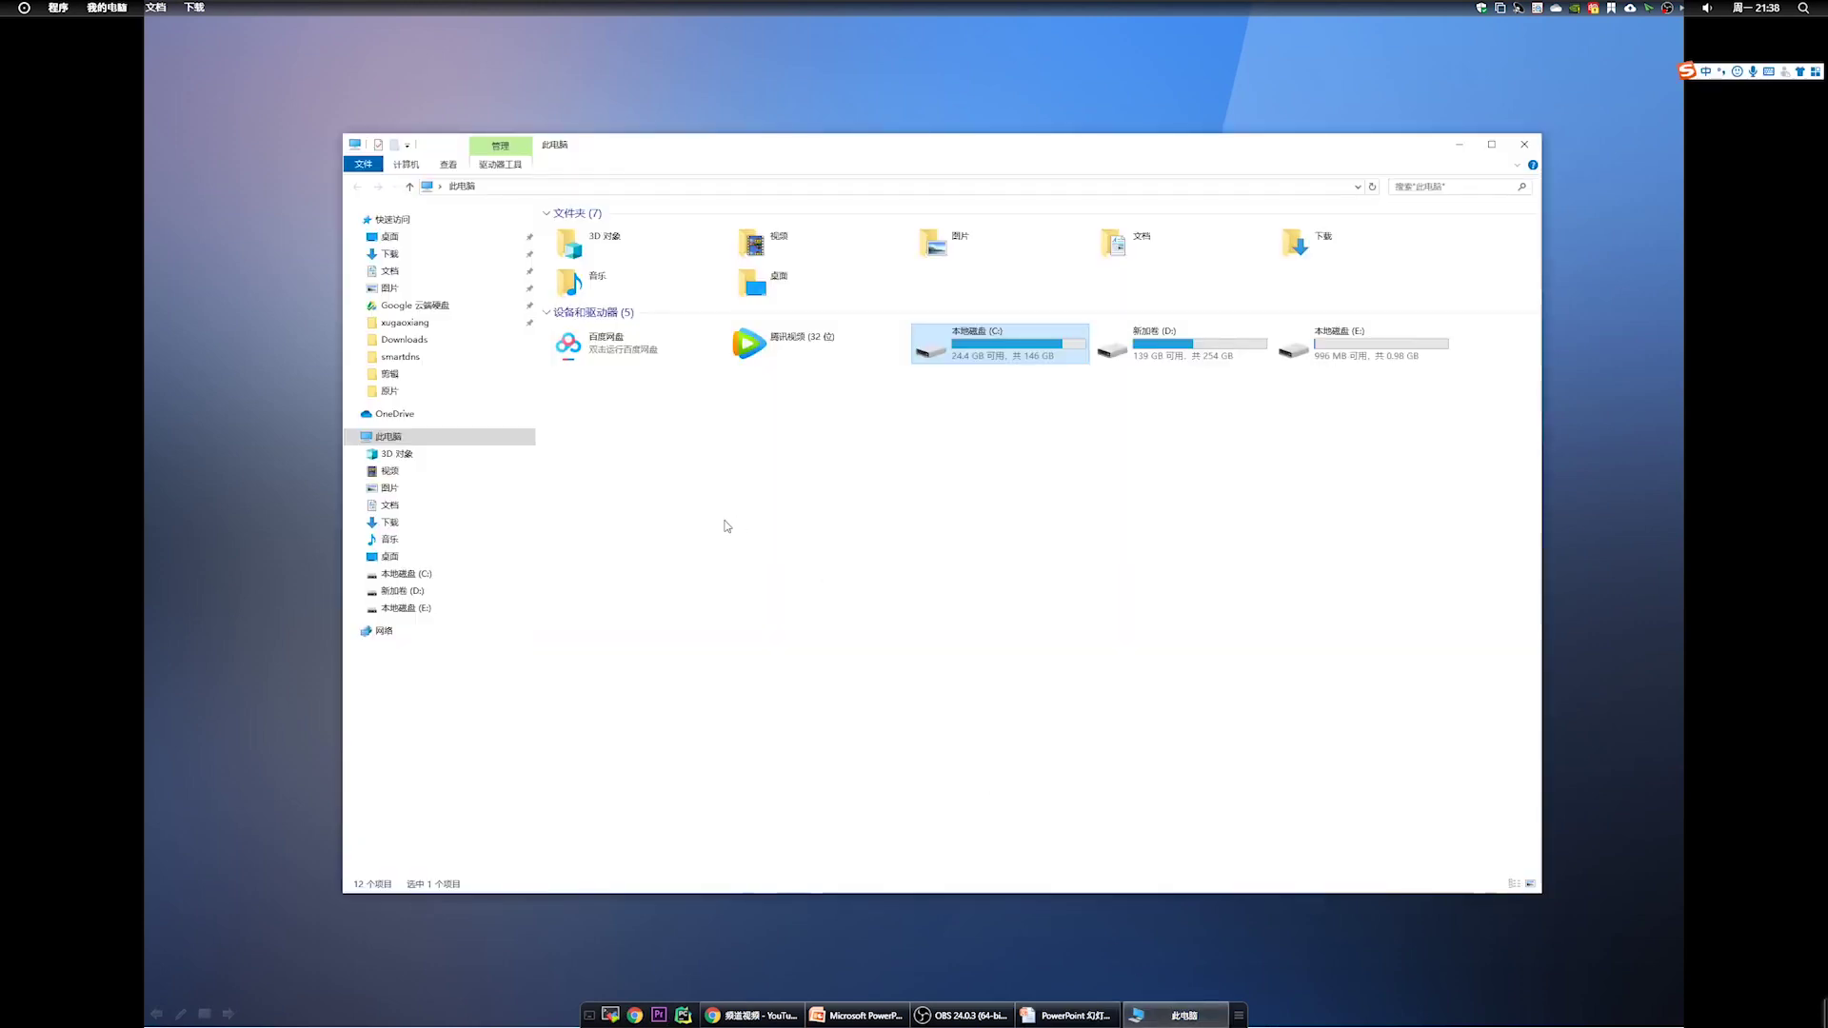
drag(652, 155, 545, 152)
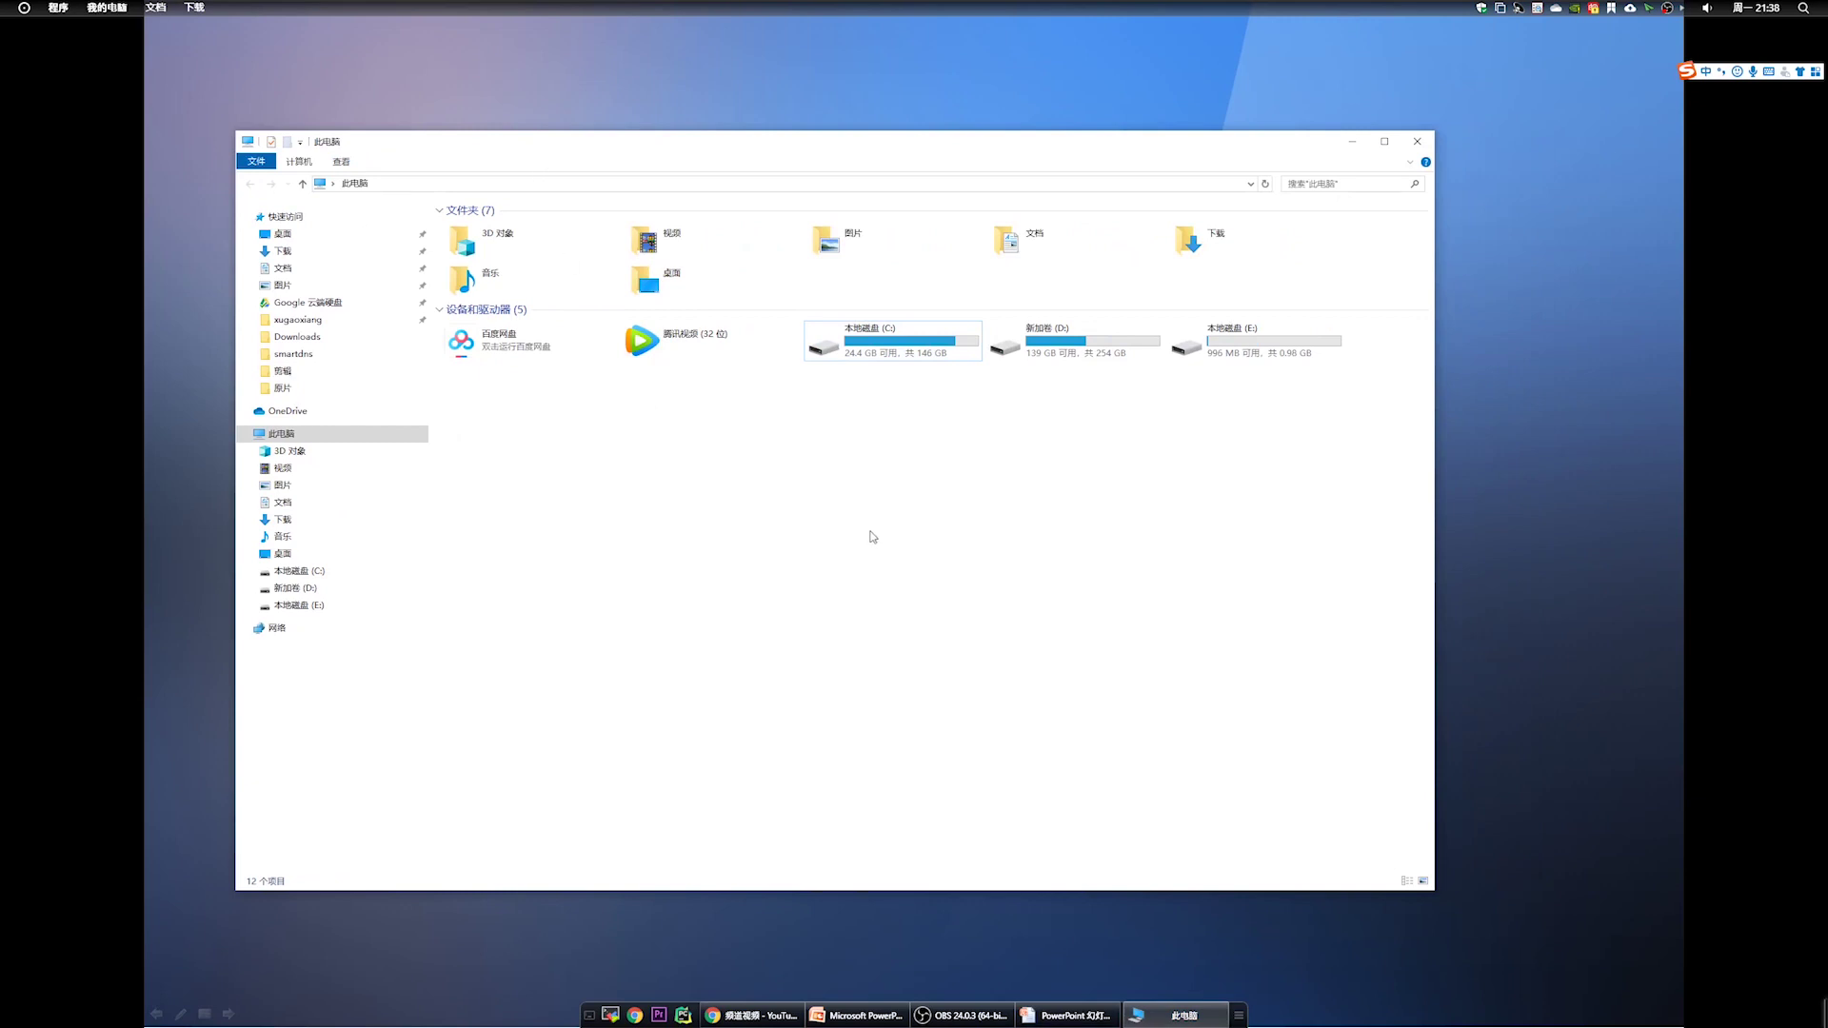
click(885, 345)
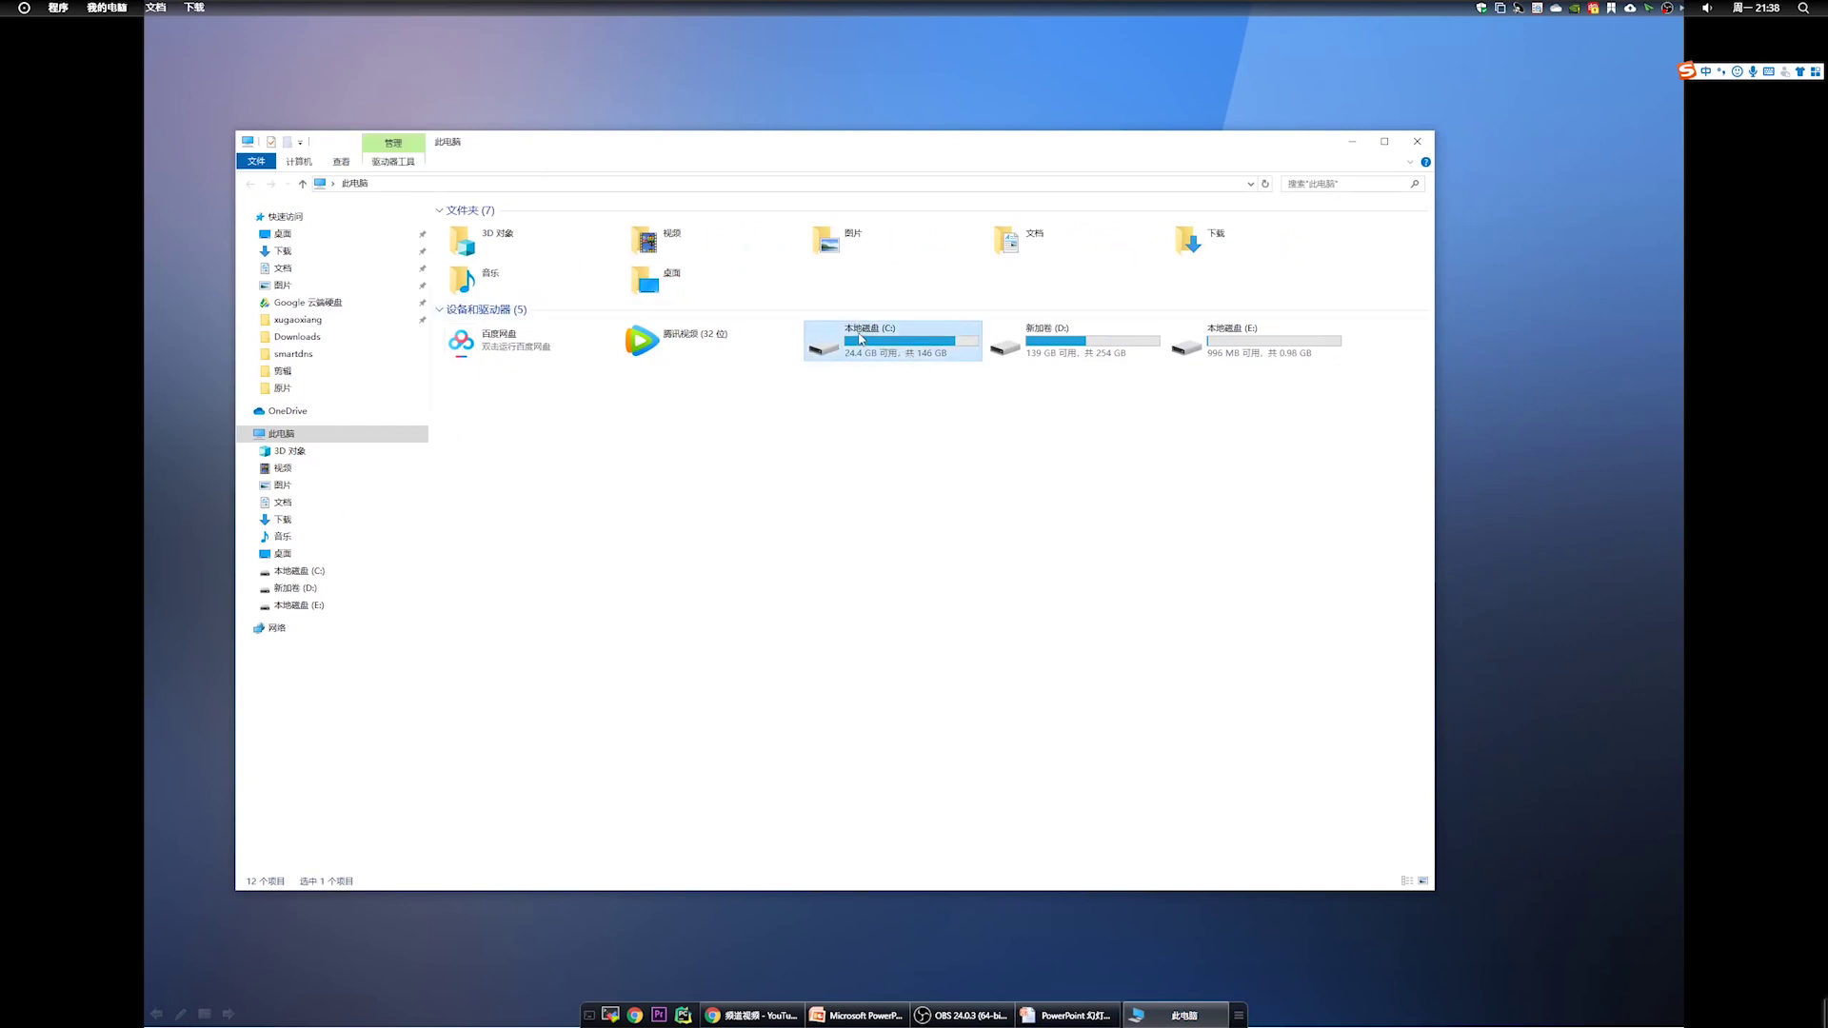
right_click(861, 339)
click(947, 731)
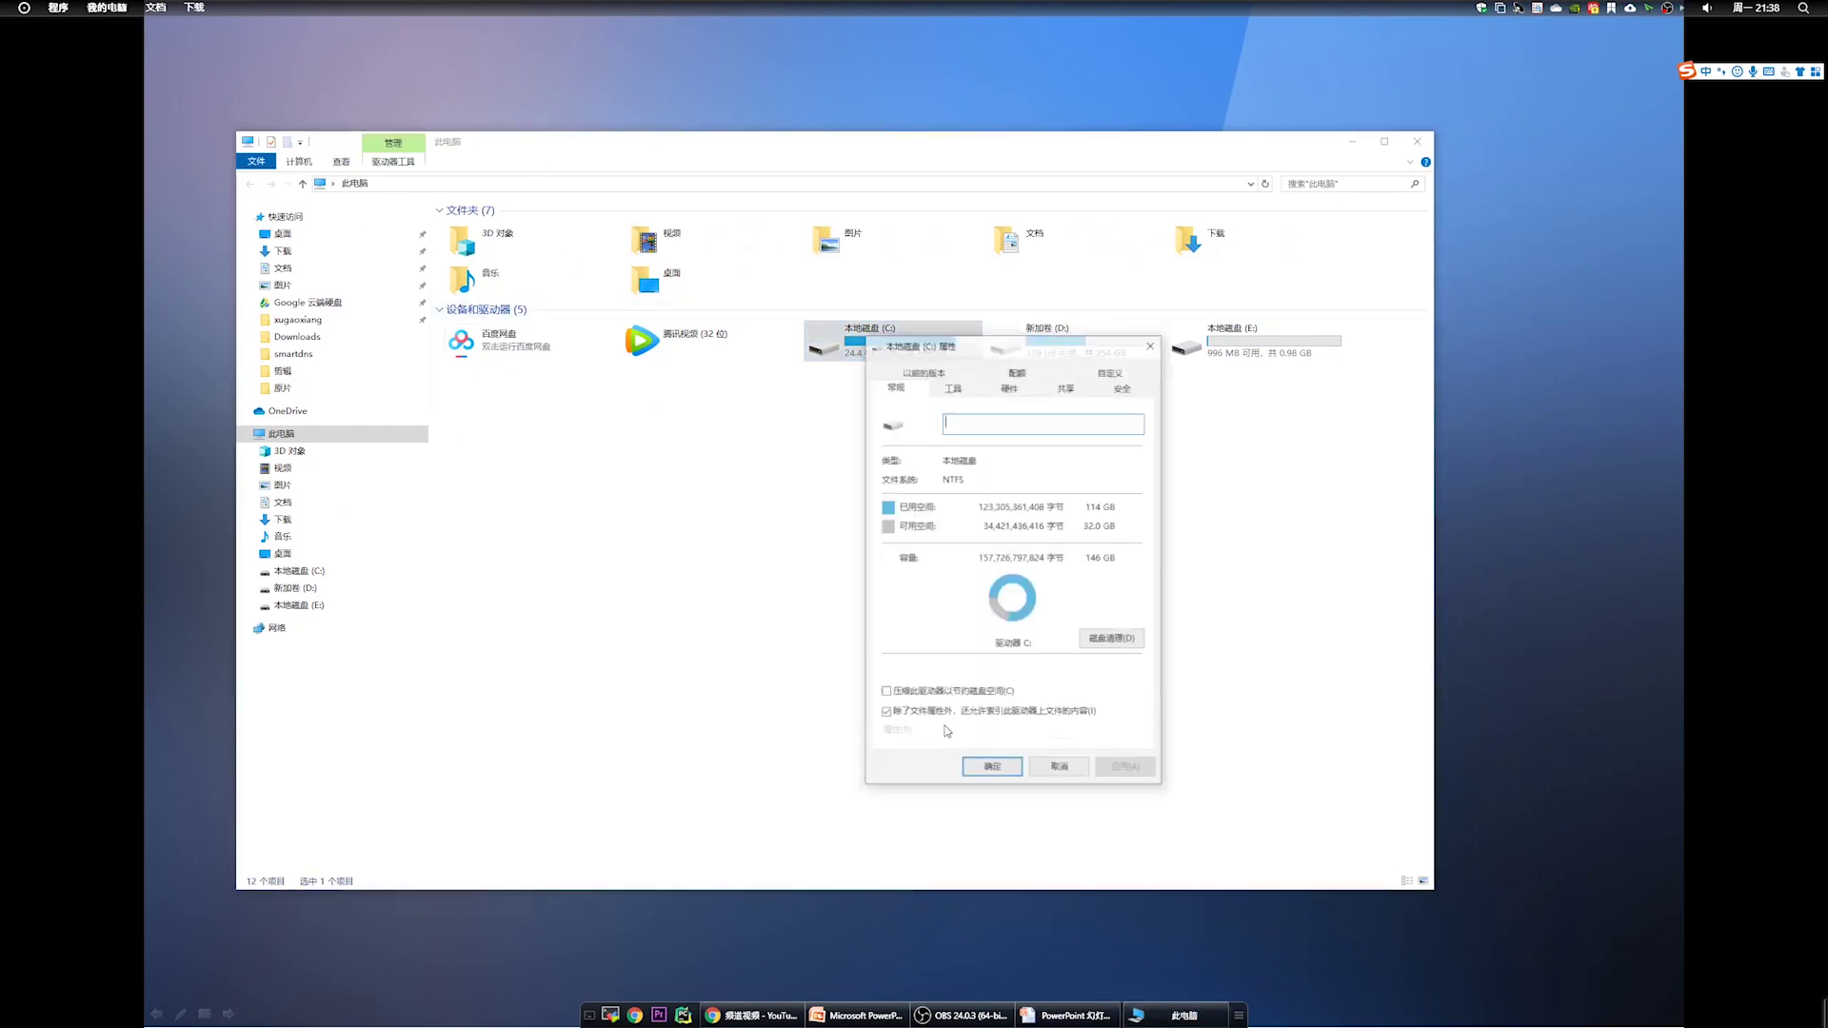
click(954, 388)
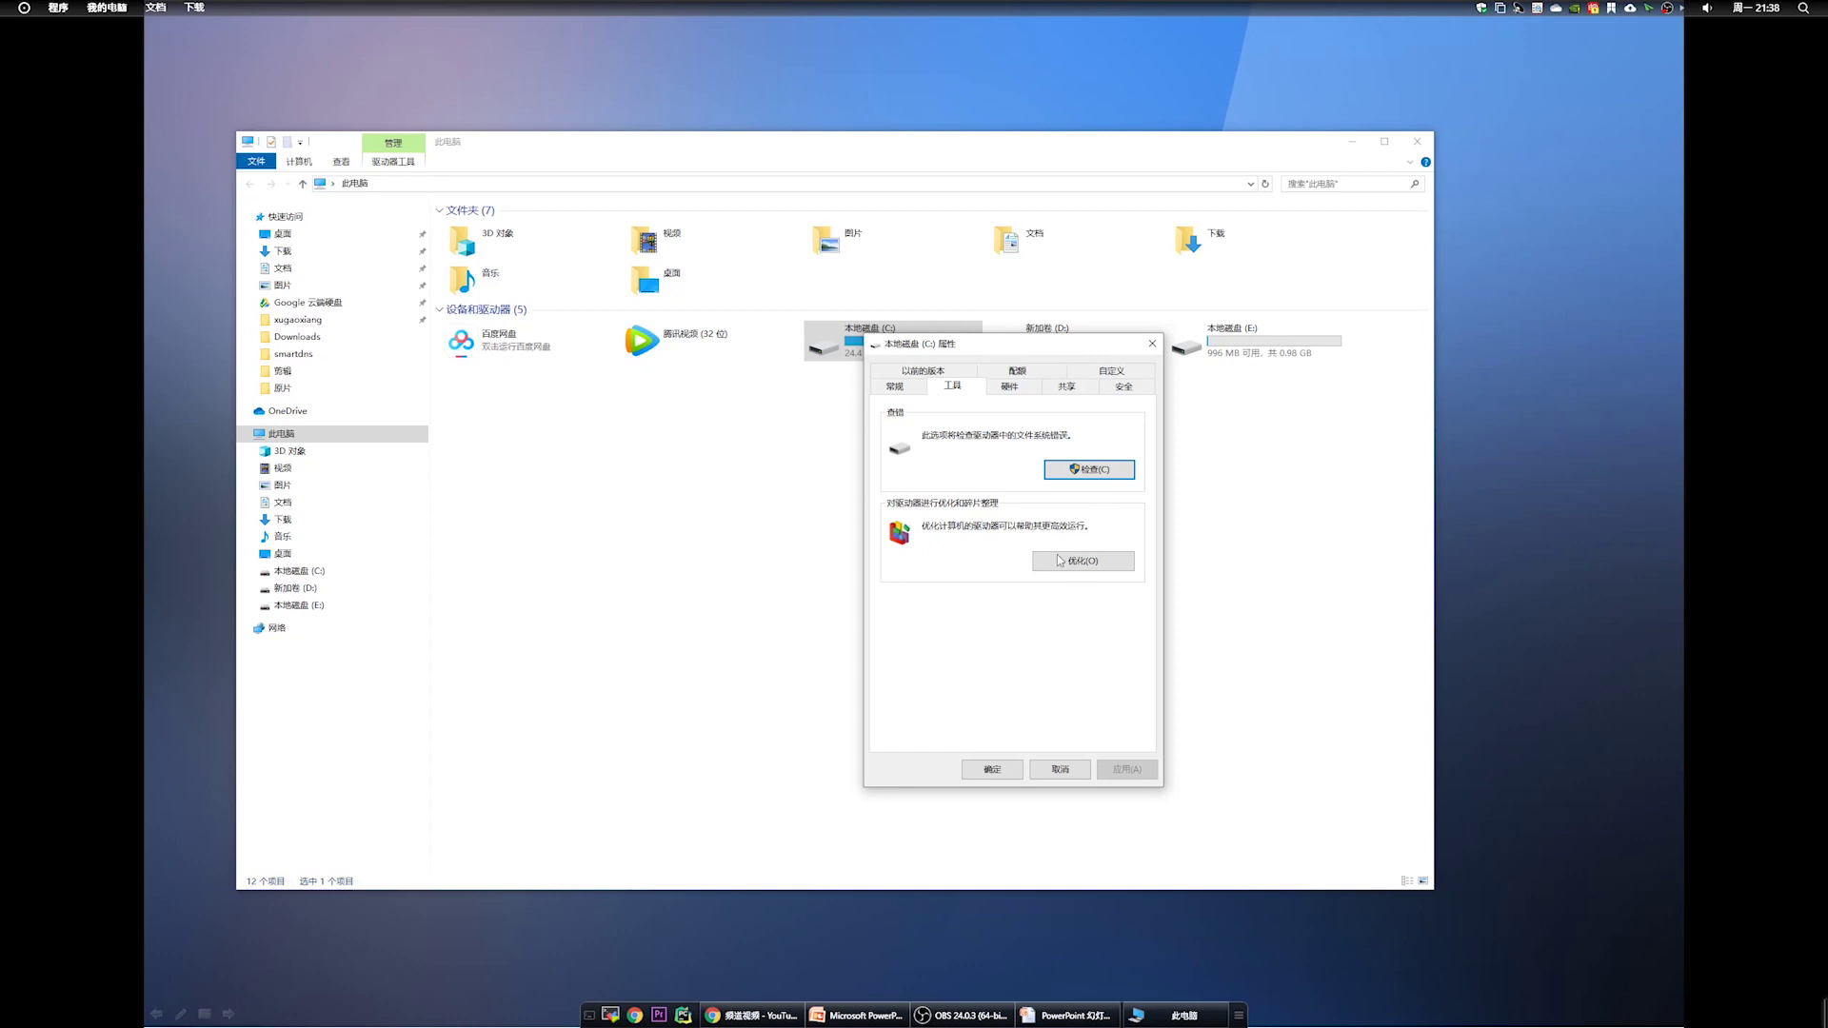
click(1081, 561)
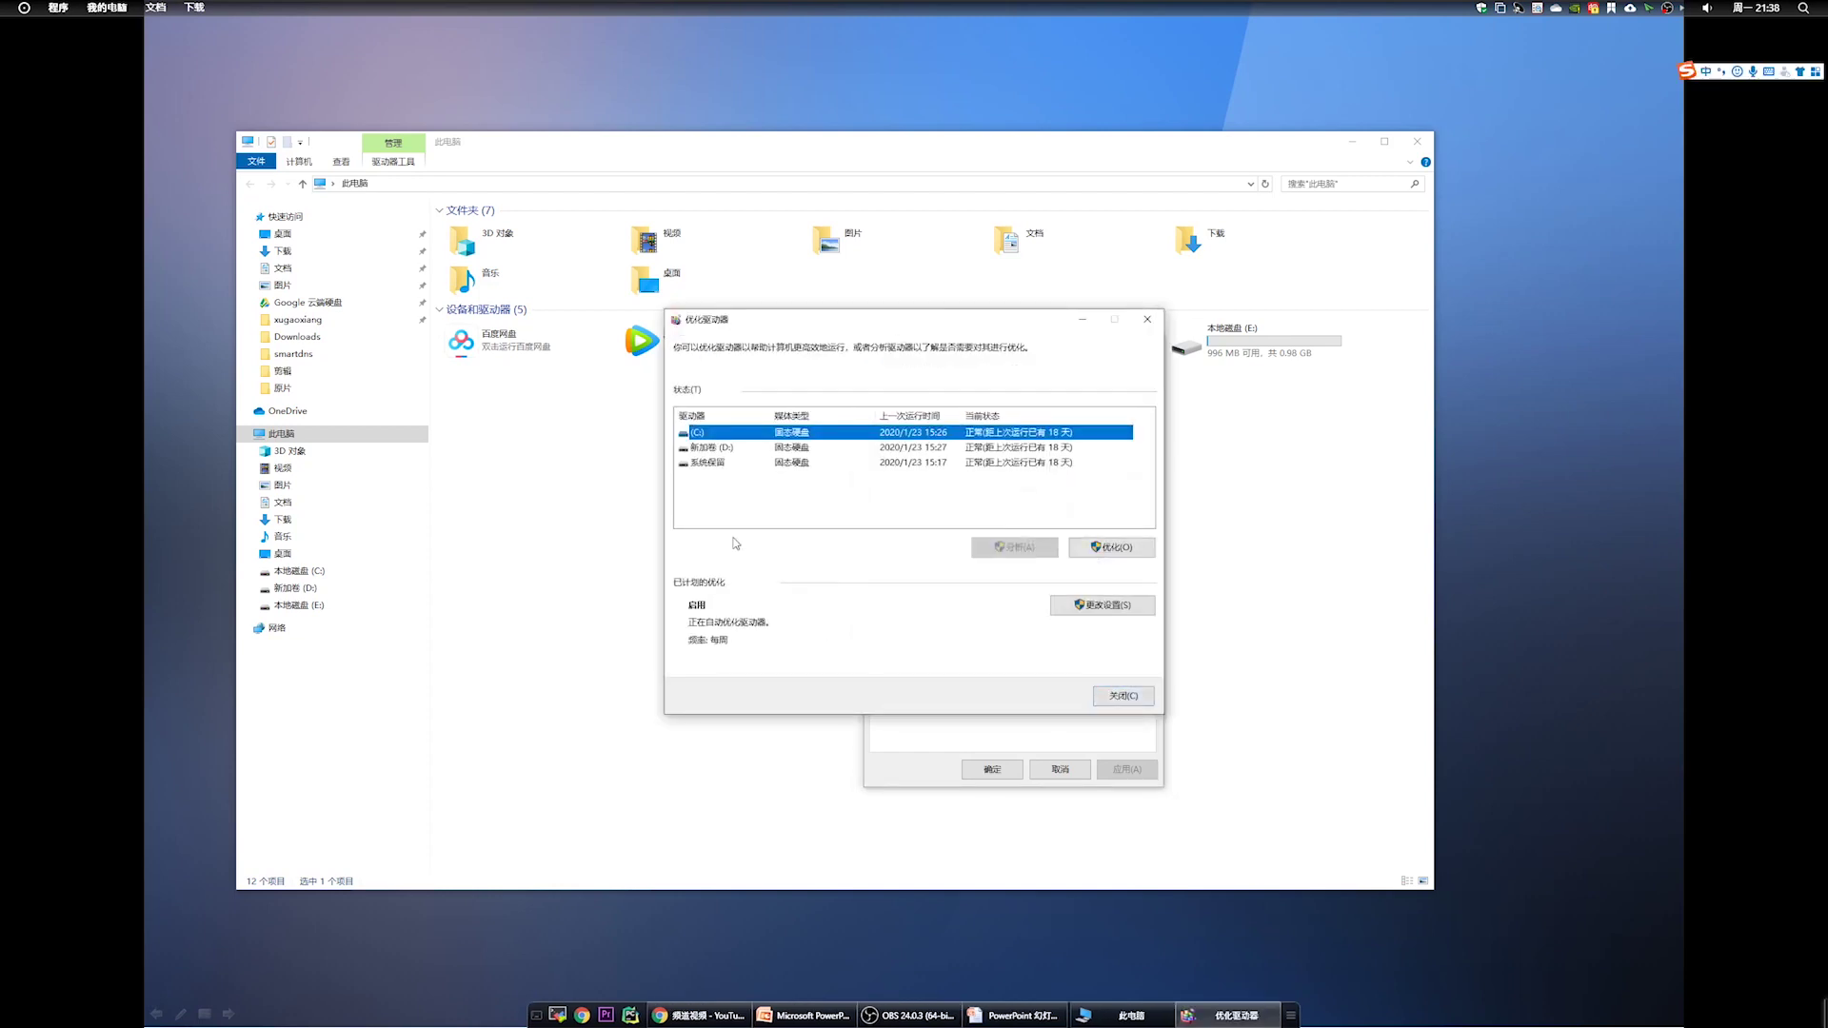
Optimize drive C:, close the optimization and drive properties dialogs, and return to the presentation
click(1146, 554)
click(1114, 550)
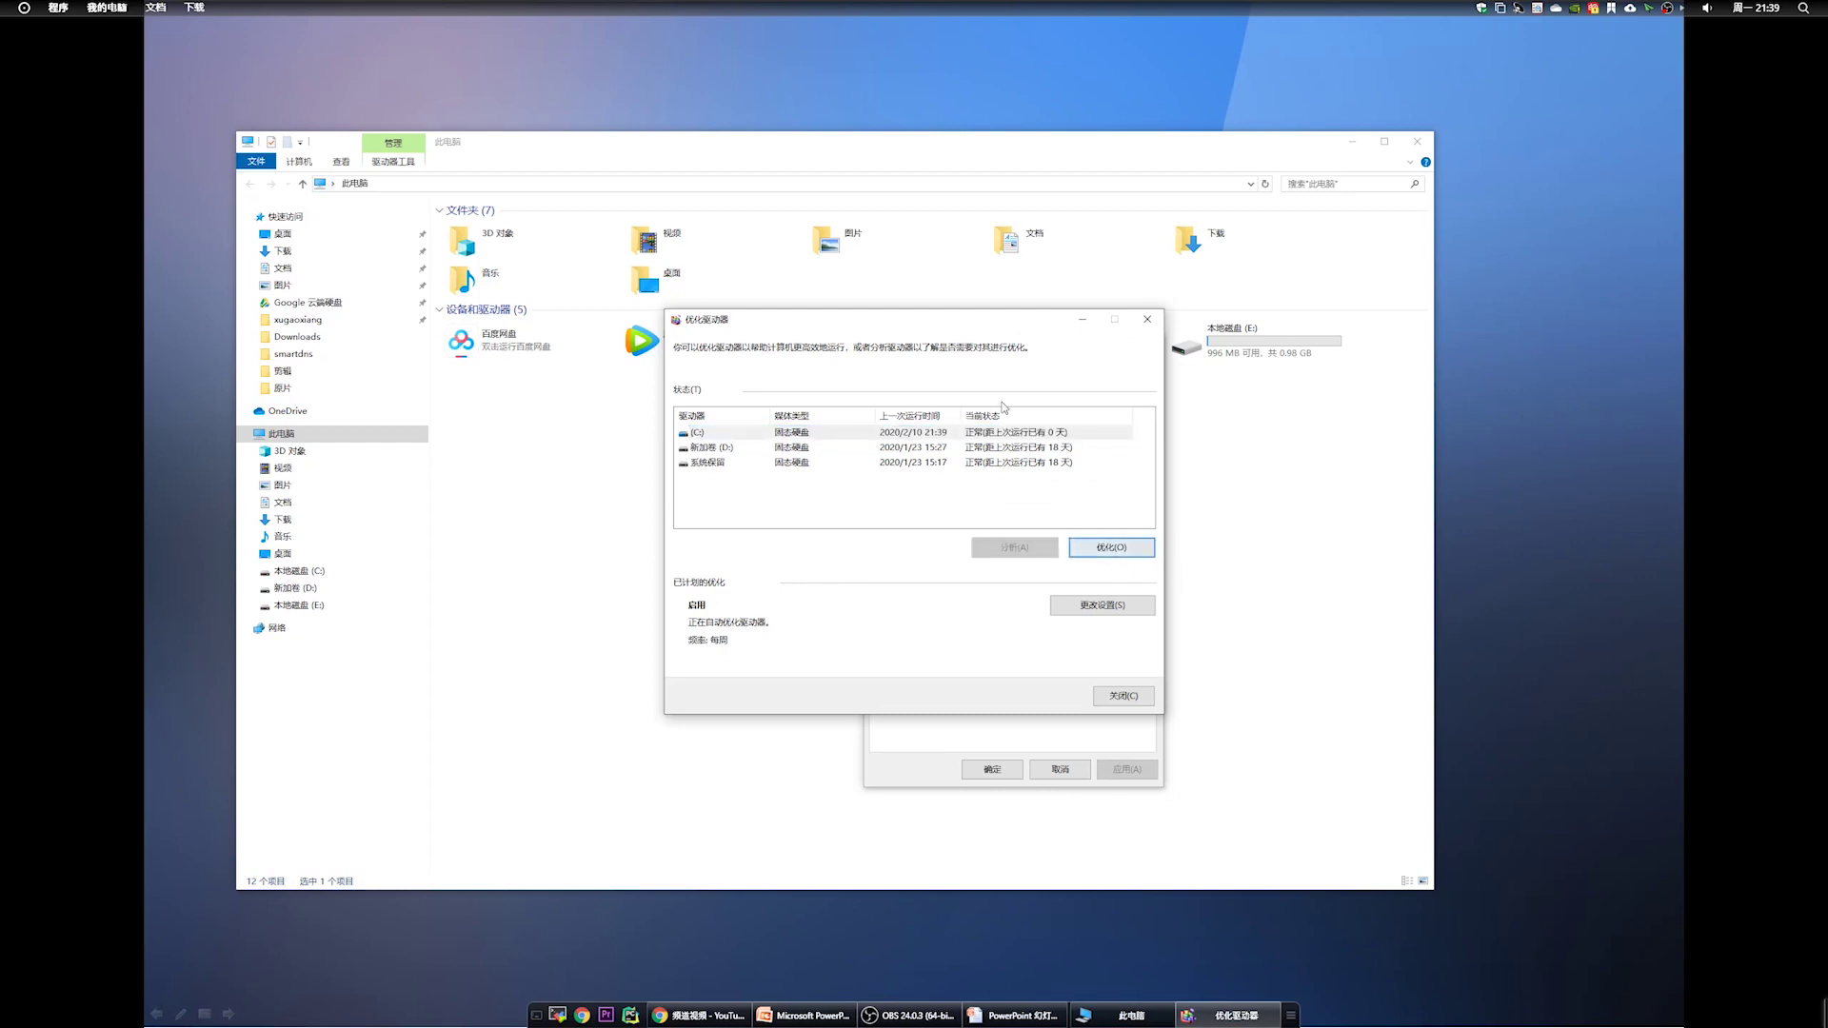
click(1136, 701)
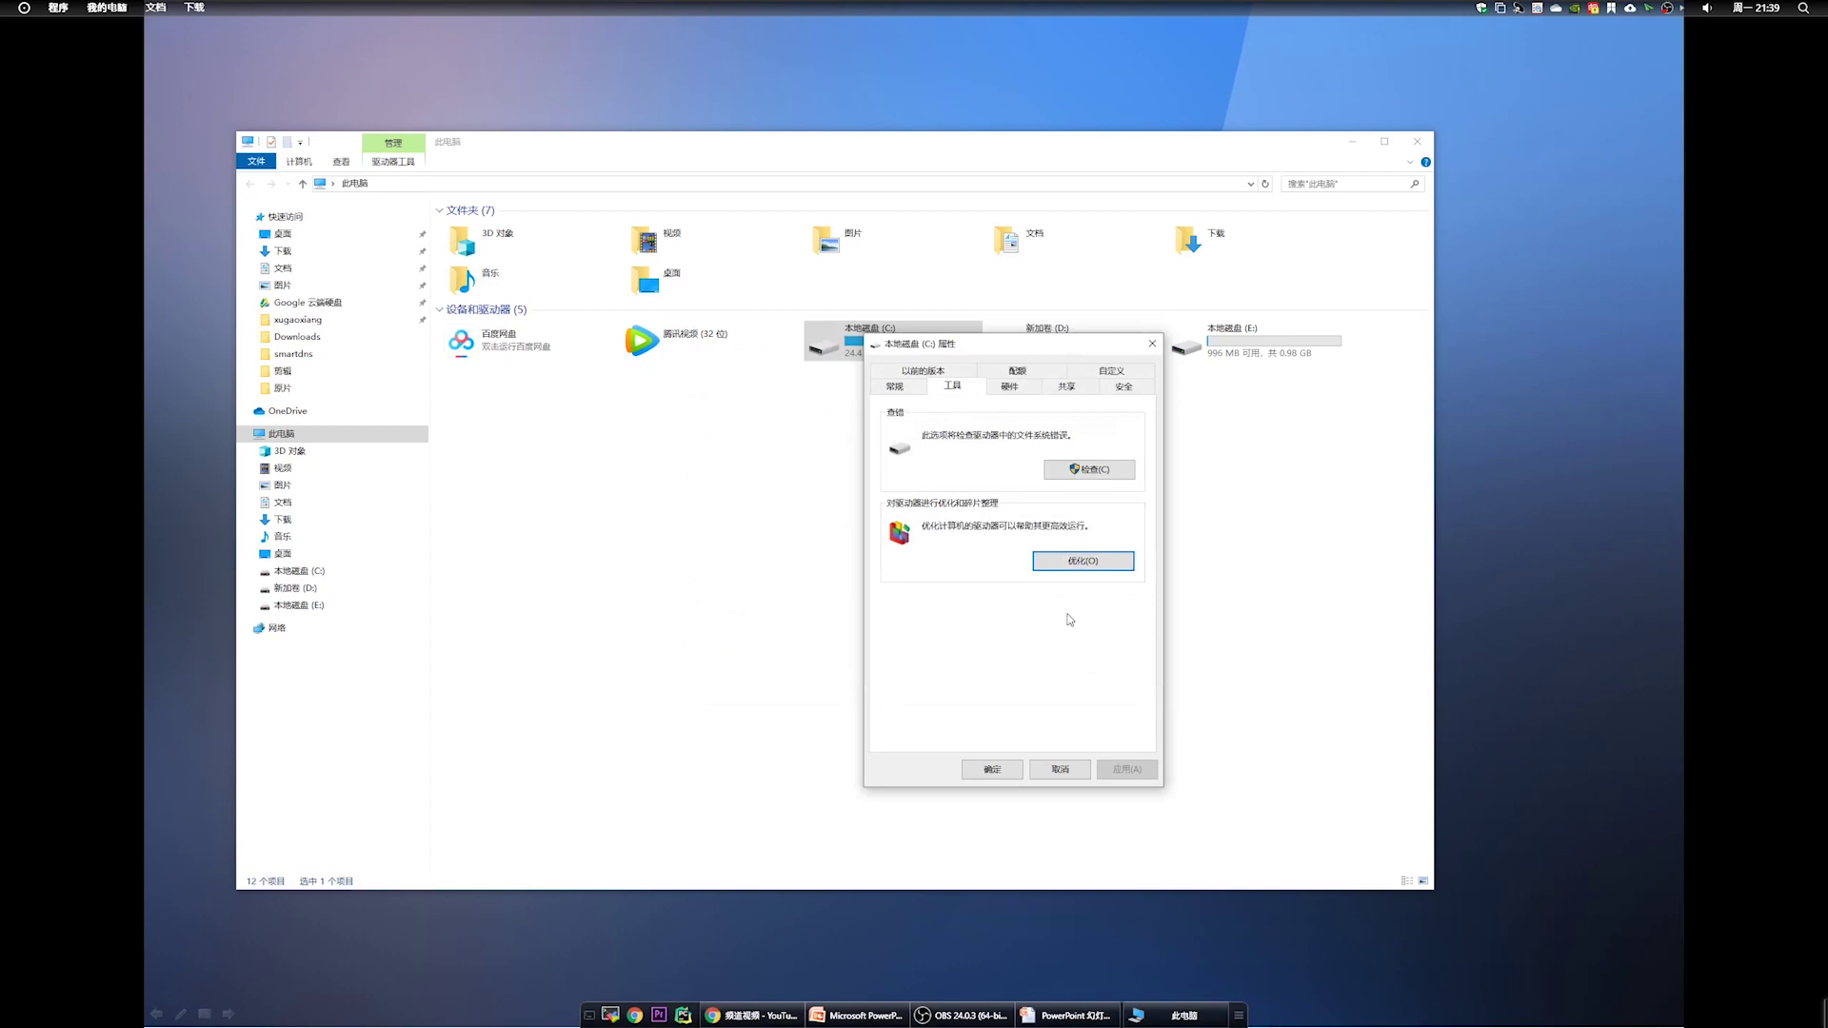
click(992, 769)
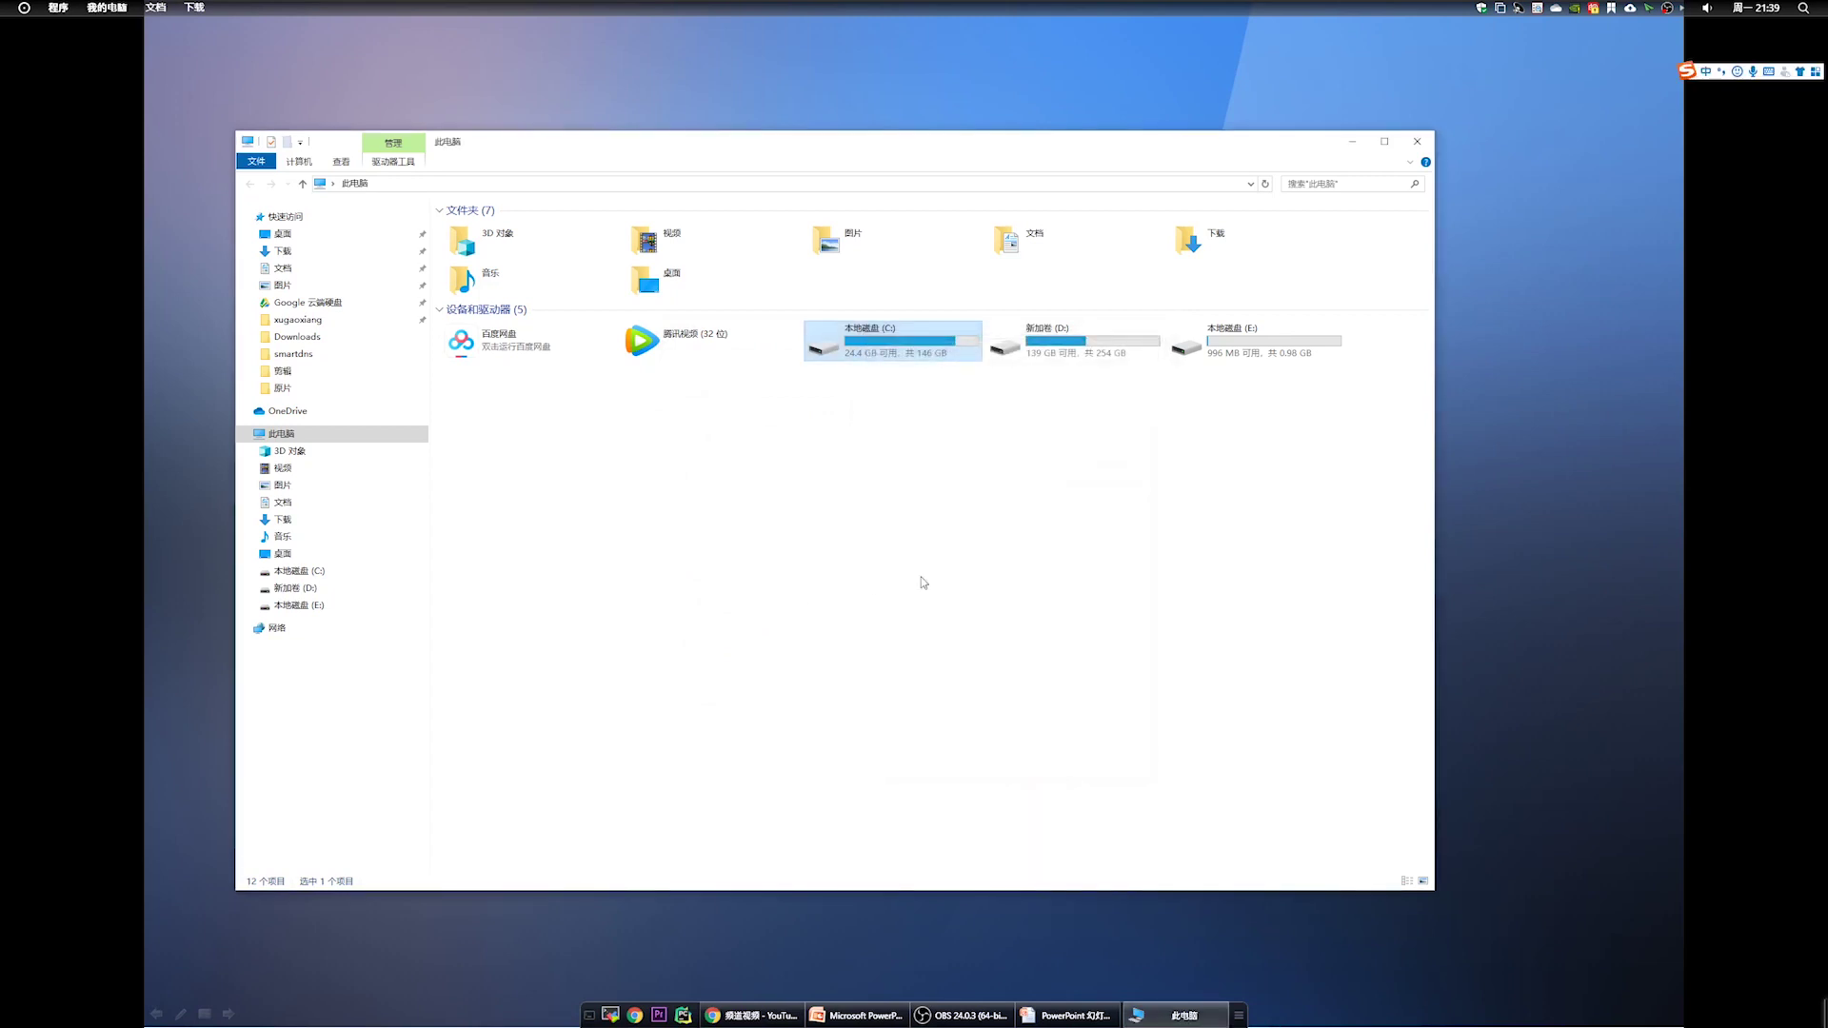
click(951, 409)
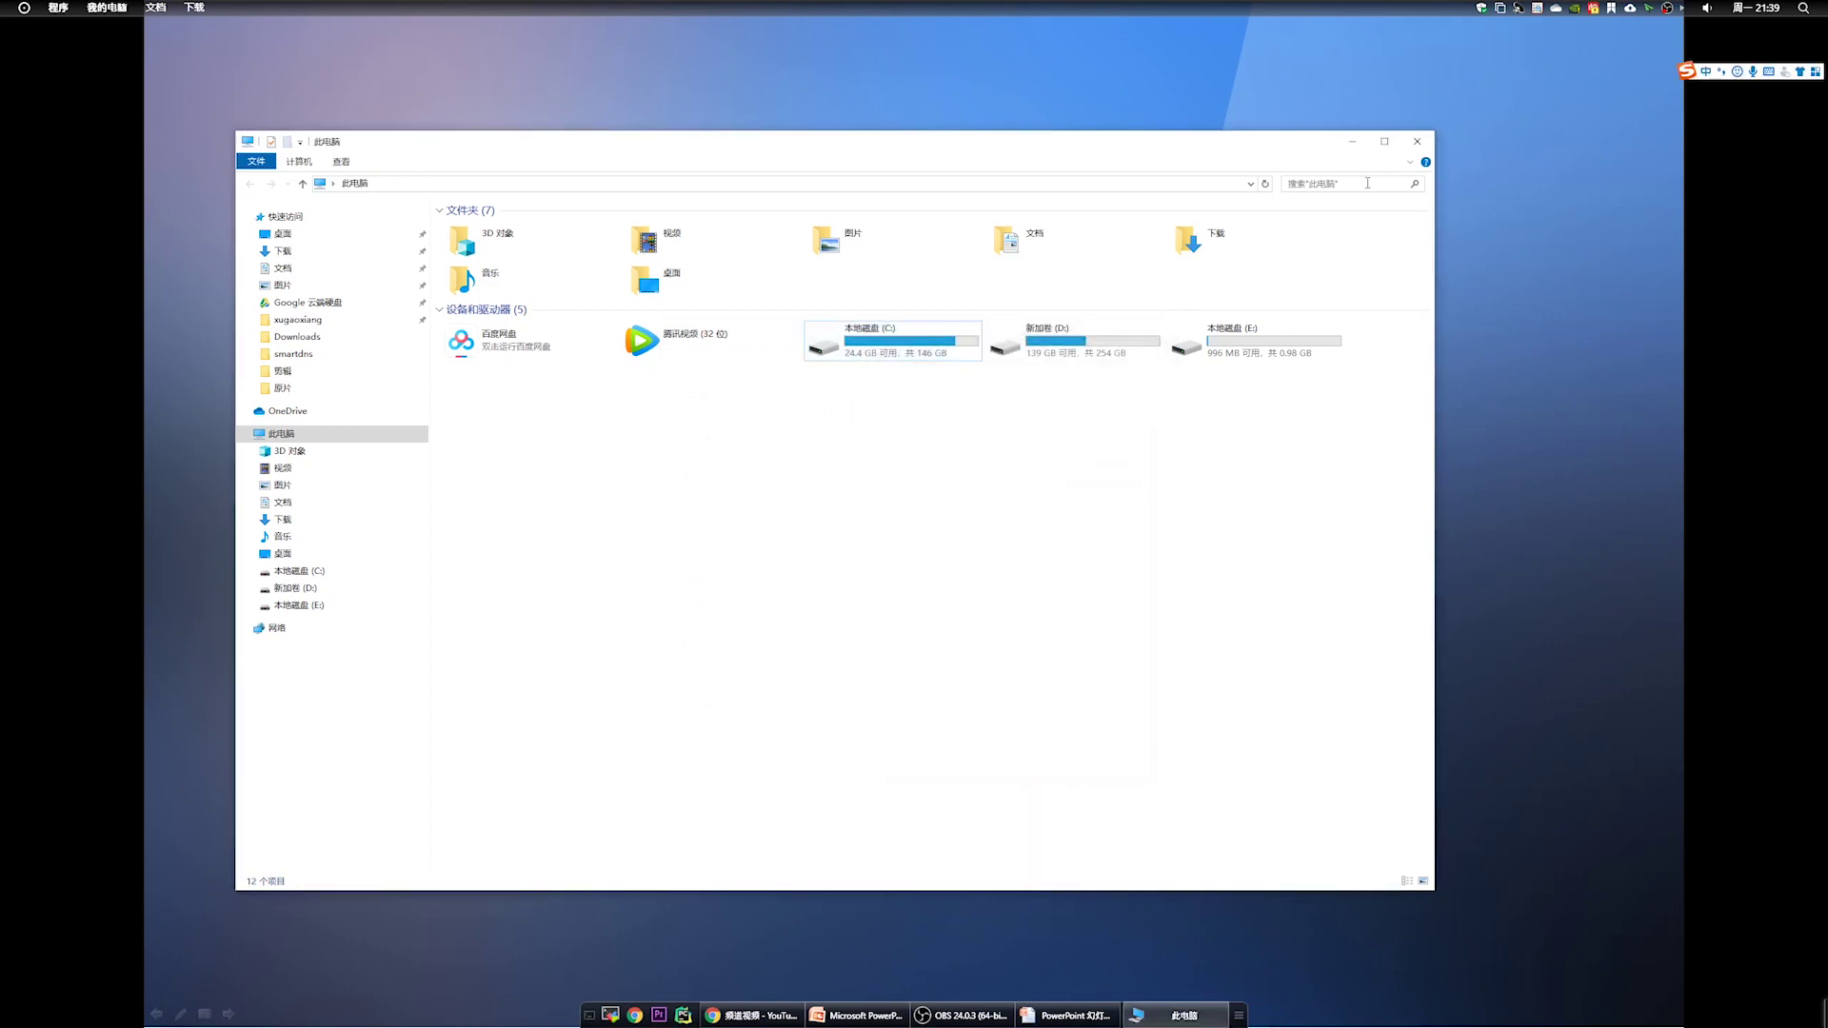
click(1418, 144)
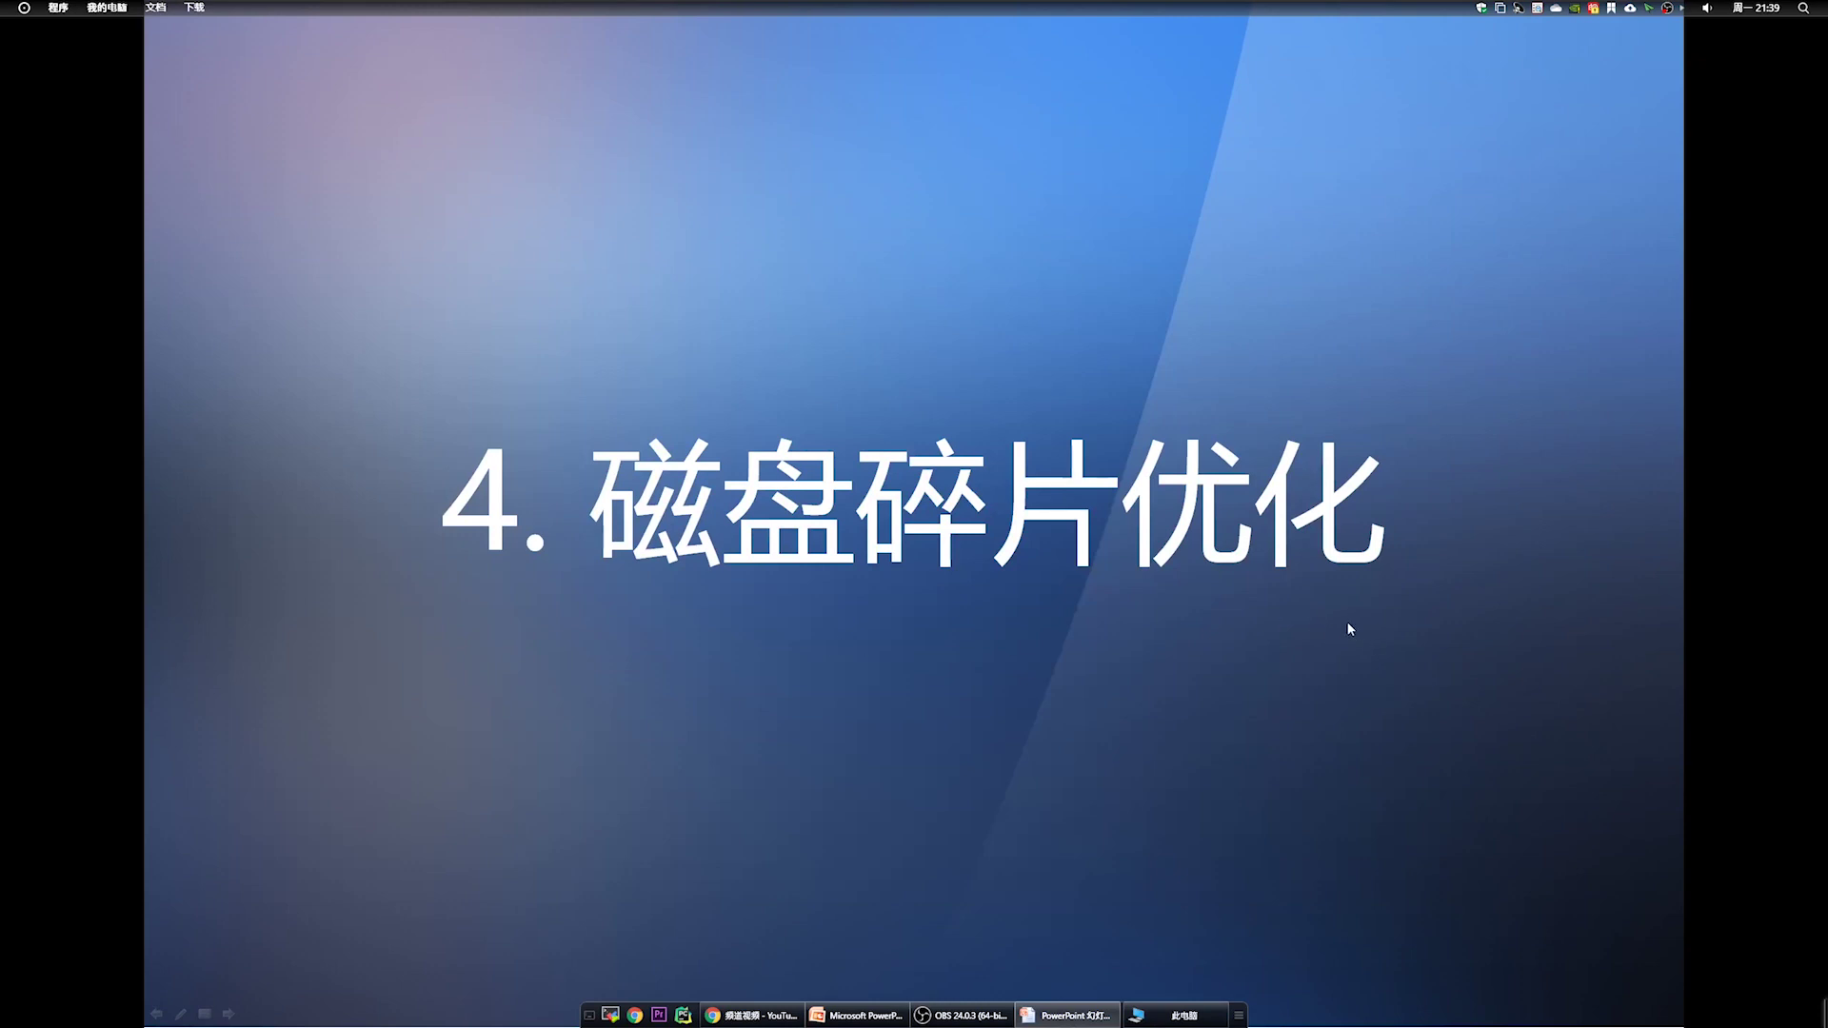
Advance to the Disk cleanup slide, bring up 此电脑, and launch Disk Cleanup by searching for "disk cleanup"
key(Right)
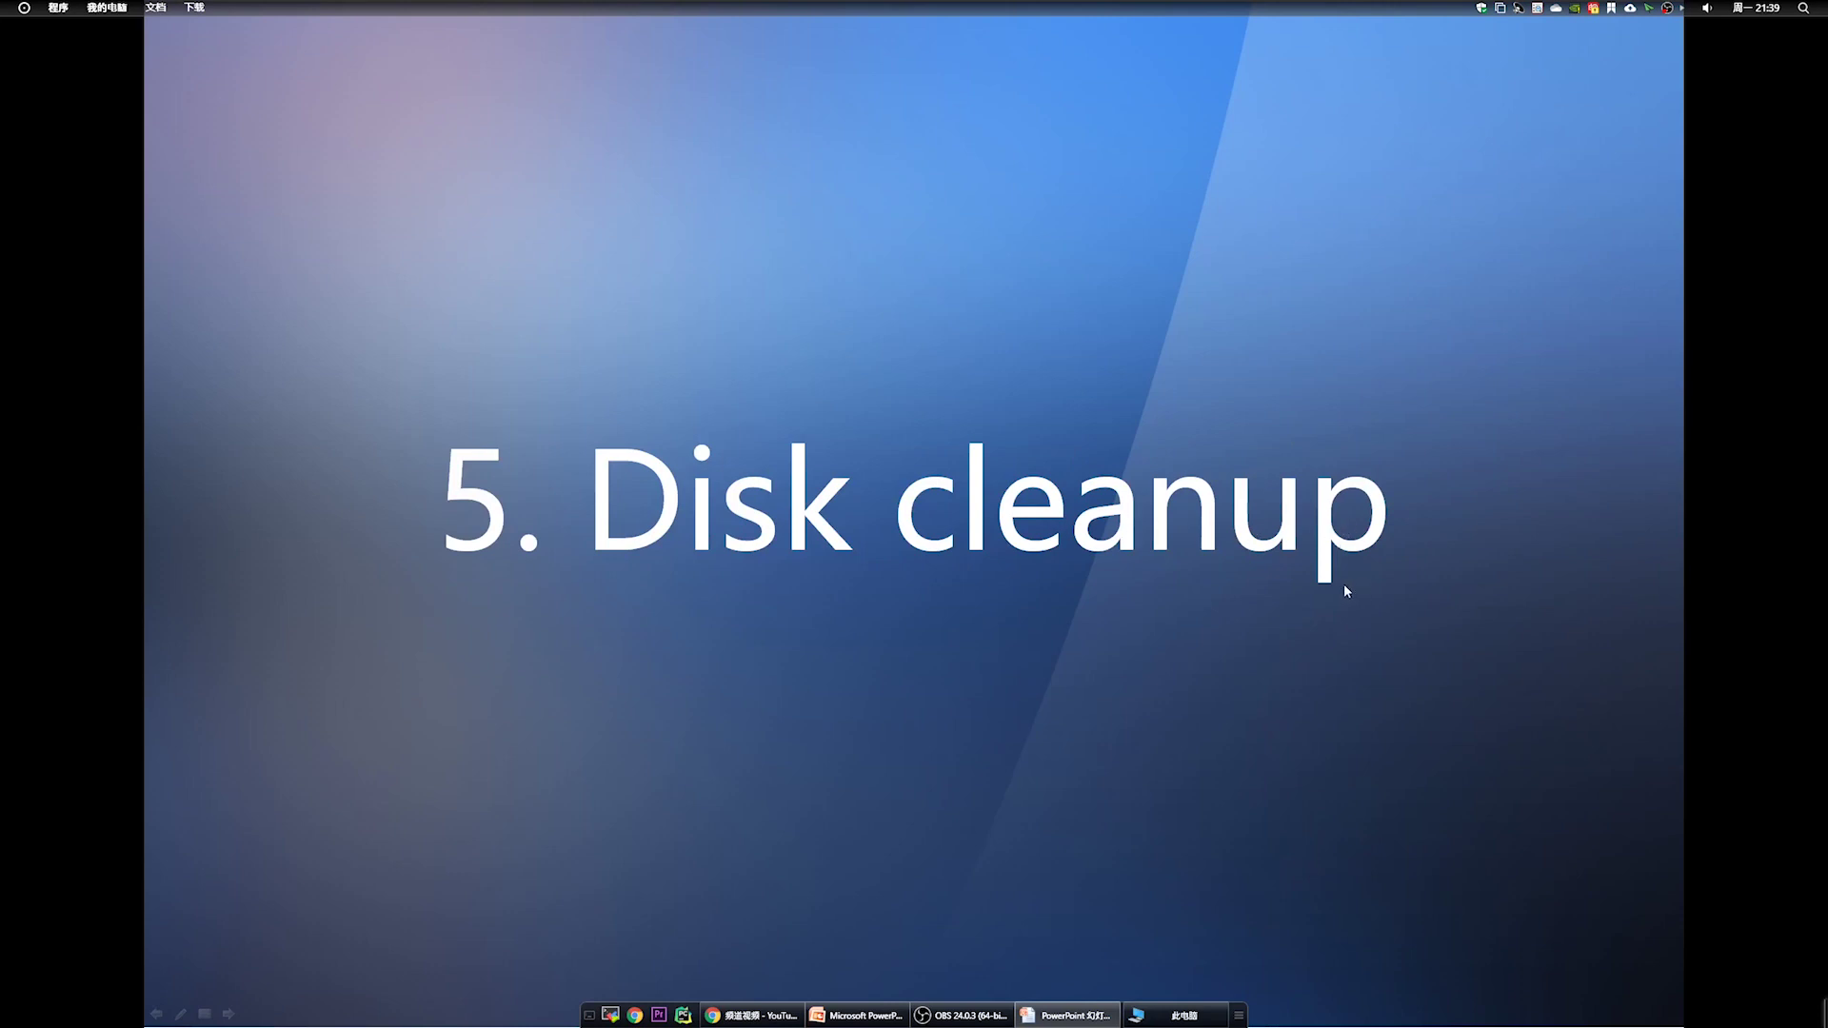
click(1202, 1024)
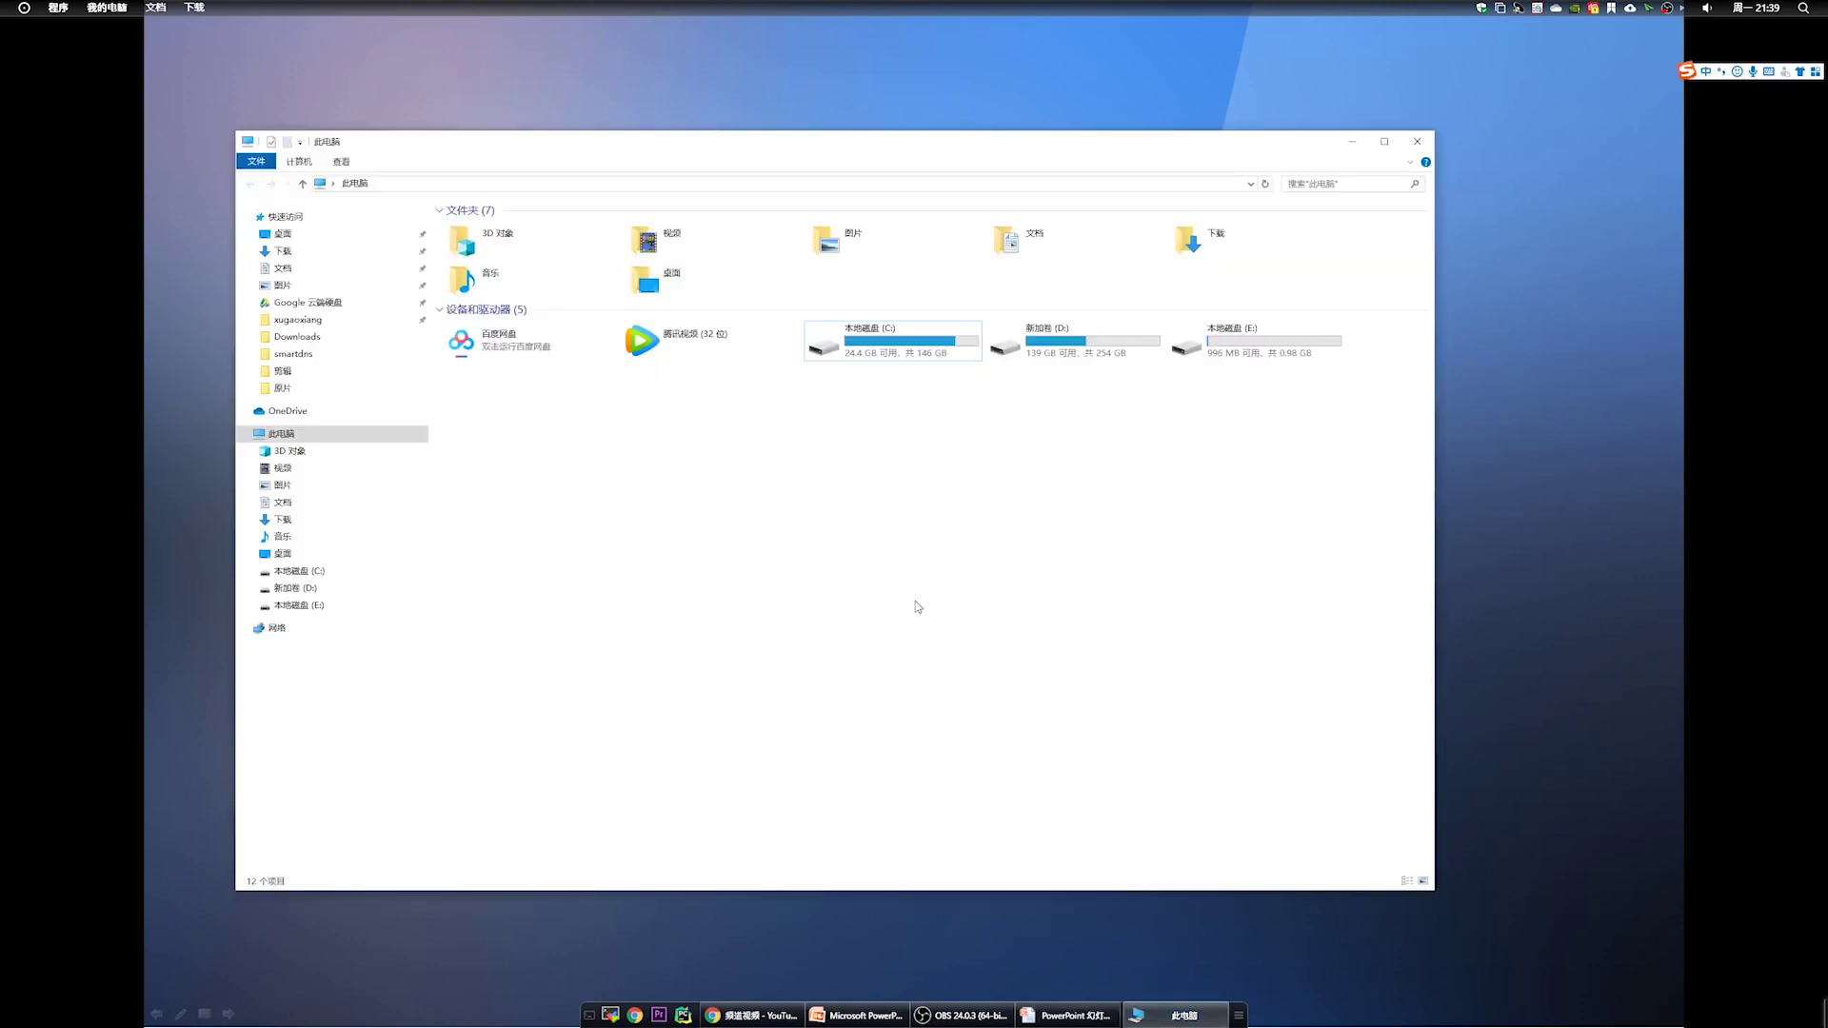
key(alt+space)
text(dis)
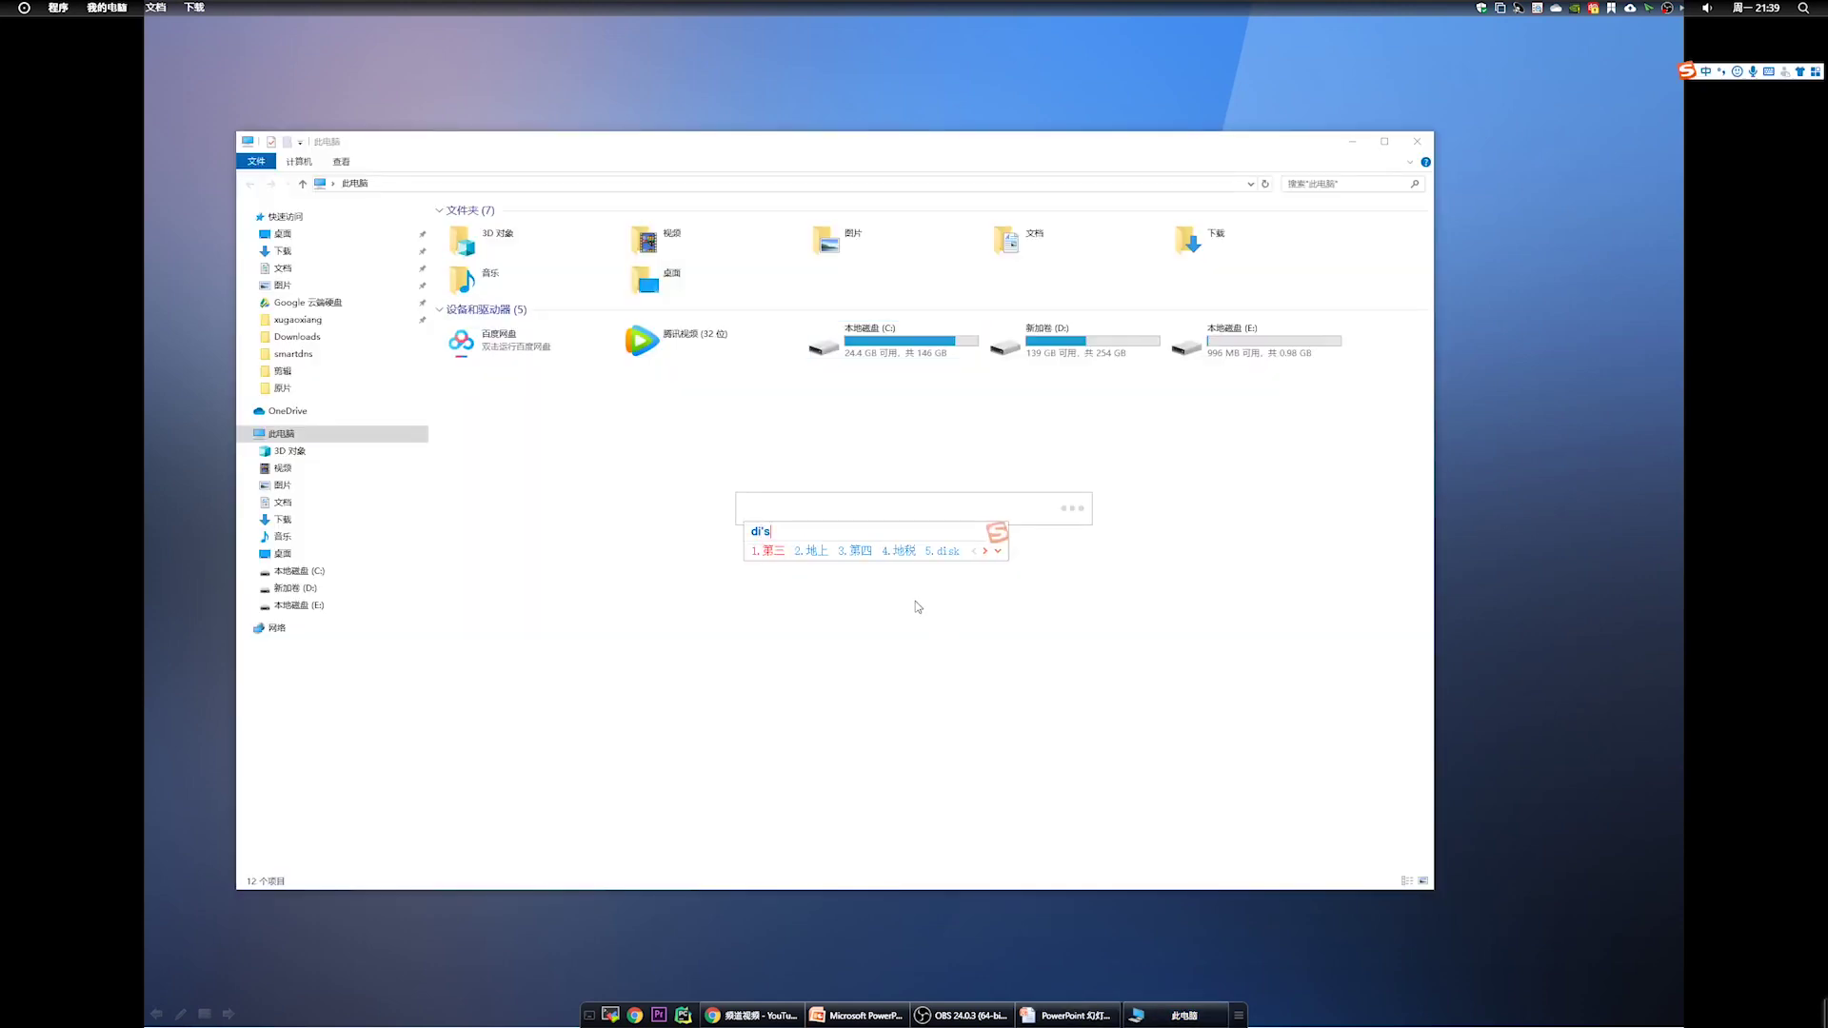
key(shift)
text(k cleanup)
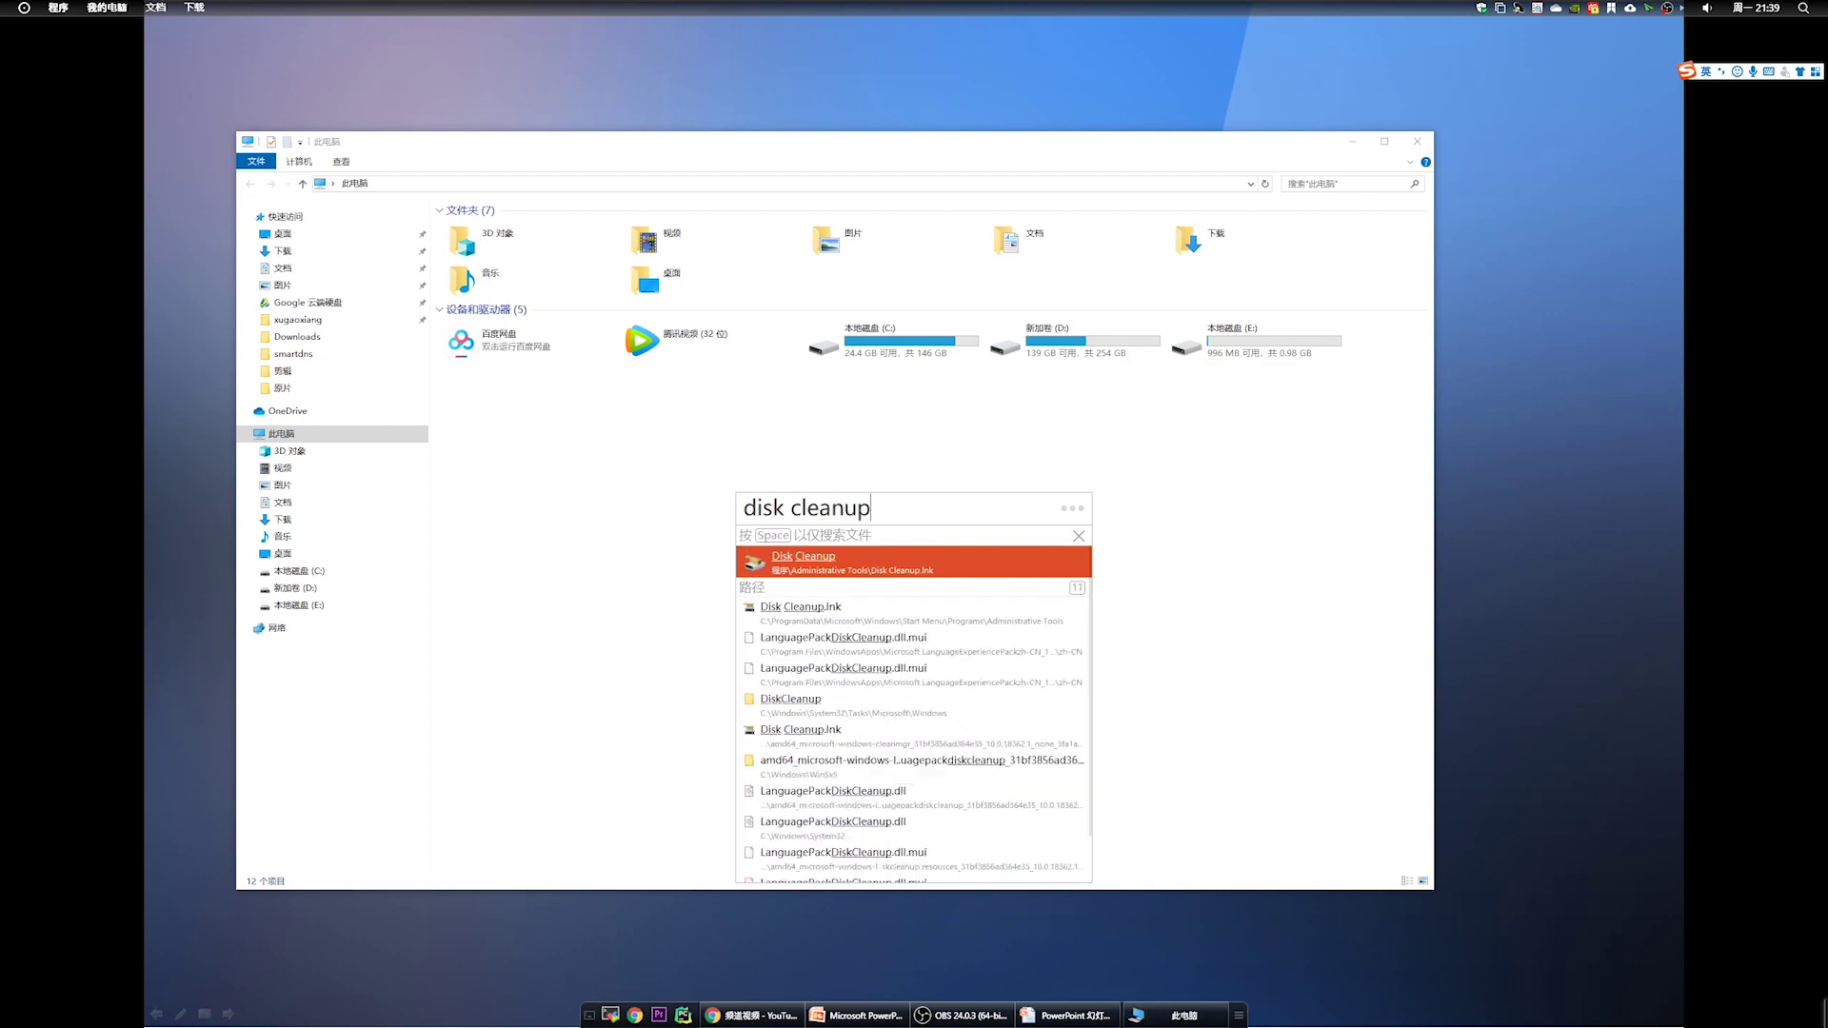
key(Return)
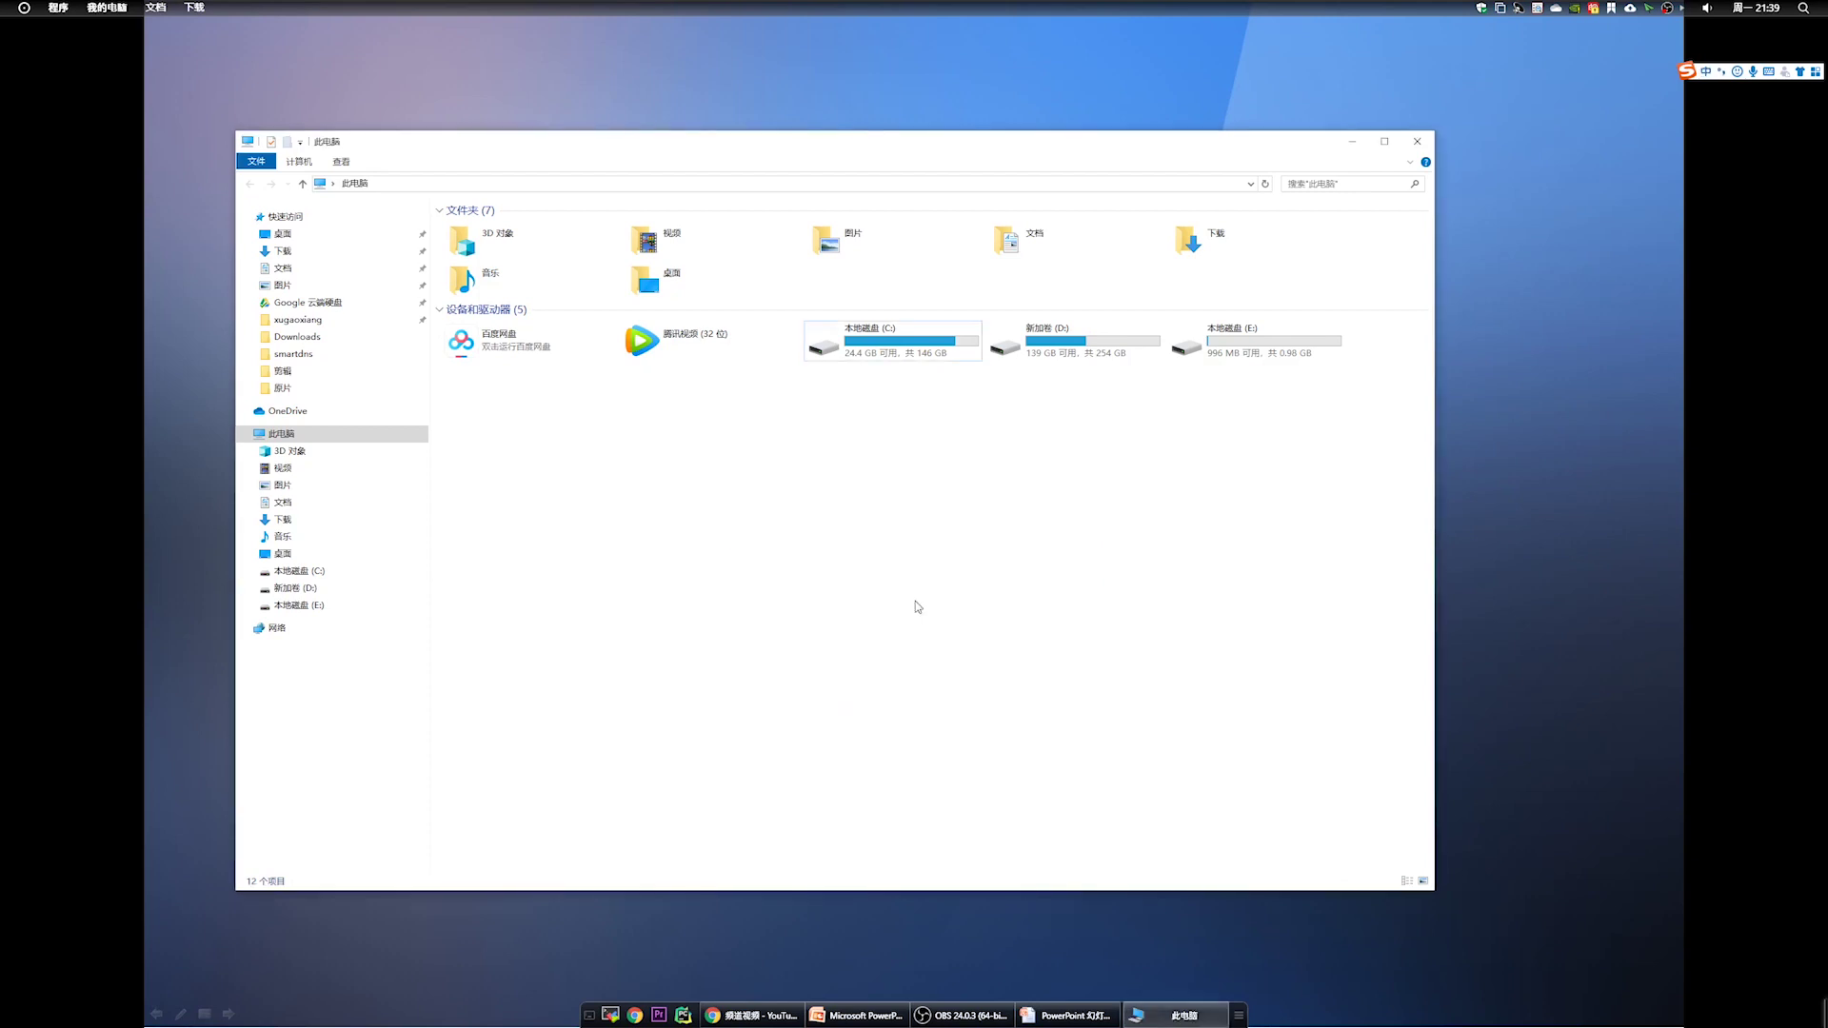
Choose drive C: as the drive to clean, scan it, and move the cleanup dialog over the middle of the 此电脑 window
drag(902, 443, 839, 474)
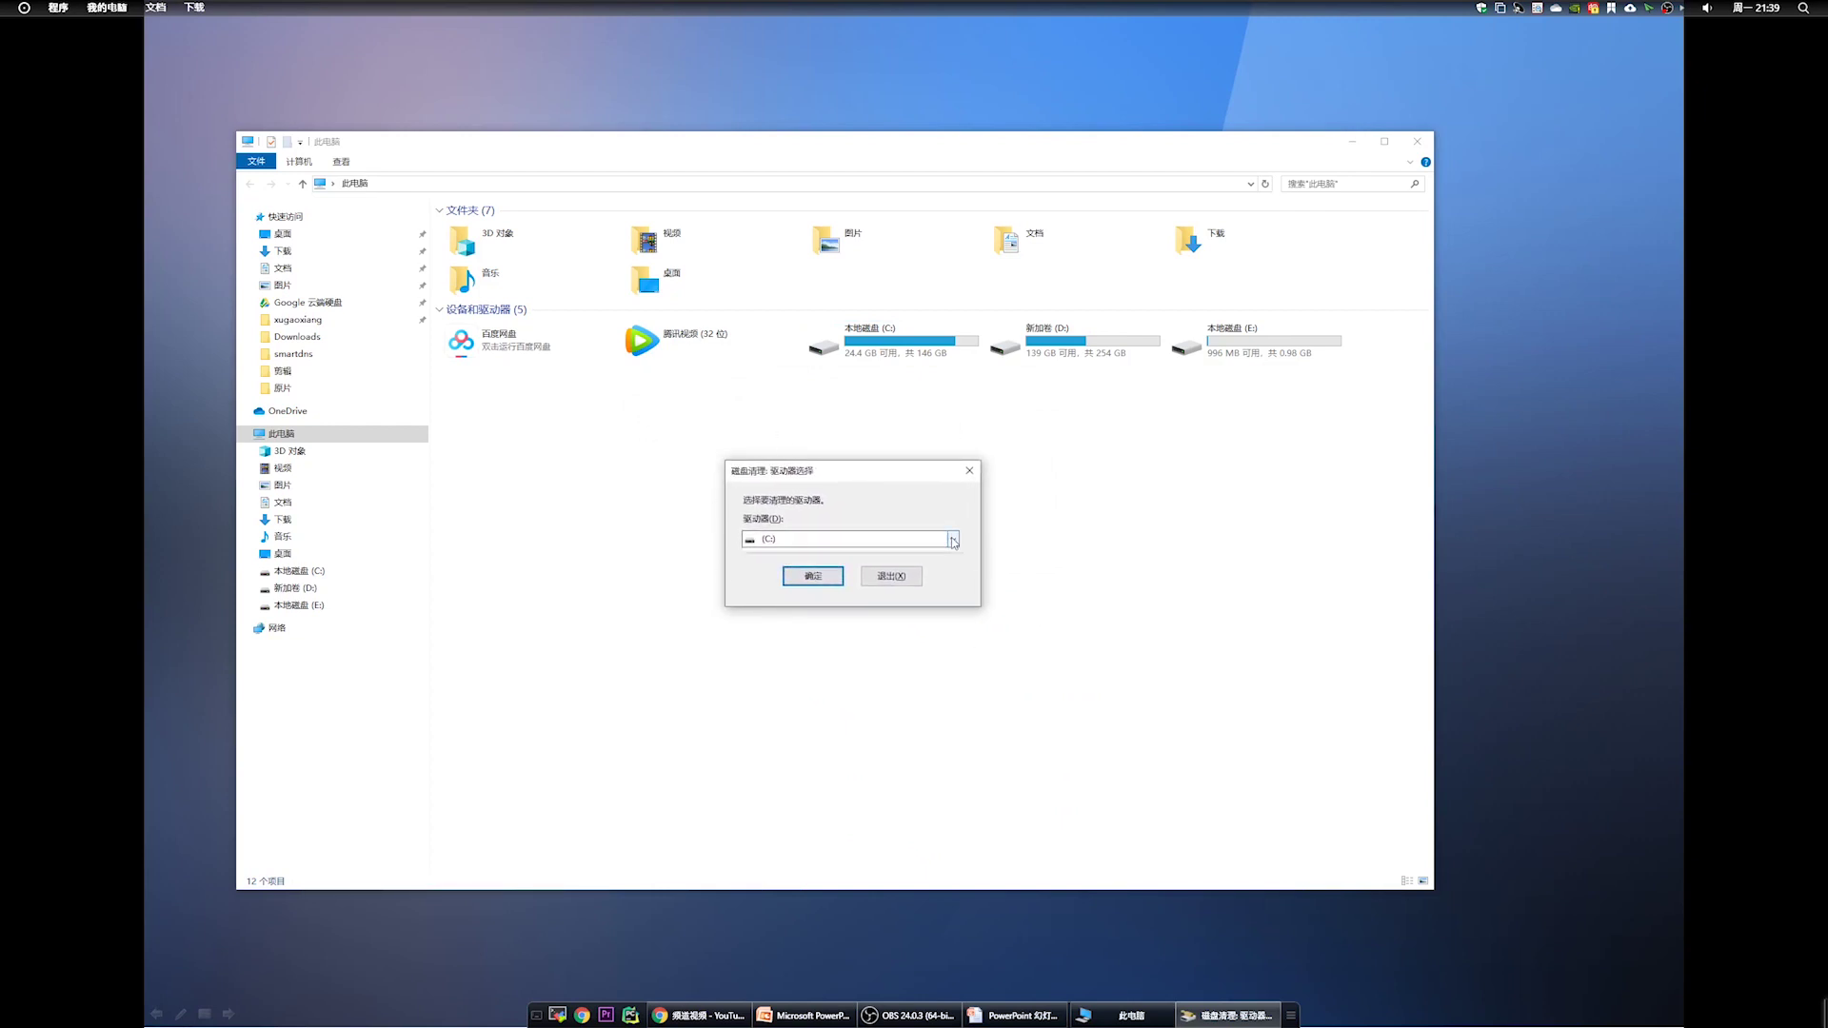
click(844, 539)
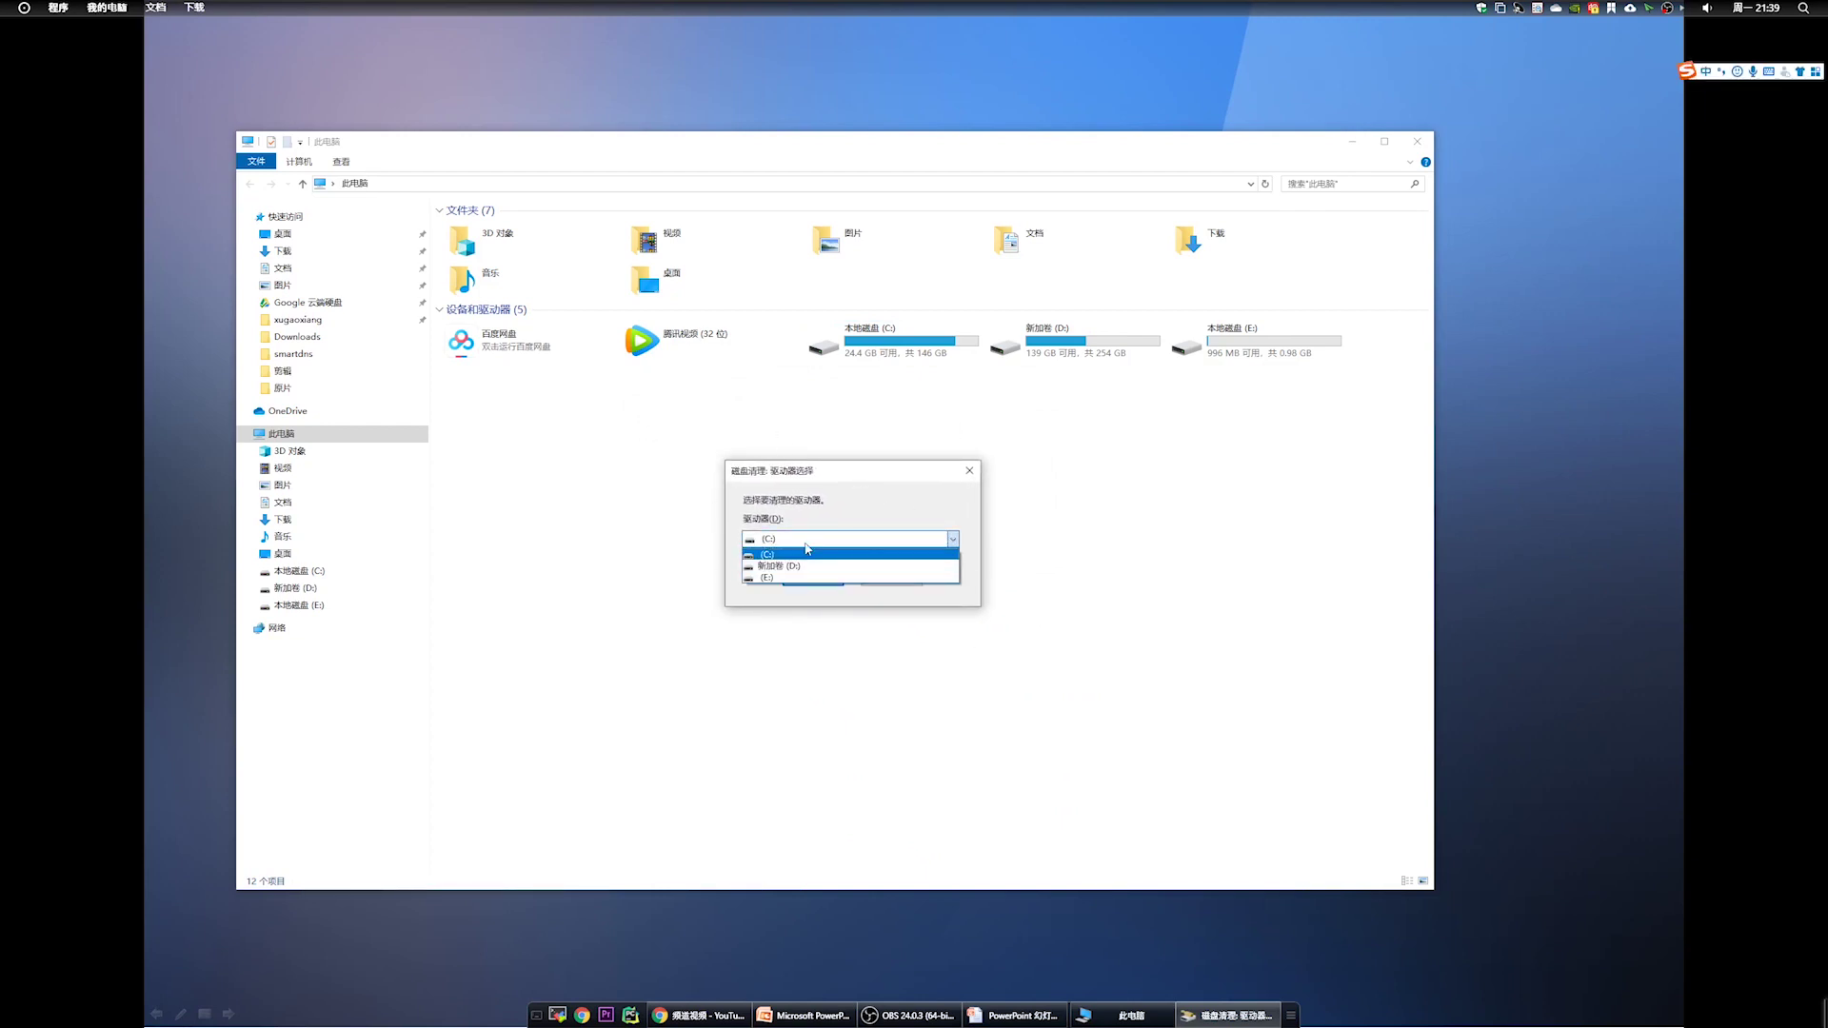
click(867, 552)
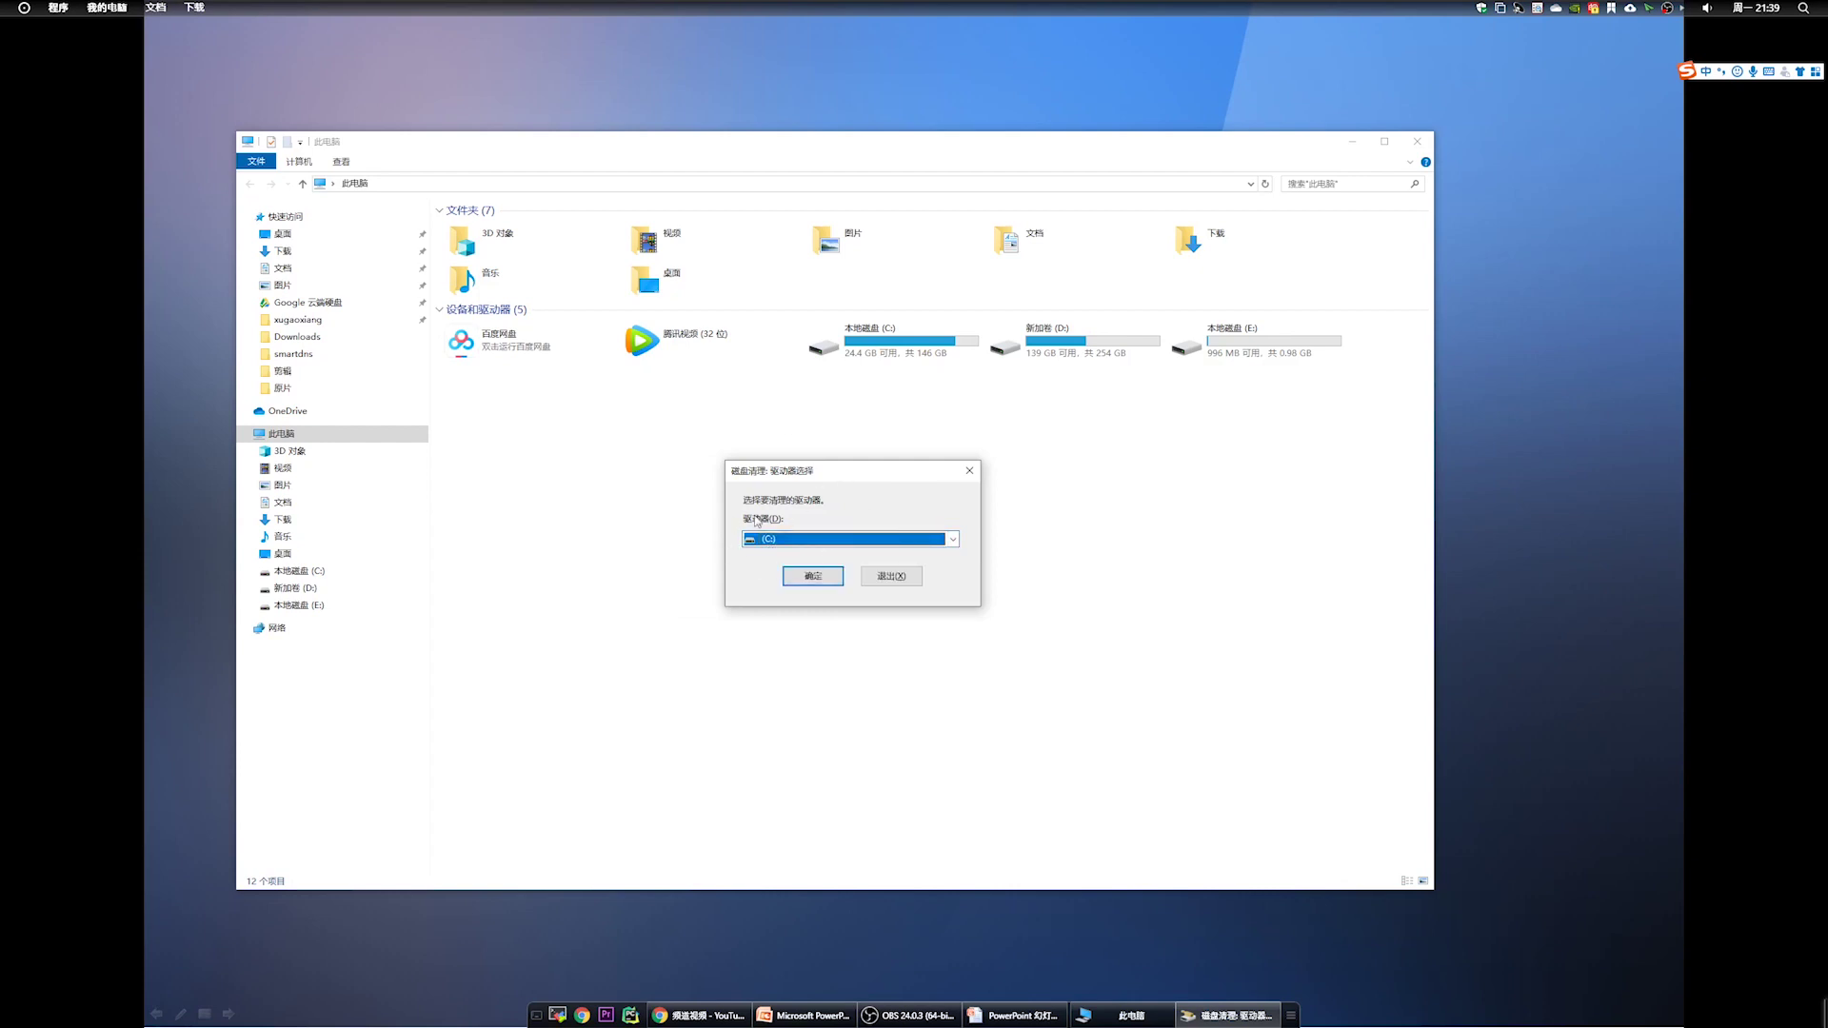
click(813, 576)
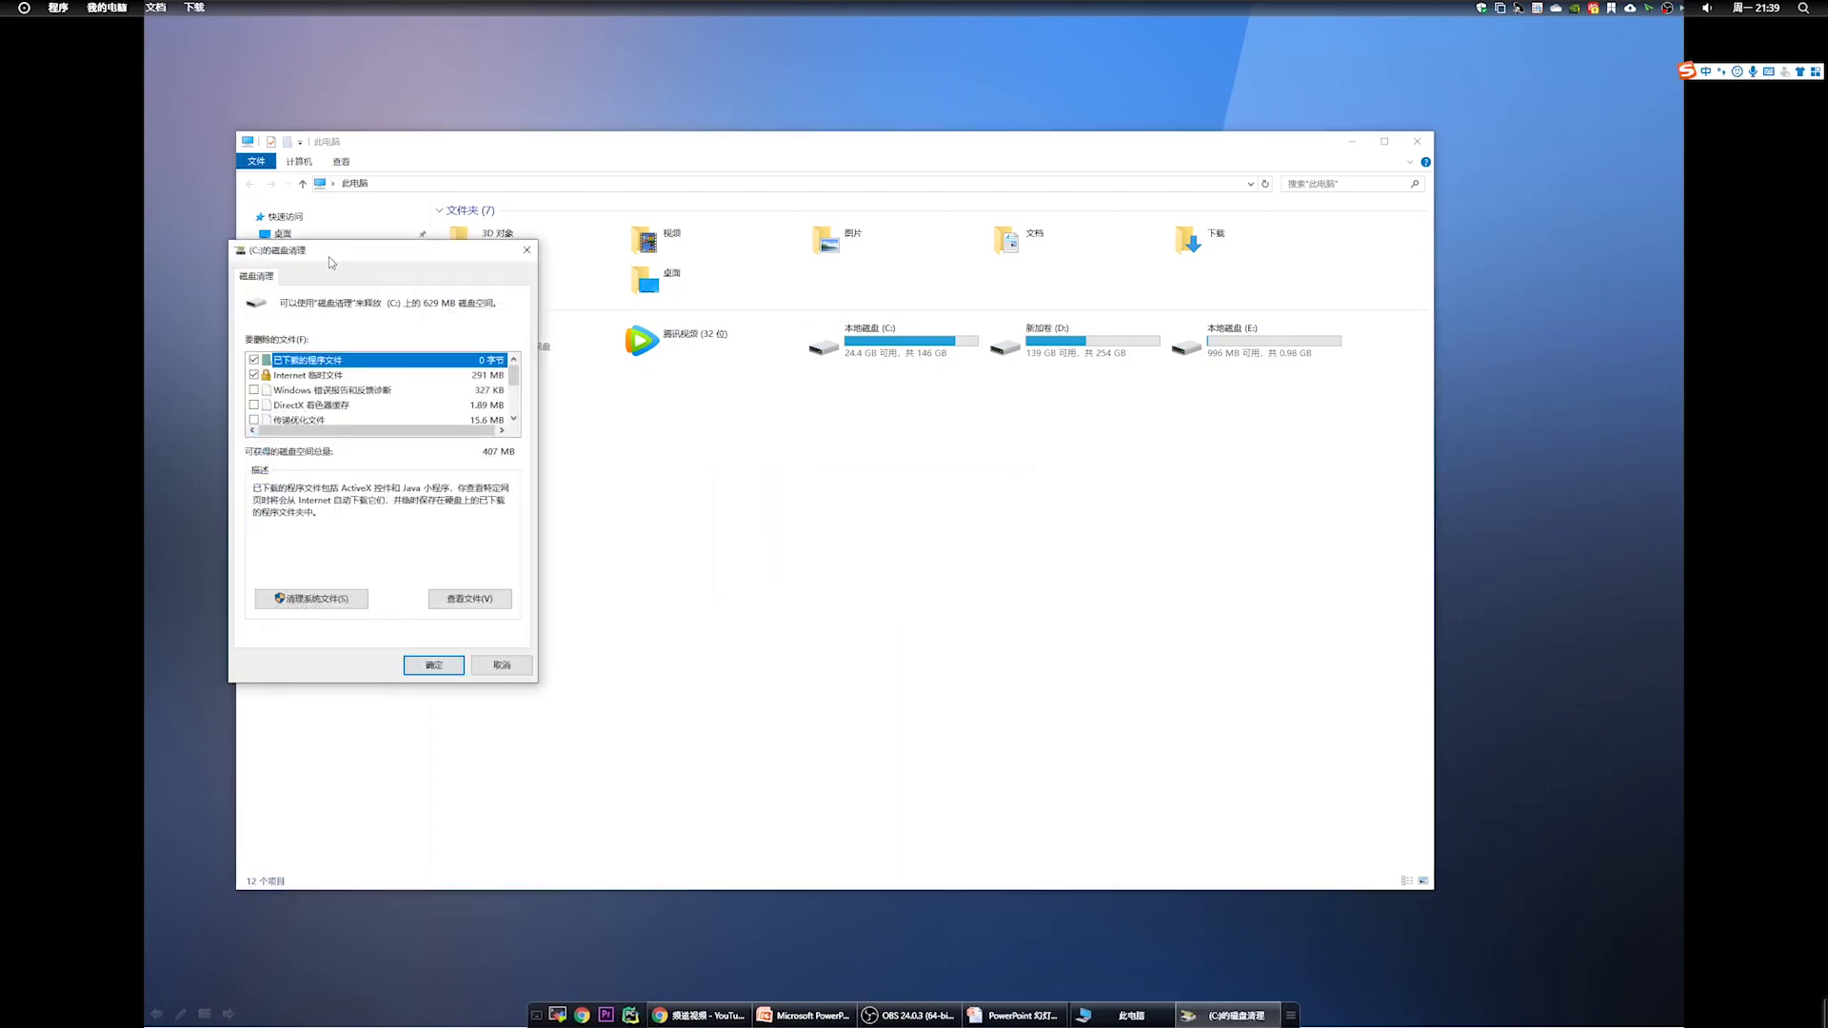
drag(330, 263, 820, 284)
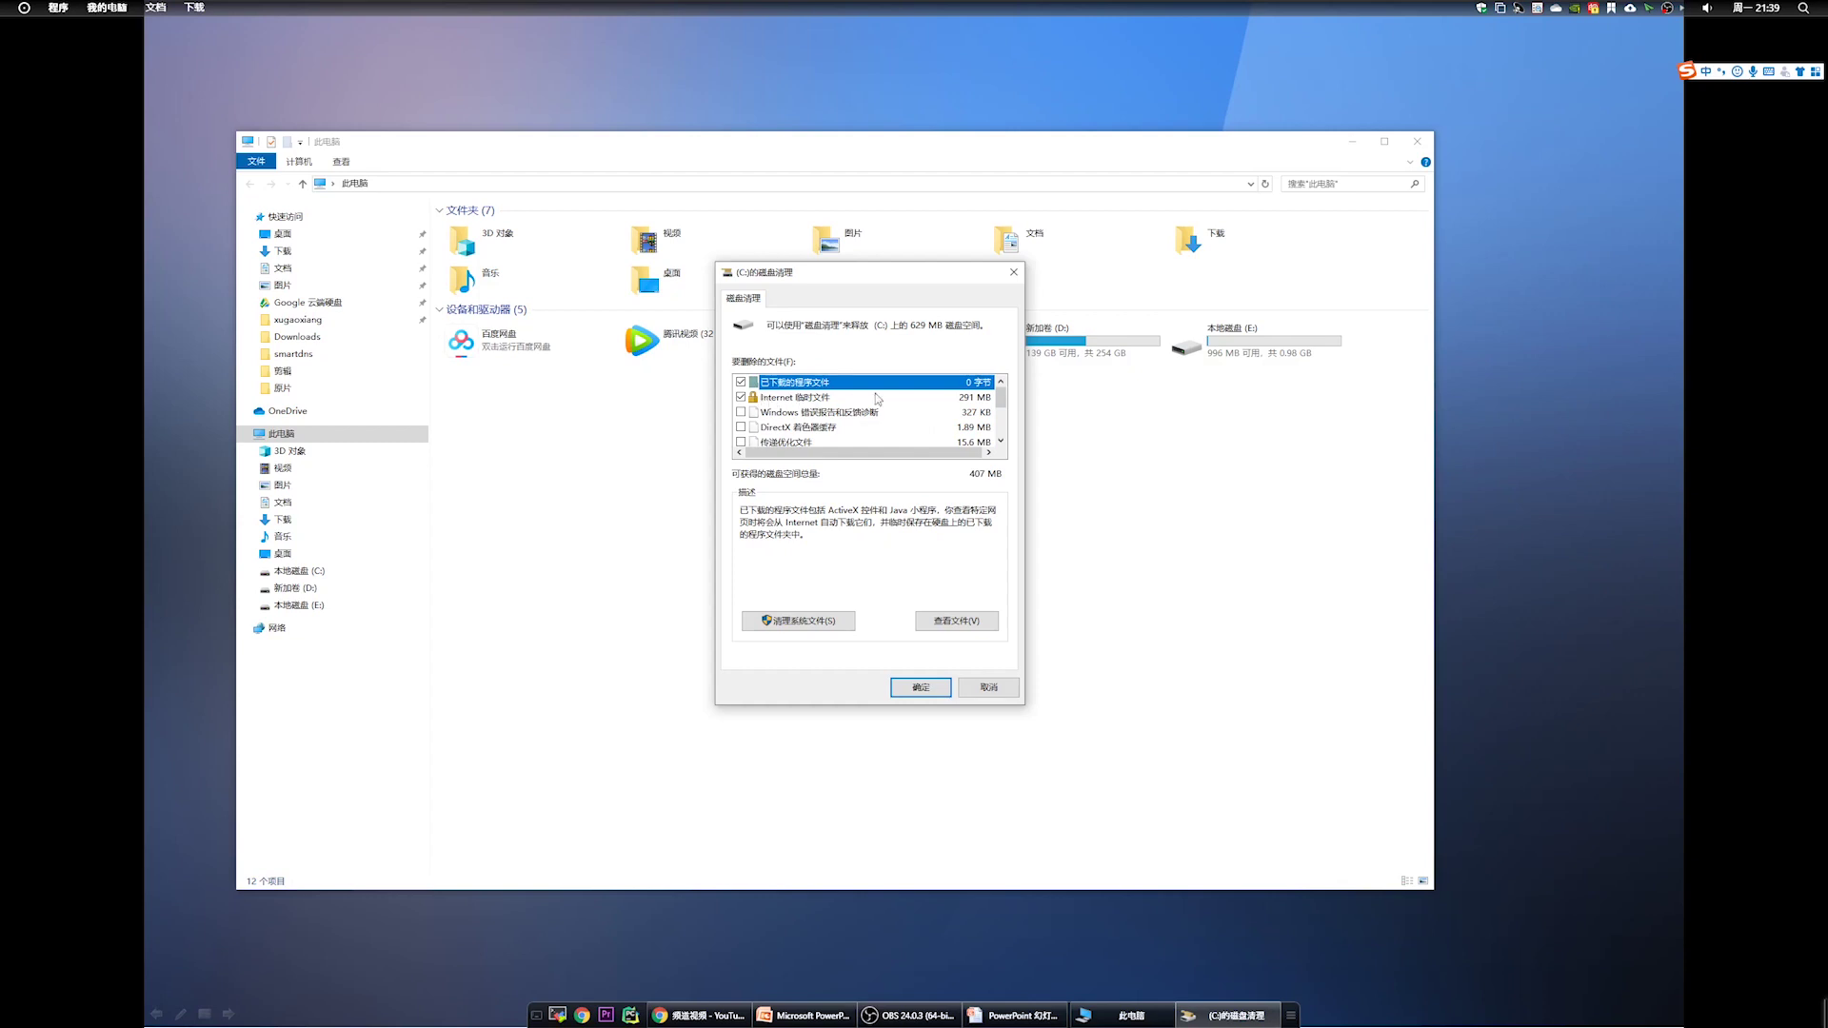
Mark Windows 错误报告和反馈诊断, DirectX 着色器缓存, 传递优化文件, 下载, 回收站 and 临时文件 for deletion, and check the complete list
click(741, 412)
click(741, 428)
click(740, 443)
scroll(742, 439, down, 1)
click(741, 412)
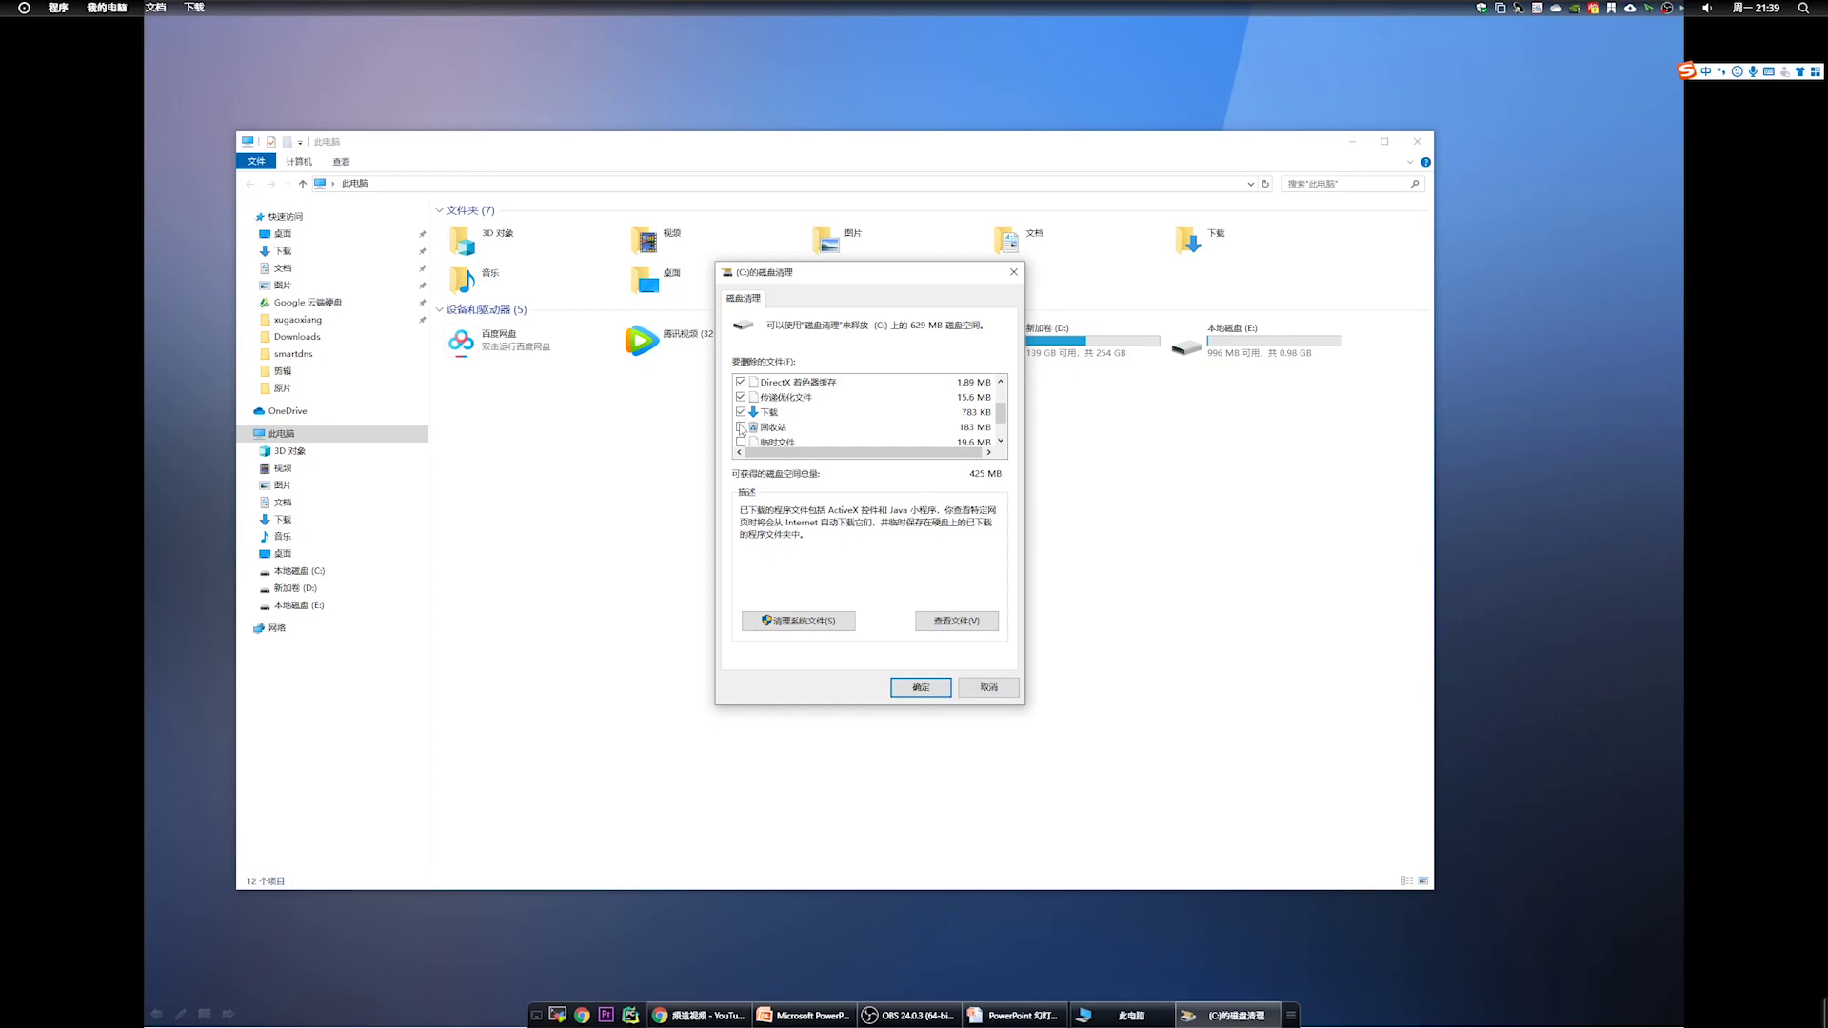
click(741, 442)
scroll(744, 440, down, 1)
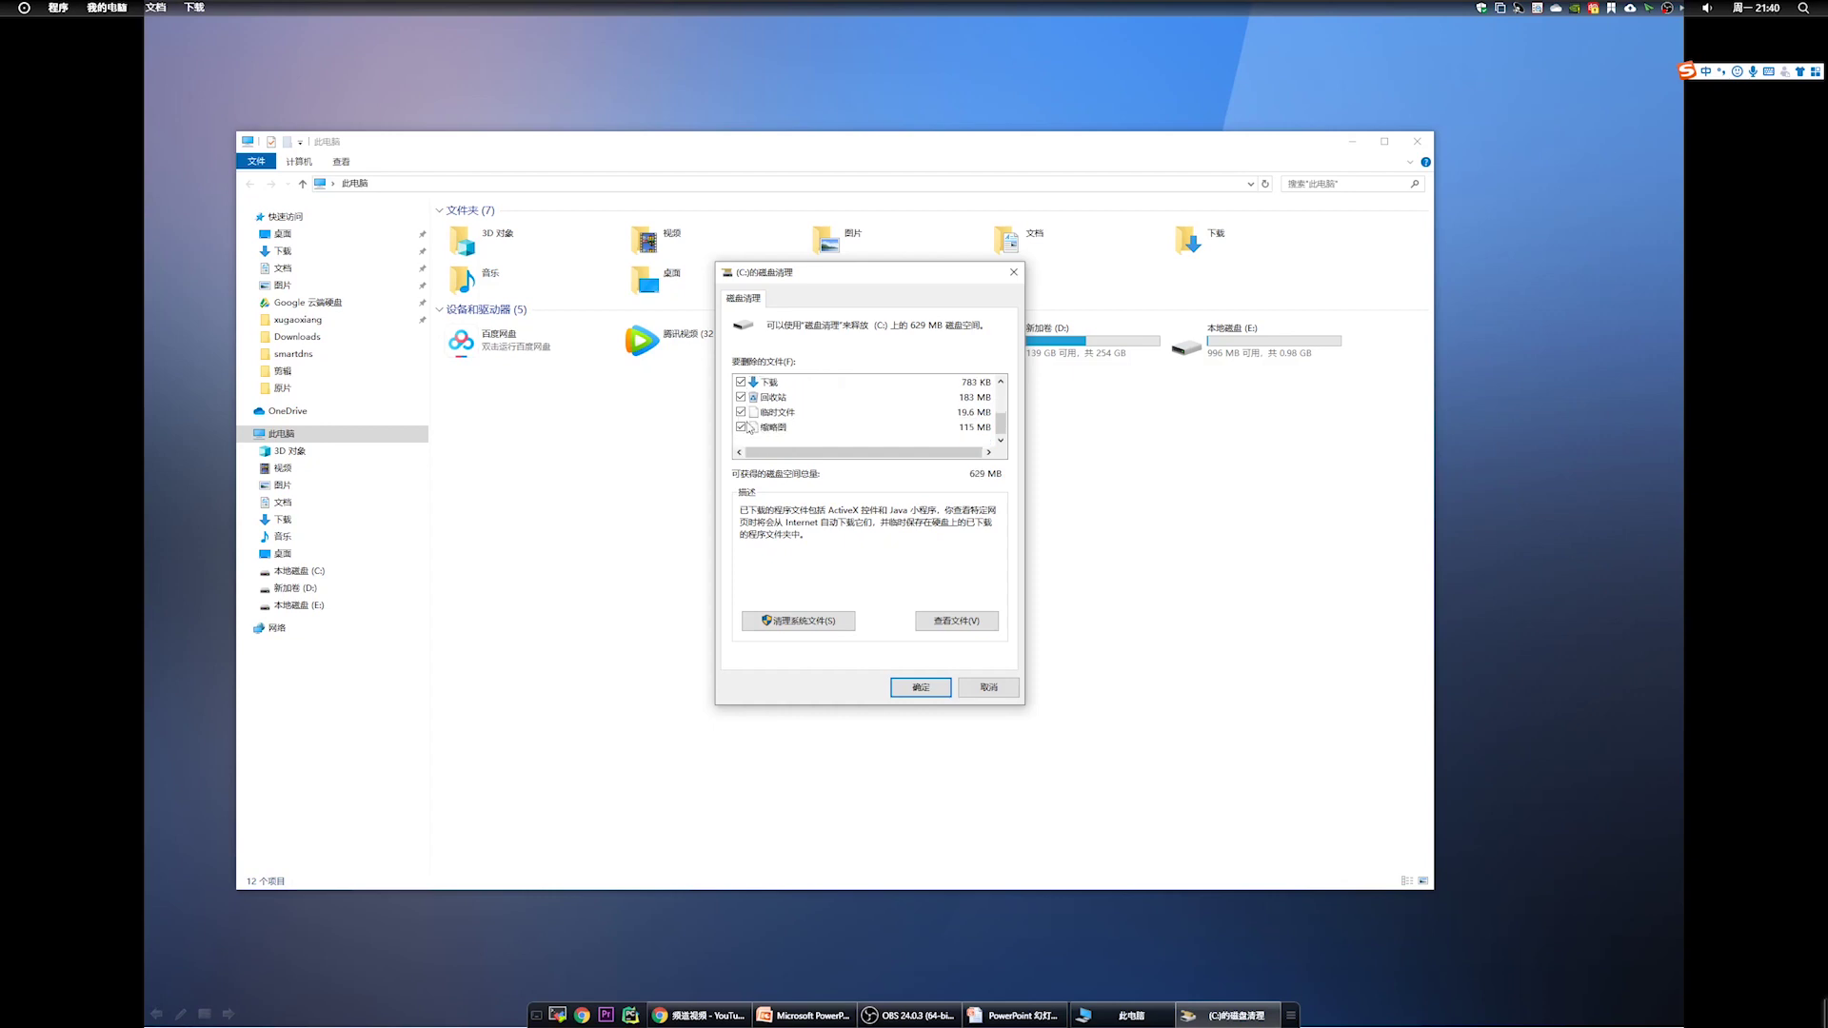
drag(1001, 424, 1008, 398)
scroll(999, 400, down, 1)
scroll(838, 424, up, 1)
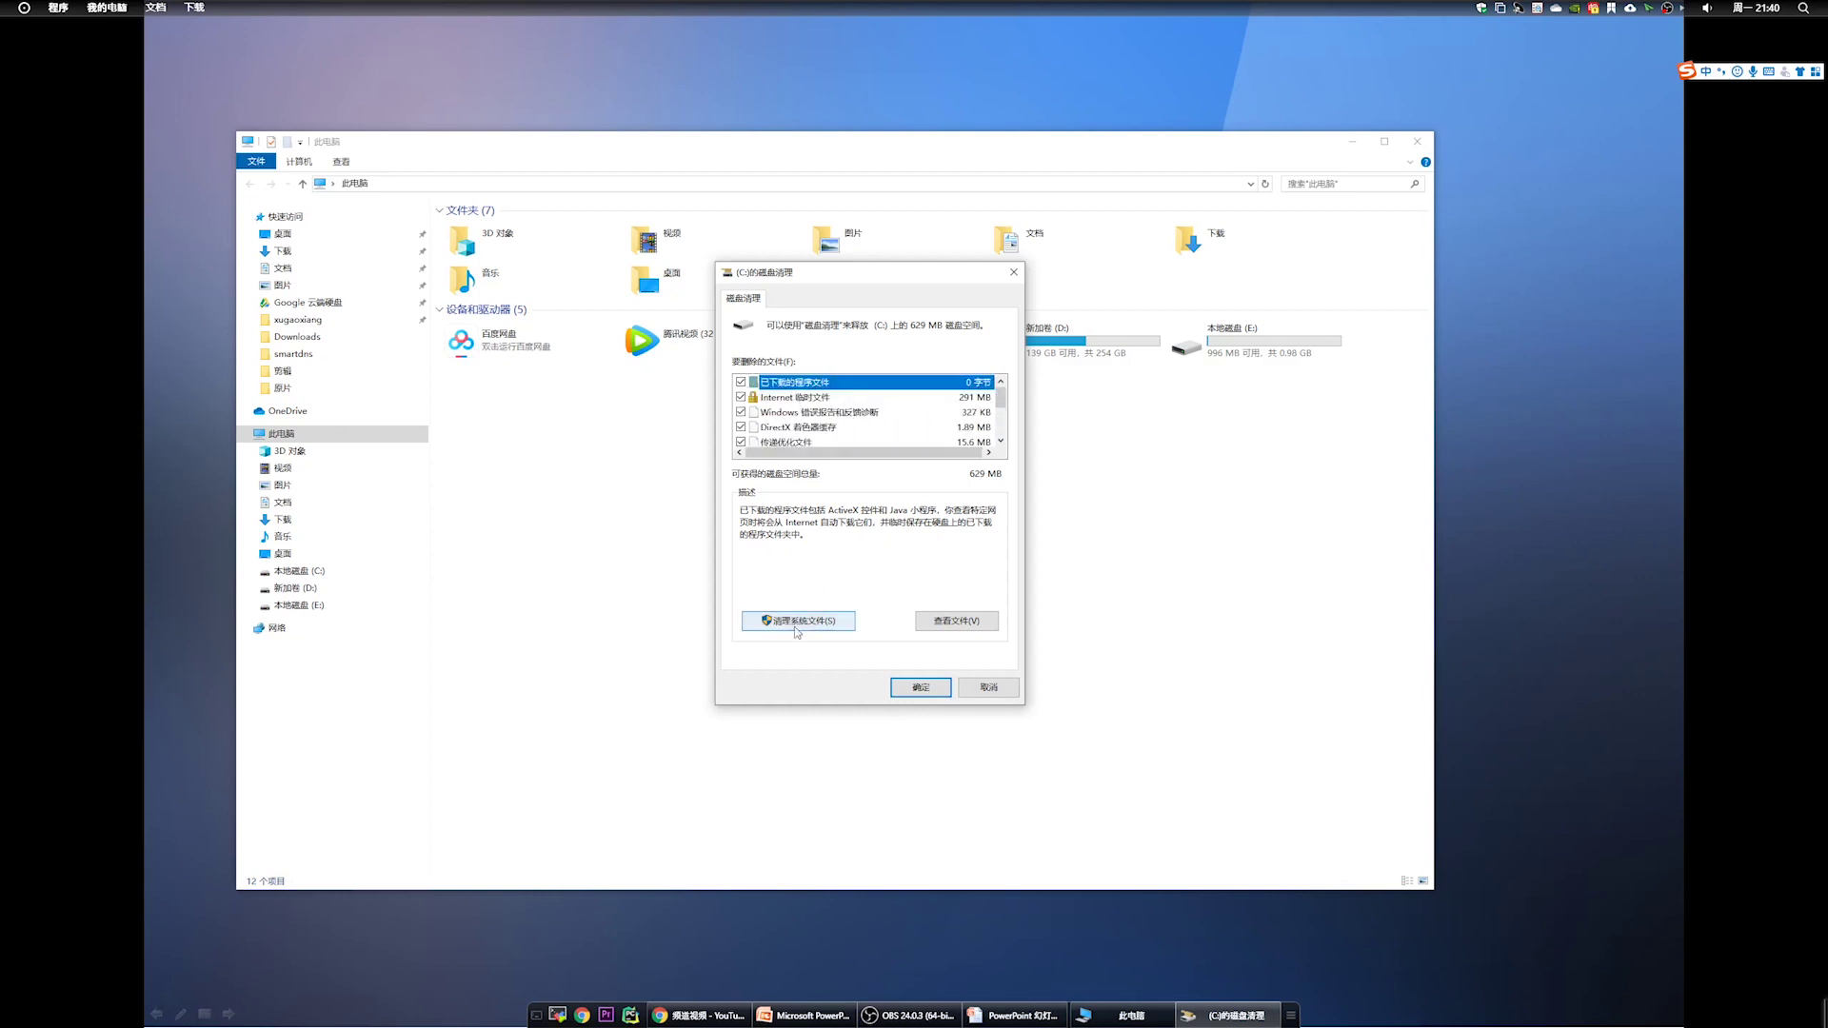
Rescan drive C: including system files, and mark Windows 更新清理, Windows Defender 防病毒, Windows 错误报告和反馈诊断, DirectX 着色器缓存 and 传递优化文件 for deletion
click(828, 624)
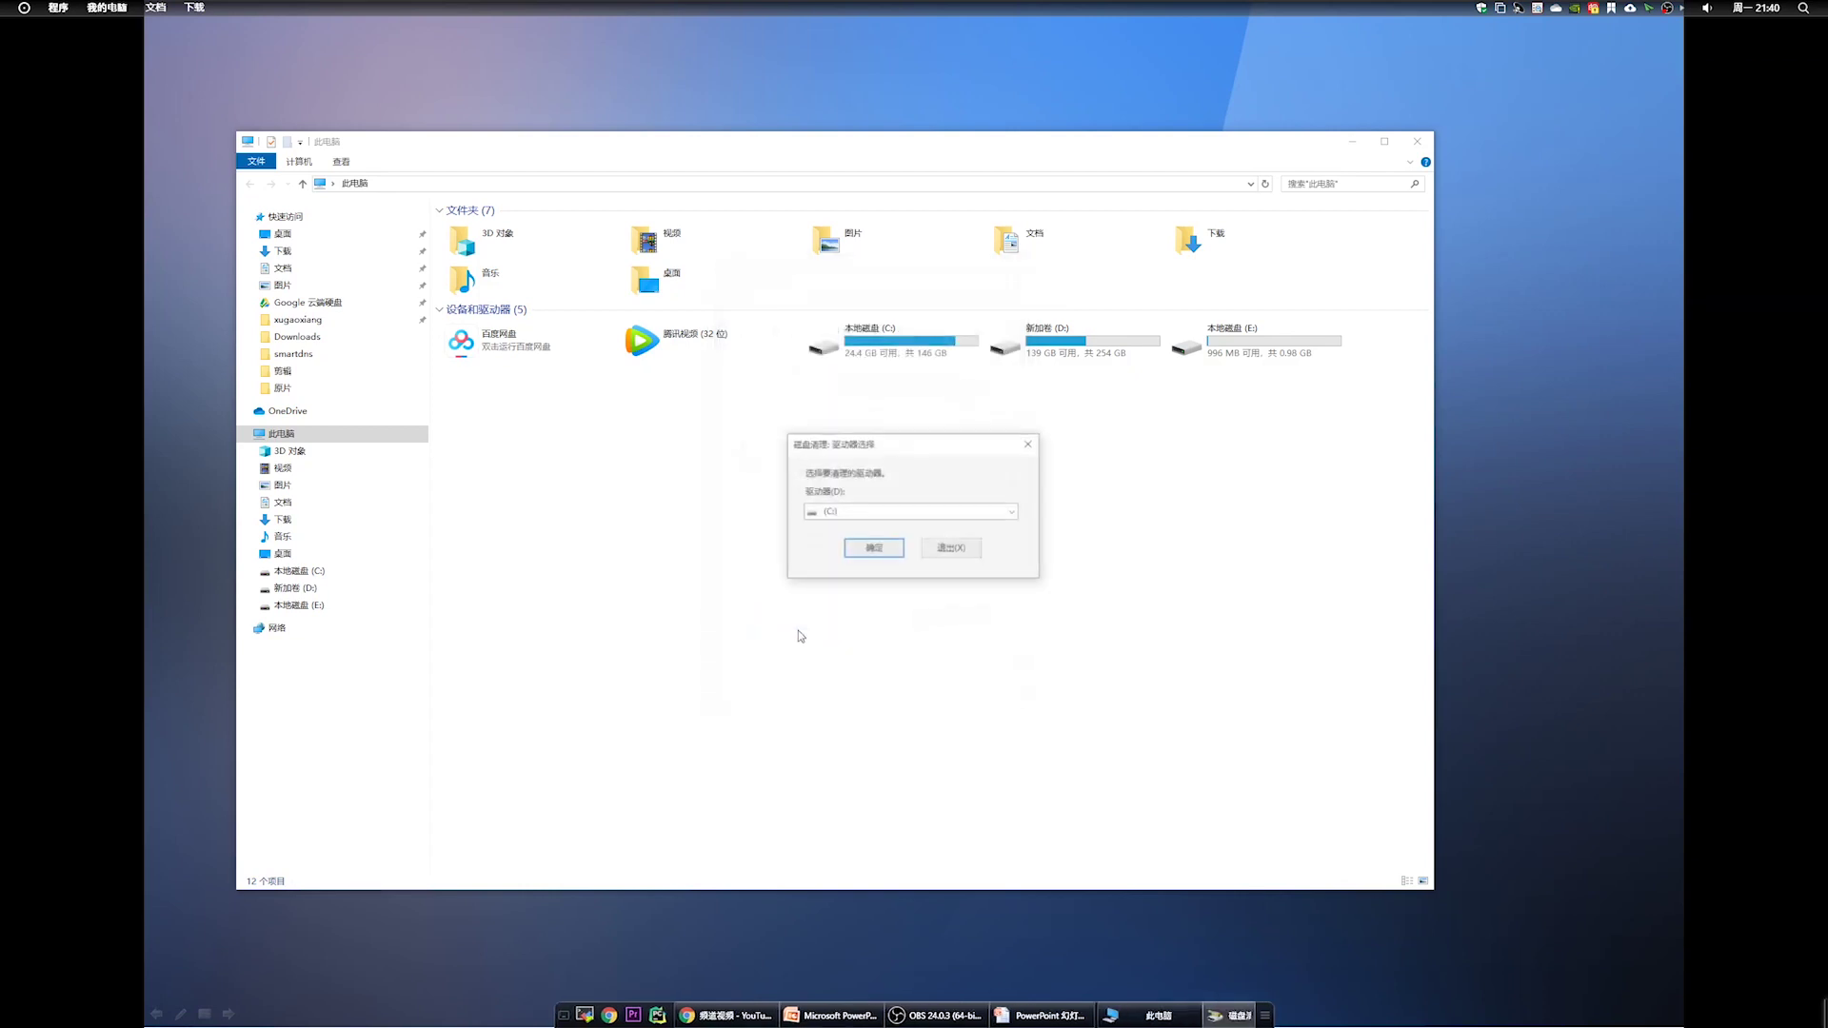
click(873, 551)
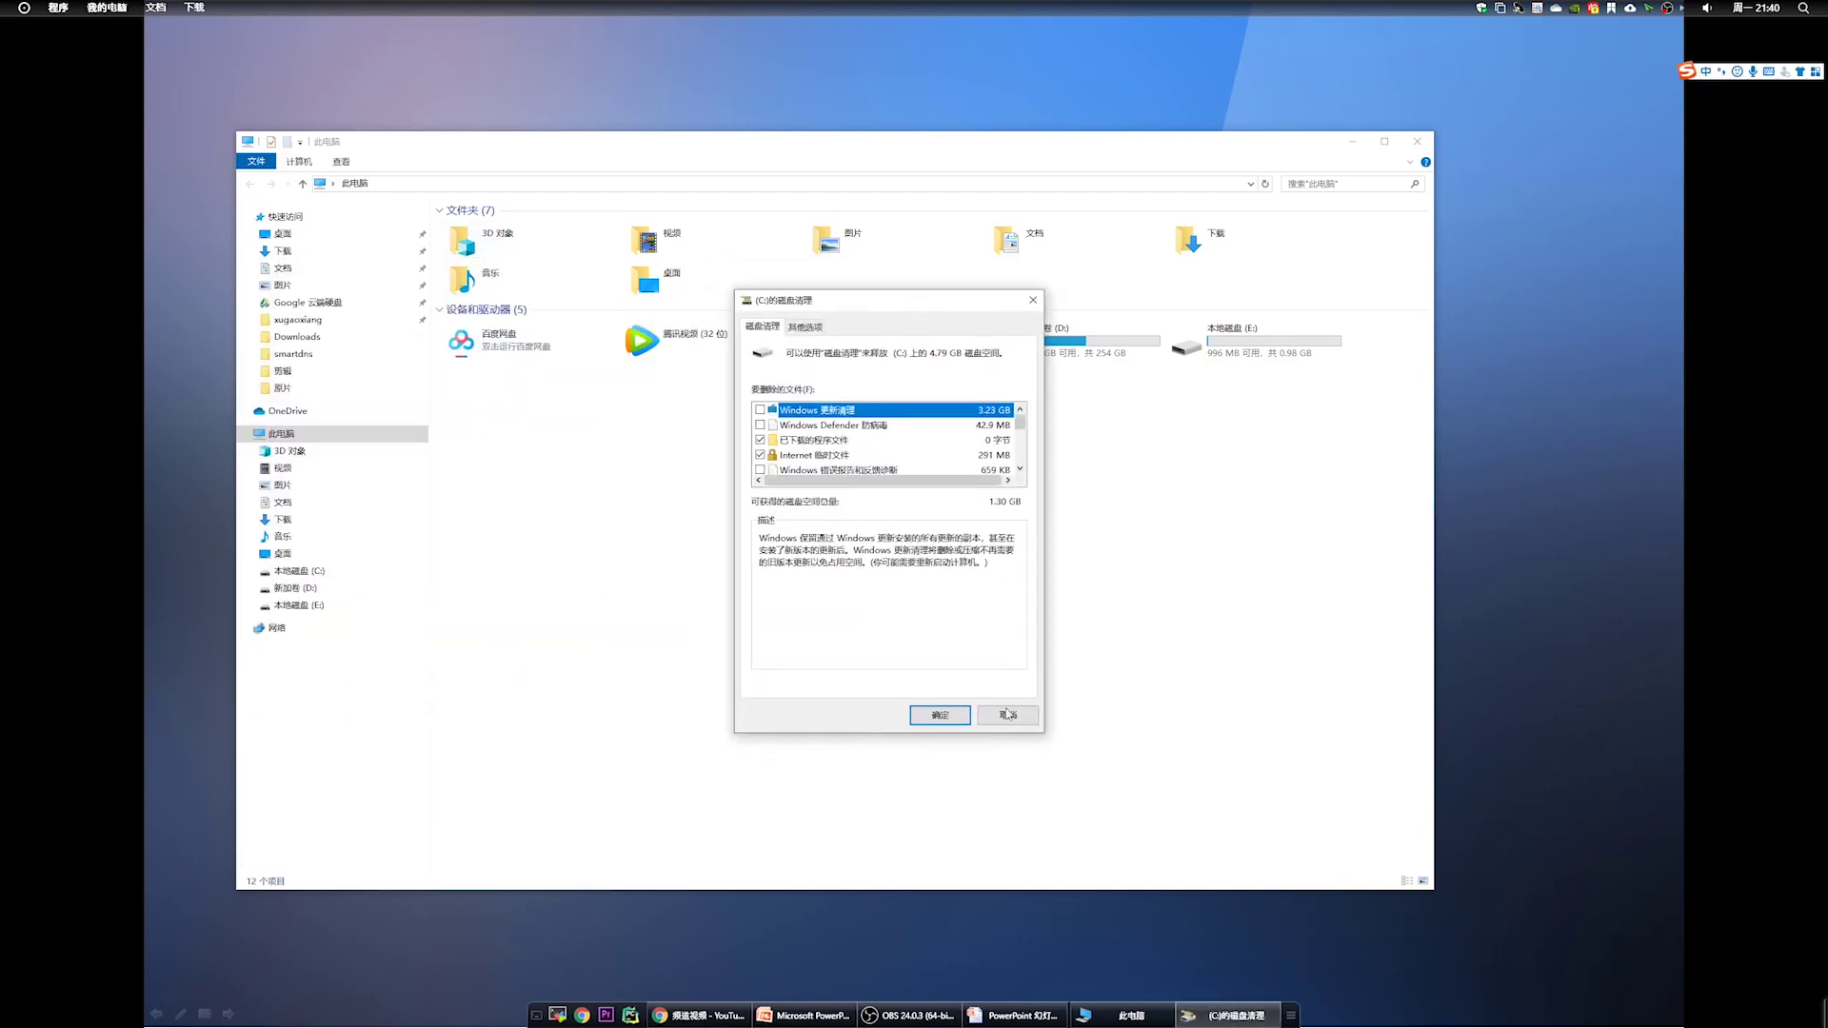
click(760, 409)
click(760, 424)
scroll(766, 461, down, 1)
click(760, 424)
click(759, 439)
click(760, 455)
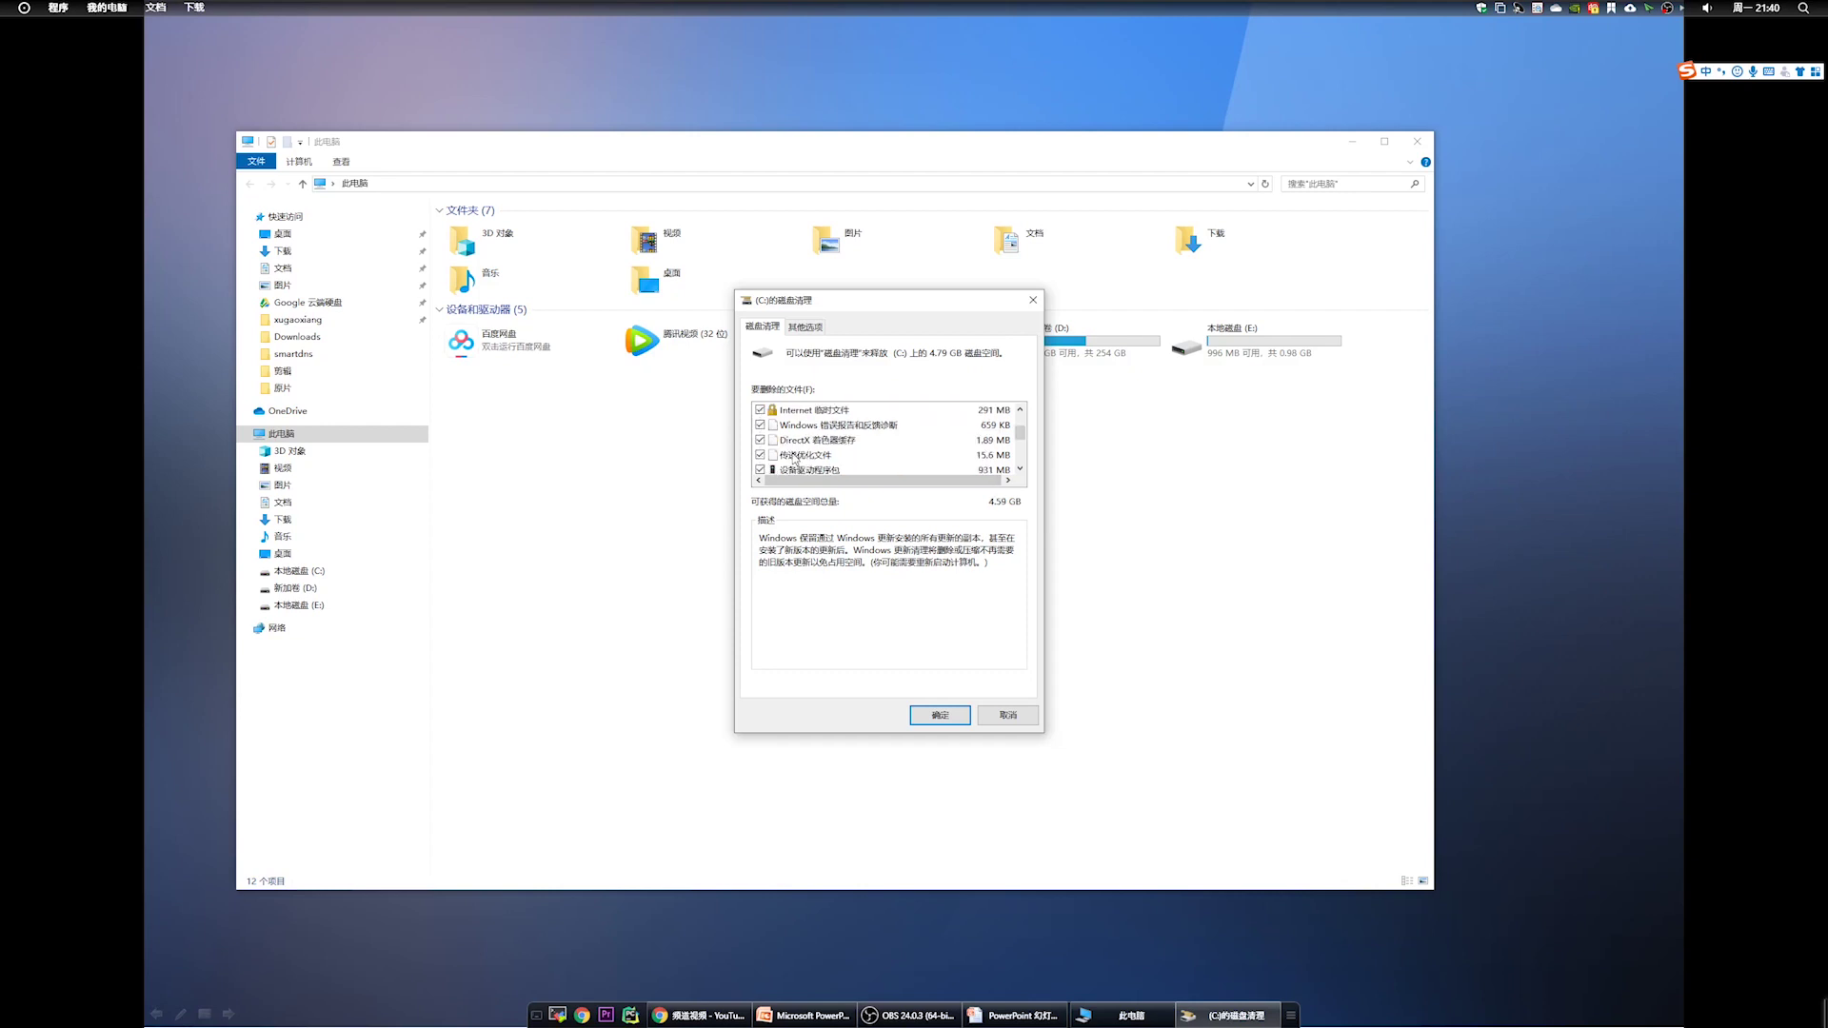
Mark 下载, 语言资源文件, 回收站 and 临时文件 for deletion as well, and run the cleanup of all marked files on drive C:
scroll(764, 452, down, 1)
click(760, 439)
click(760, 455)
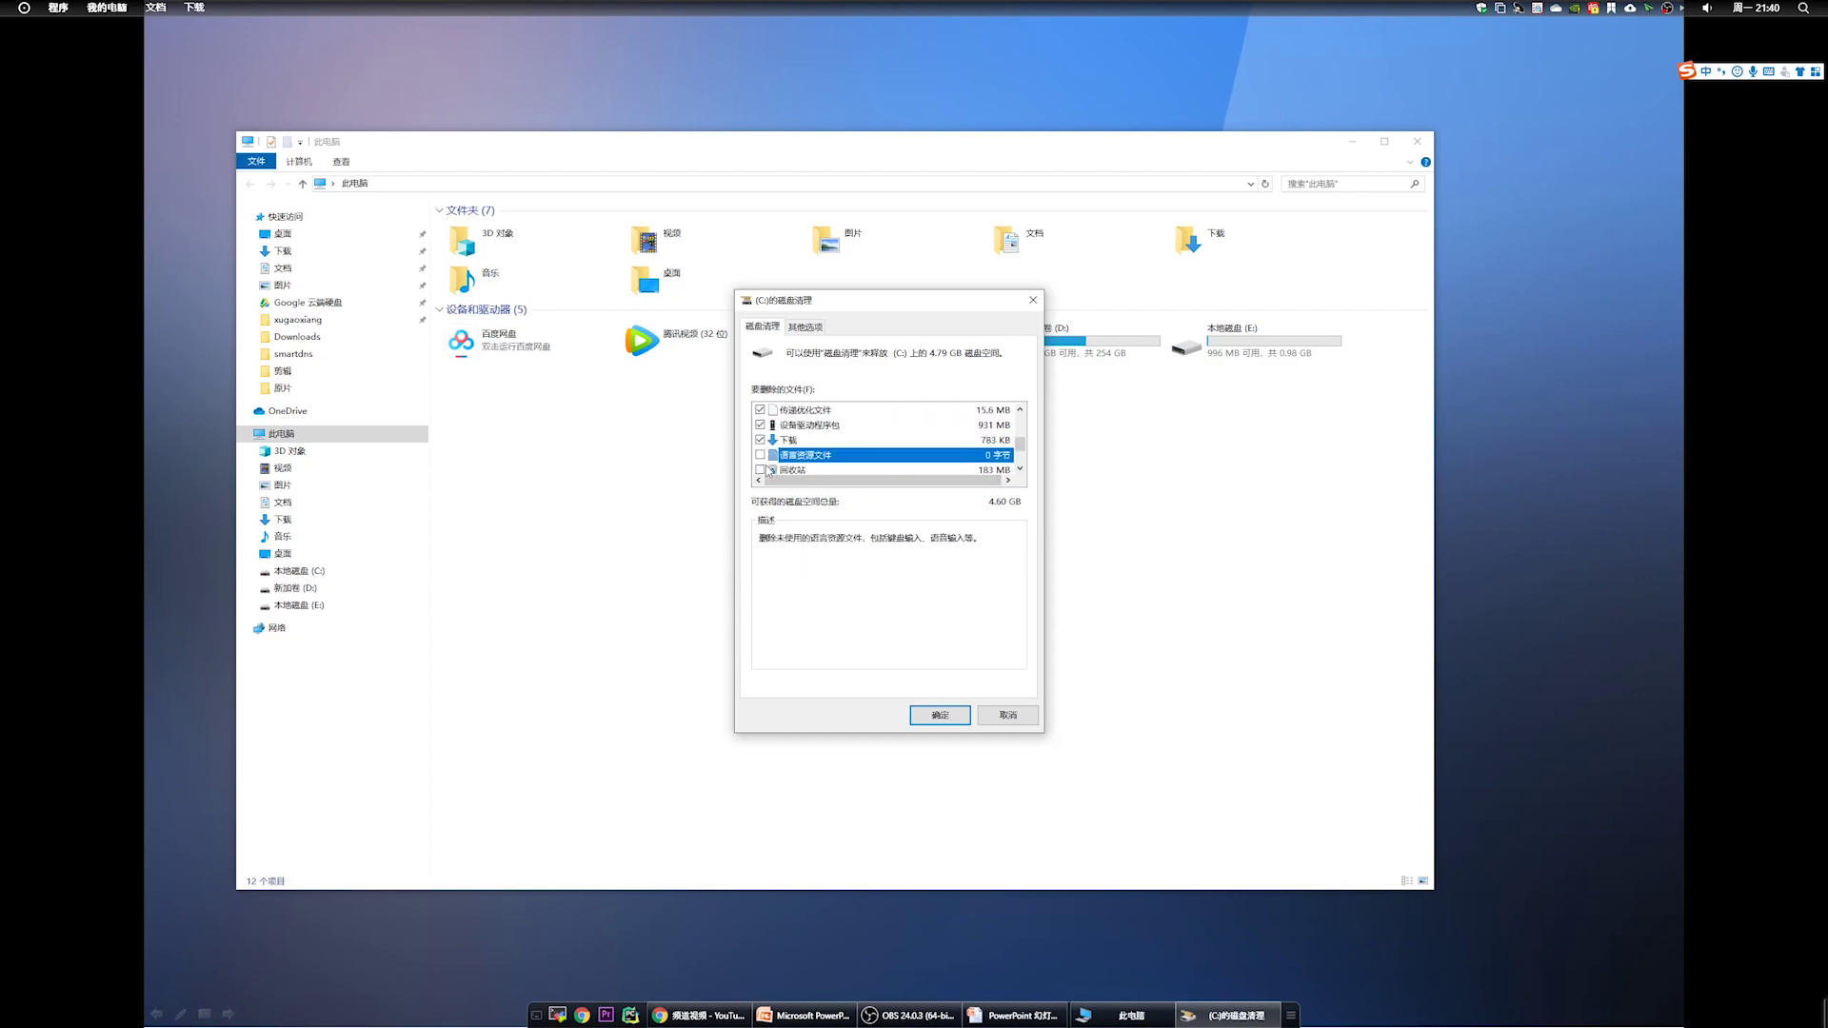
click(759, 470)
scroll(781, 467, down, 1)
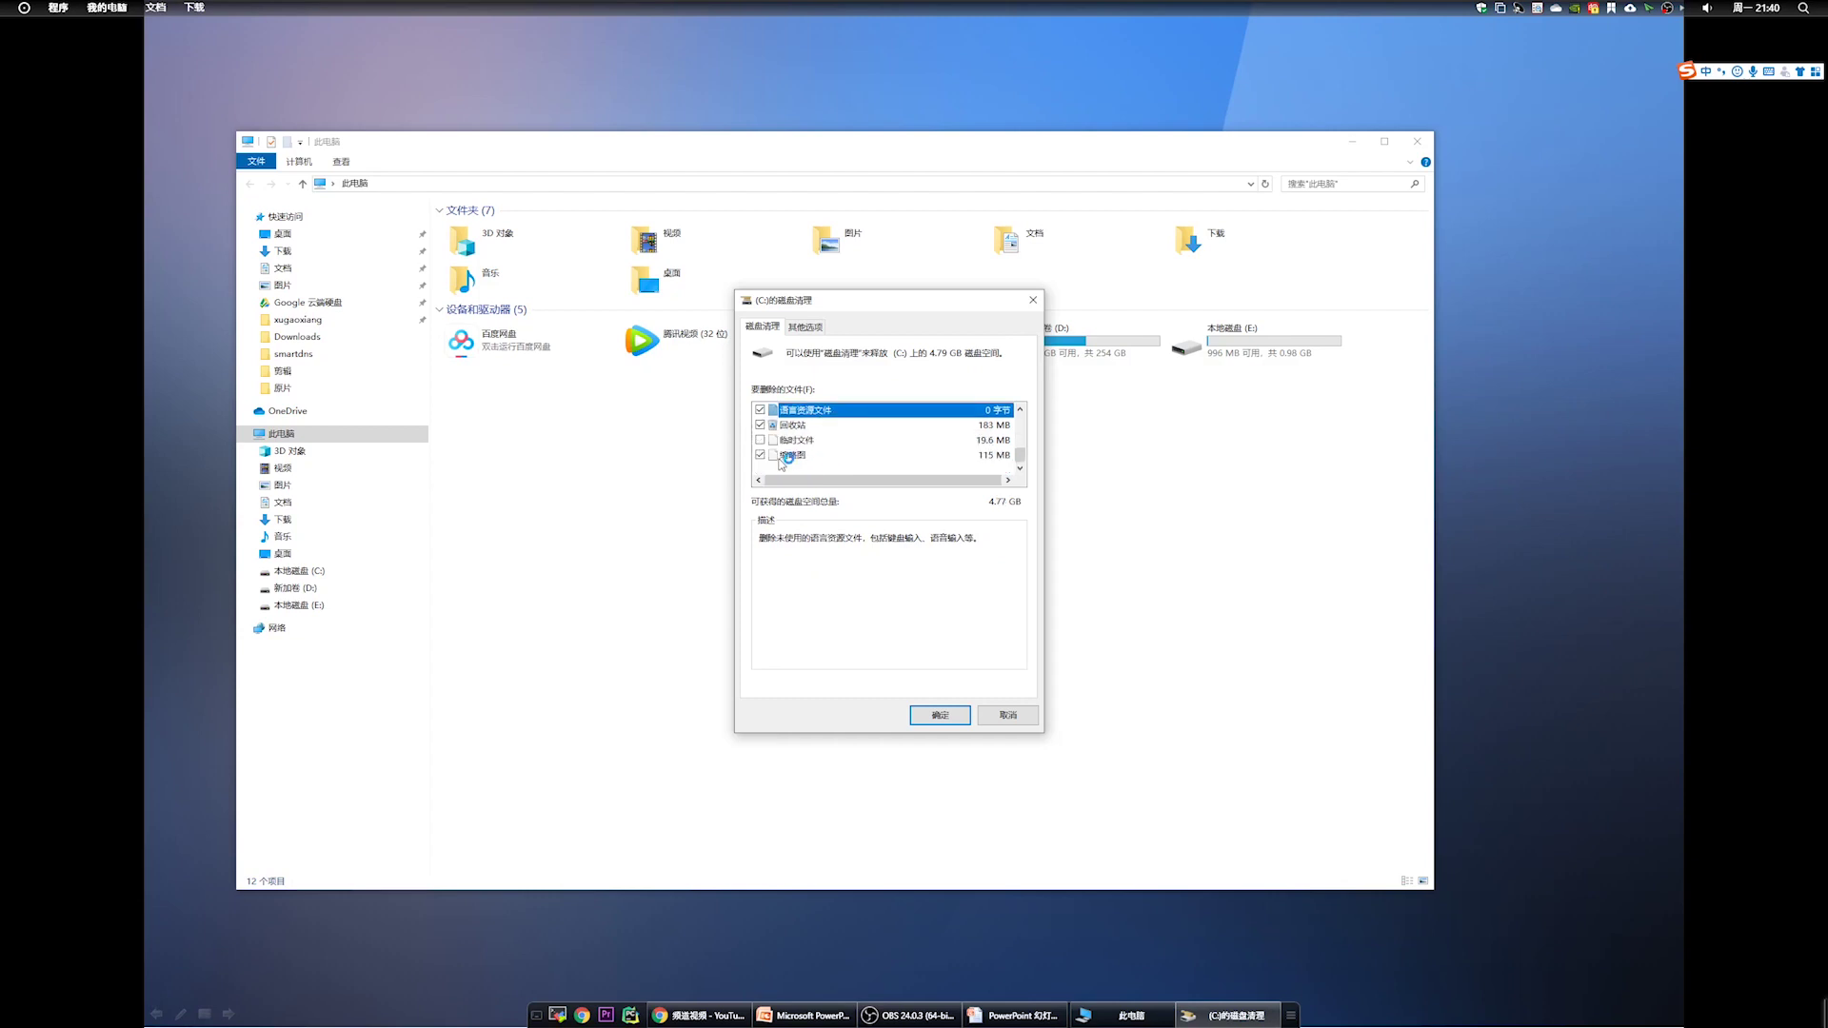
click(759, 440)
click(933, 709)
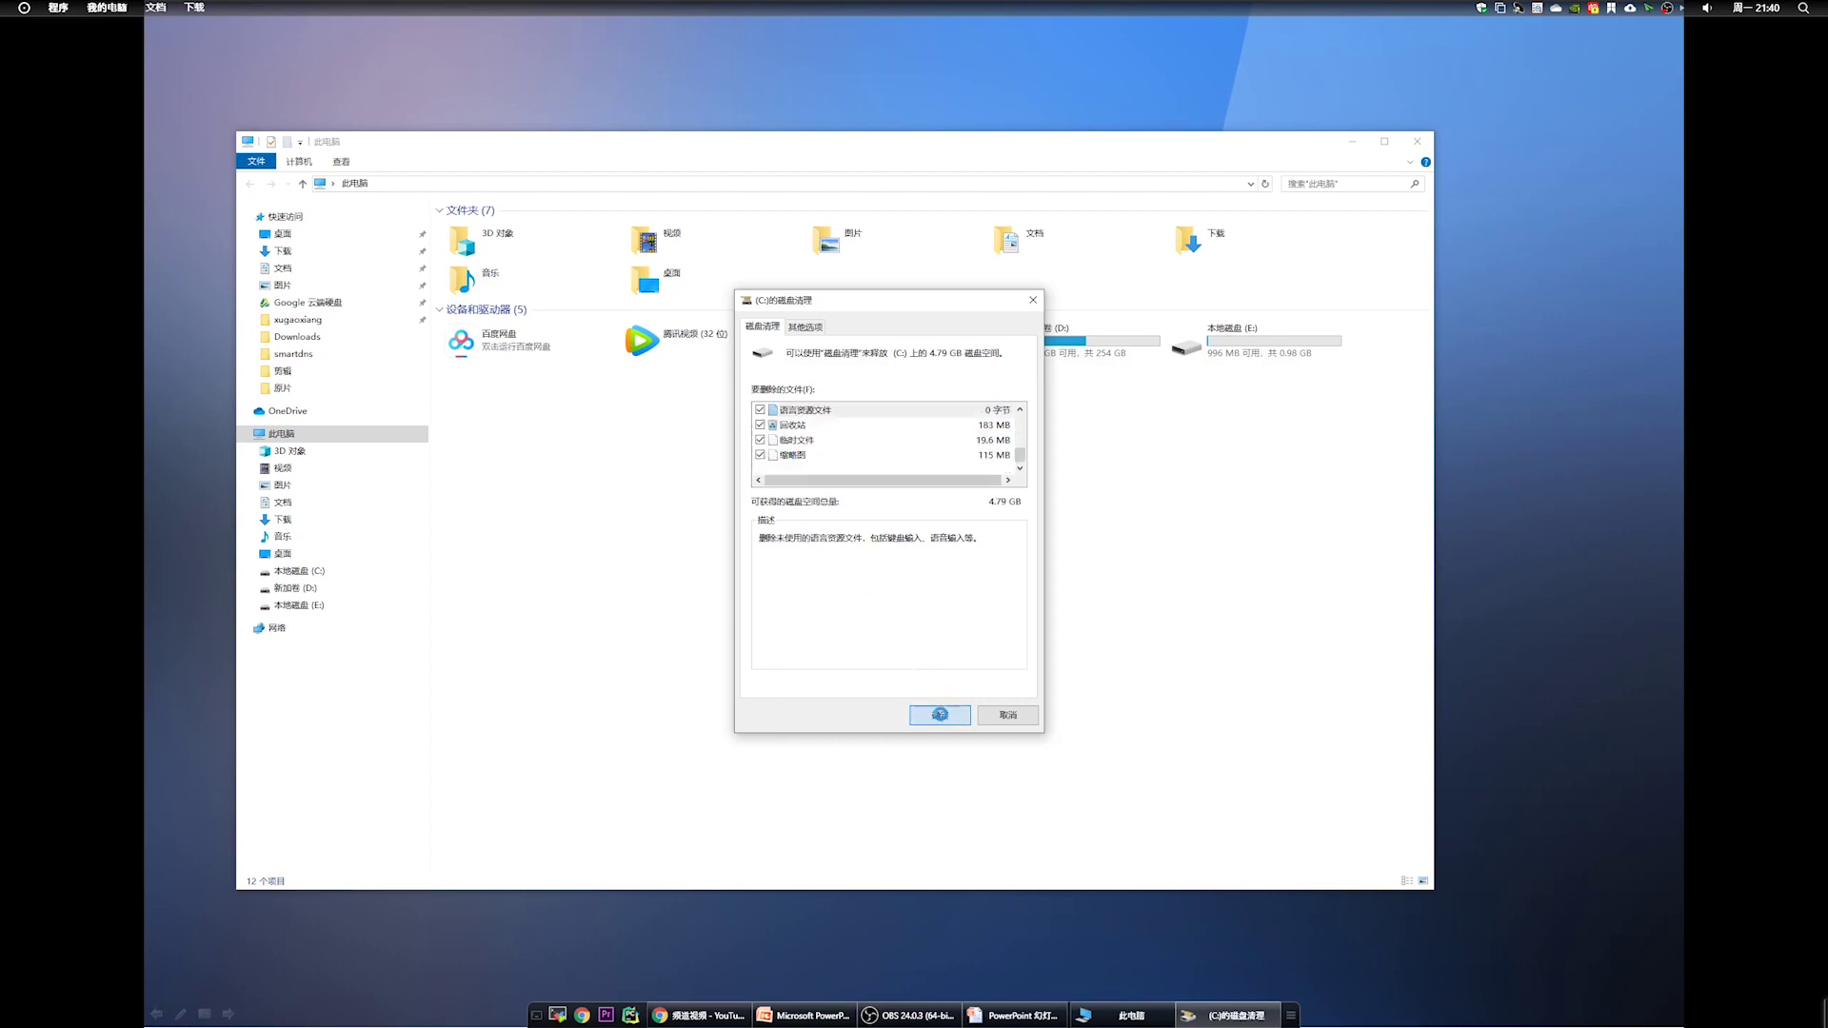
click(949, 521)
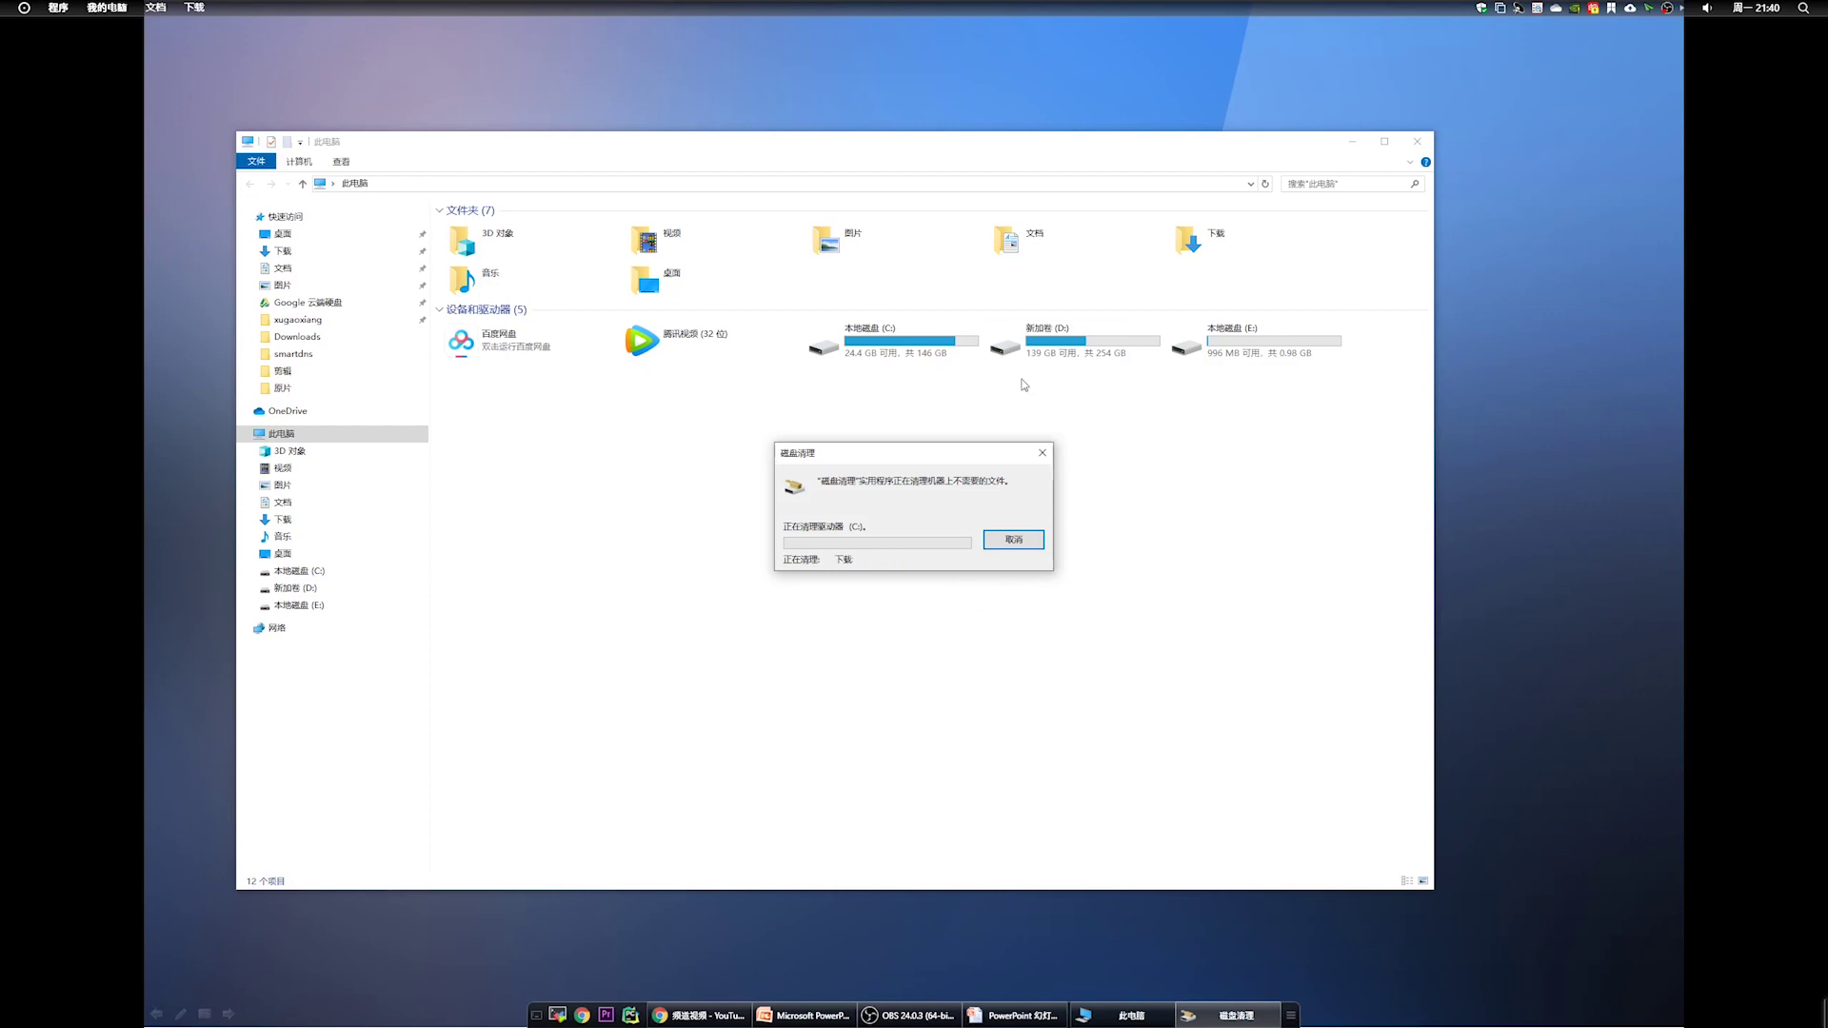
Close the 此电脑 window and reposition the cleanup progress dialog over the Disk cleanup slide while the files are being removed
click(1412, 145)
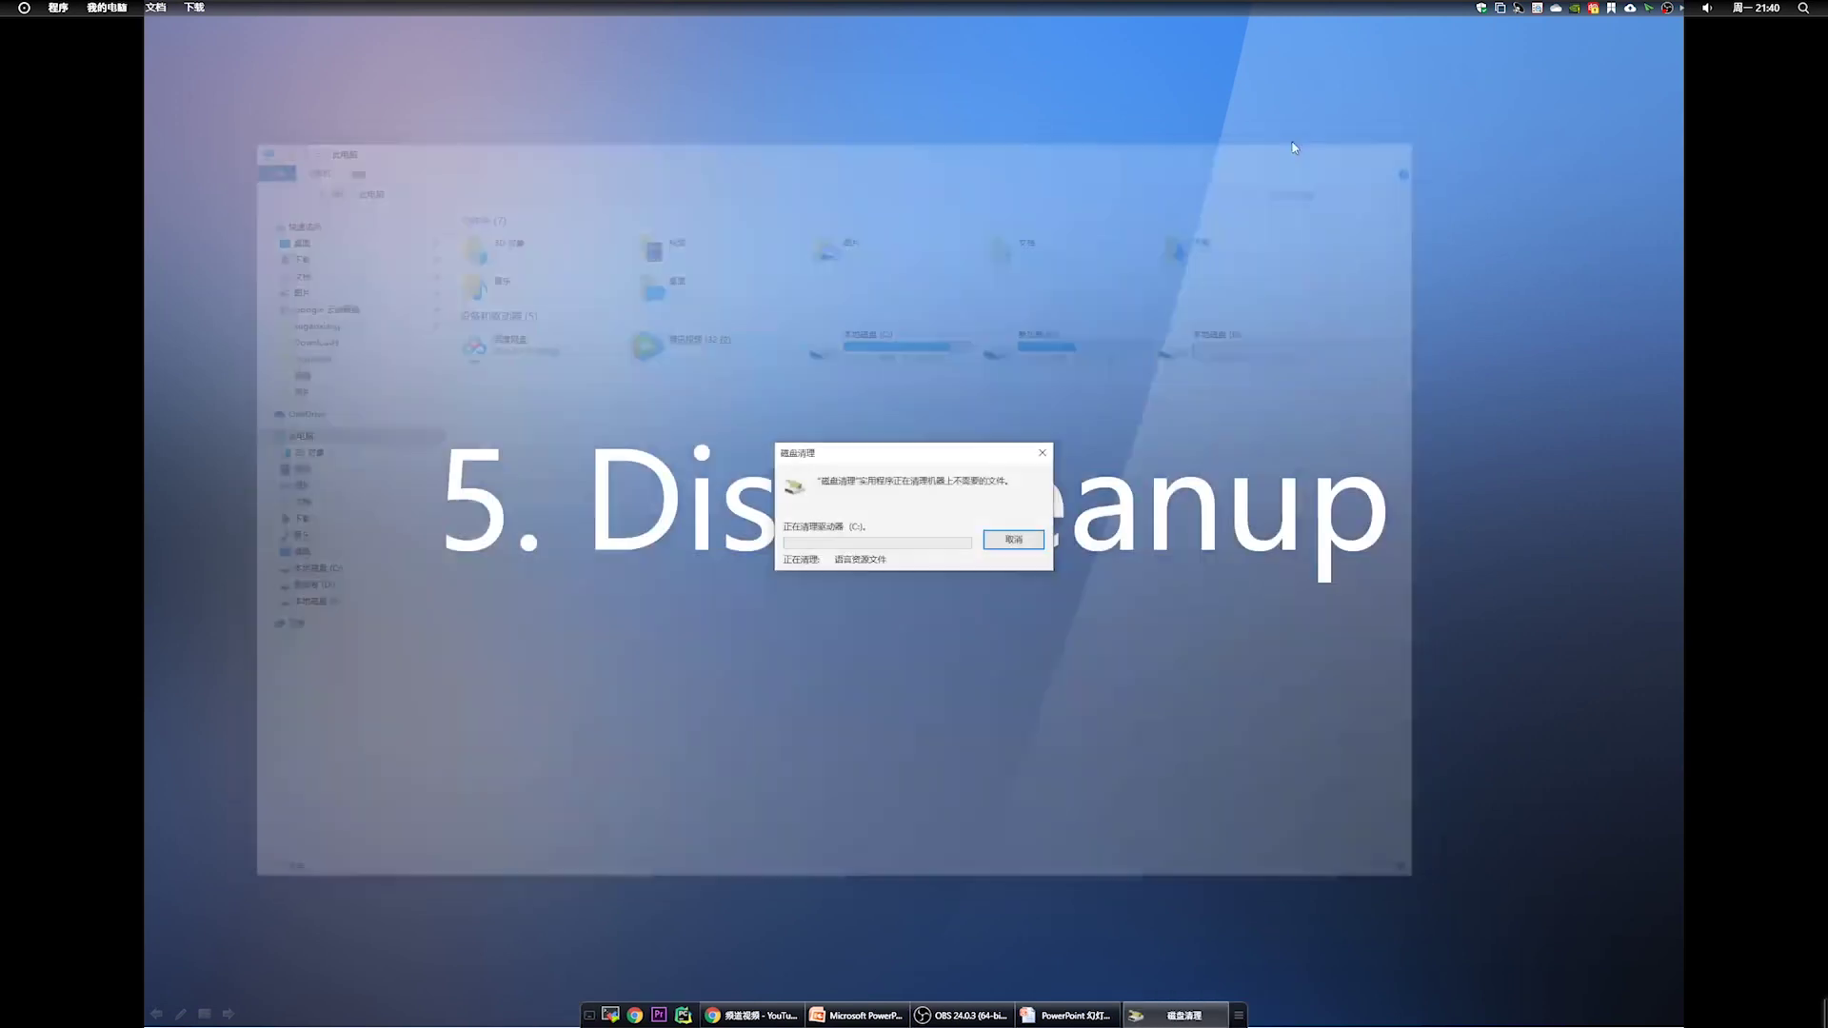
drag(959, 457, 1012, 444)
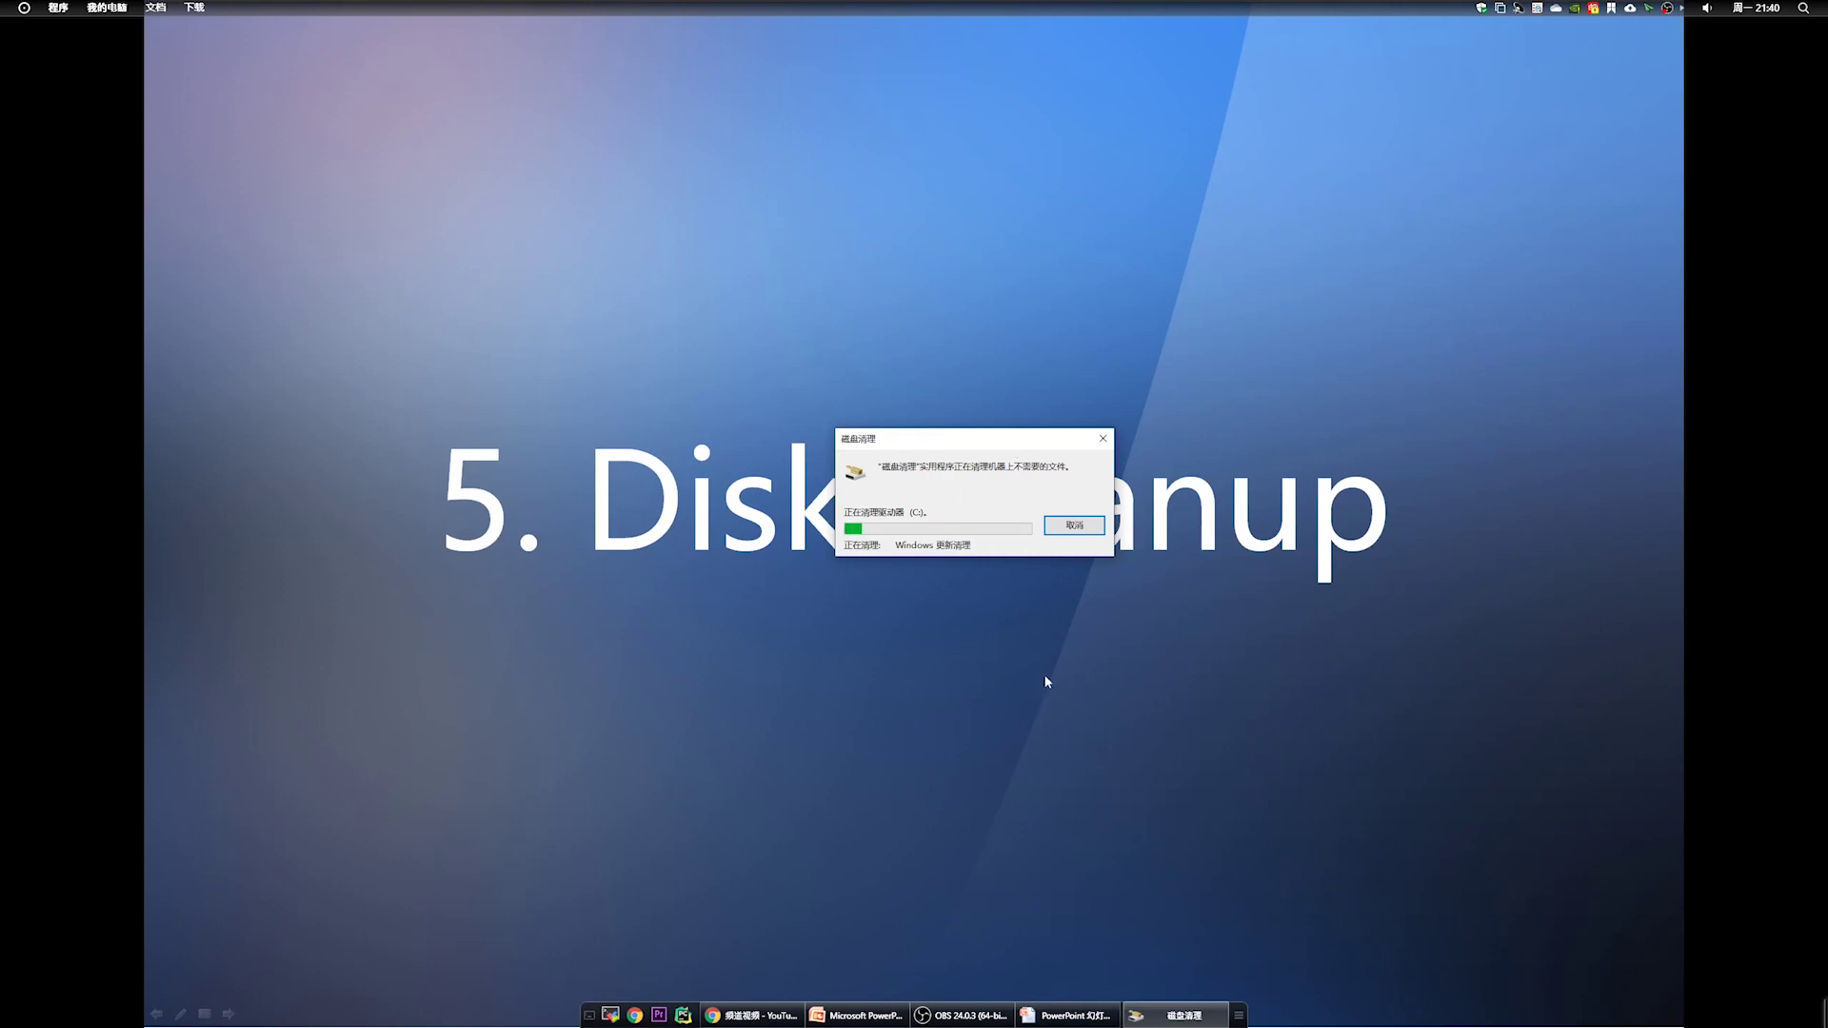
drag(960, 457, 919, 645)
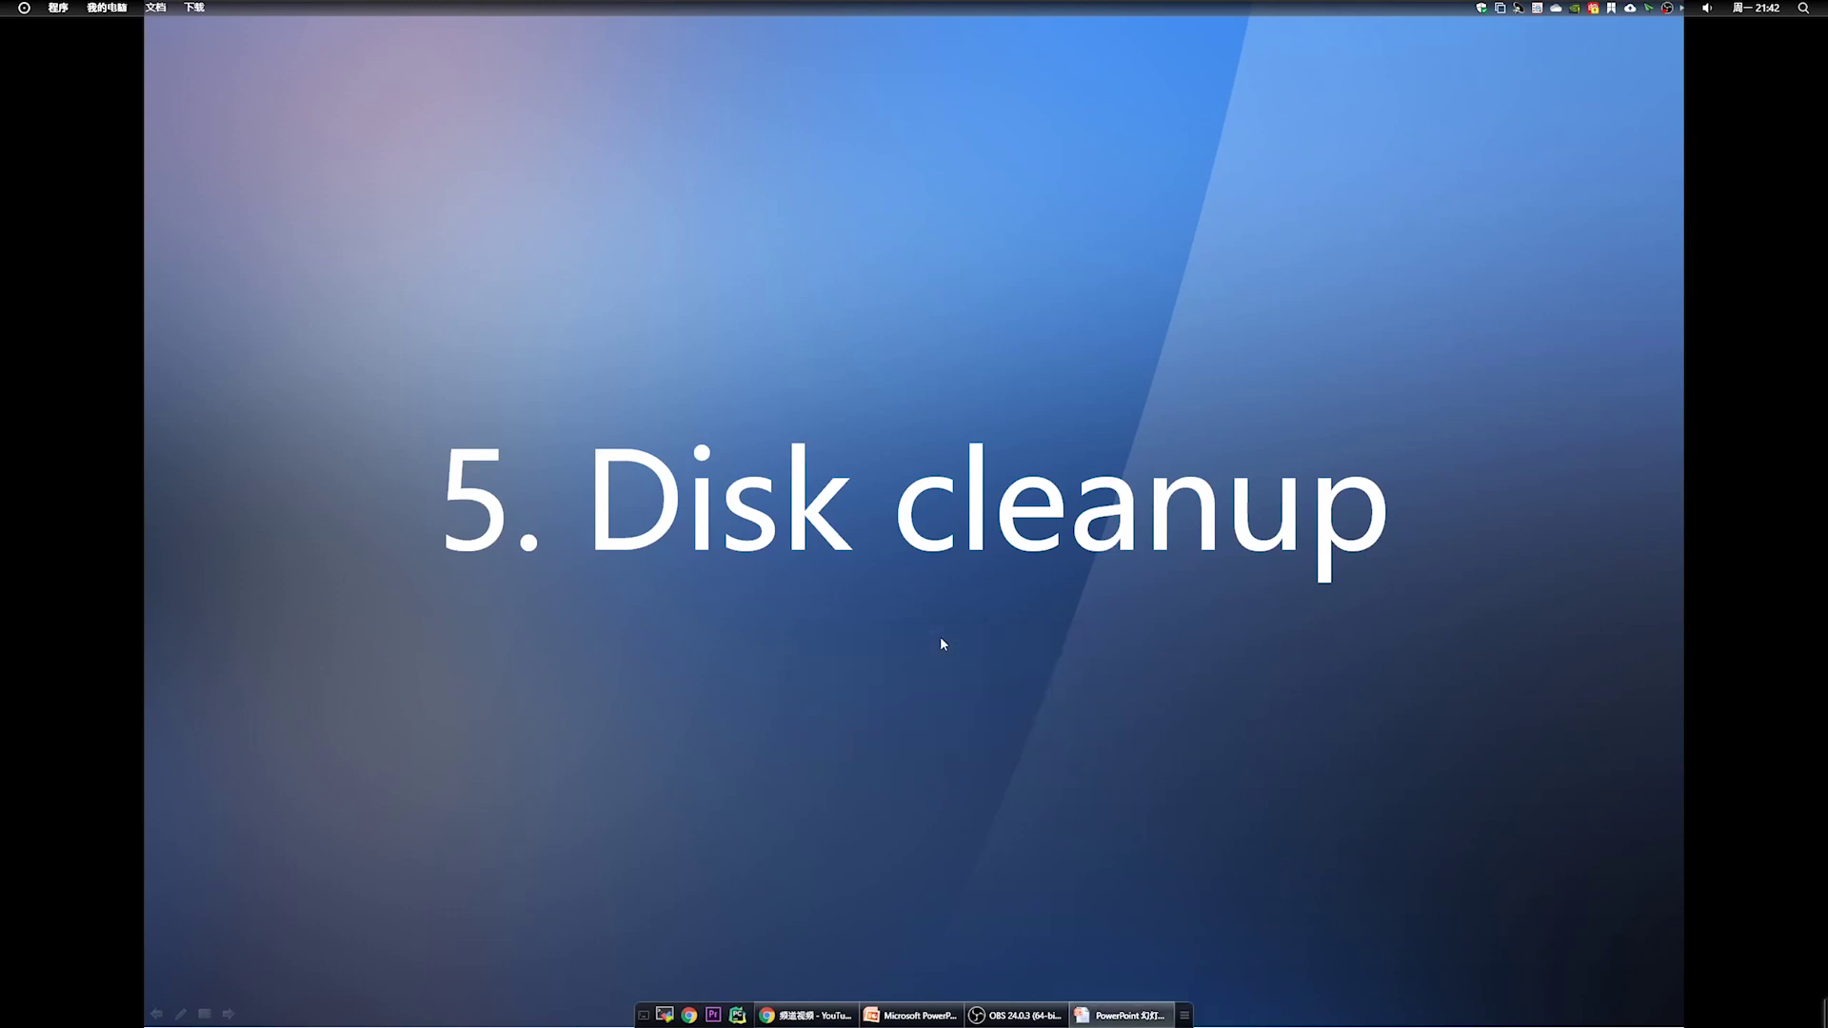
Advance the presentation to the closing 谢谢观赏 slide and end the slide show
key(Right)
key(Escape)
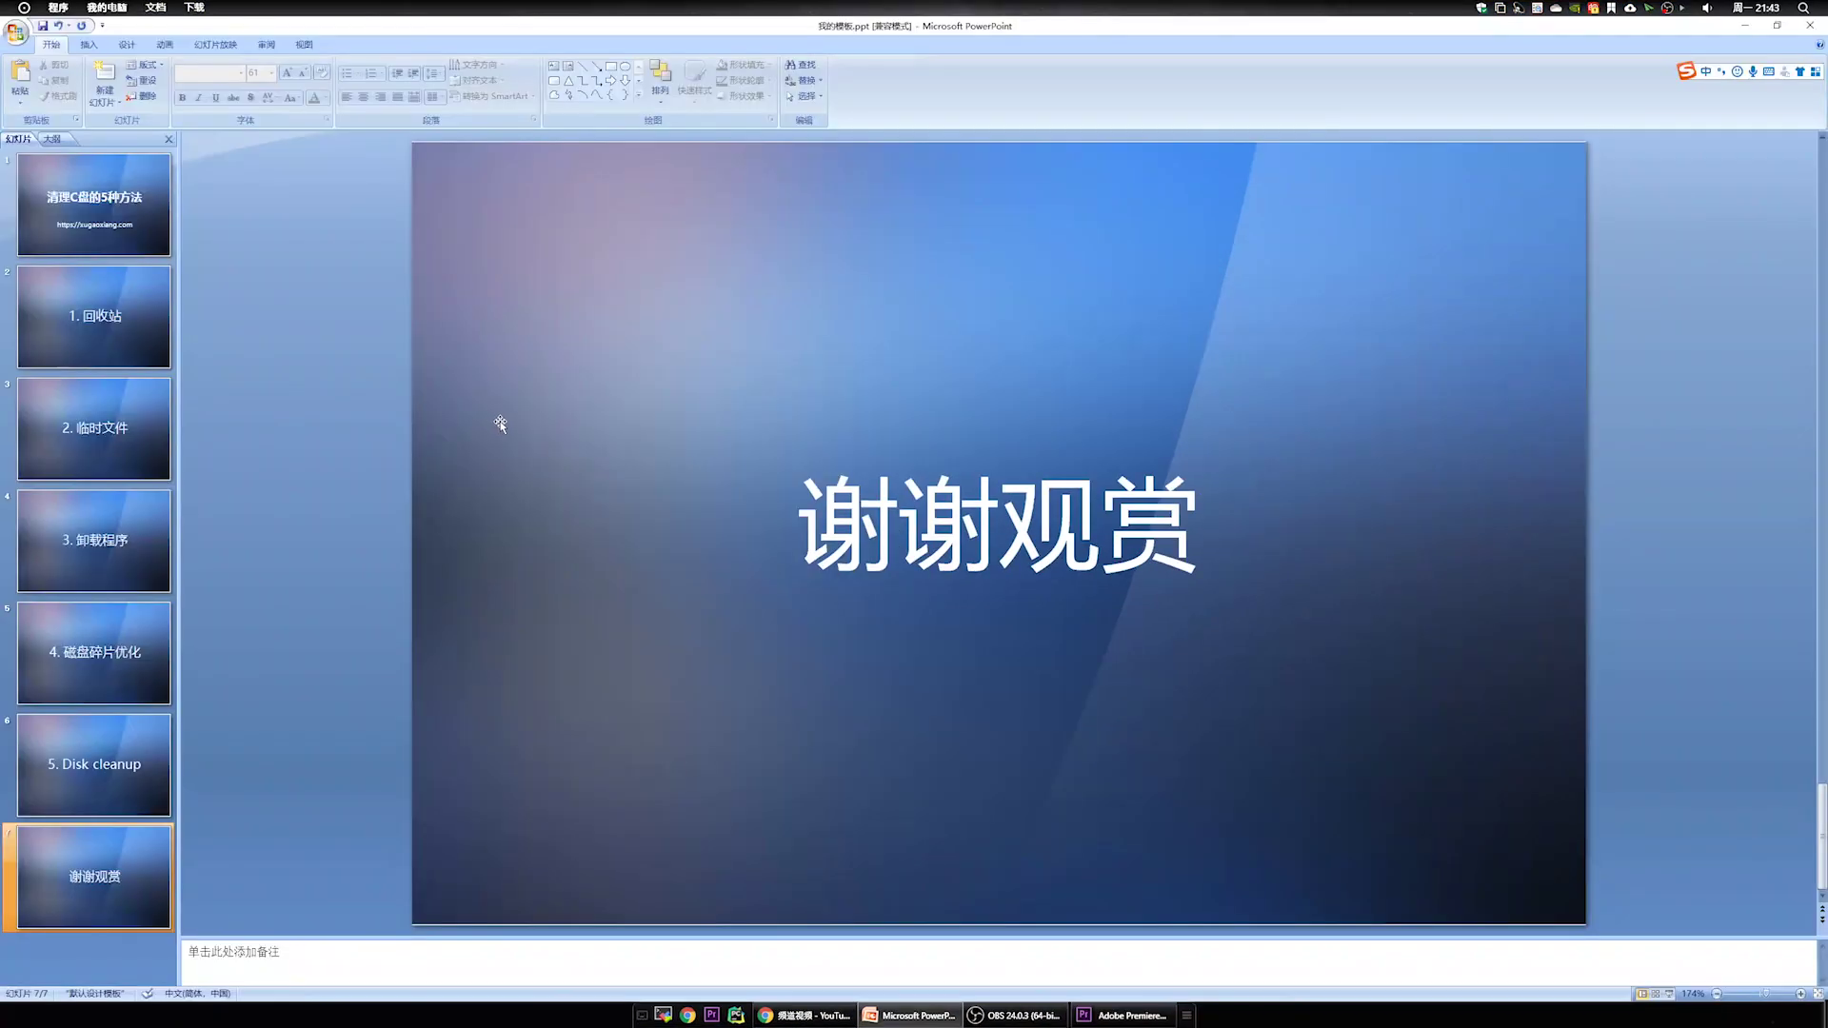